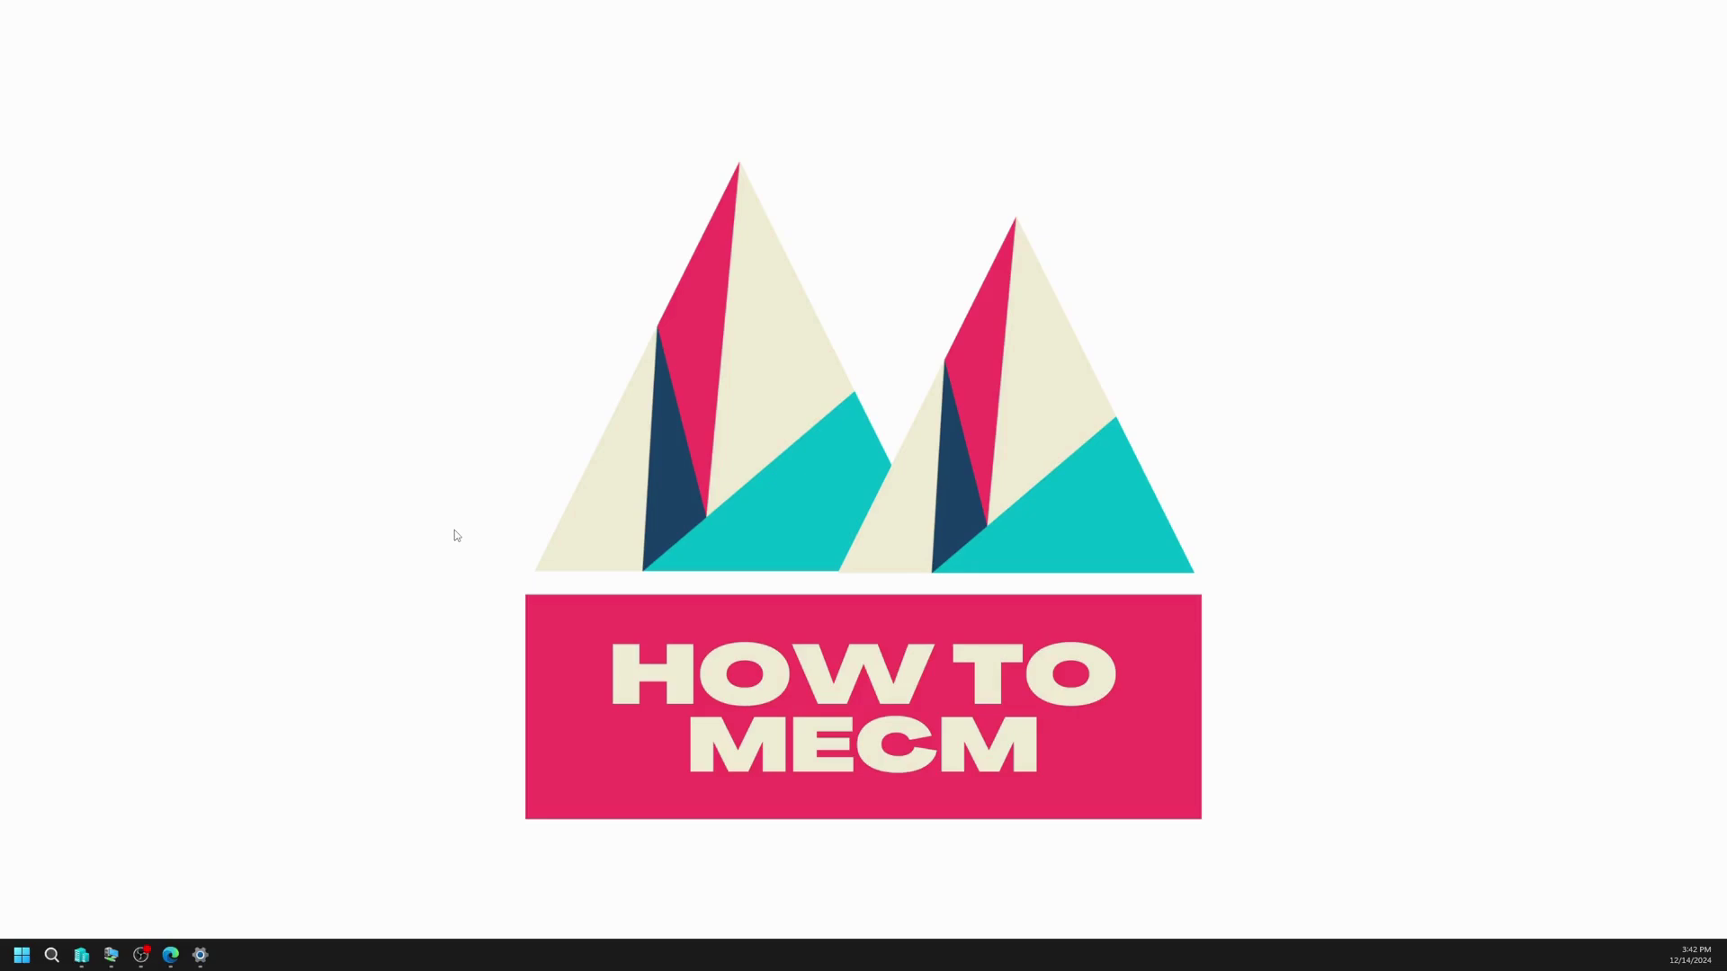
Step: Restore the Intune What's new page with the Ubuntu 24.04 LTS support announcement
left_click(170, 958)
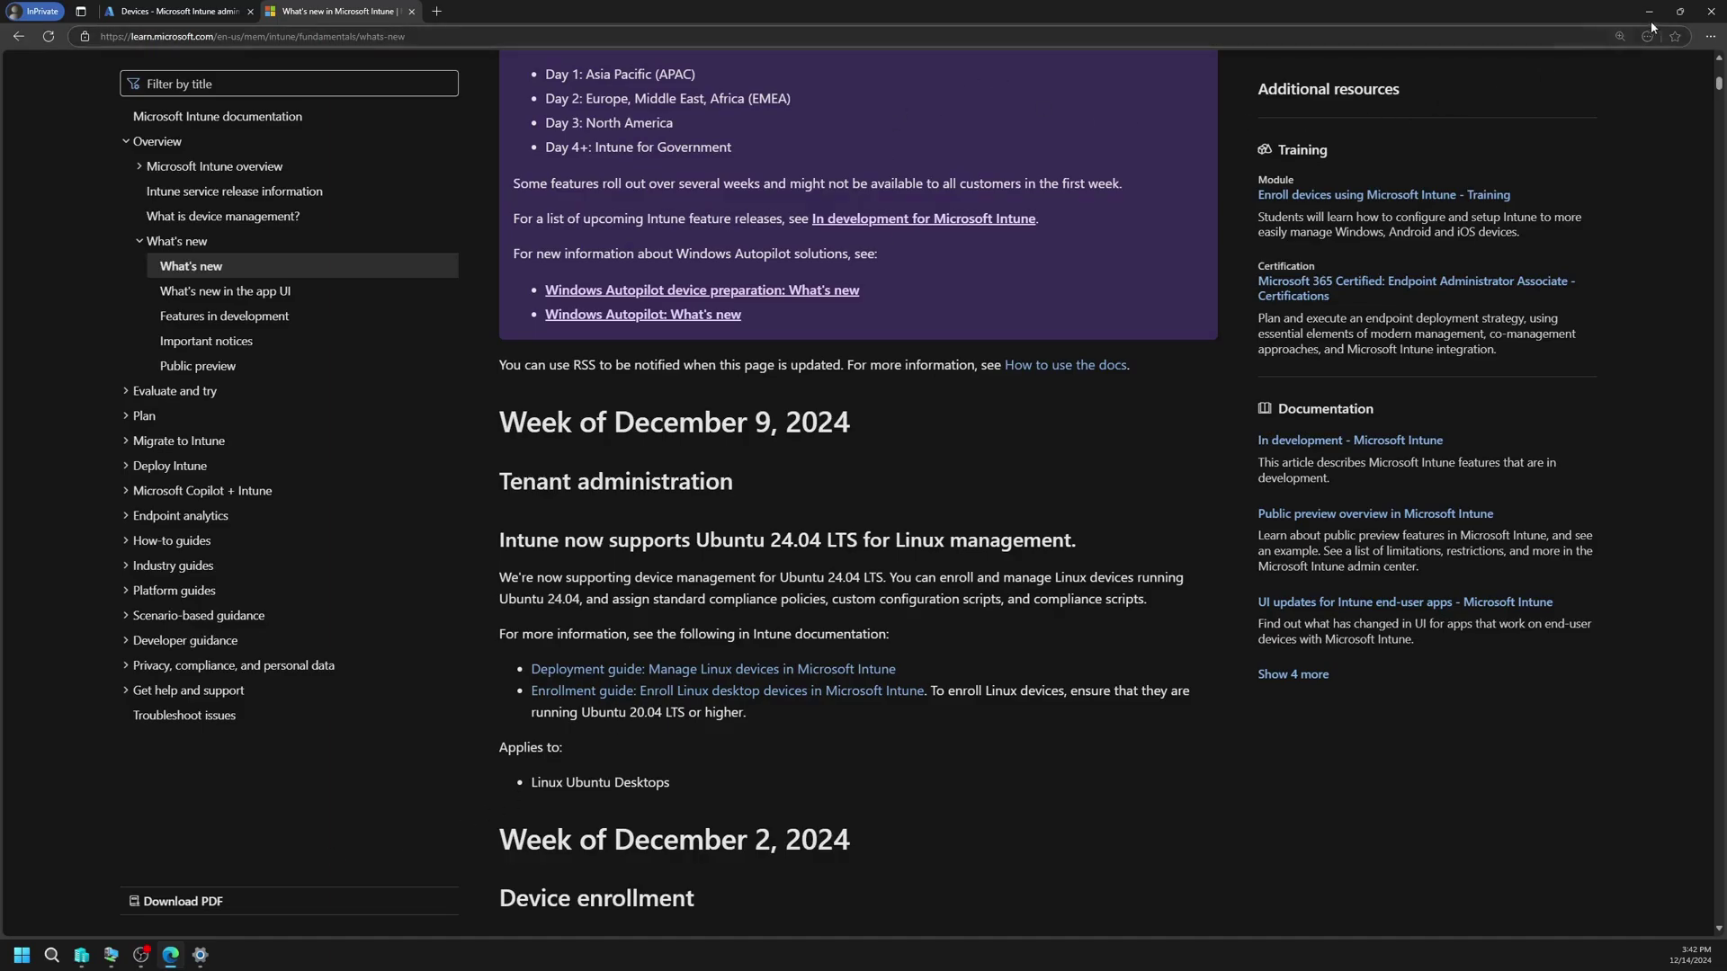
Step: Sign in to the Ubuntu VM with the account password
left_click(110, 955)
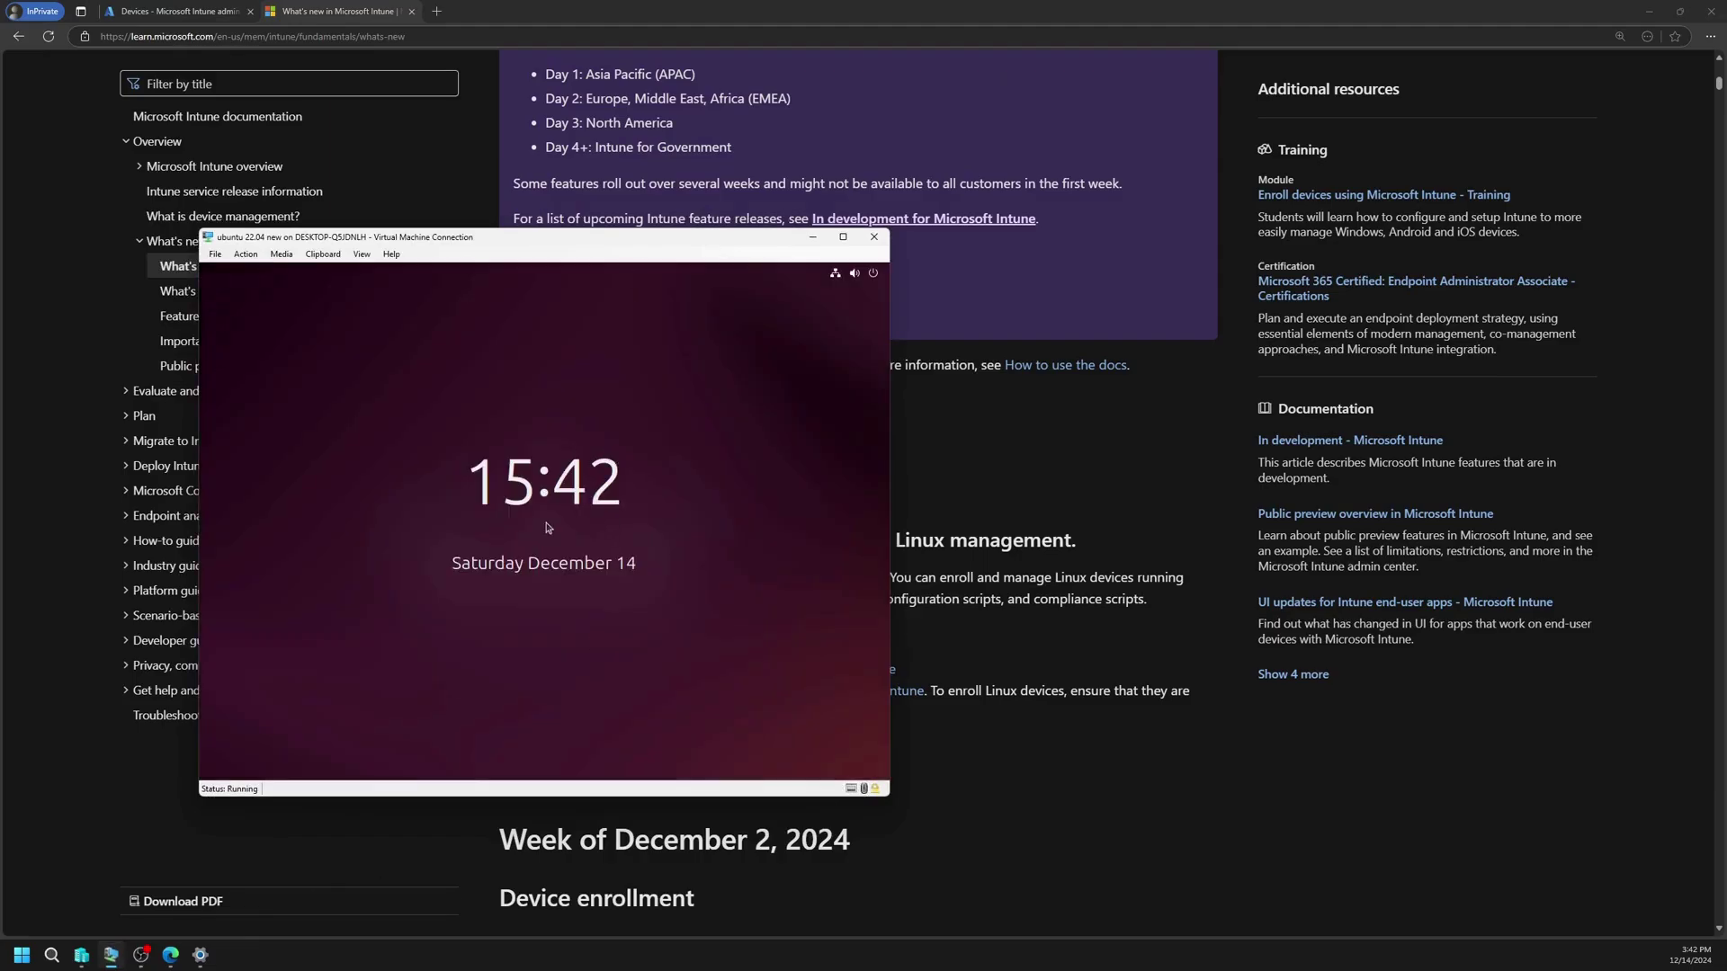
left_click(552, 526)
type("p")
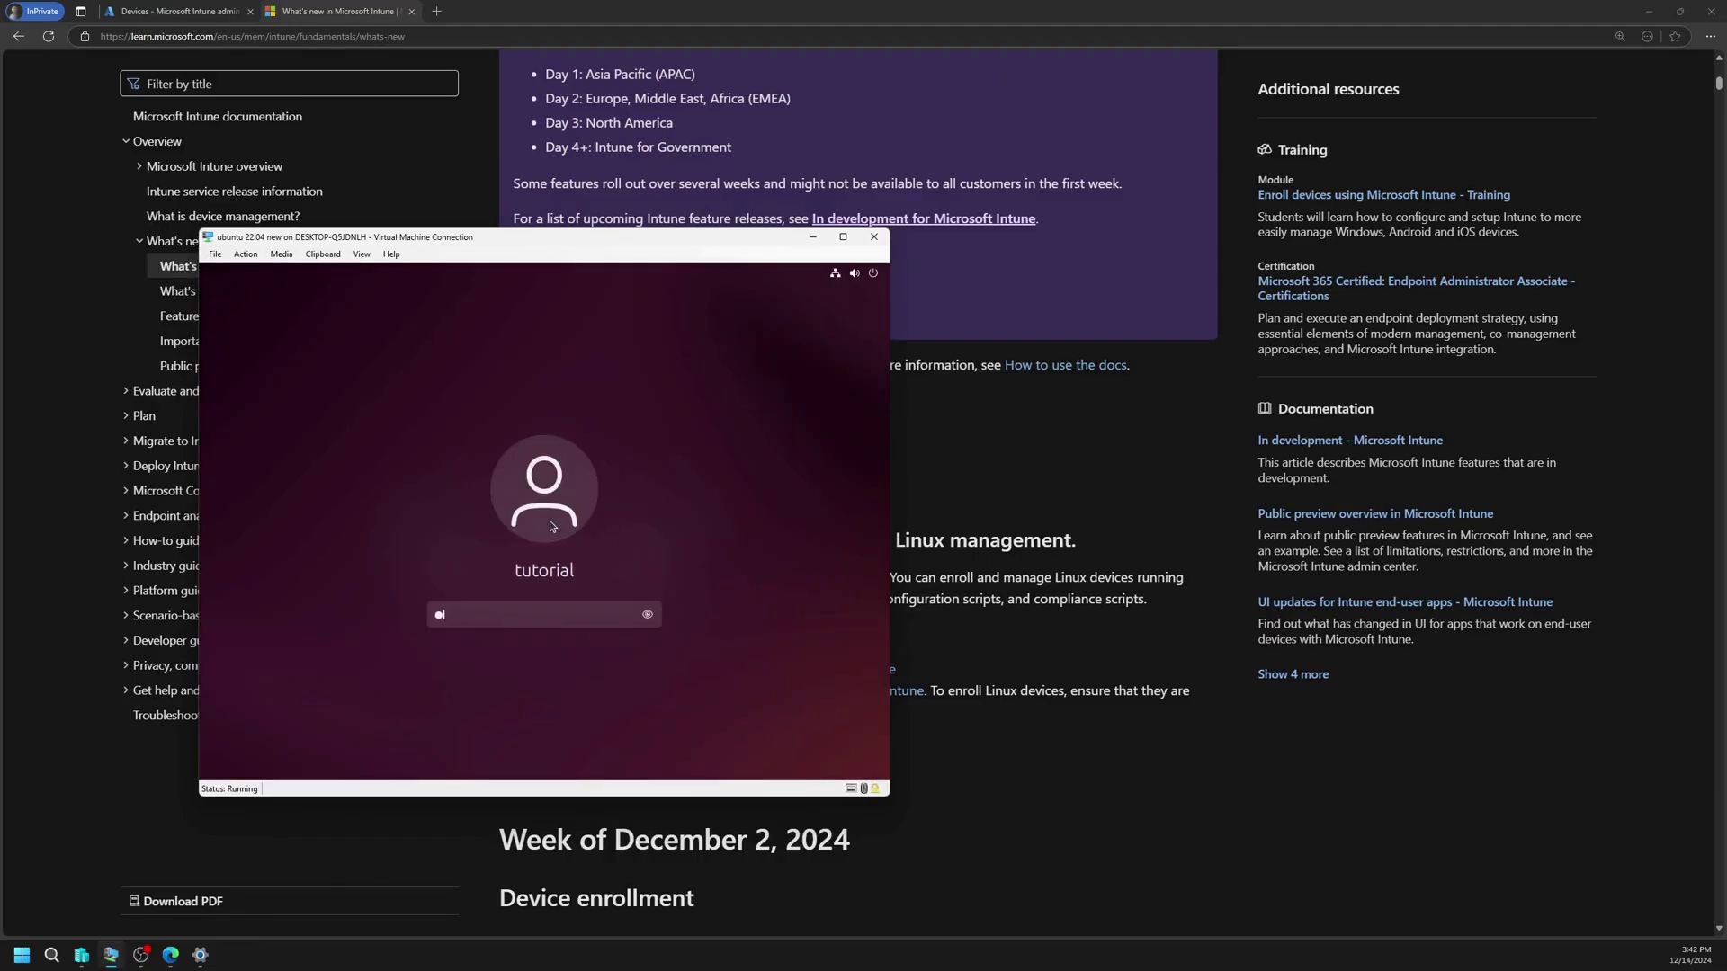
type("assword1234567")
key("Return")
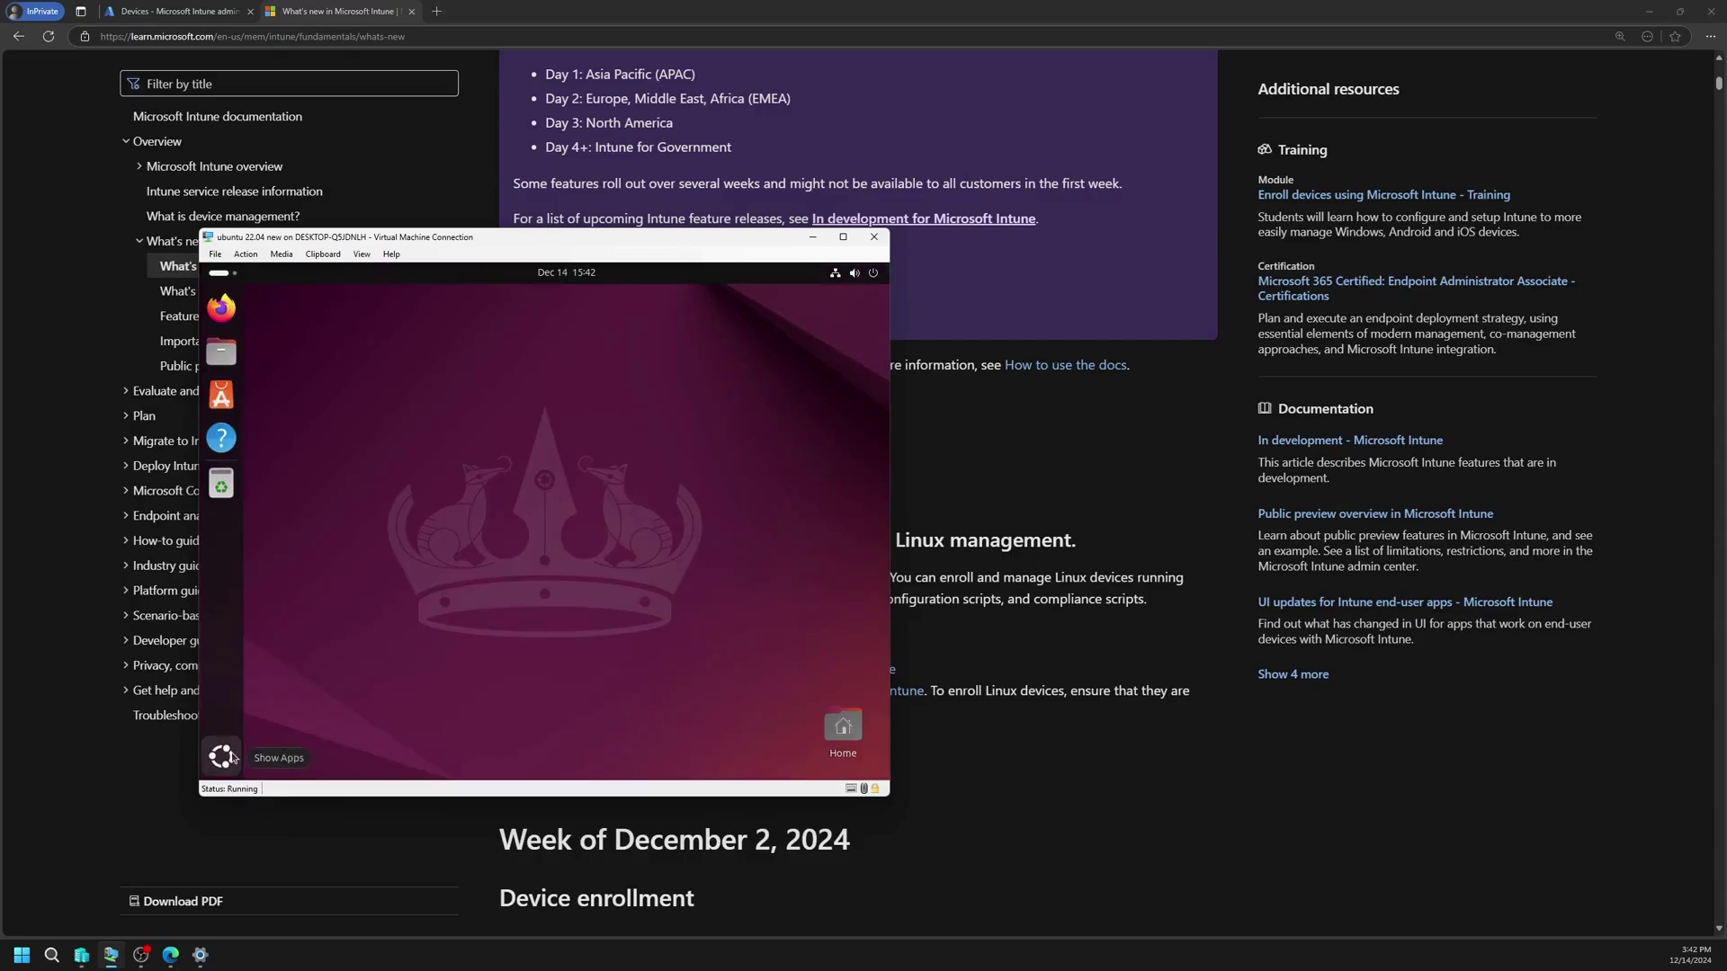
Step: Open a terminal and run lsb_release -a, confirming Ubuntu 24.04 LTS (noble)
left_click(222, 755)
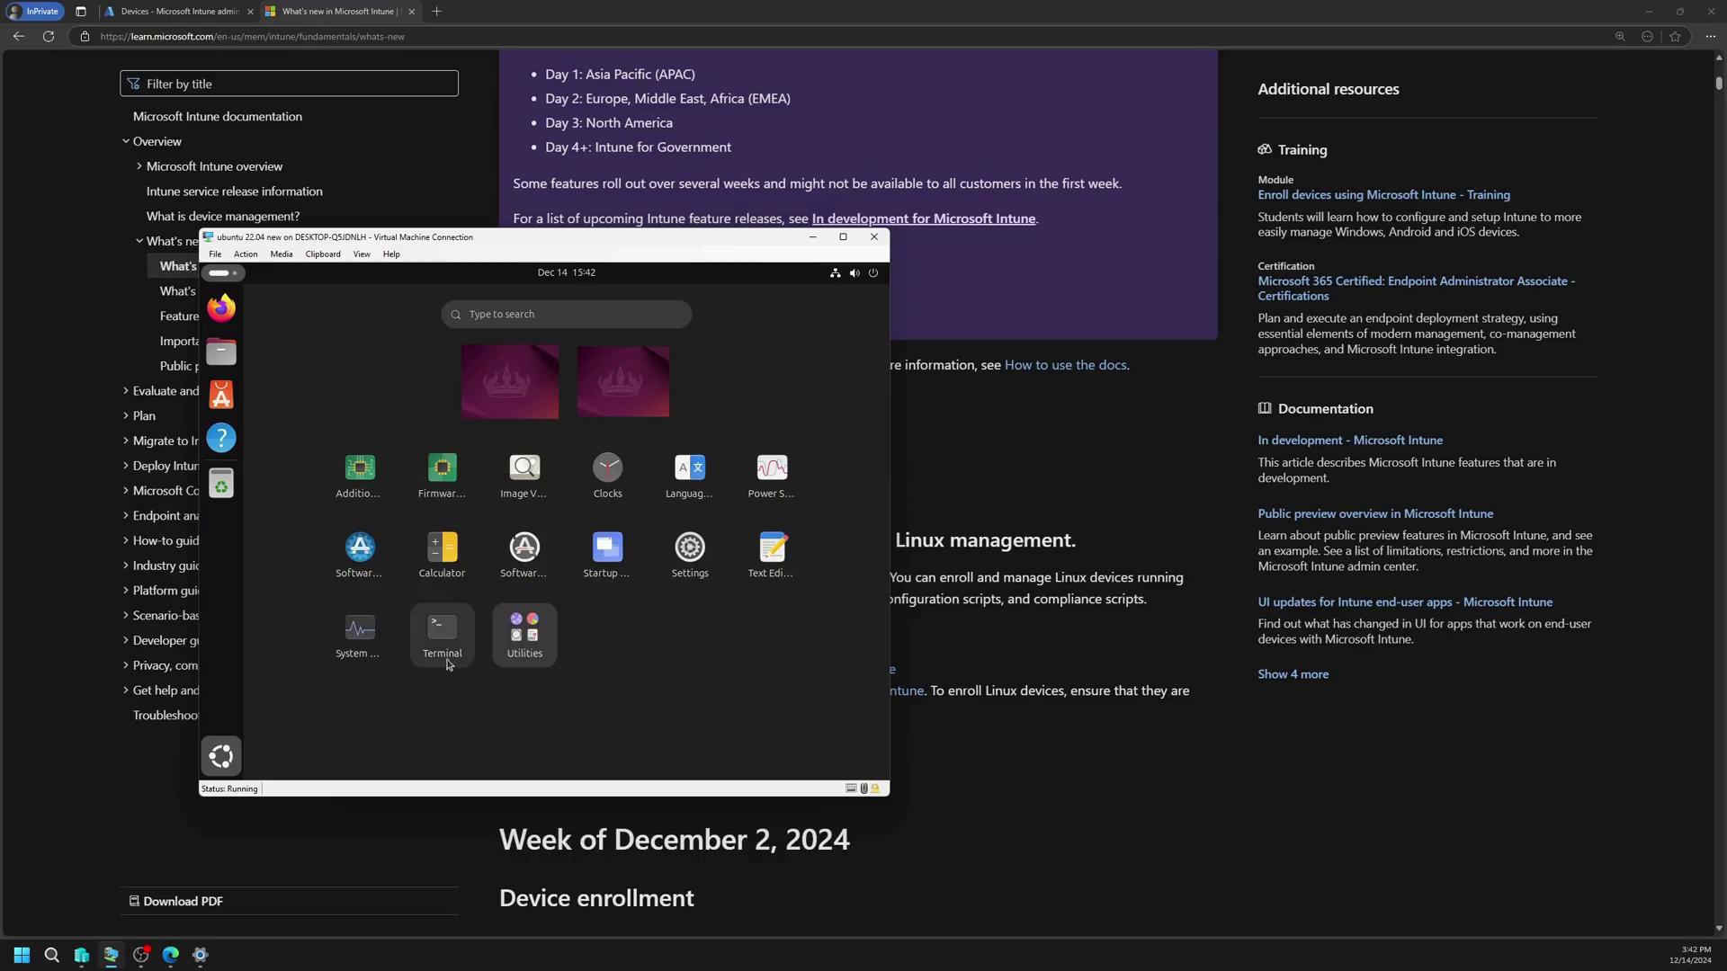
left_click(446, 652)
type("l")
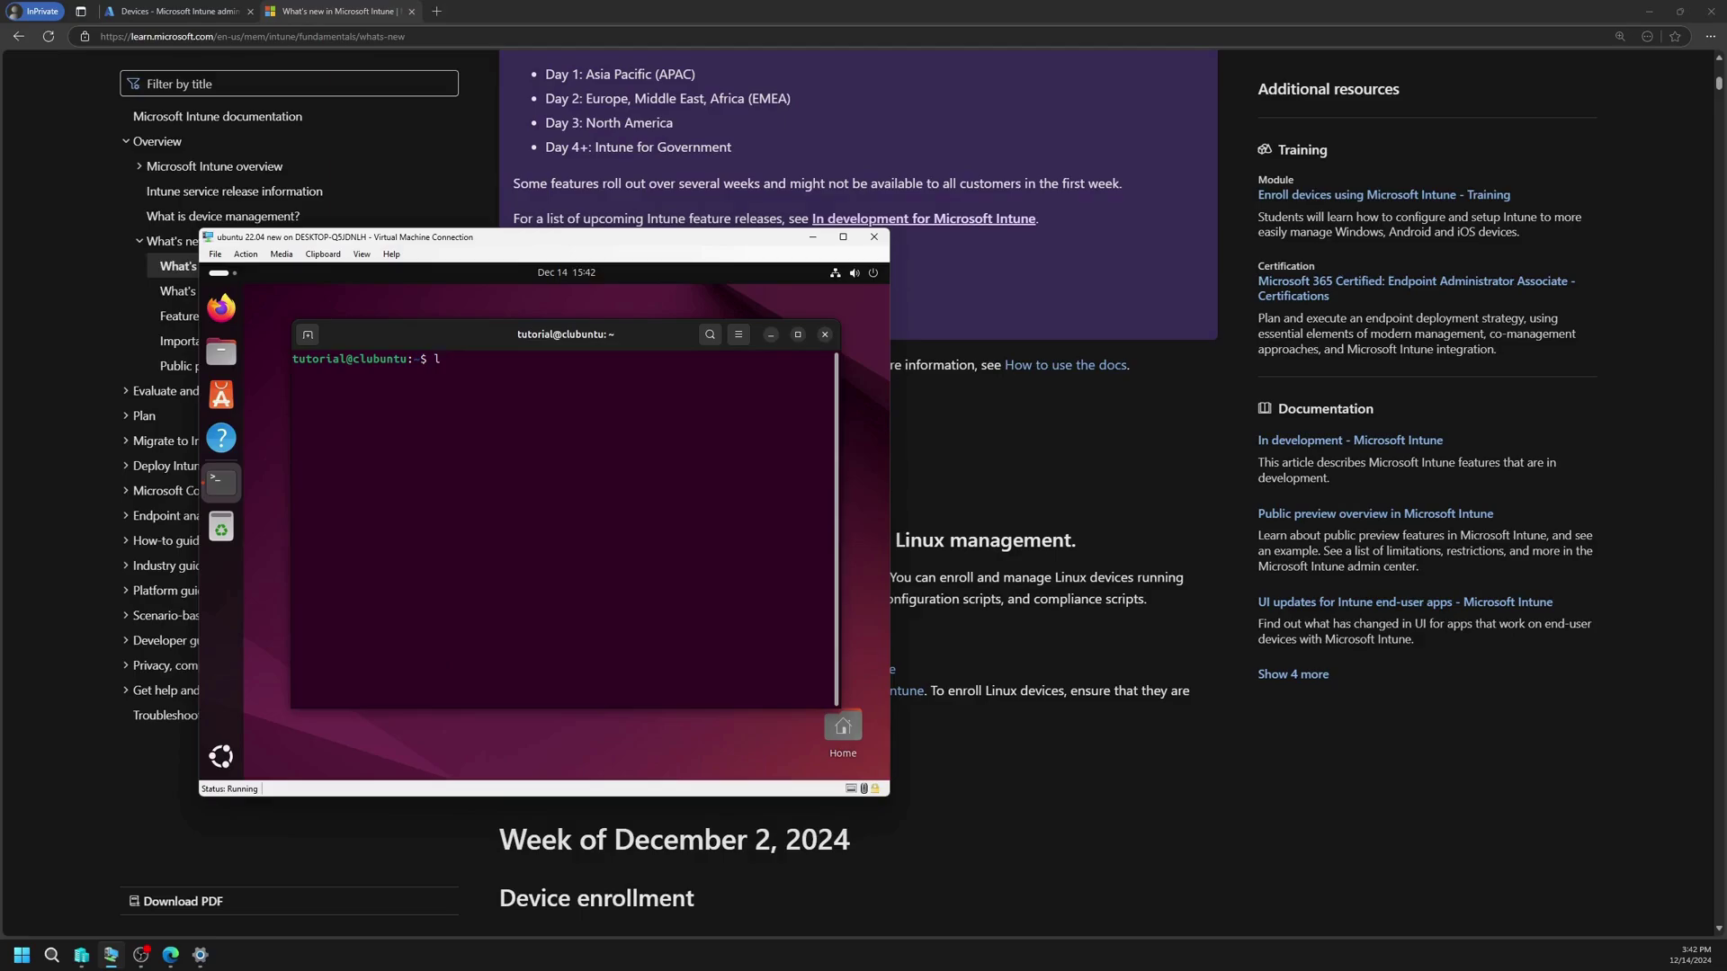
type("sb_release -a")
key("Return")
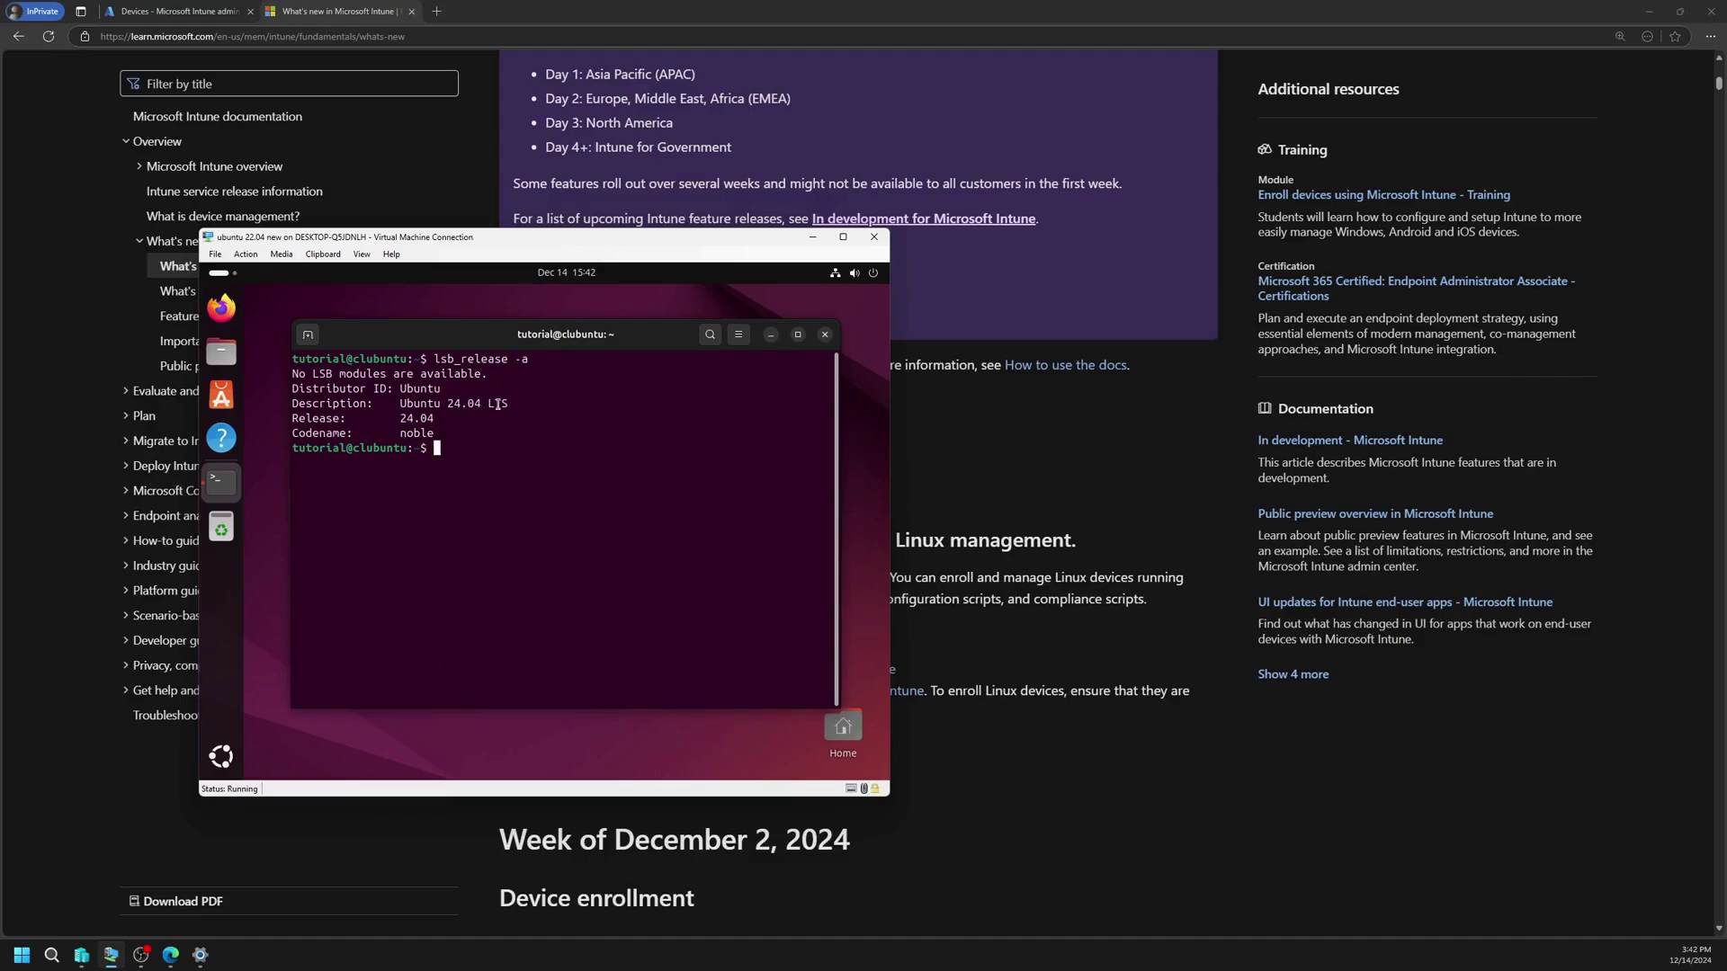
left_click_drag(651, 245, 1576, 240)
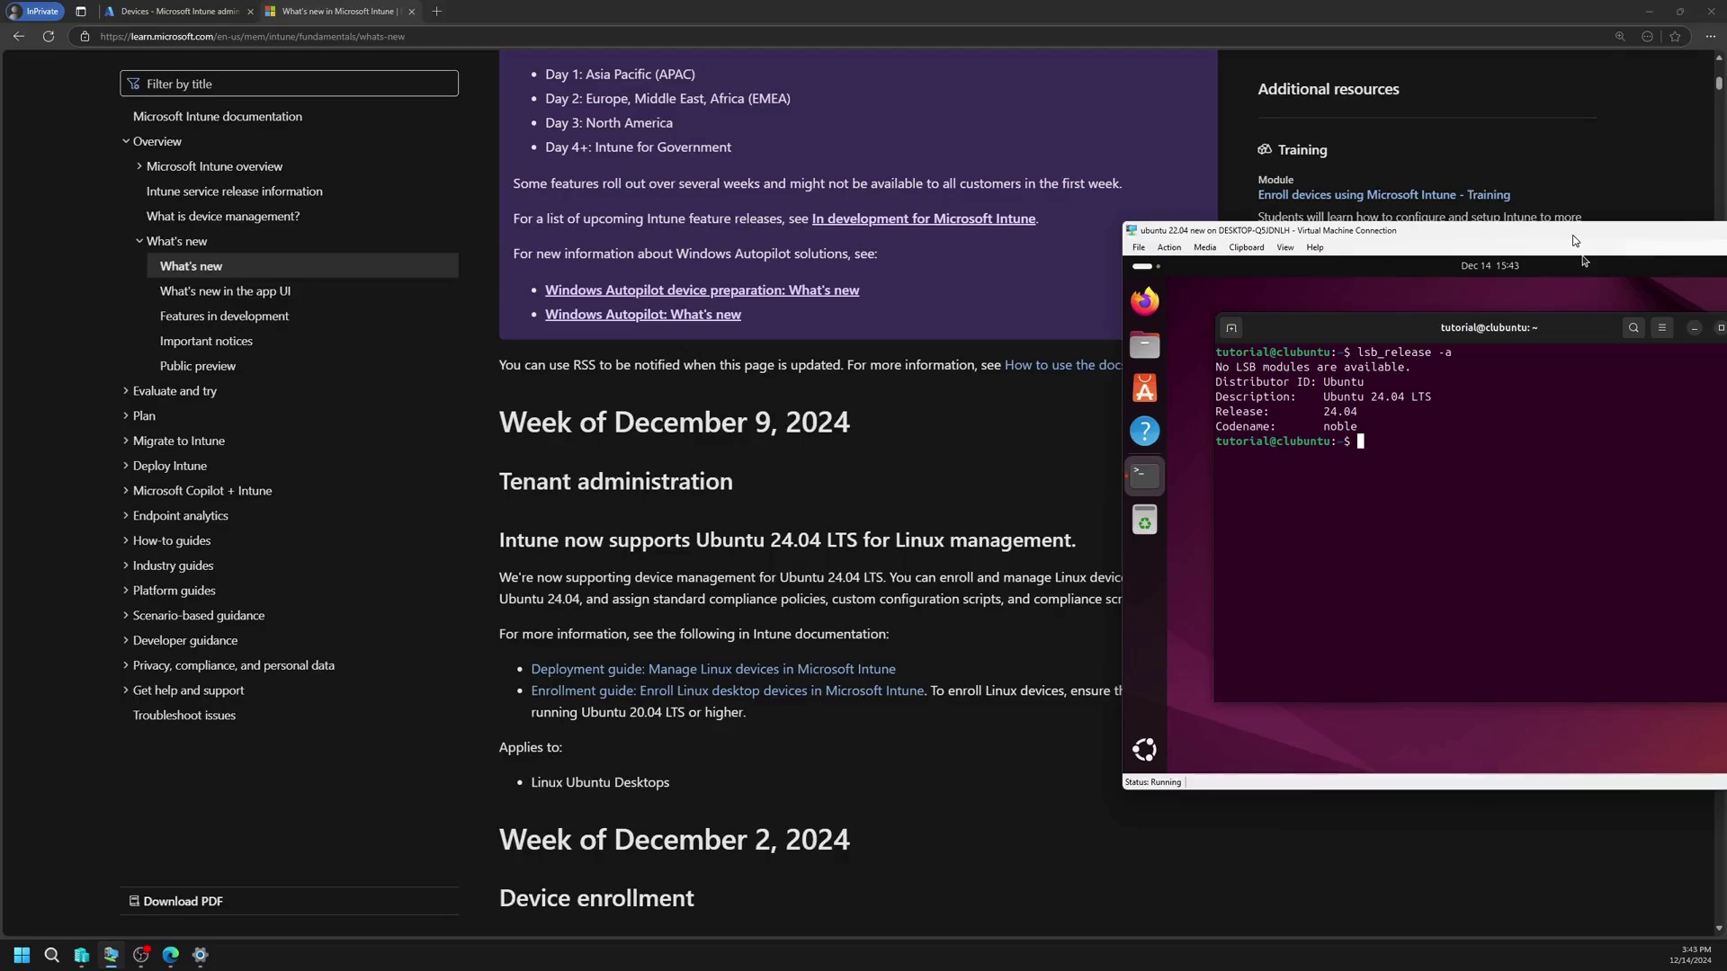
Step: Refresh the package lists with sudo apt update, entering the sudo password
left_click_drag(1575, 241, 916, 212)
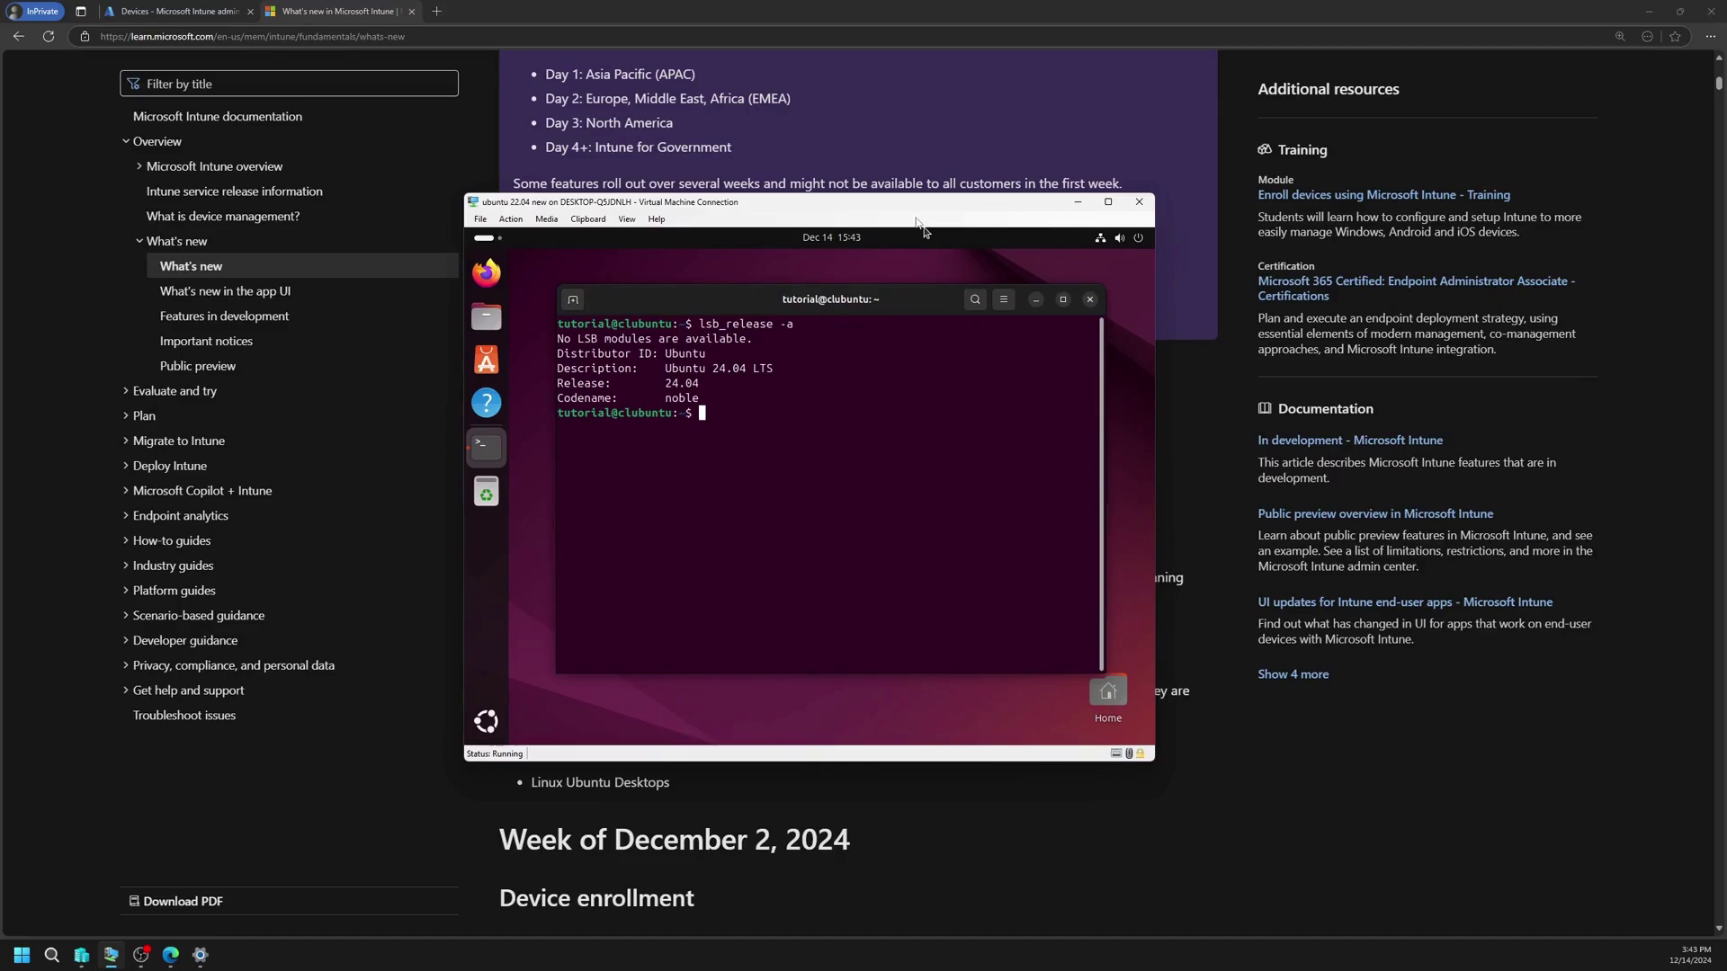
type("sudo apt update")
key("Return")
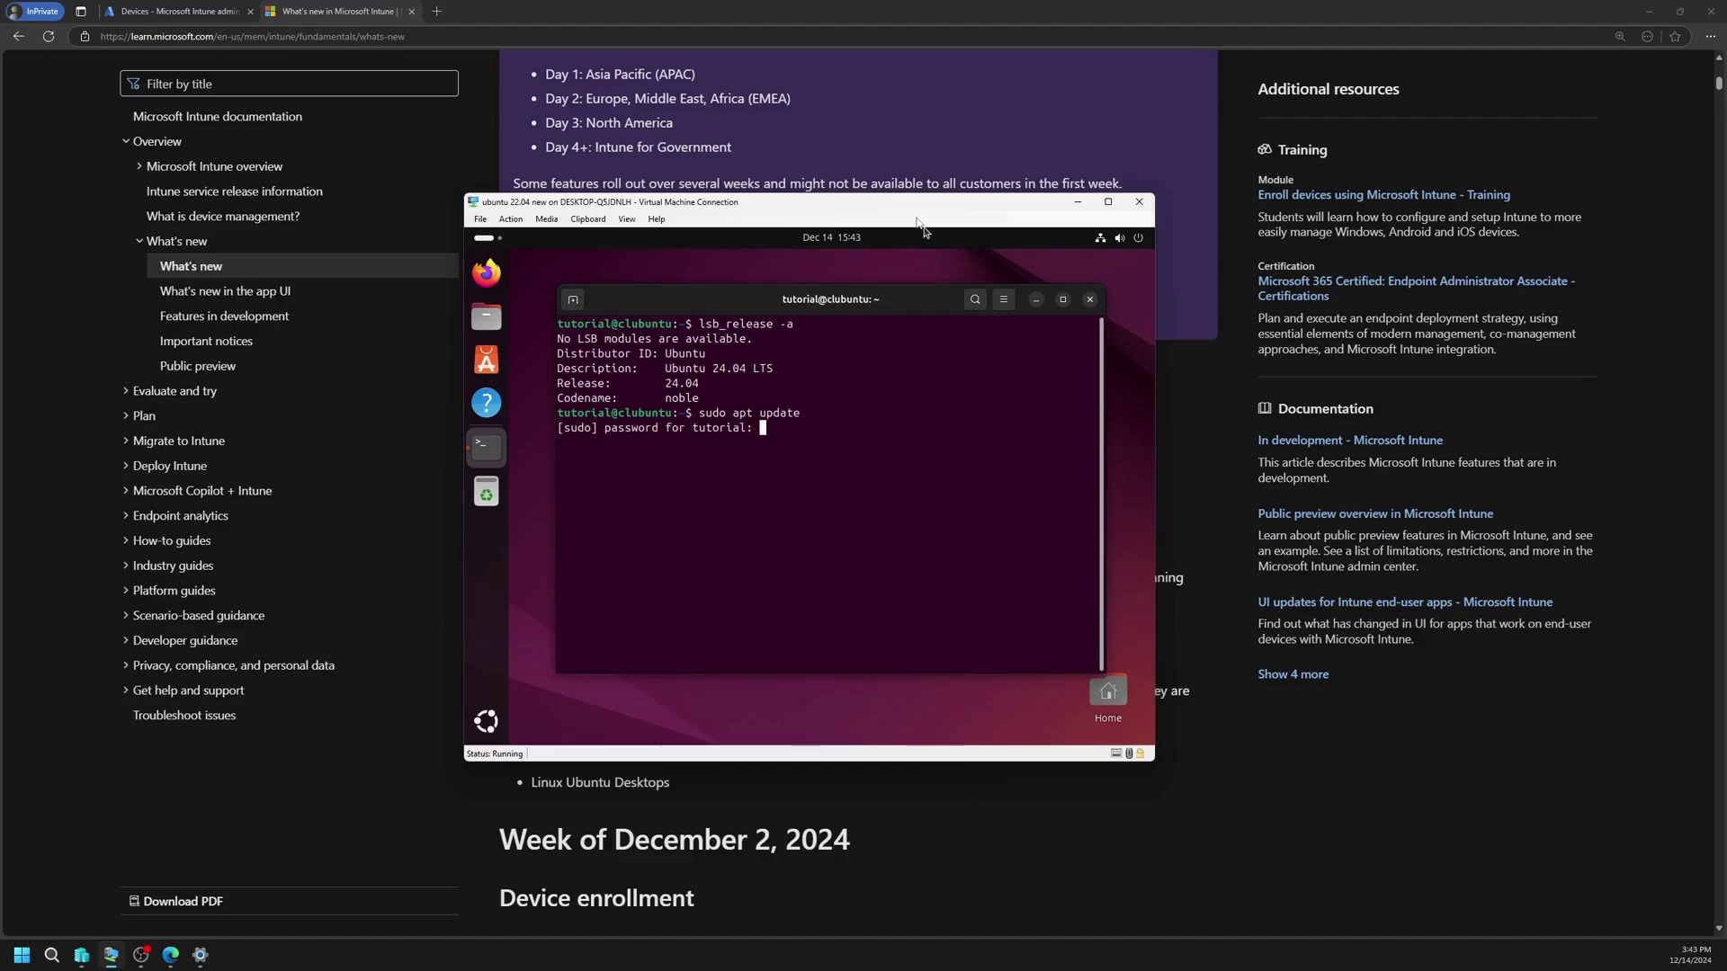
key("Return")
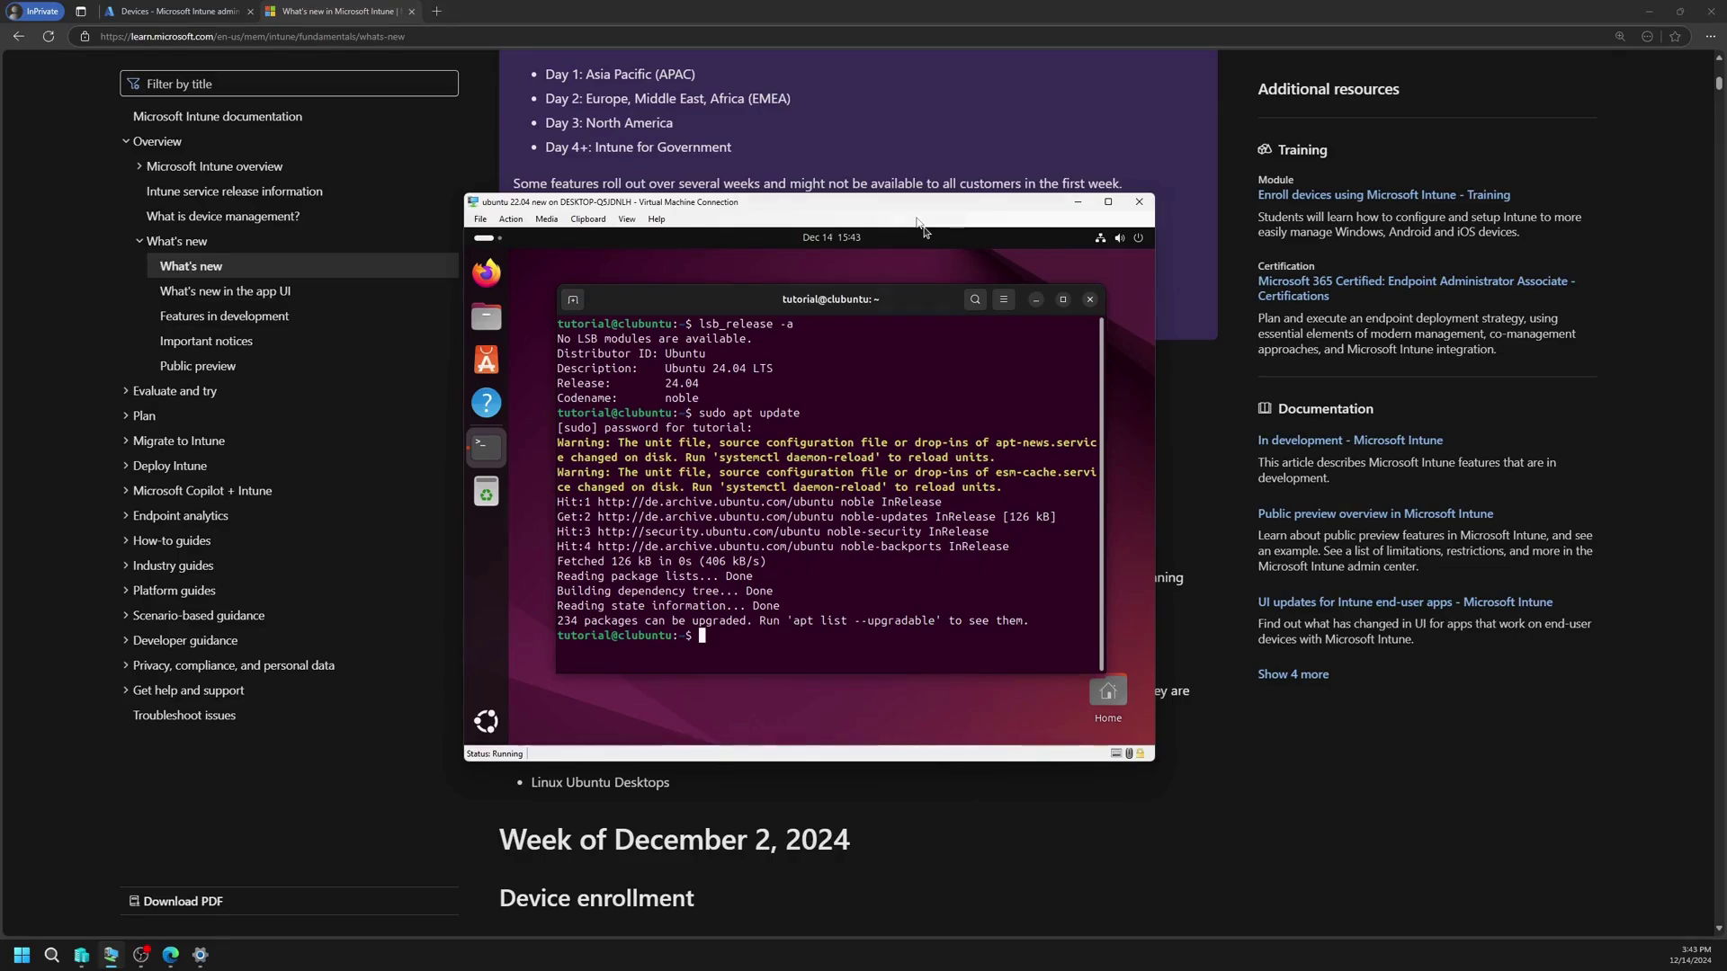
Step: Run sudo apt upgrade, fixing the 'upgprade' typo, and confirm the upgrade
type("sudo apt upgprade")
key("Return")
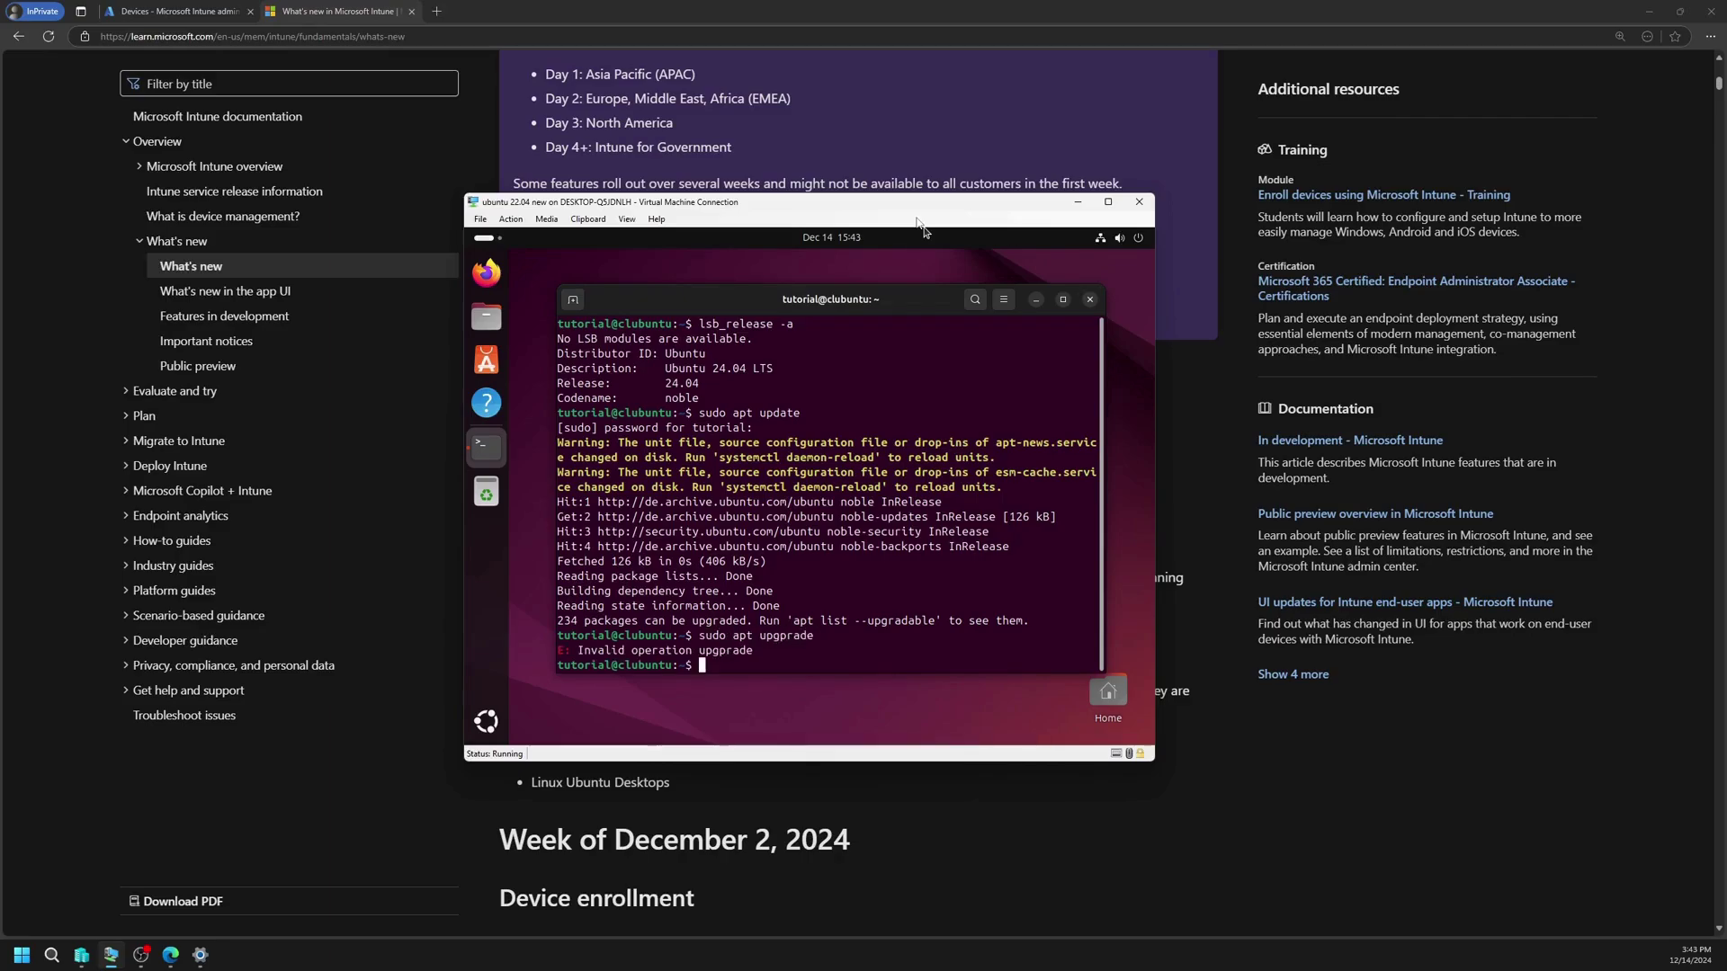
key("Up")
key("Left")
key("Left")
key("Left")
key("Left")
key("Left")
key("BackSpace")
key("Delete")
type("g")
key("Return")
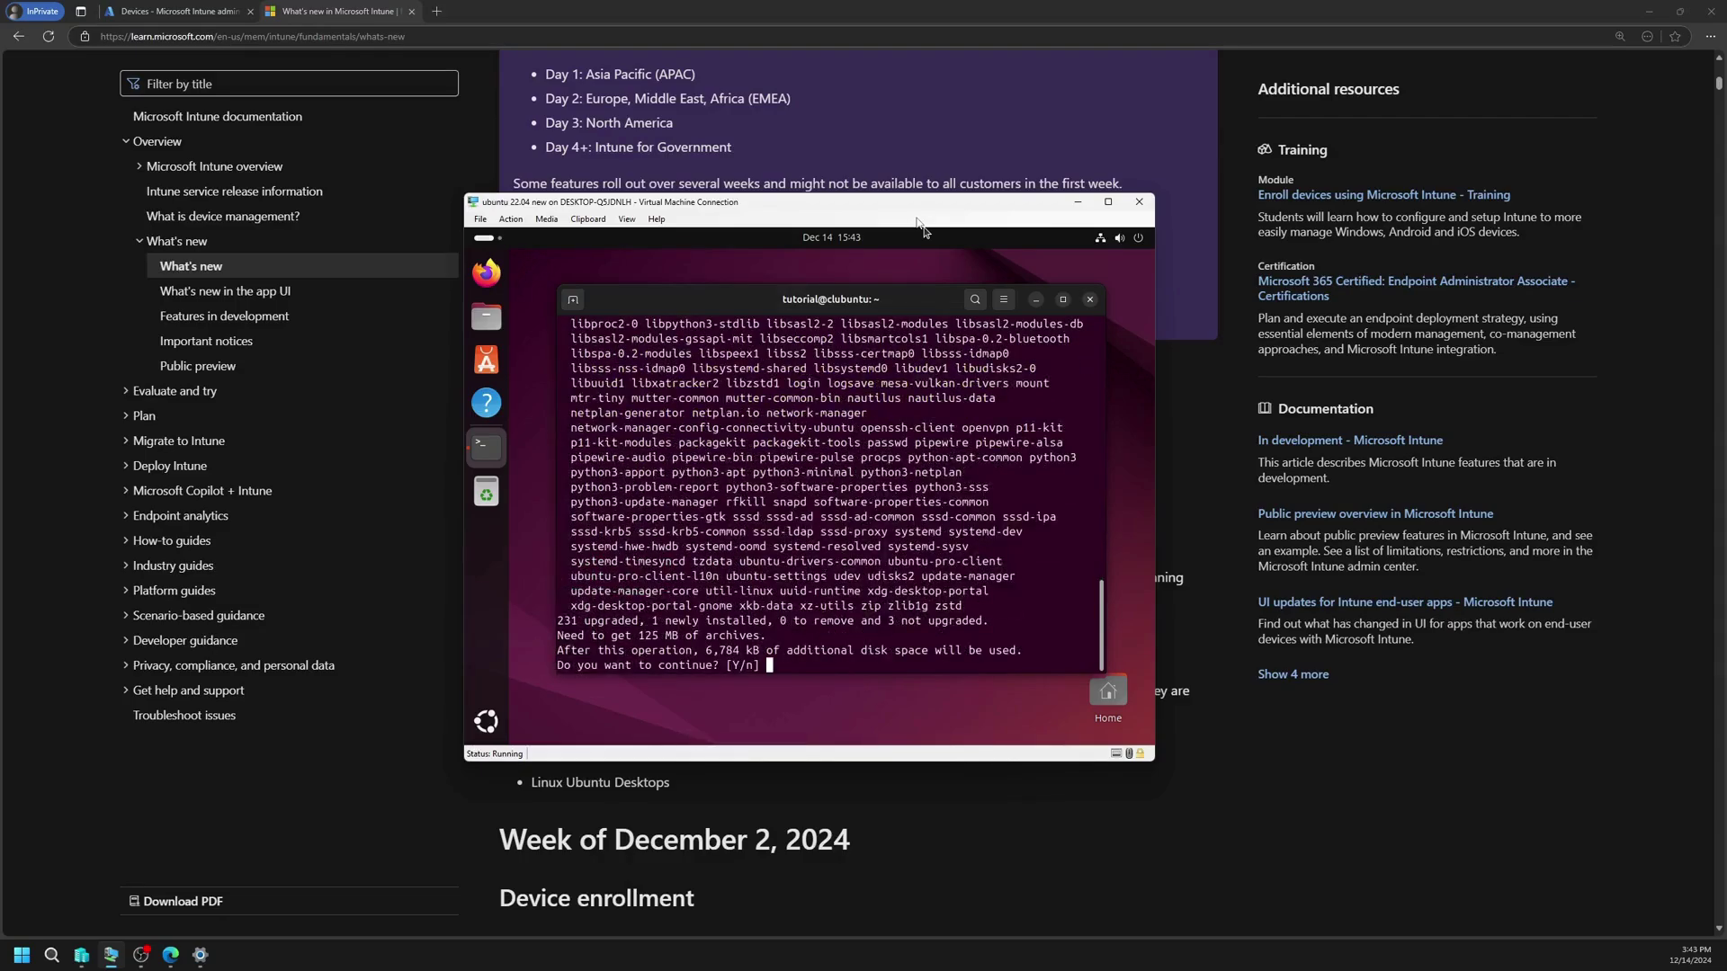
key("Return")
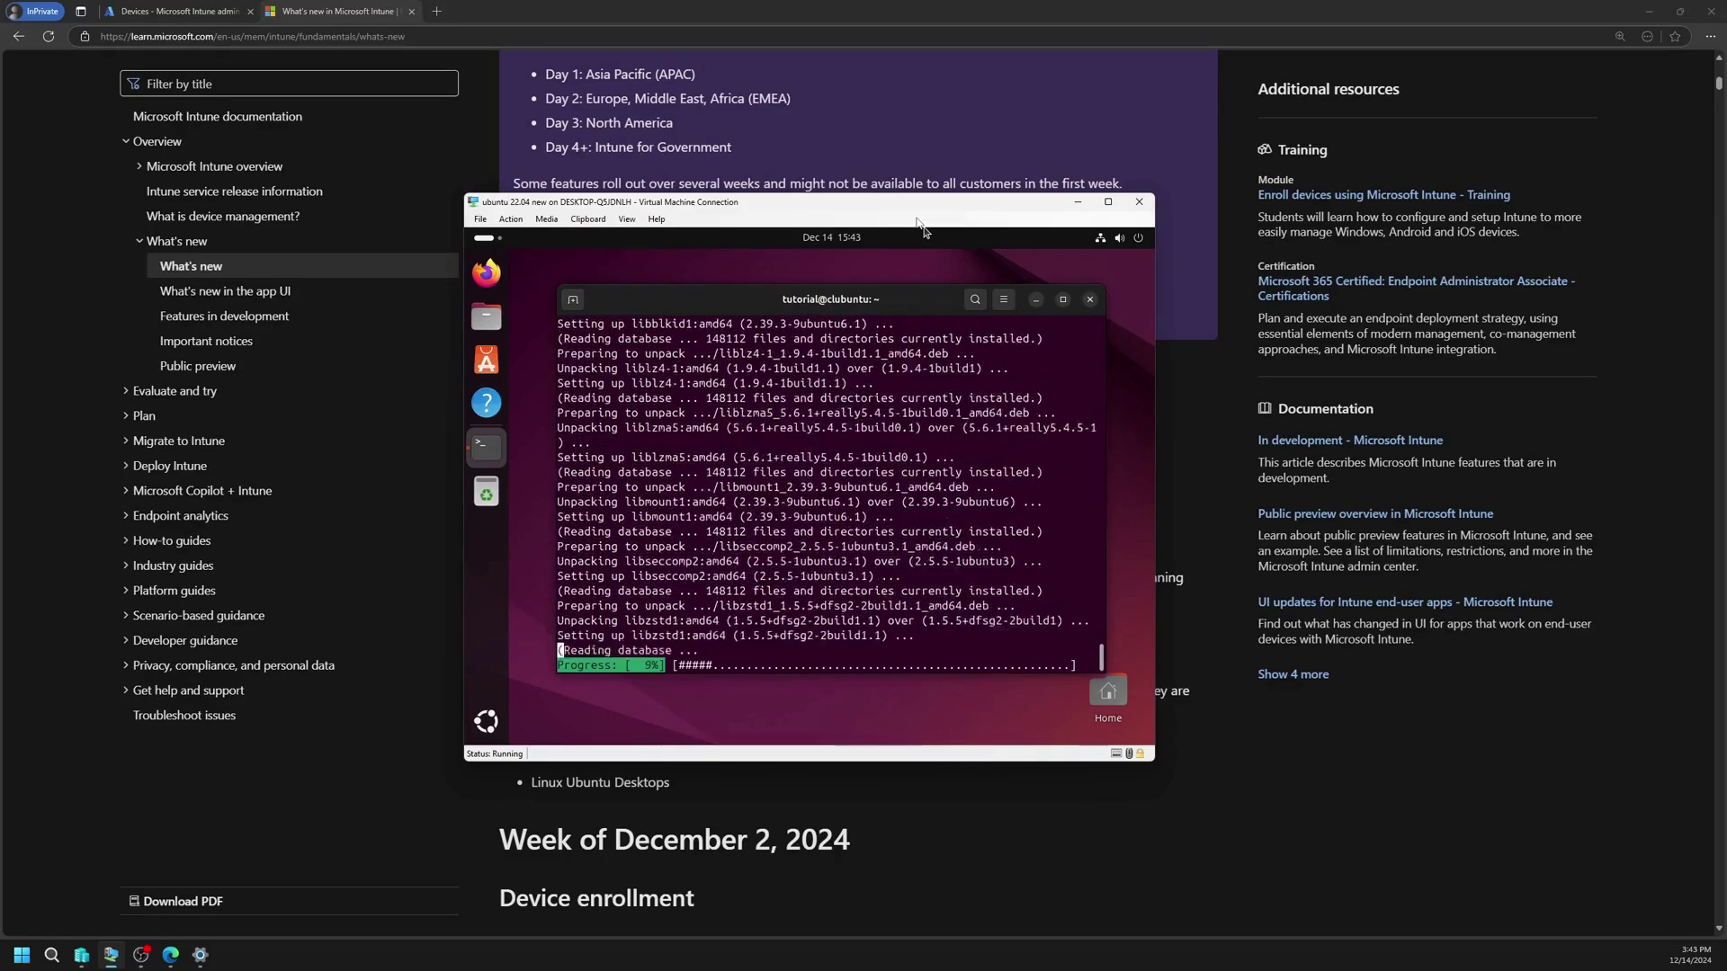
Step: Hide the browser and move the VM window to the upper left while packages install
key("super+Home")
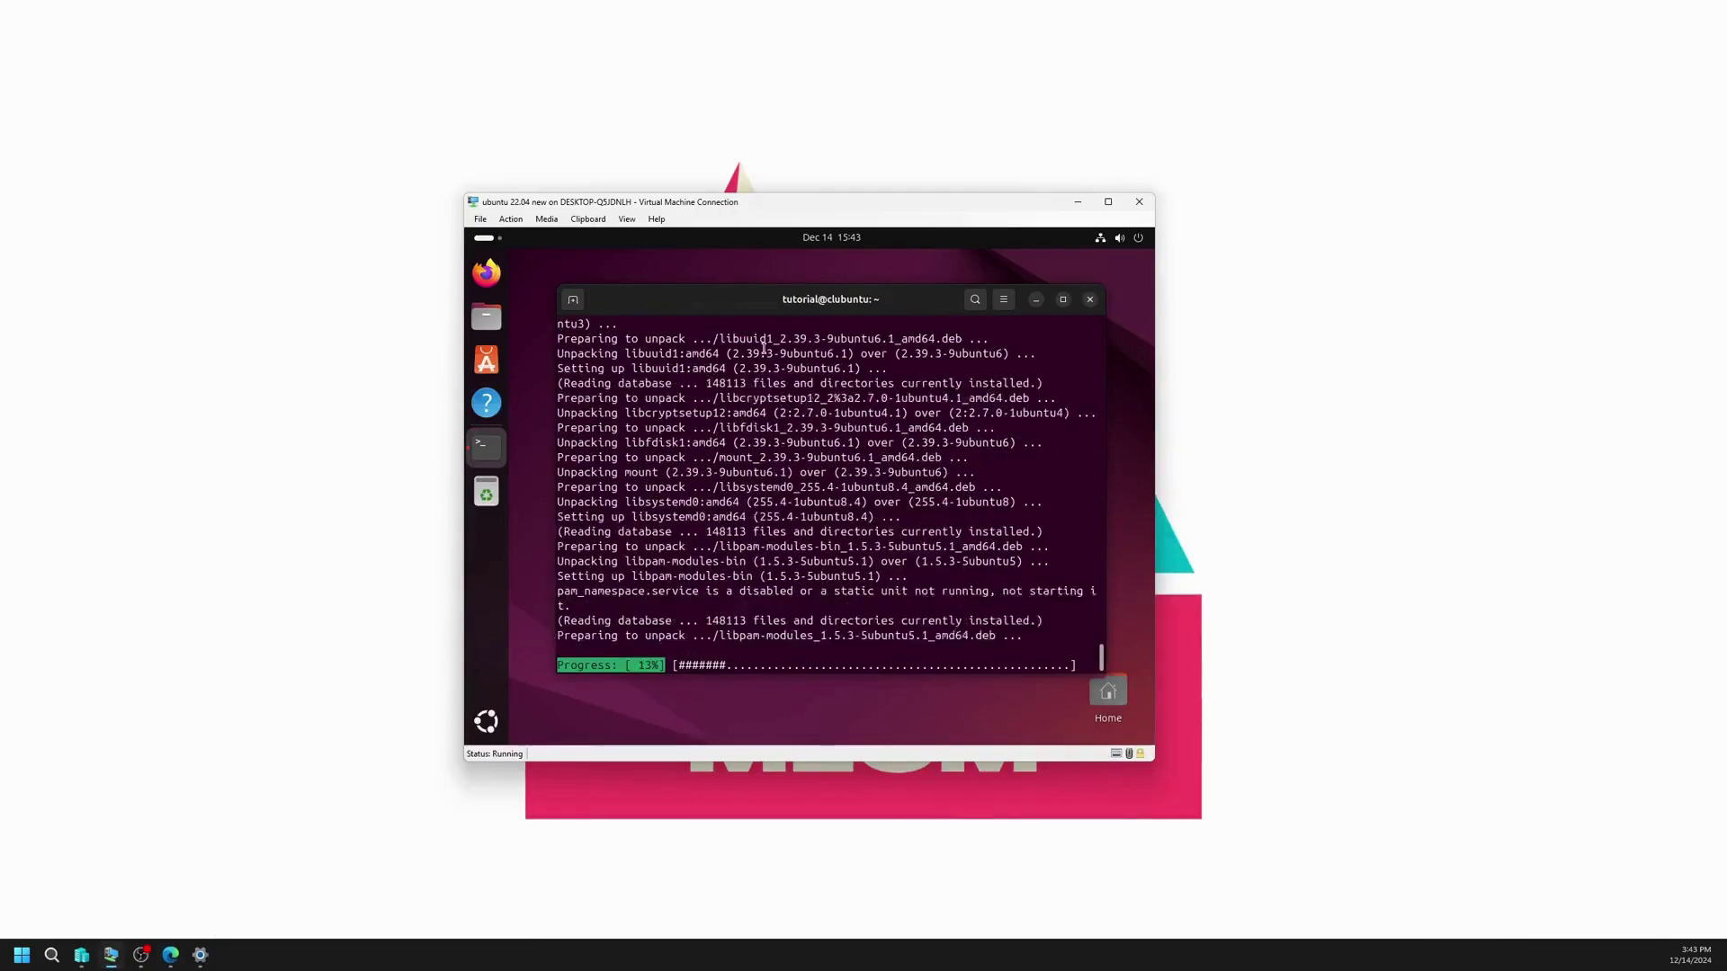
left_click_drag(775, 208, 448, 80)
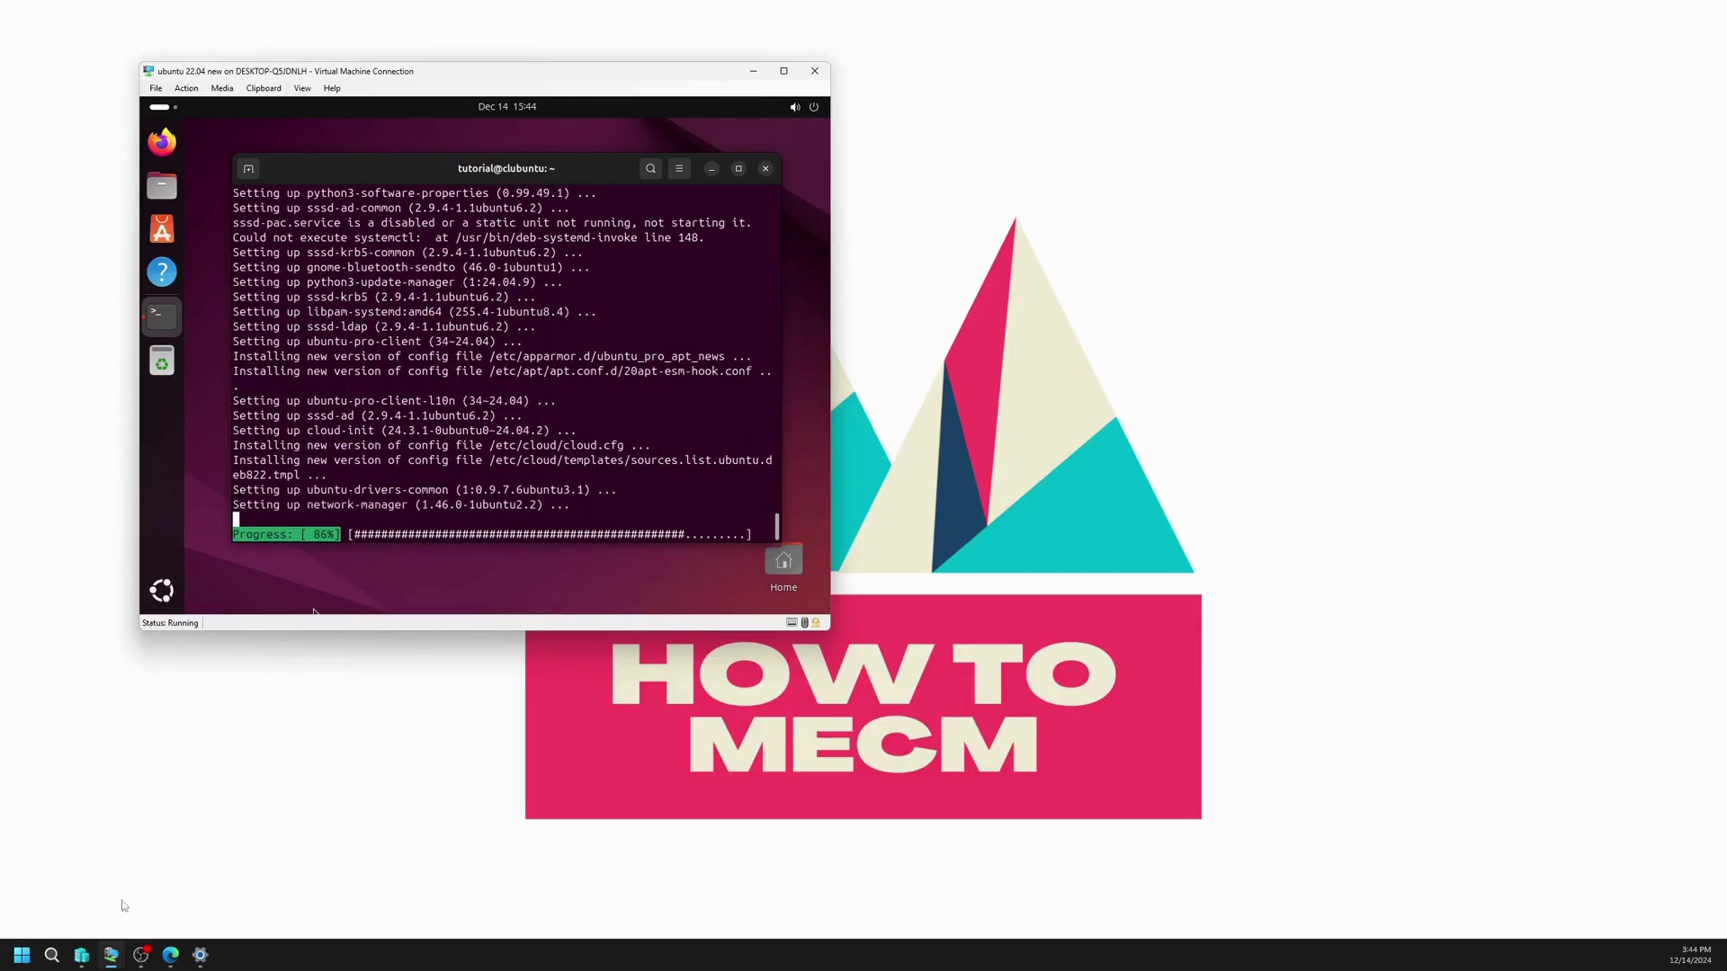
Step: Check the empty Intune Linux devices, compliance and scripts pages, then minimize Edge
left_click(170, 955)
left_click(236, 18)
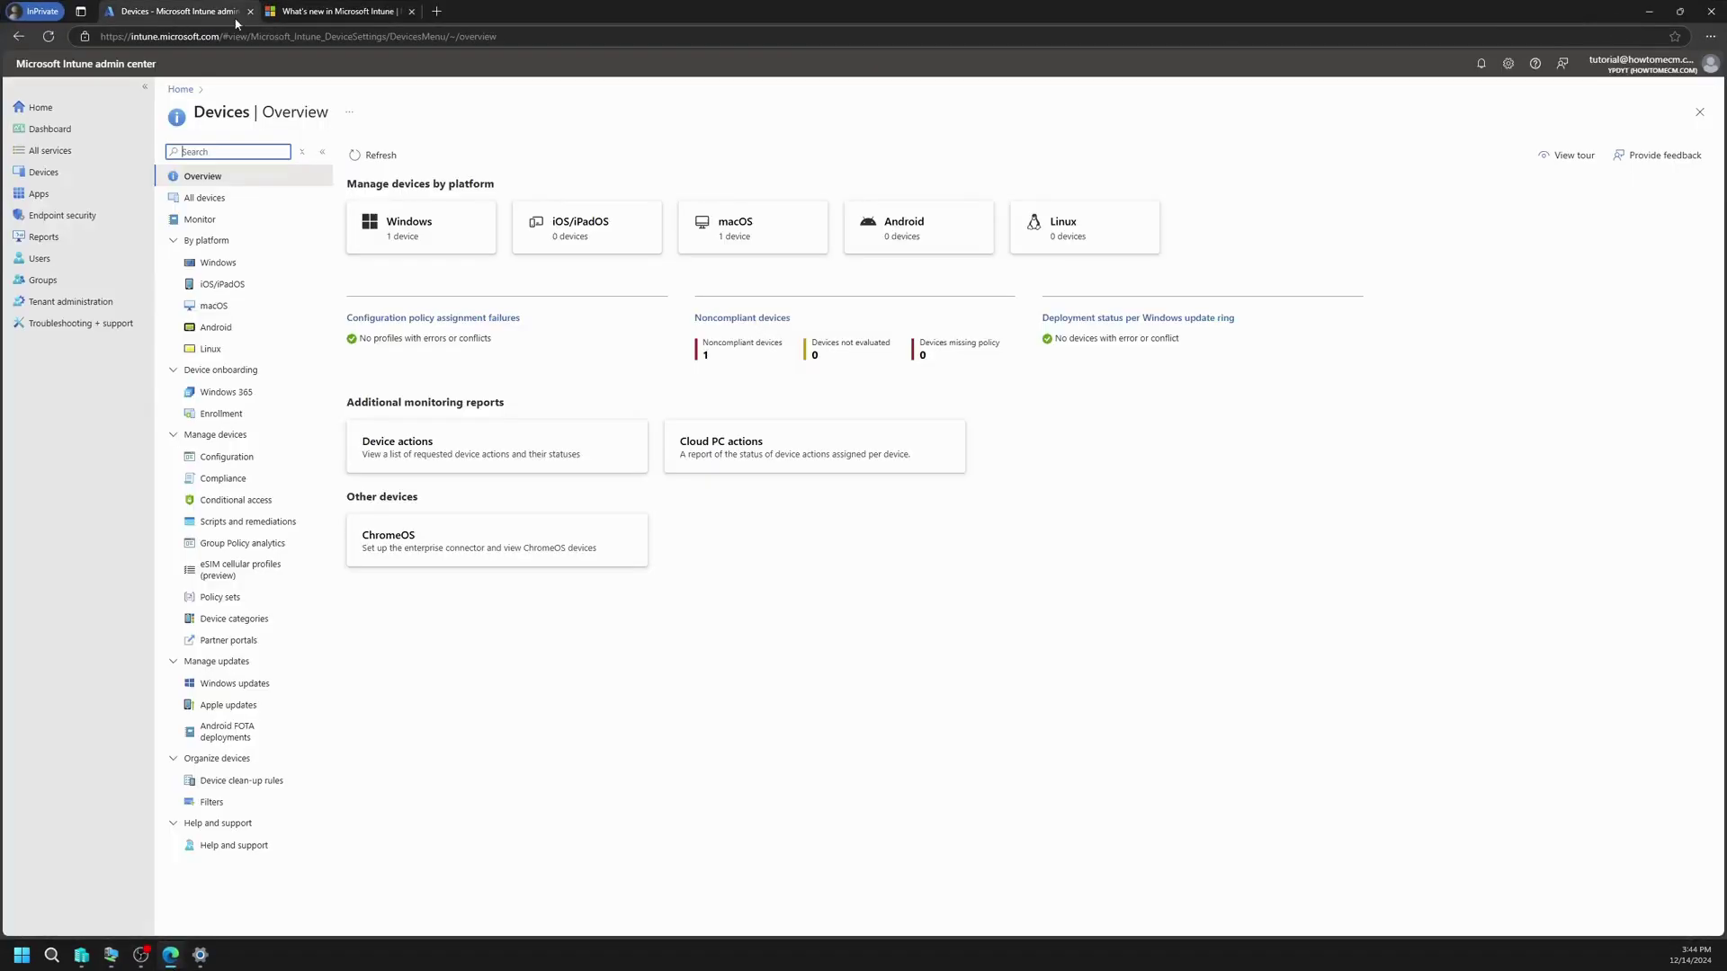
left_click_drag(236, 22, 874, 149)
left_click(1330, 374)
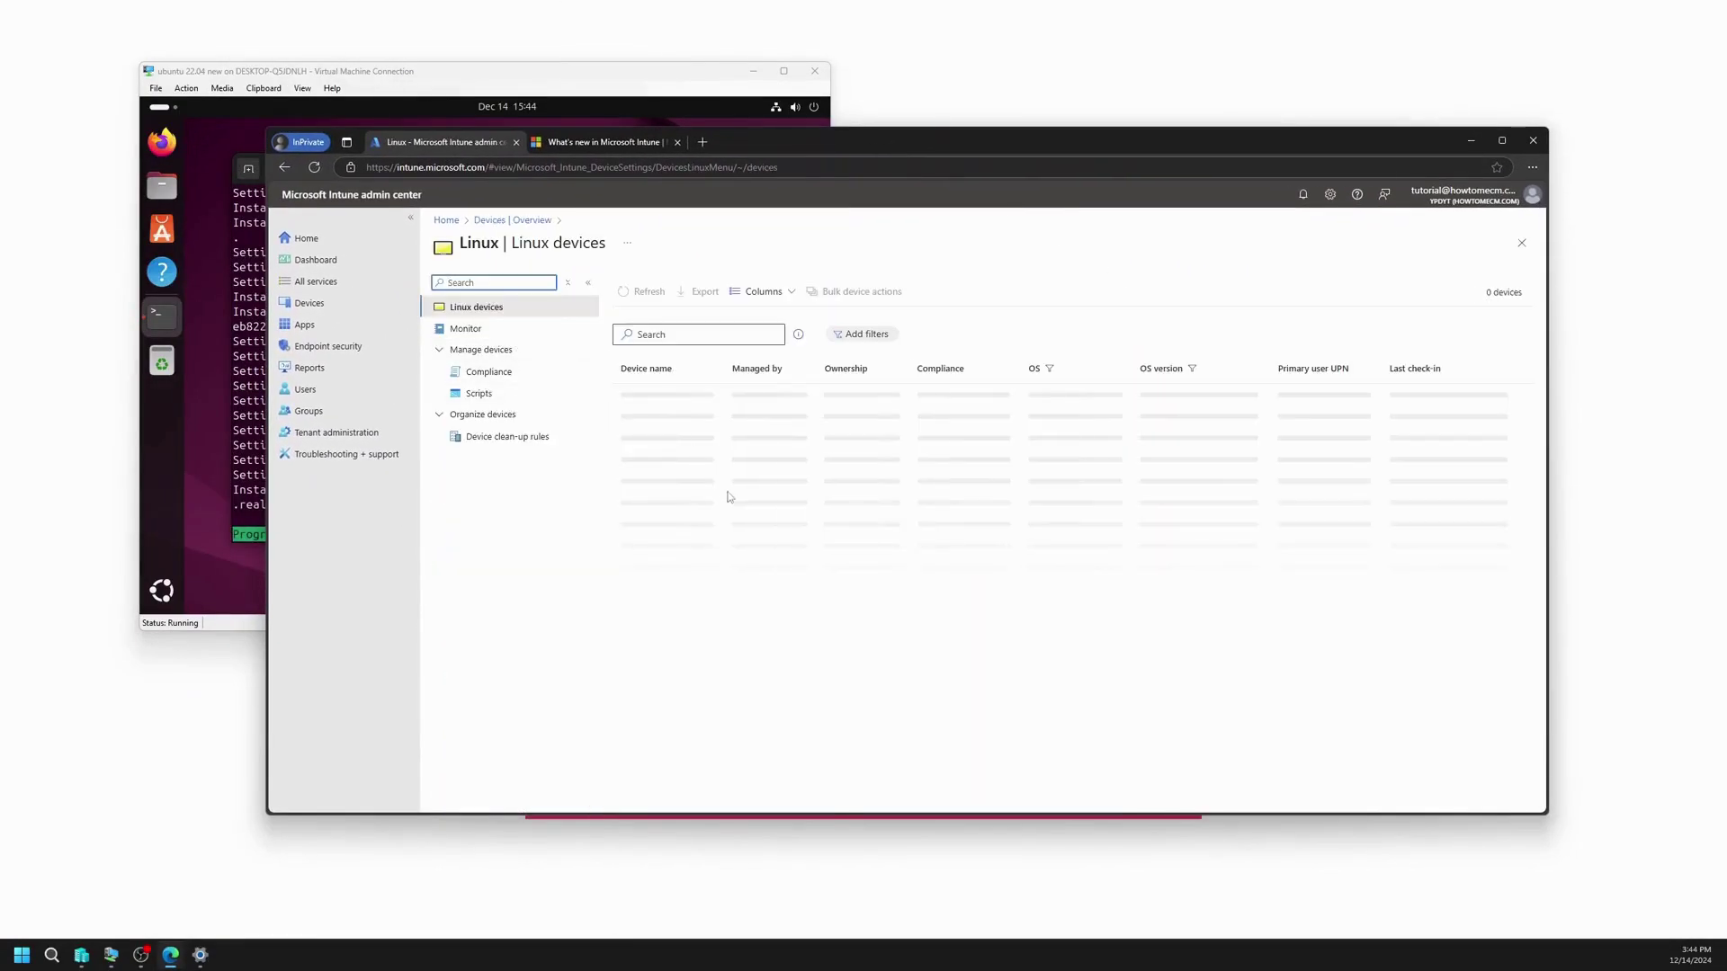
left_click(486, 372)
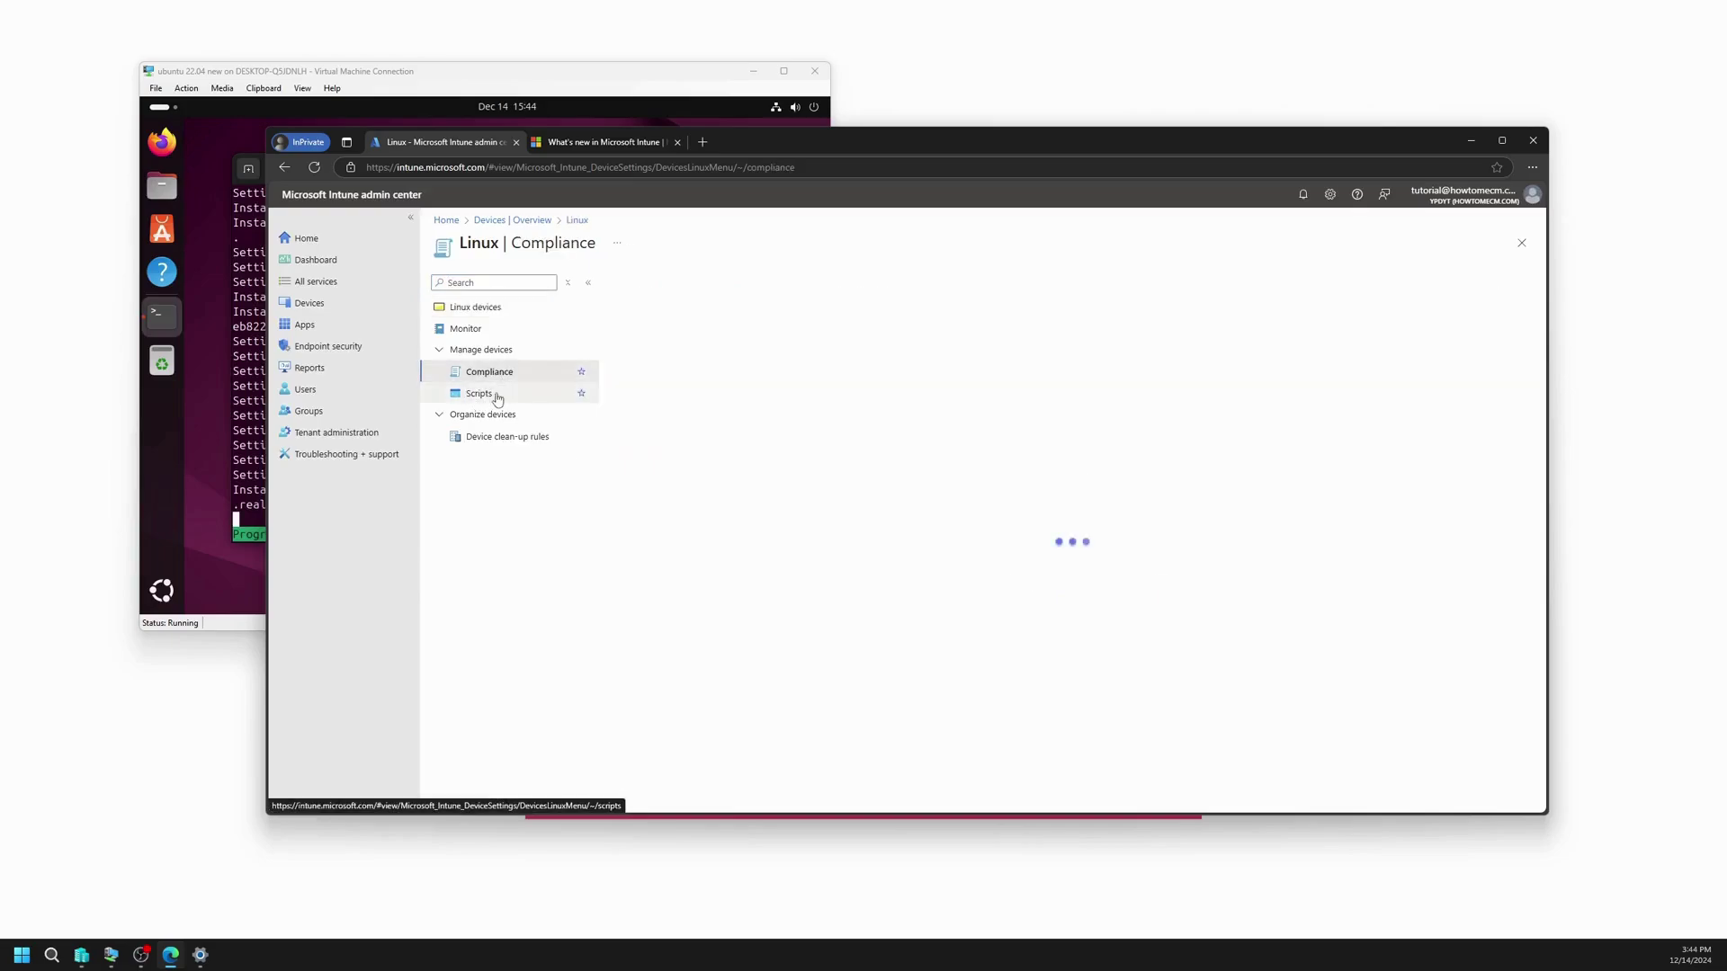
left_click(497, 398)
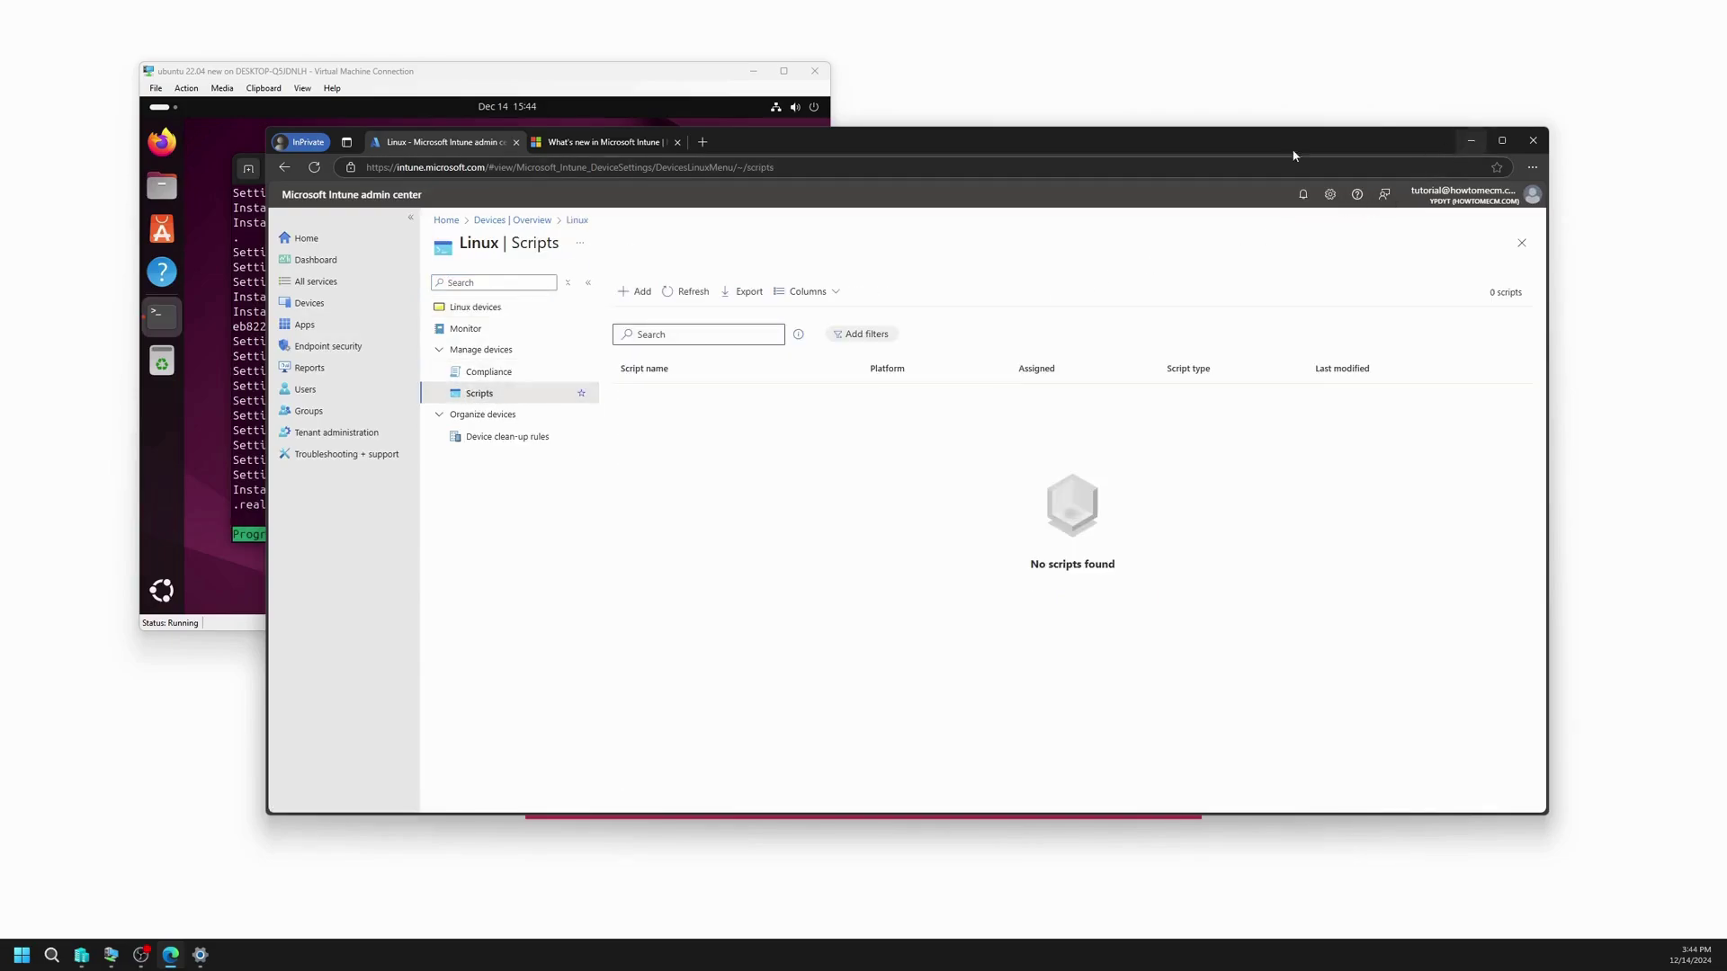
left_click(1471, 140)
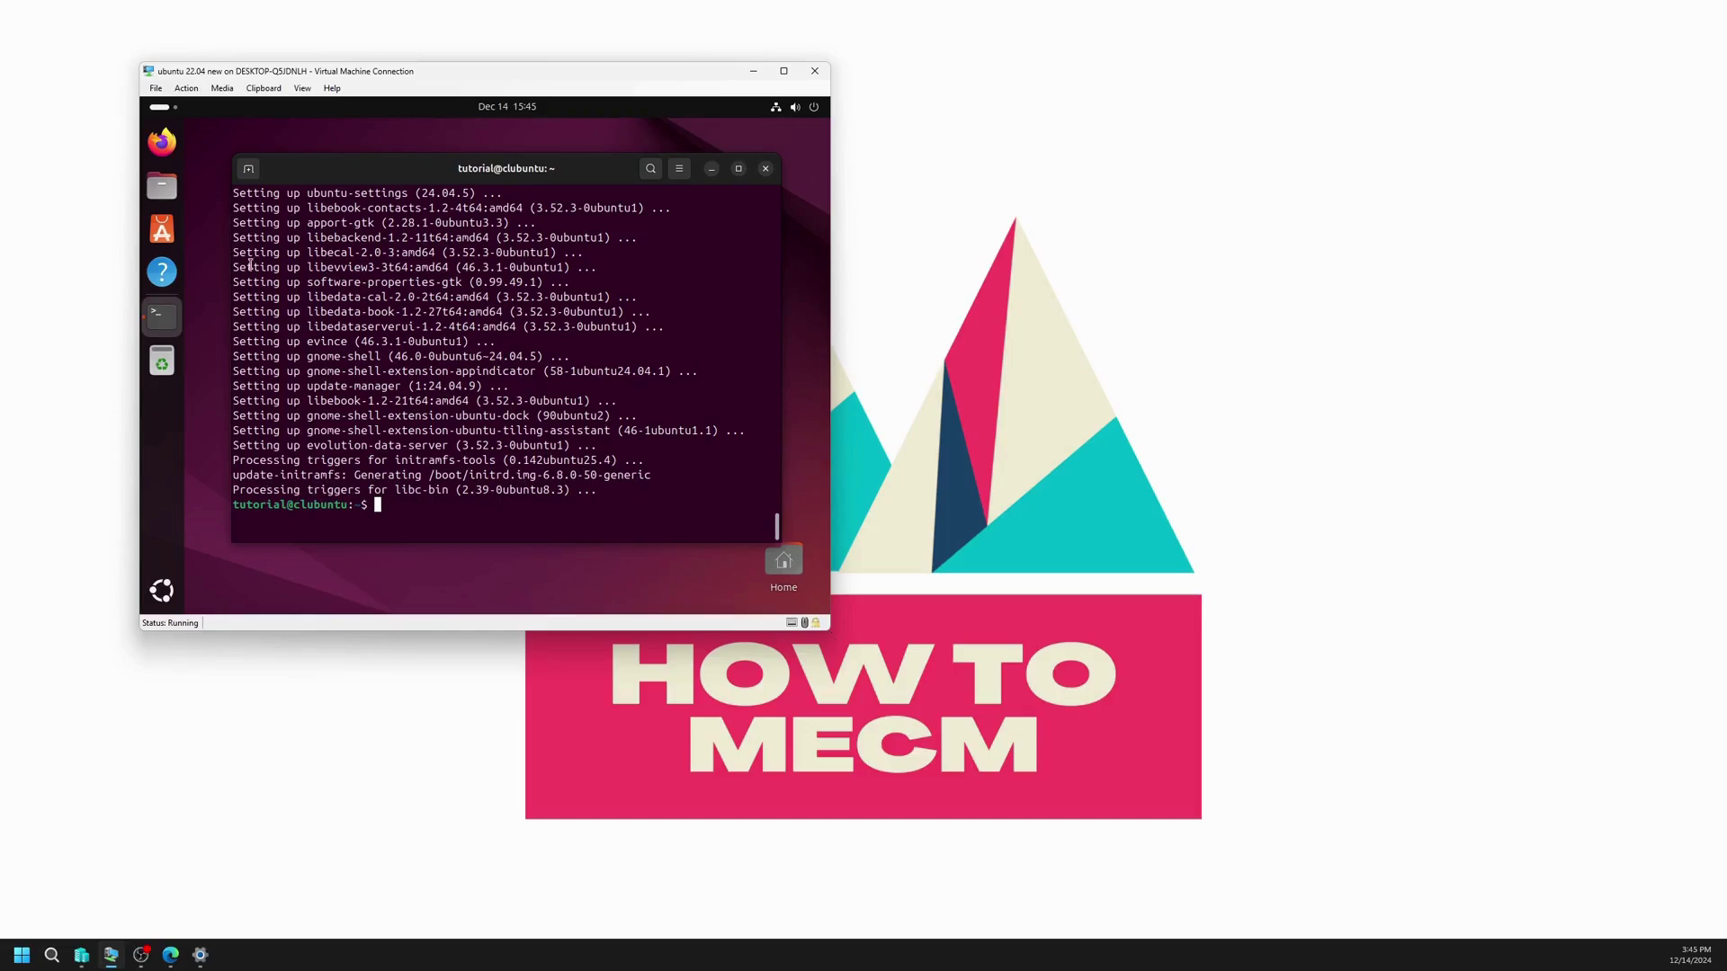
Step: Search 'intune linux enrollment' in the VM's Firefox, dismissing the translation and cookie prompts
left_click(162, 148)
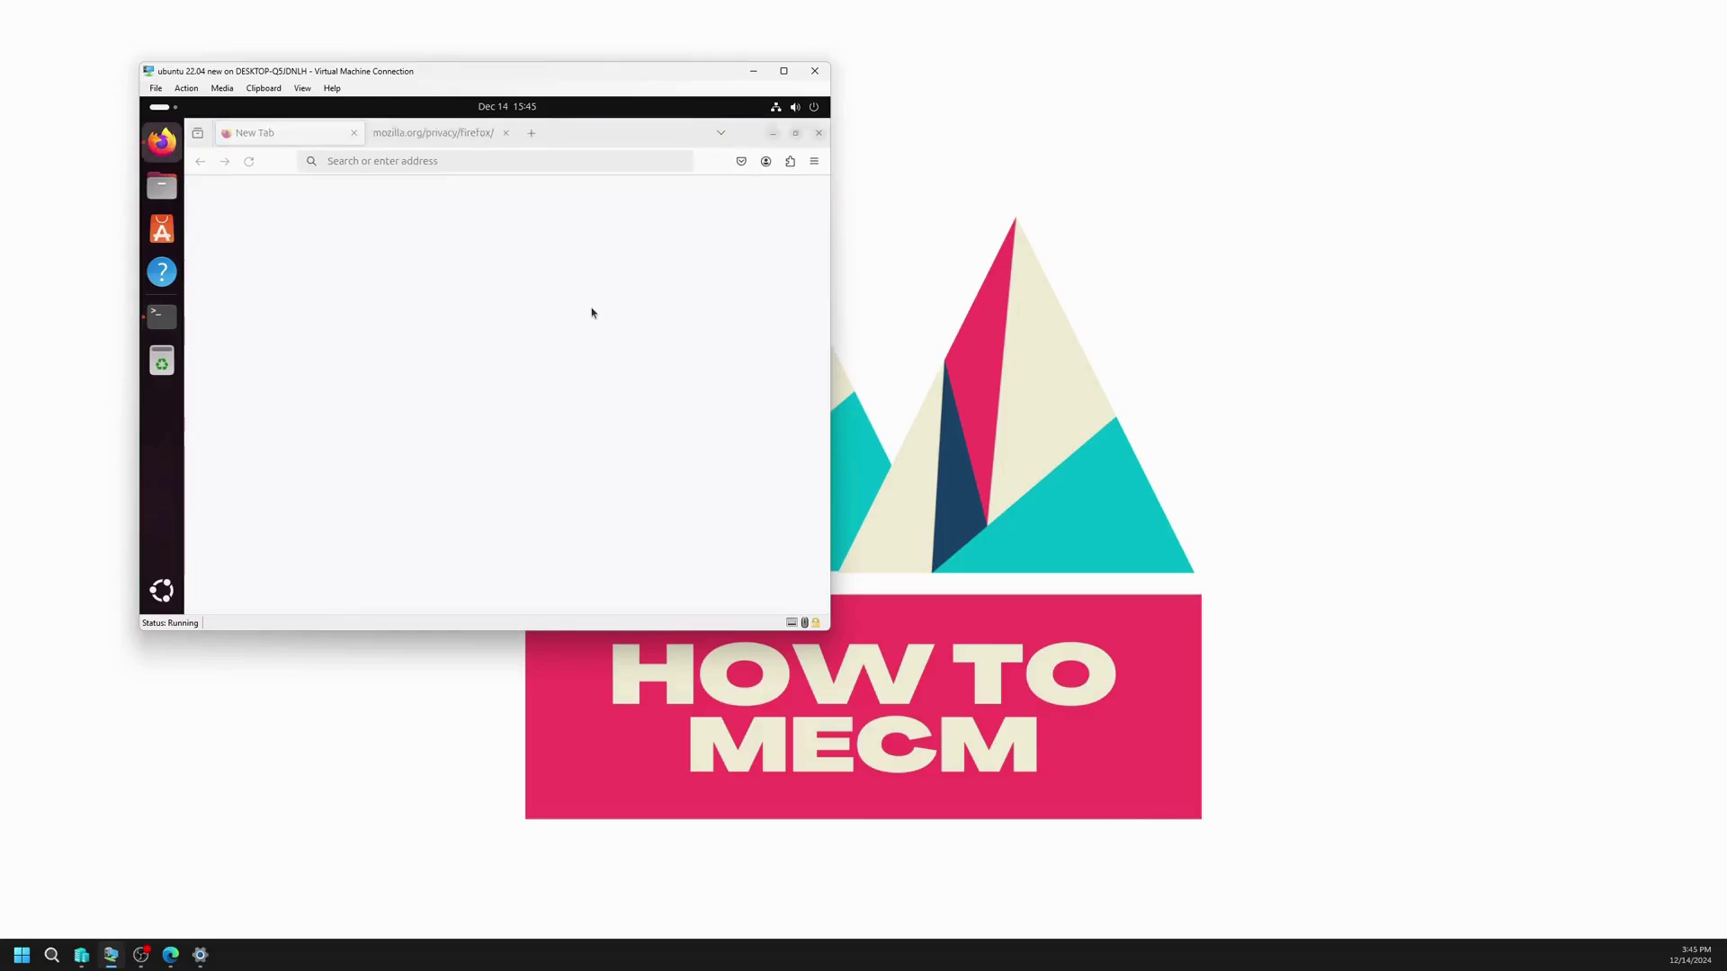
left_click(428, 163)
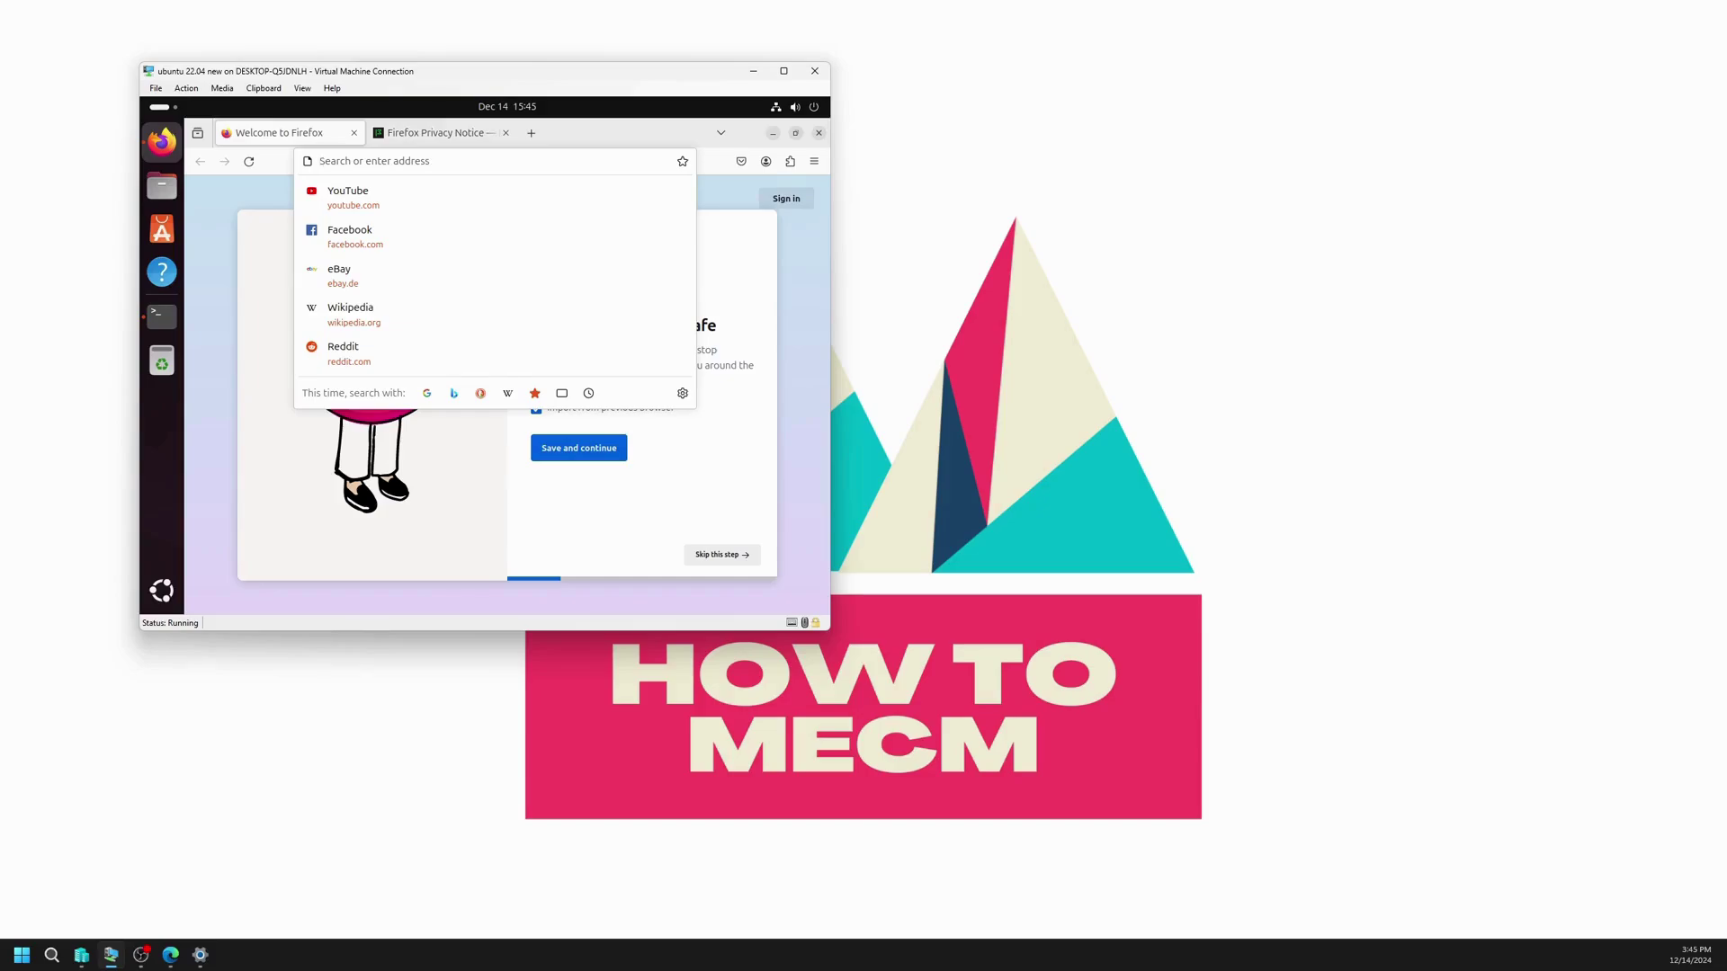
type("intune linux ")
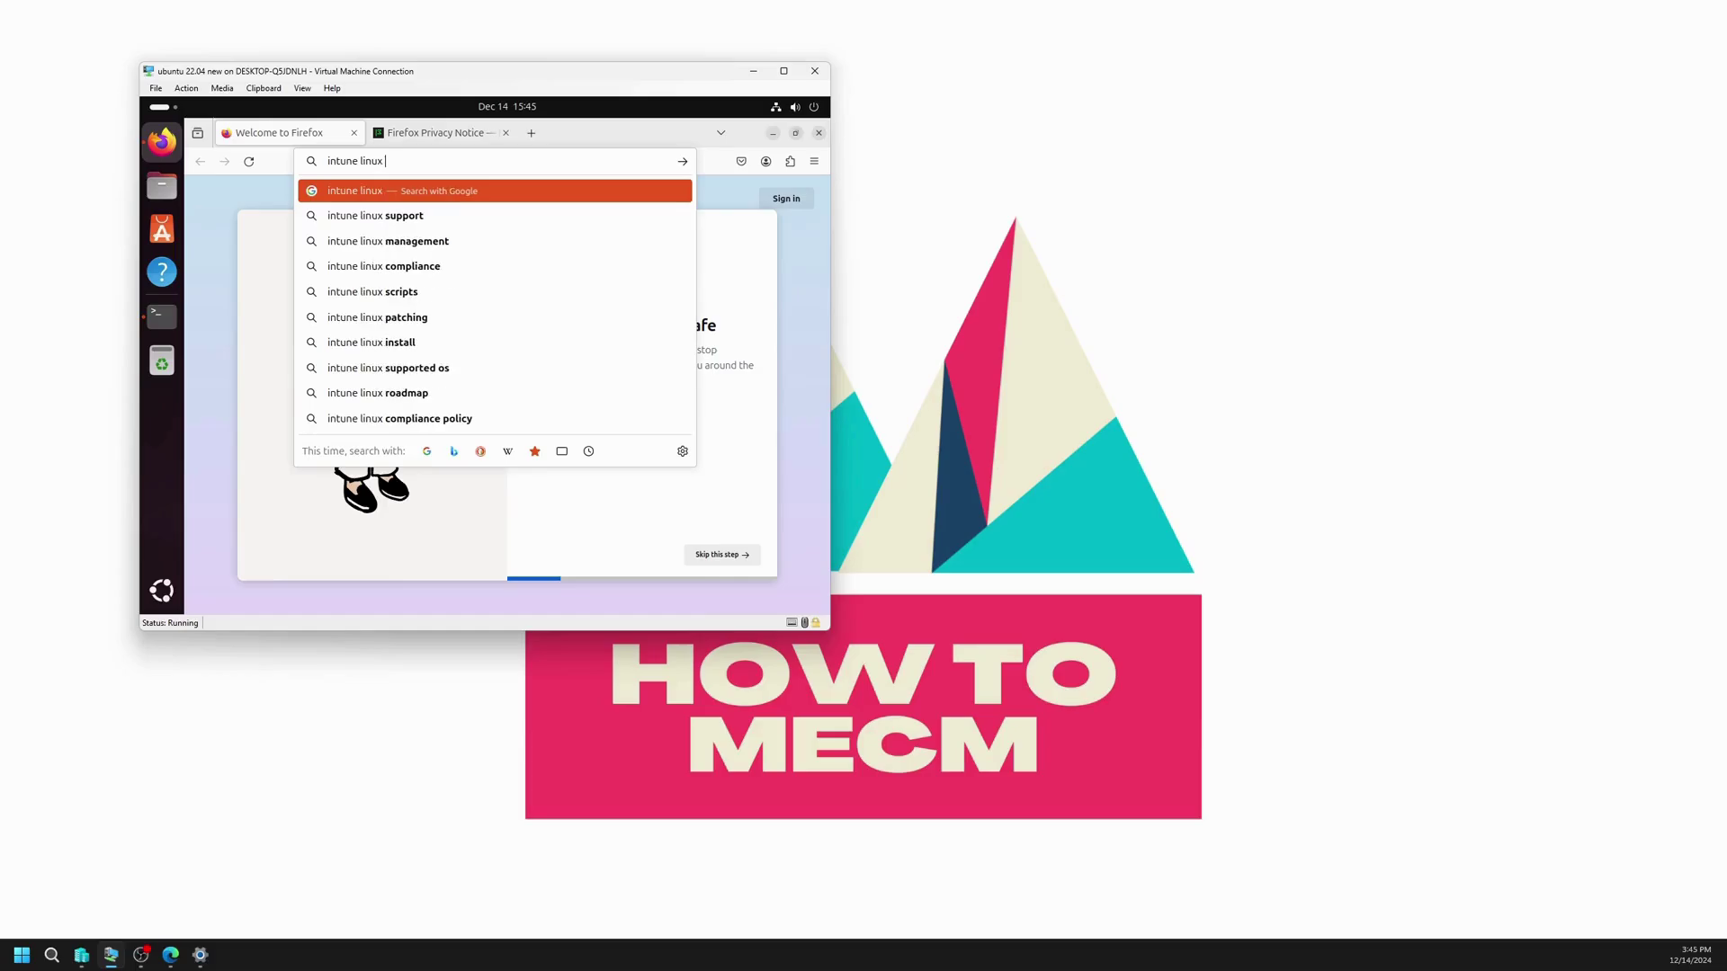
type("enrollment")
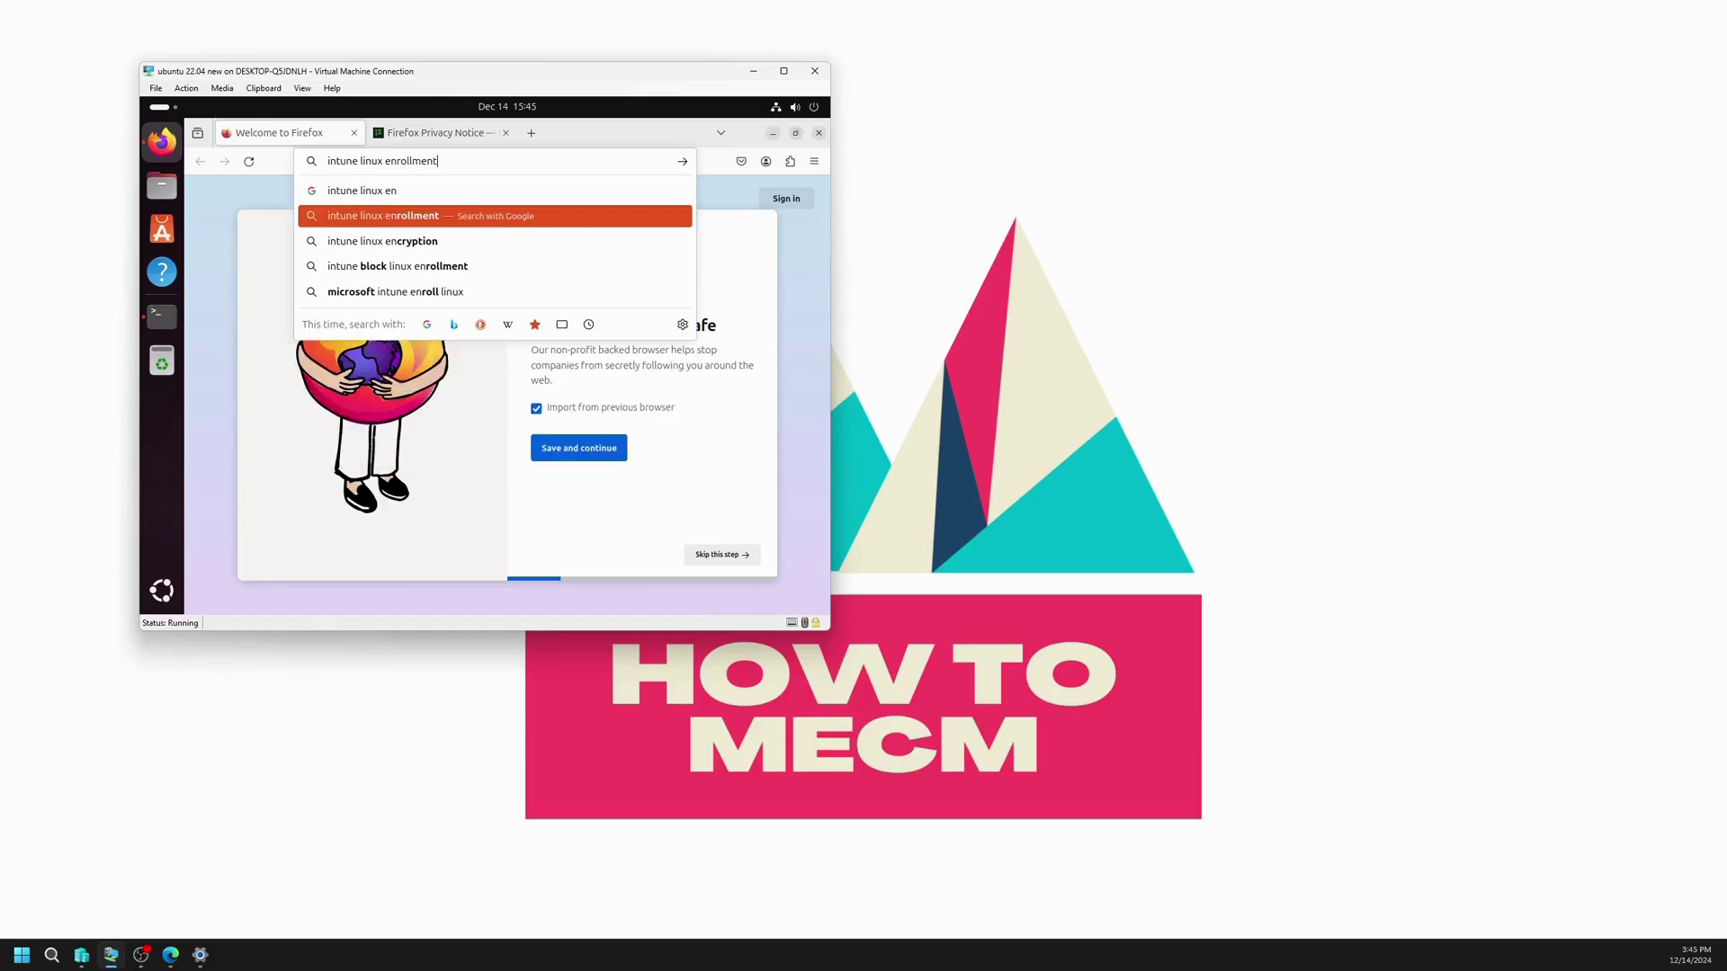
key("Return")
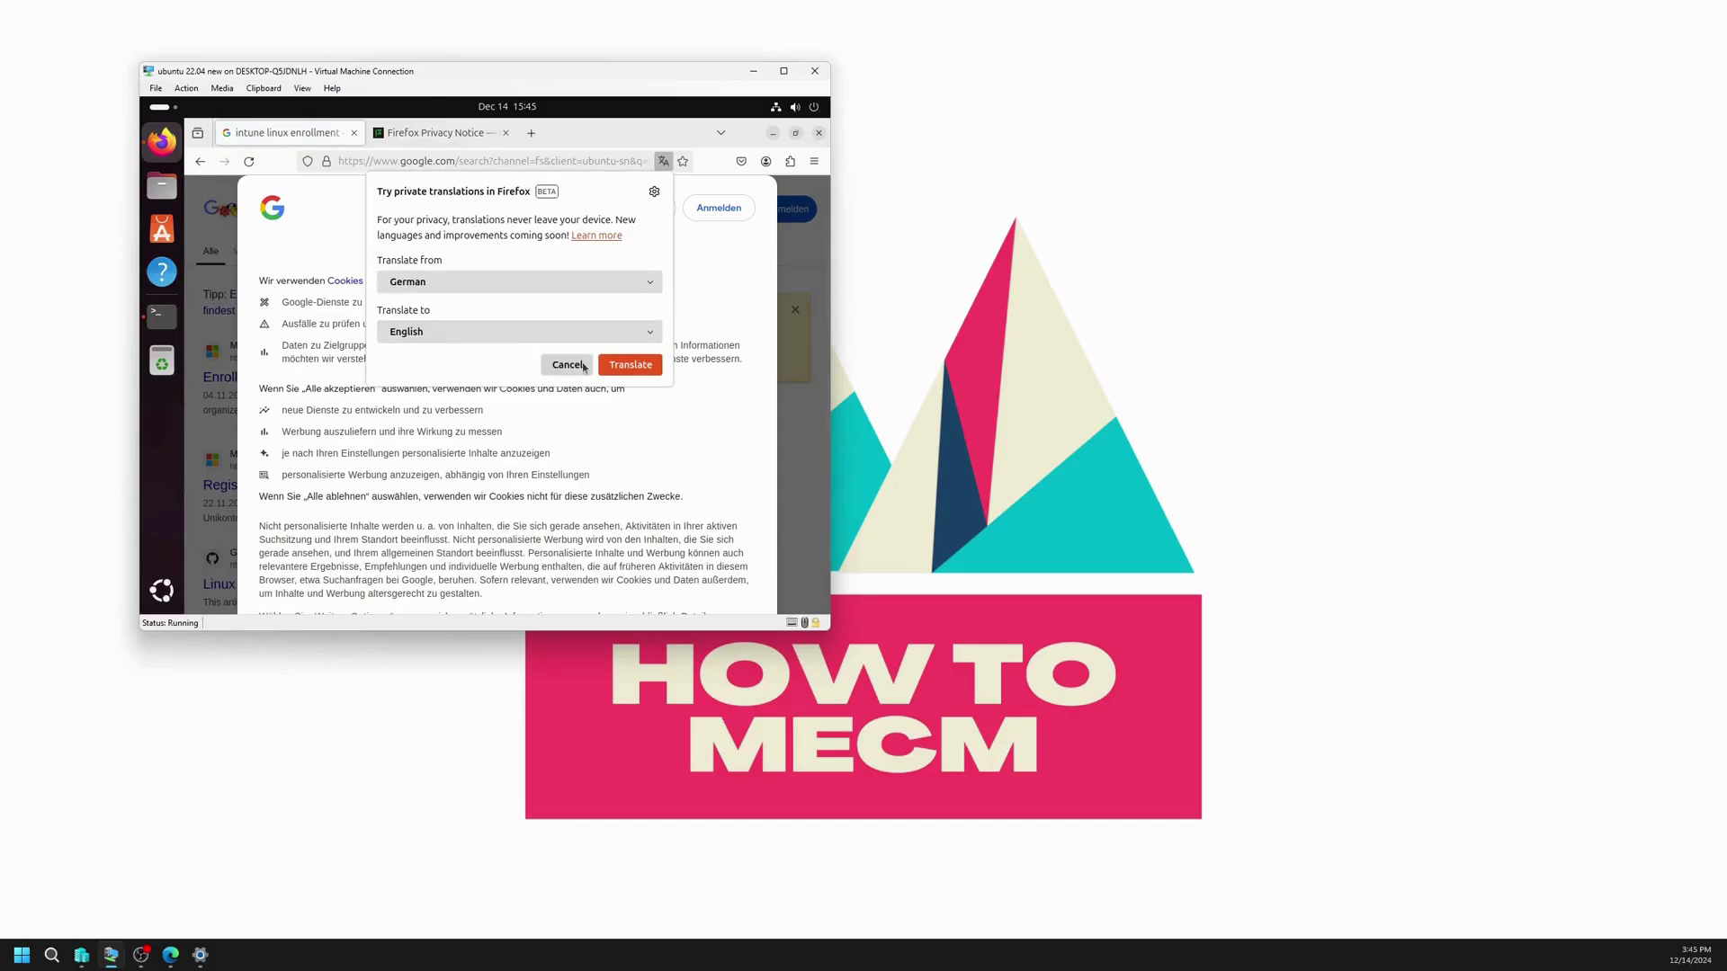
left_click(565, 362)
scroll(582, 477, "down", 4)
left_click(423, 524)
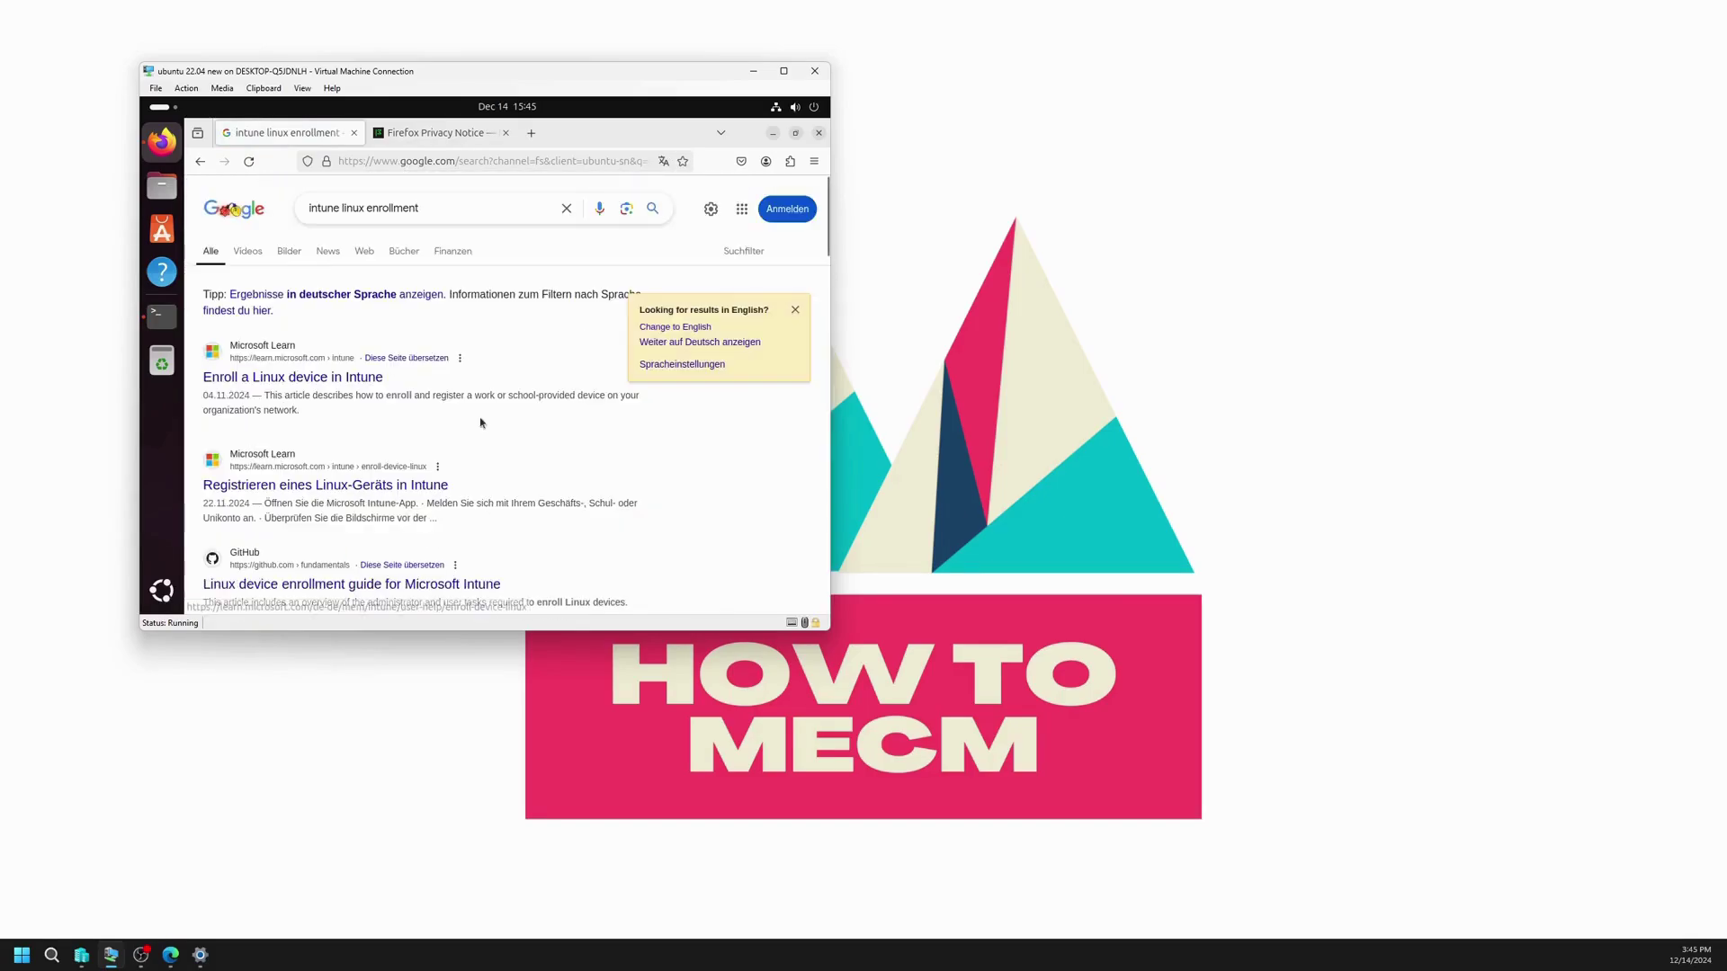
Step: Open the 'Enroll a Linux device in Intune' article and read its prerequisites
left_click(297, 374)
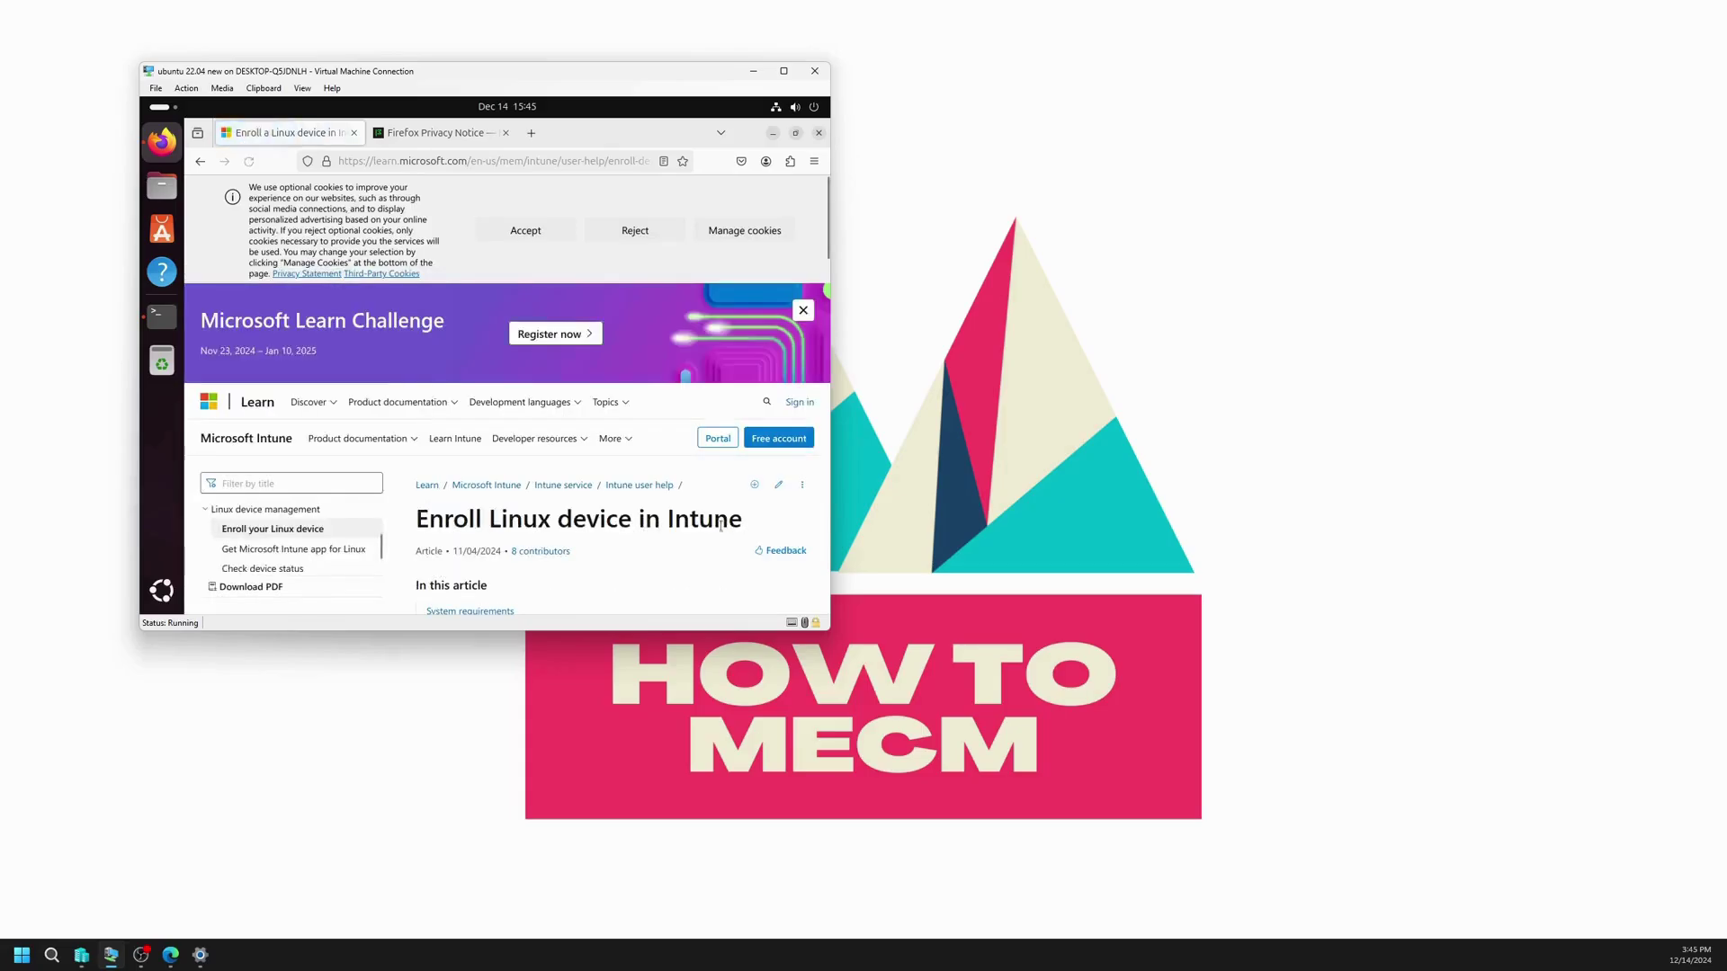
scroll(595, 502, "down", 5)
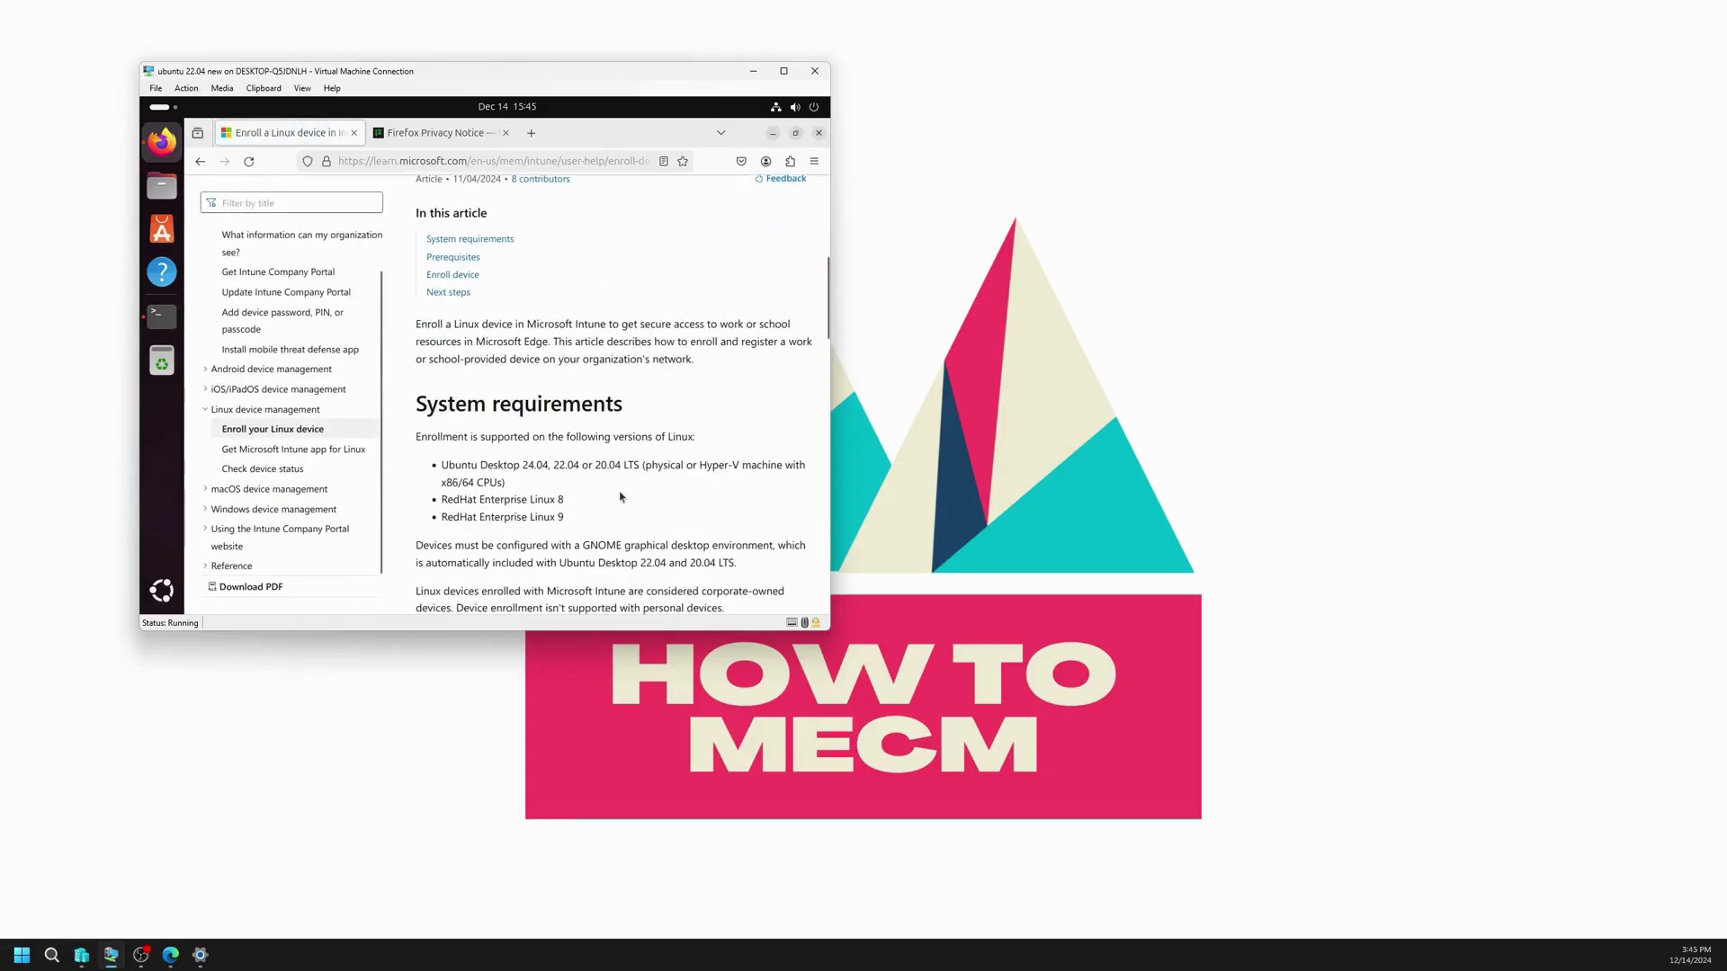
scroll(642, 496, "down", 4)
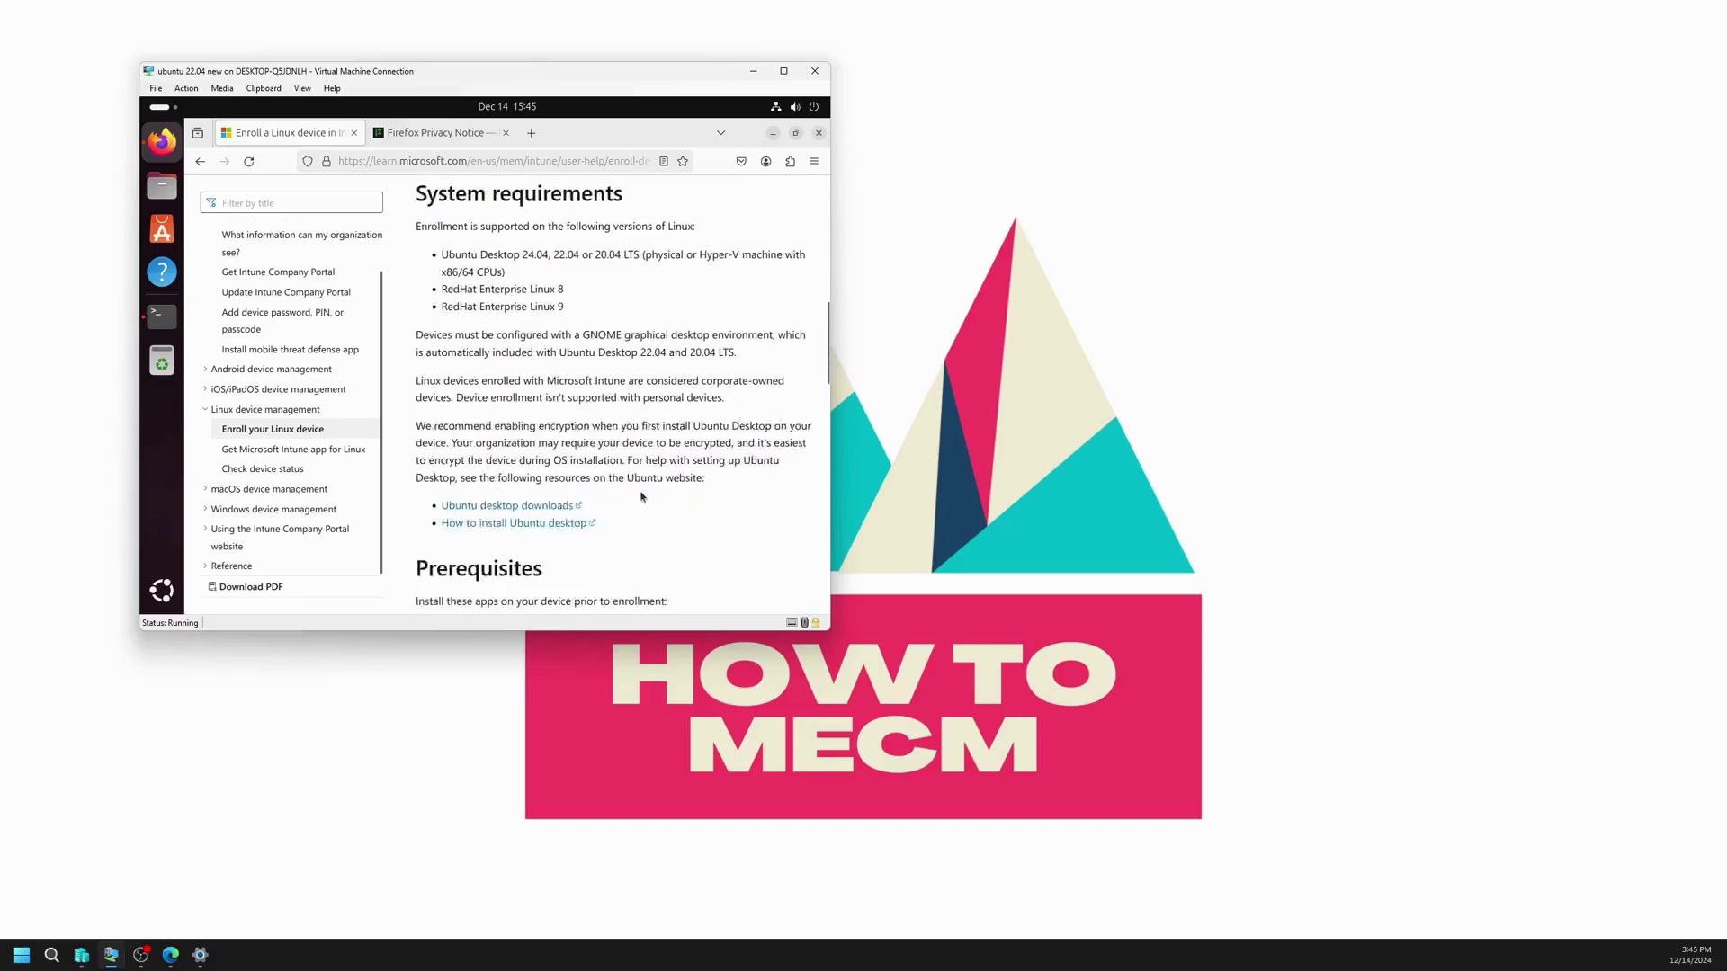
scroll(642, 496, "down", 1)
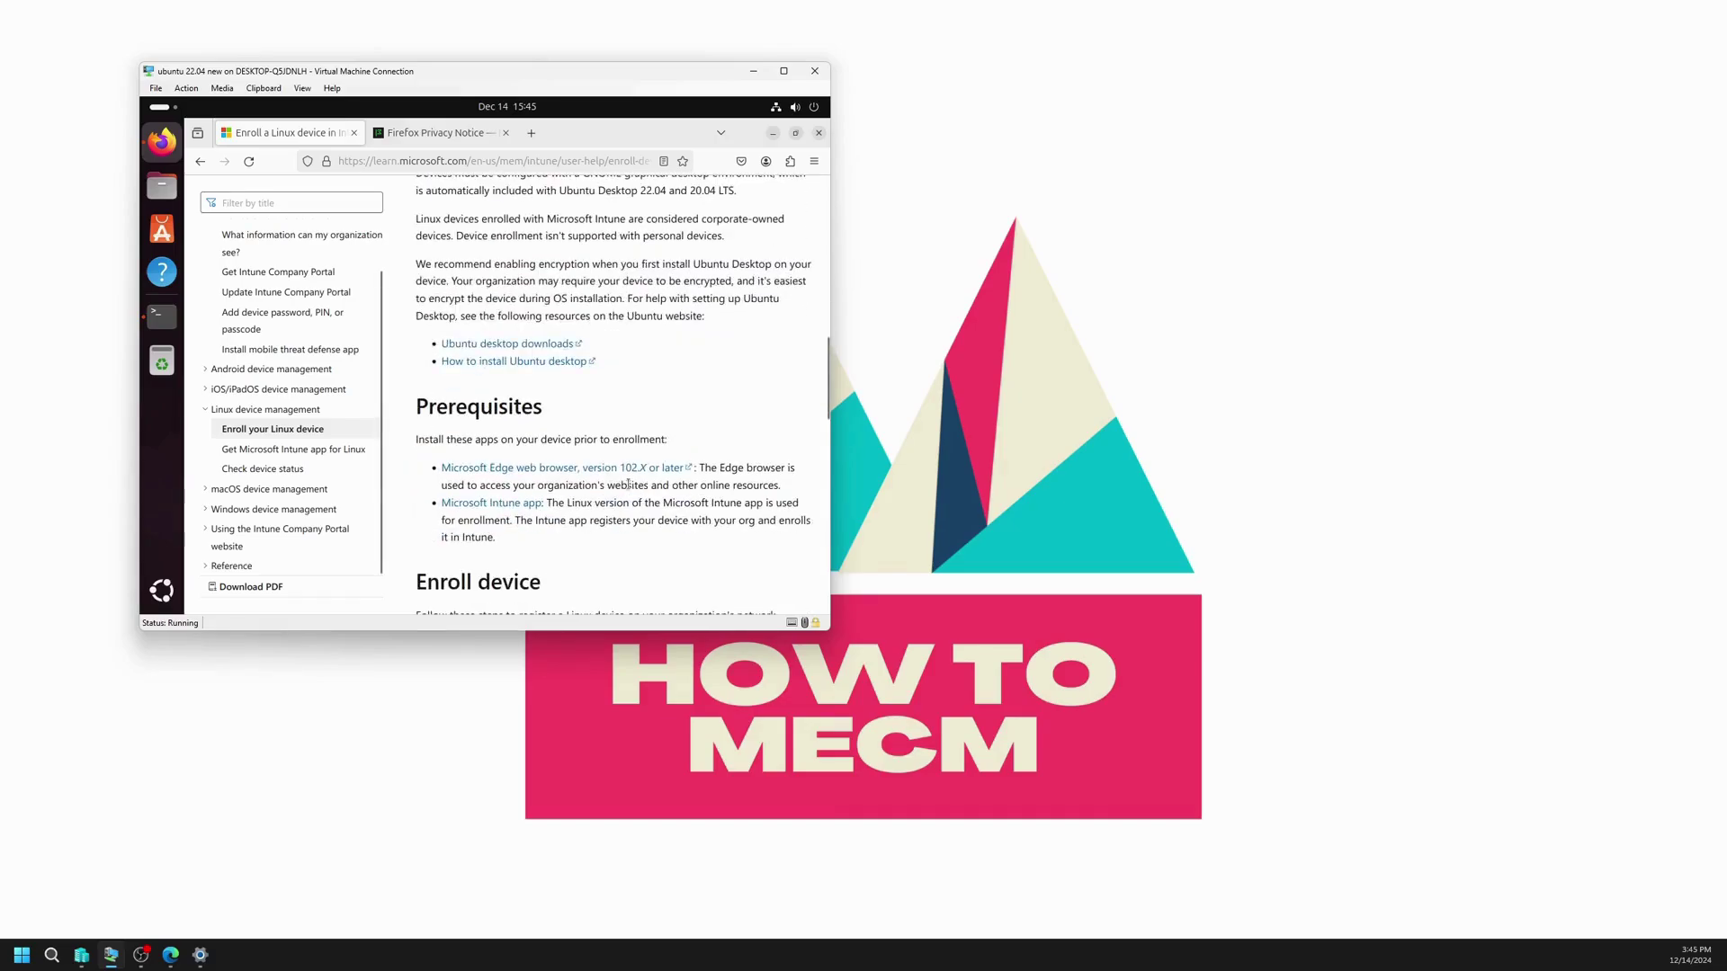
left_click_drag(418, 440, 683, 445)
left_click(672, 439)
scroll(642, 439, "down", 1)
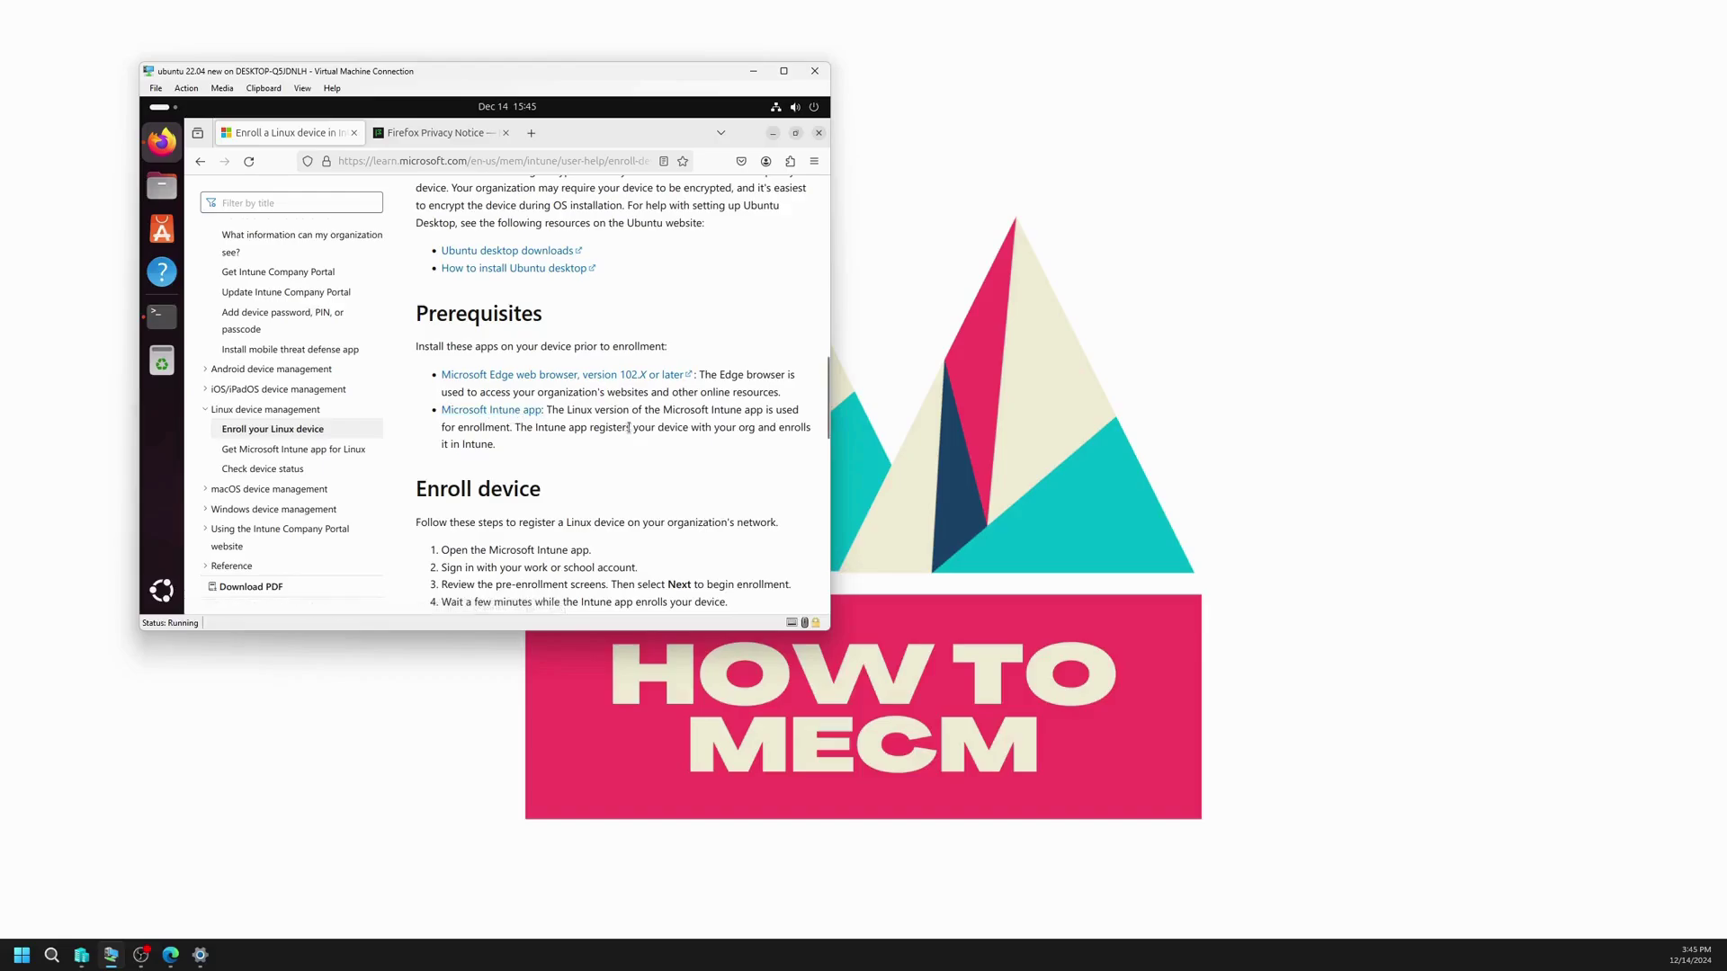
scroll(552, 461, "down", 2)
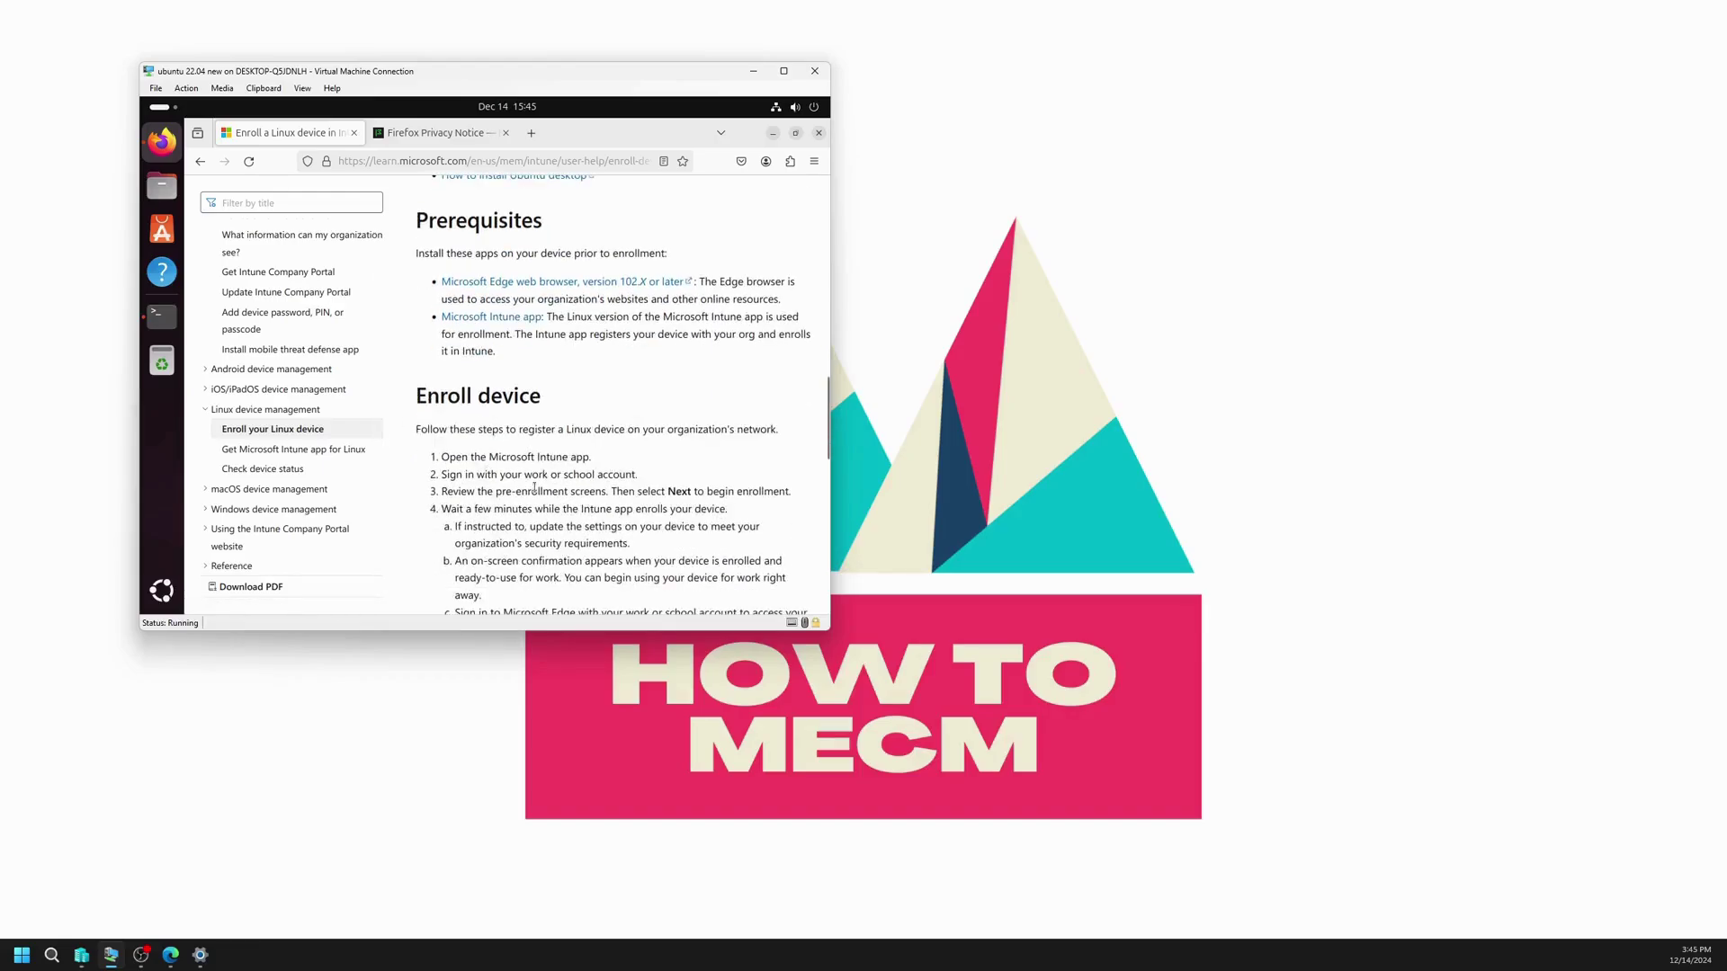
scroll(651, 536, "down", 2)
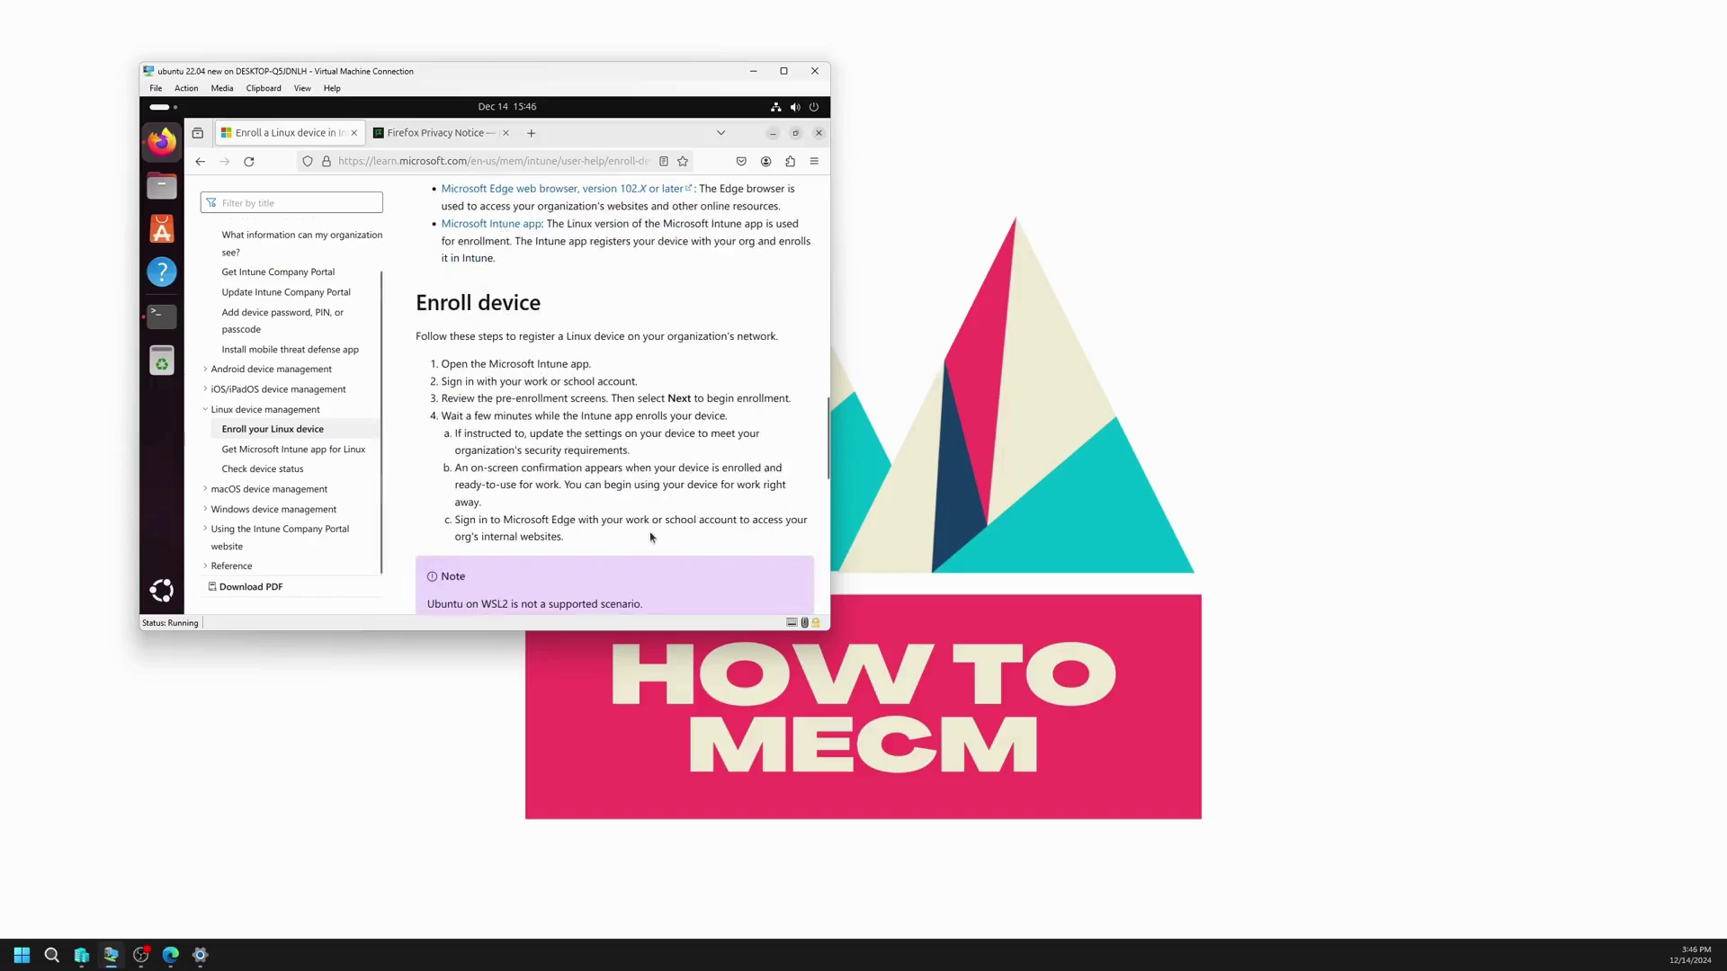
scroll(550, 440, "up", 4)
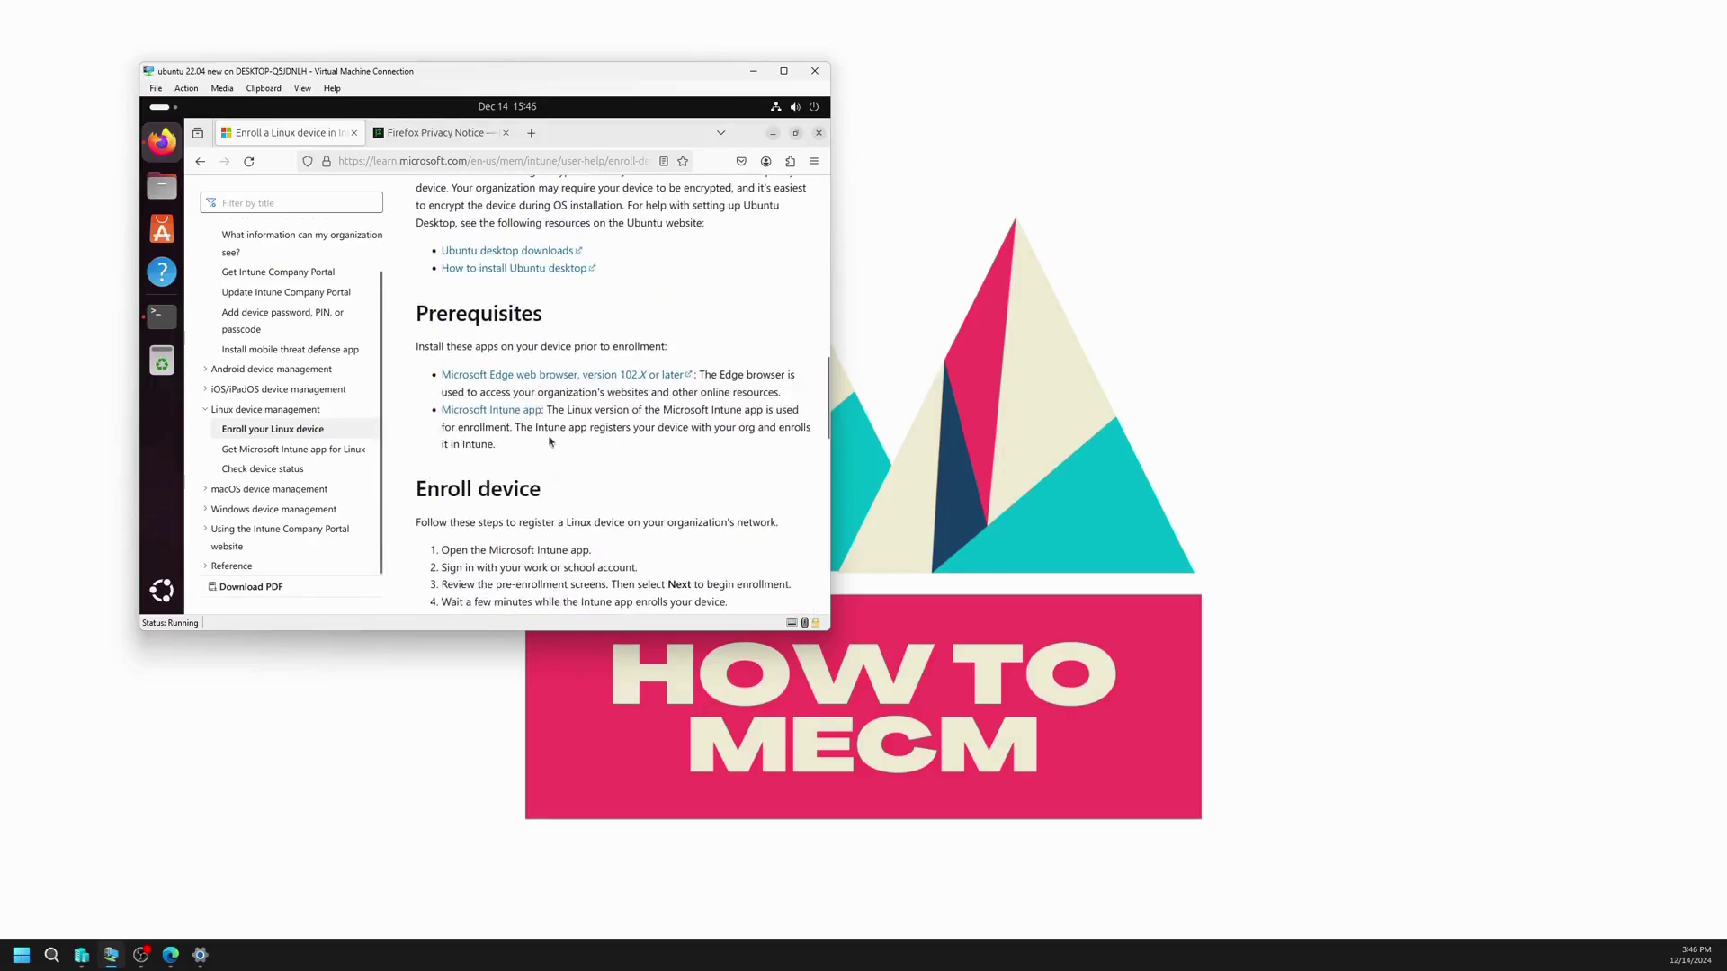
Step: Download the Microsoft Edge .deb package from microsoft.com and return to the terminal
left_click(532, 134)
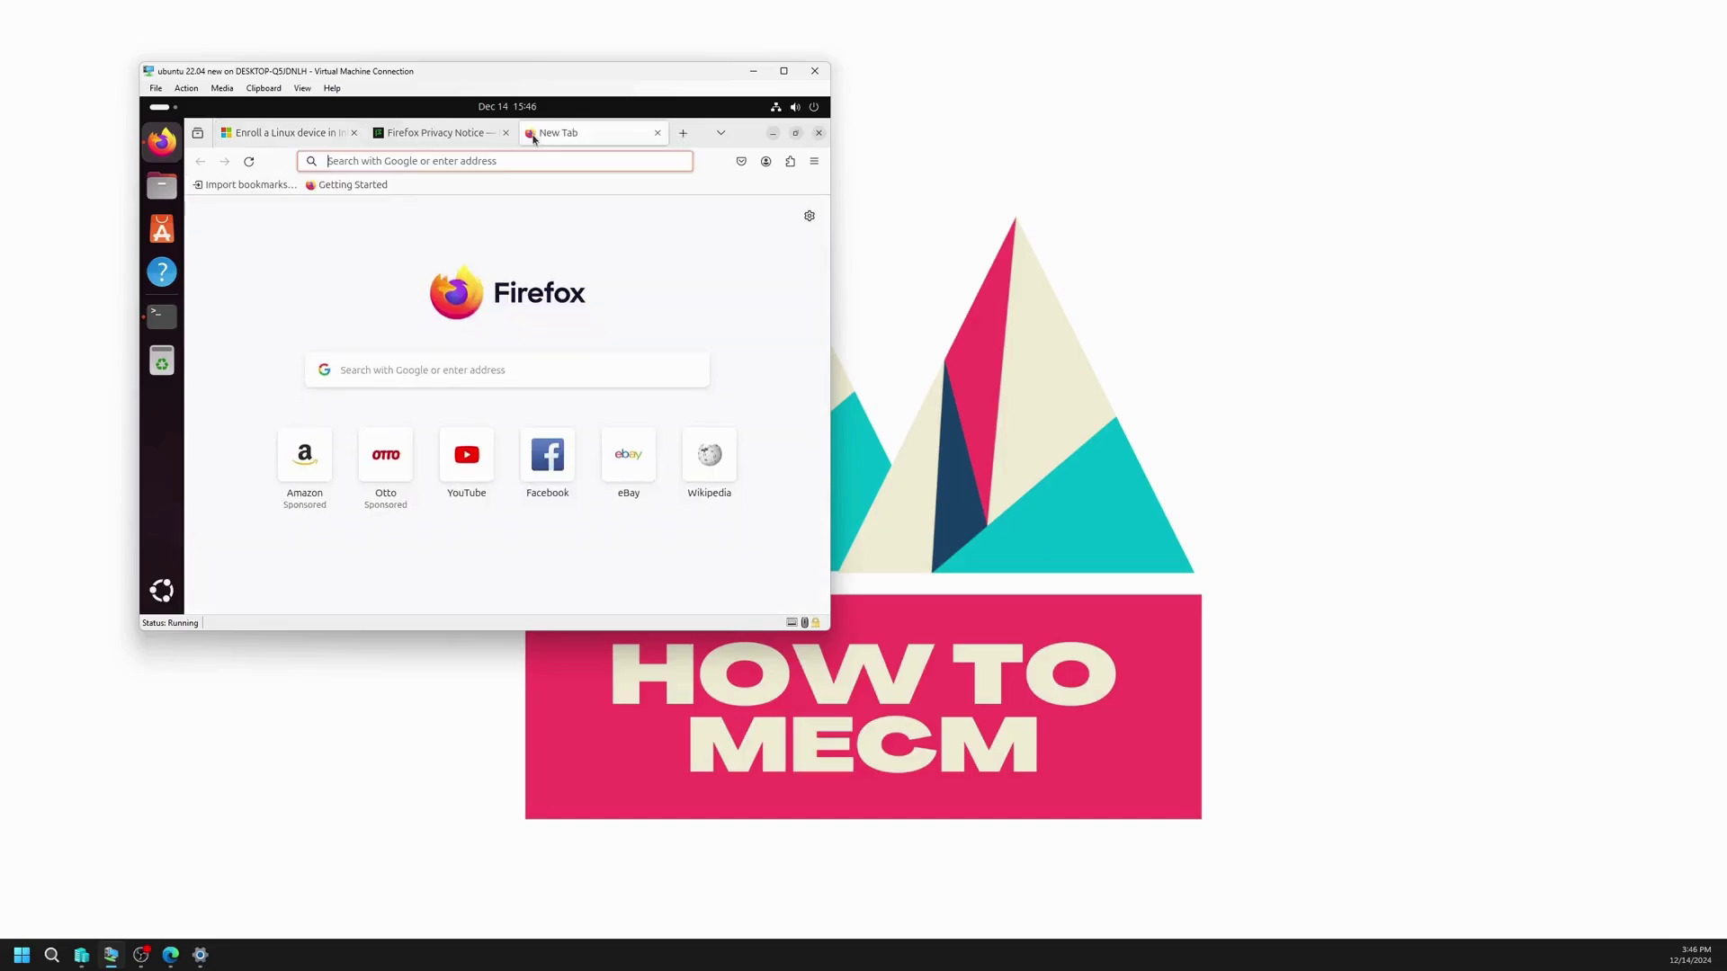
type("micros")
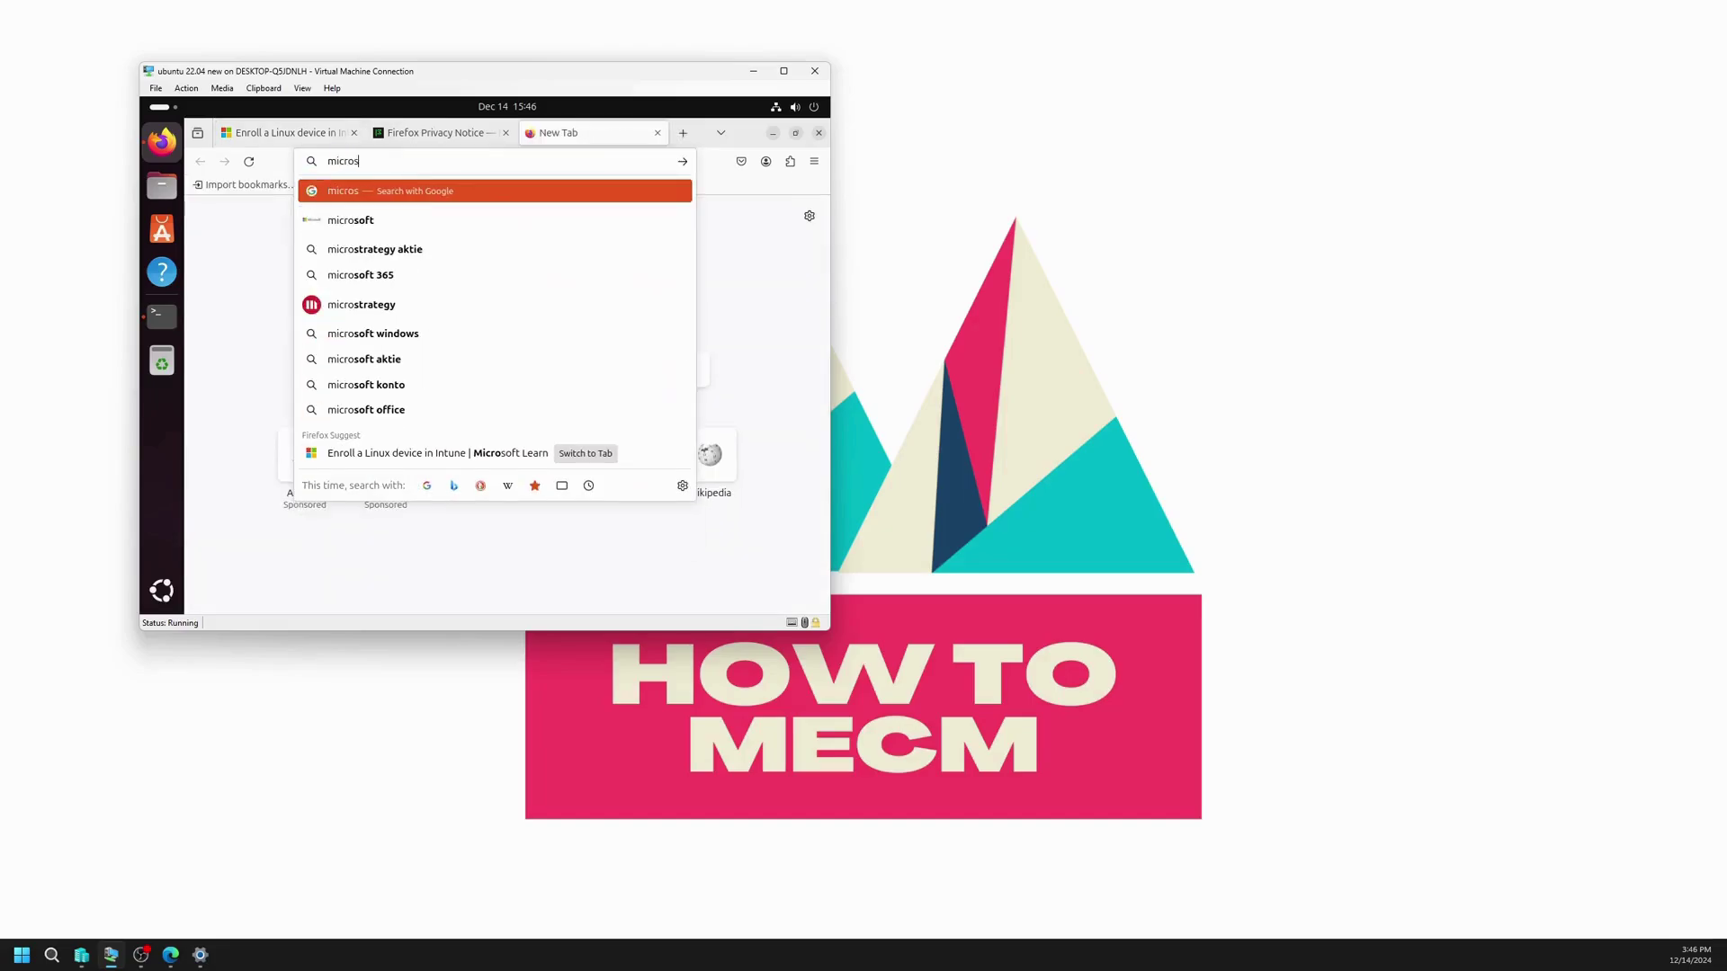
type("oft.com/ed")
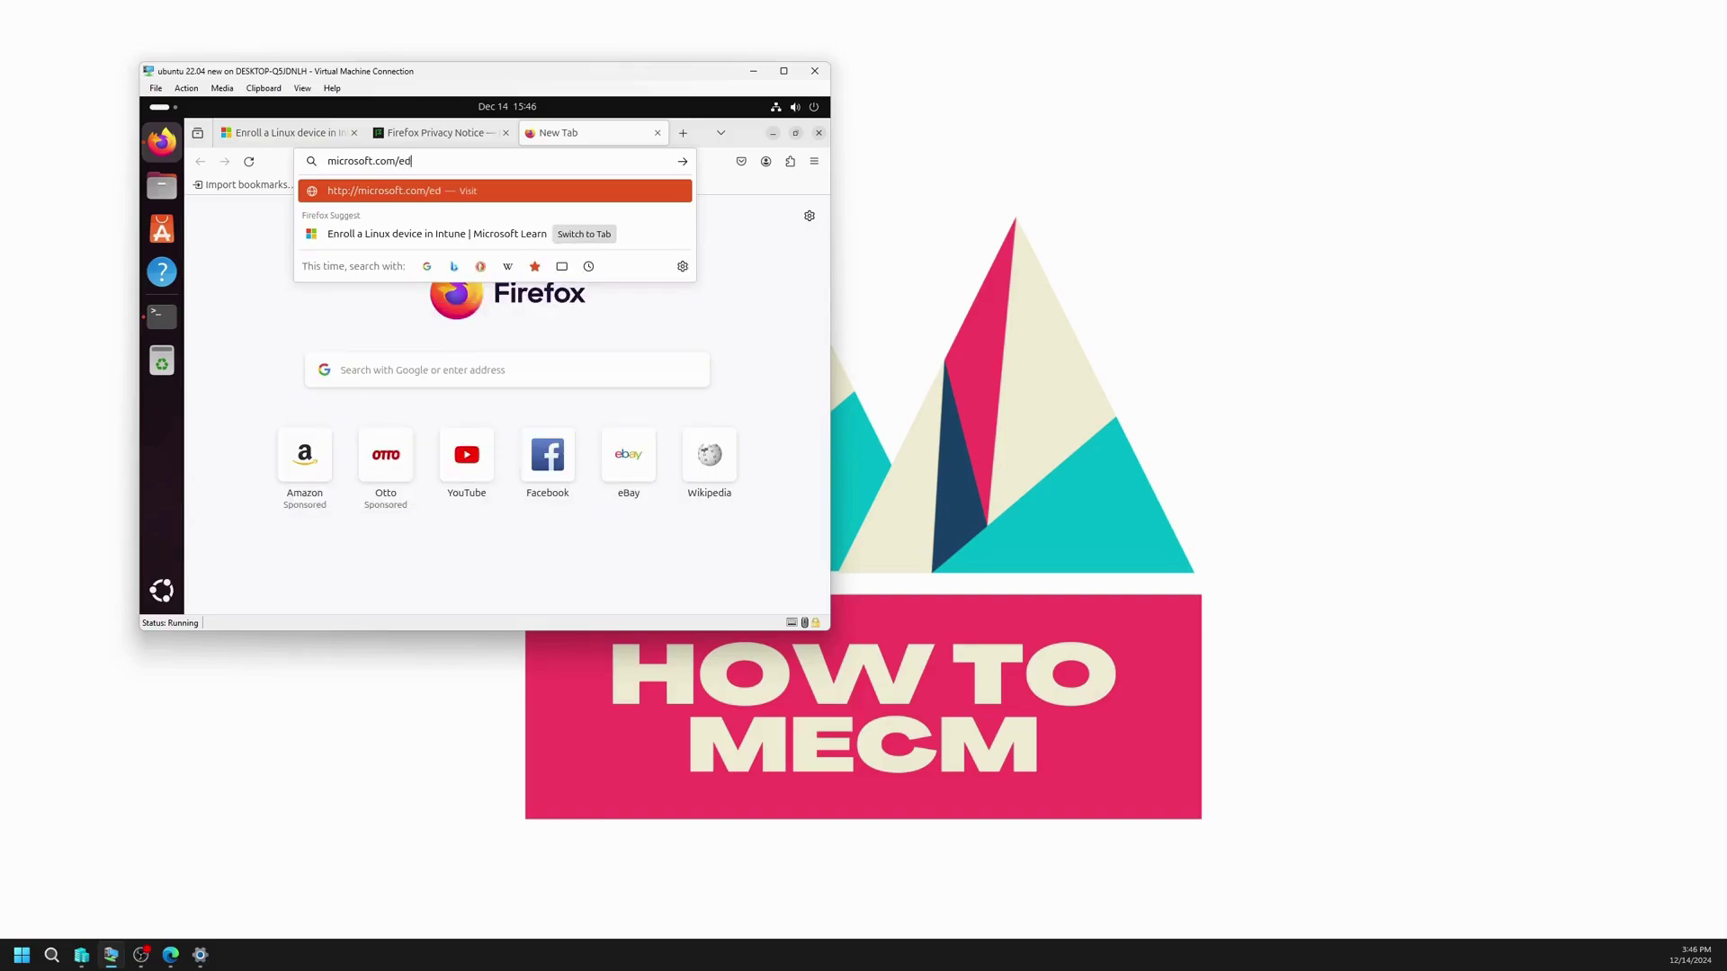
key("Return")
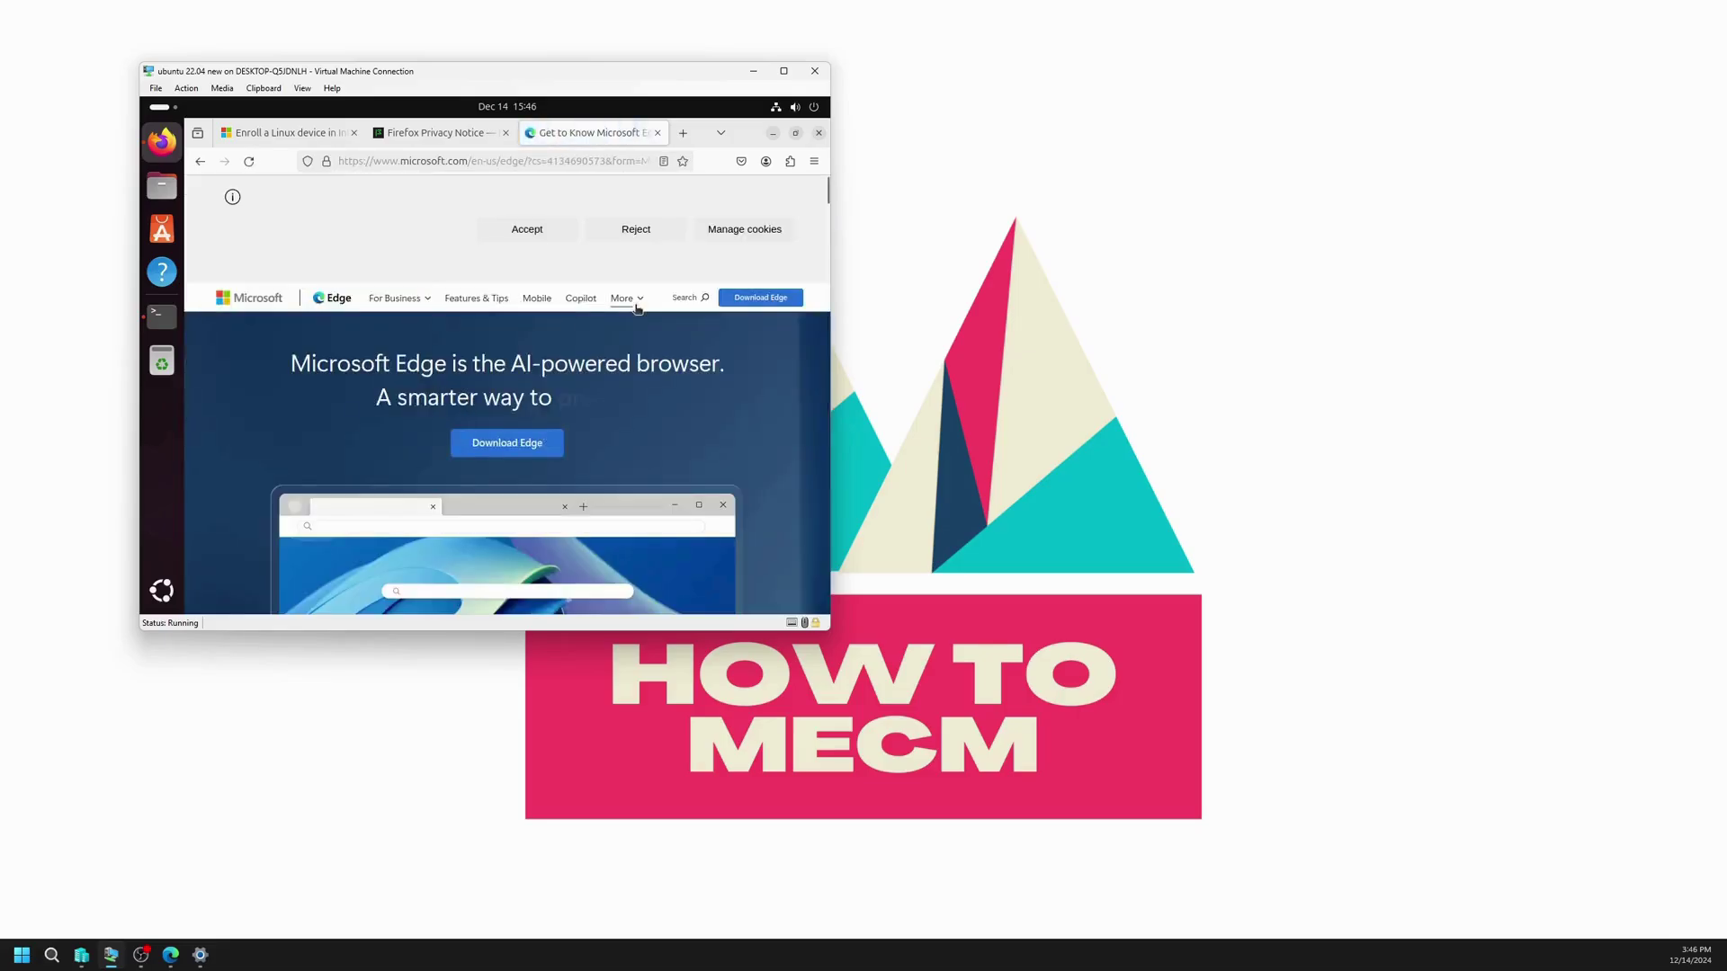
left_click(489, 454)
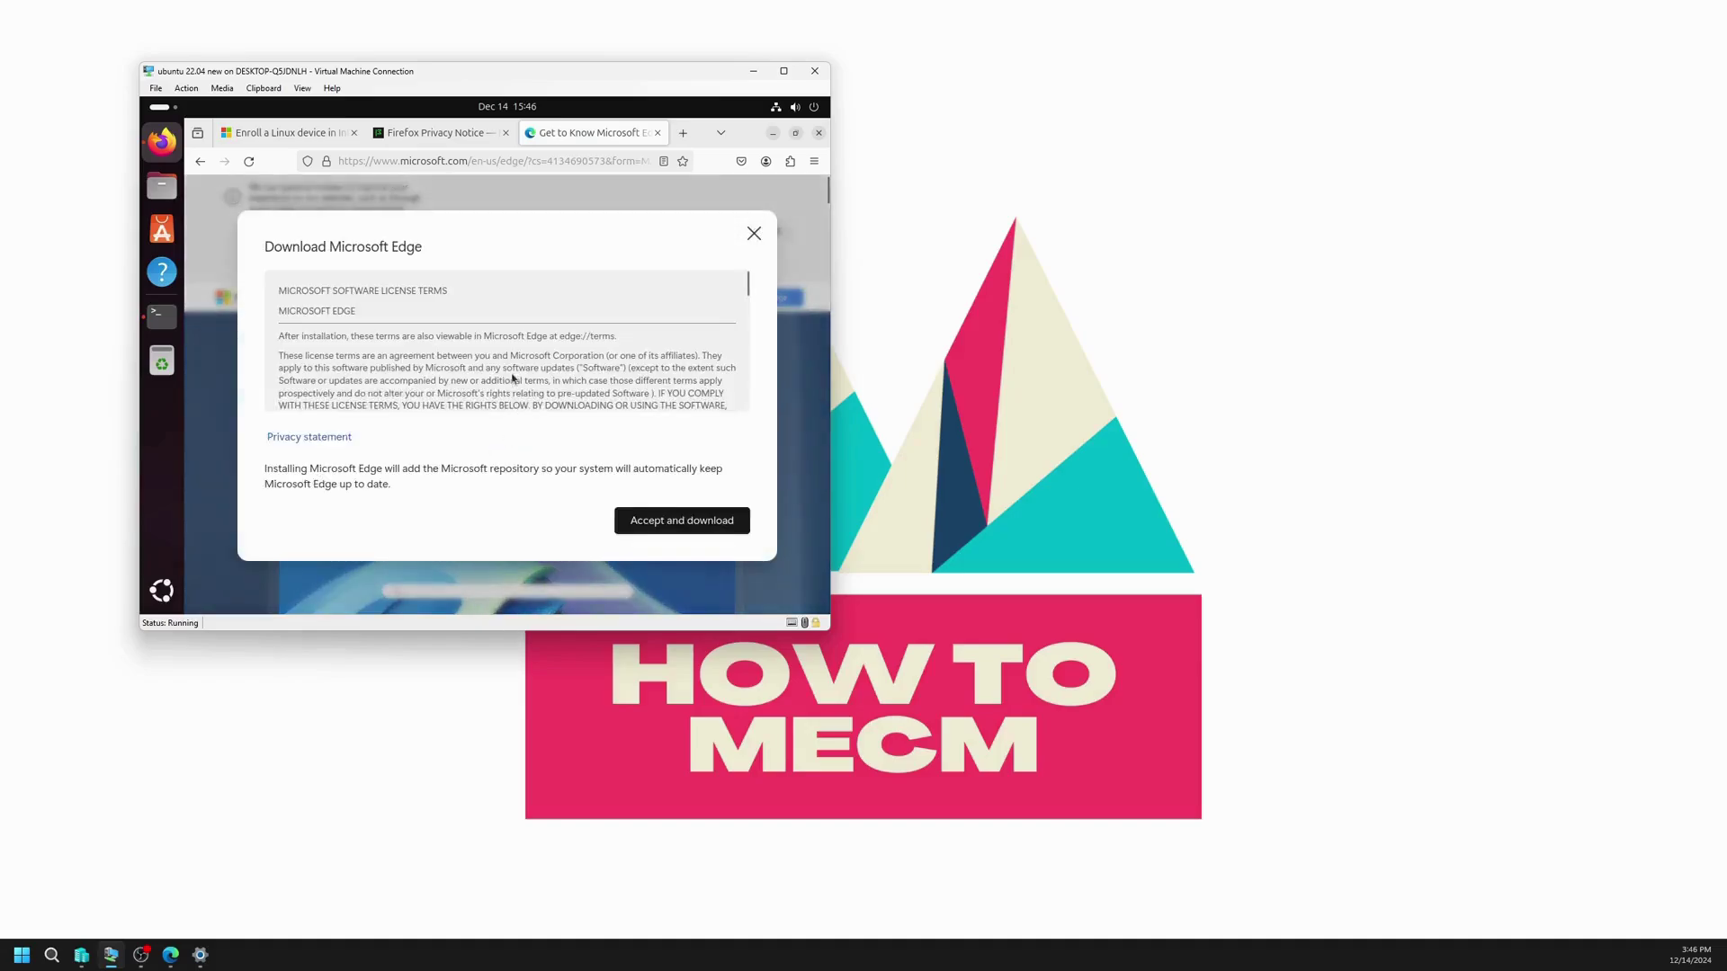
left_click(676, 521)
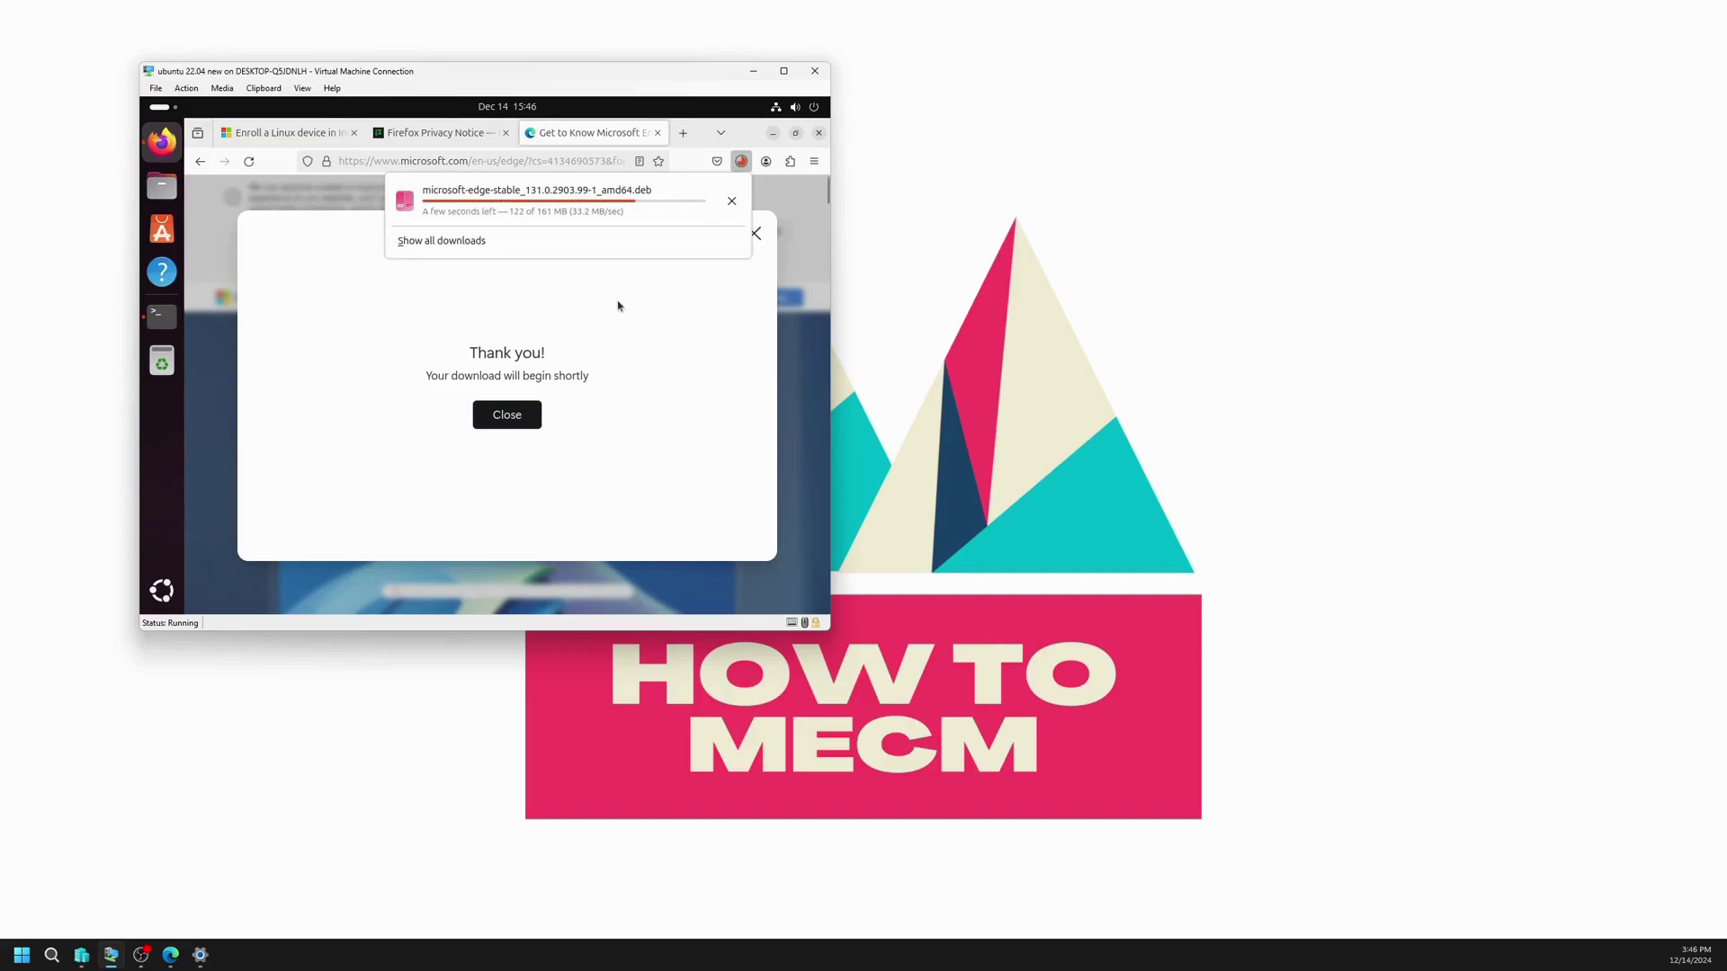
left_click(160, 315)
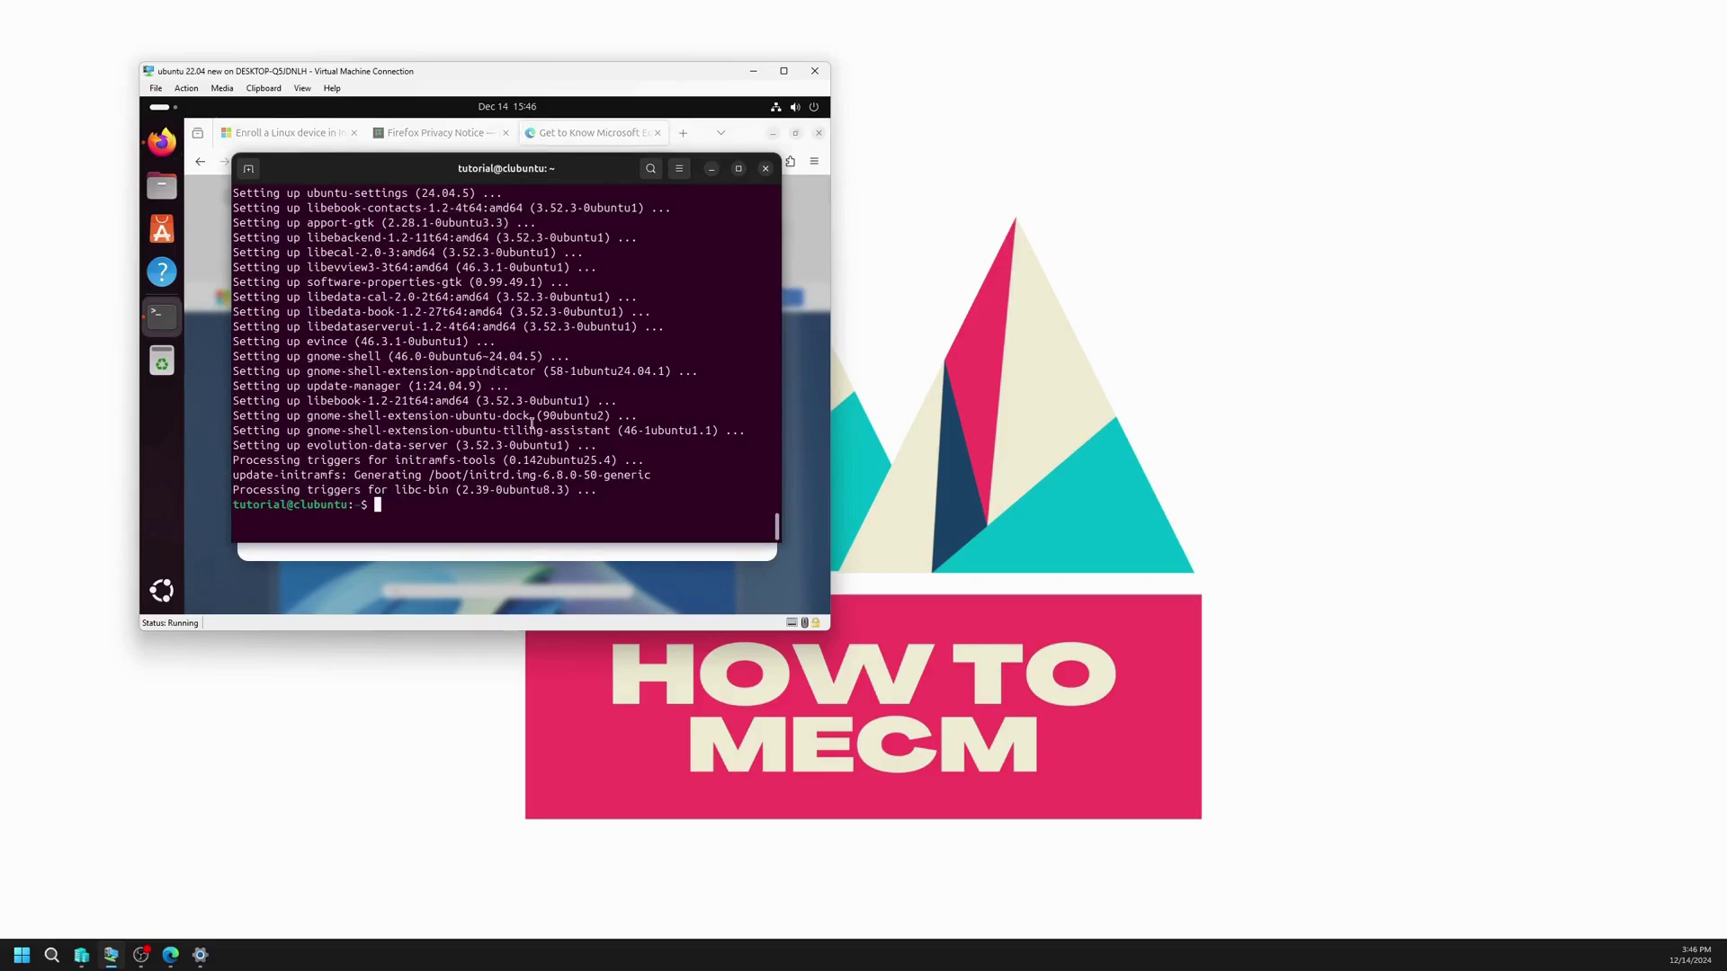
Step: Install microsoft-edge-stable_131.0.2903.99-1_amd64.deb from Downloads with sudo apt install
type("cd Do")
key("Tab")
key("Return")
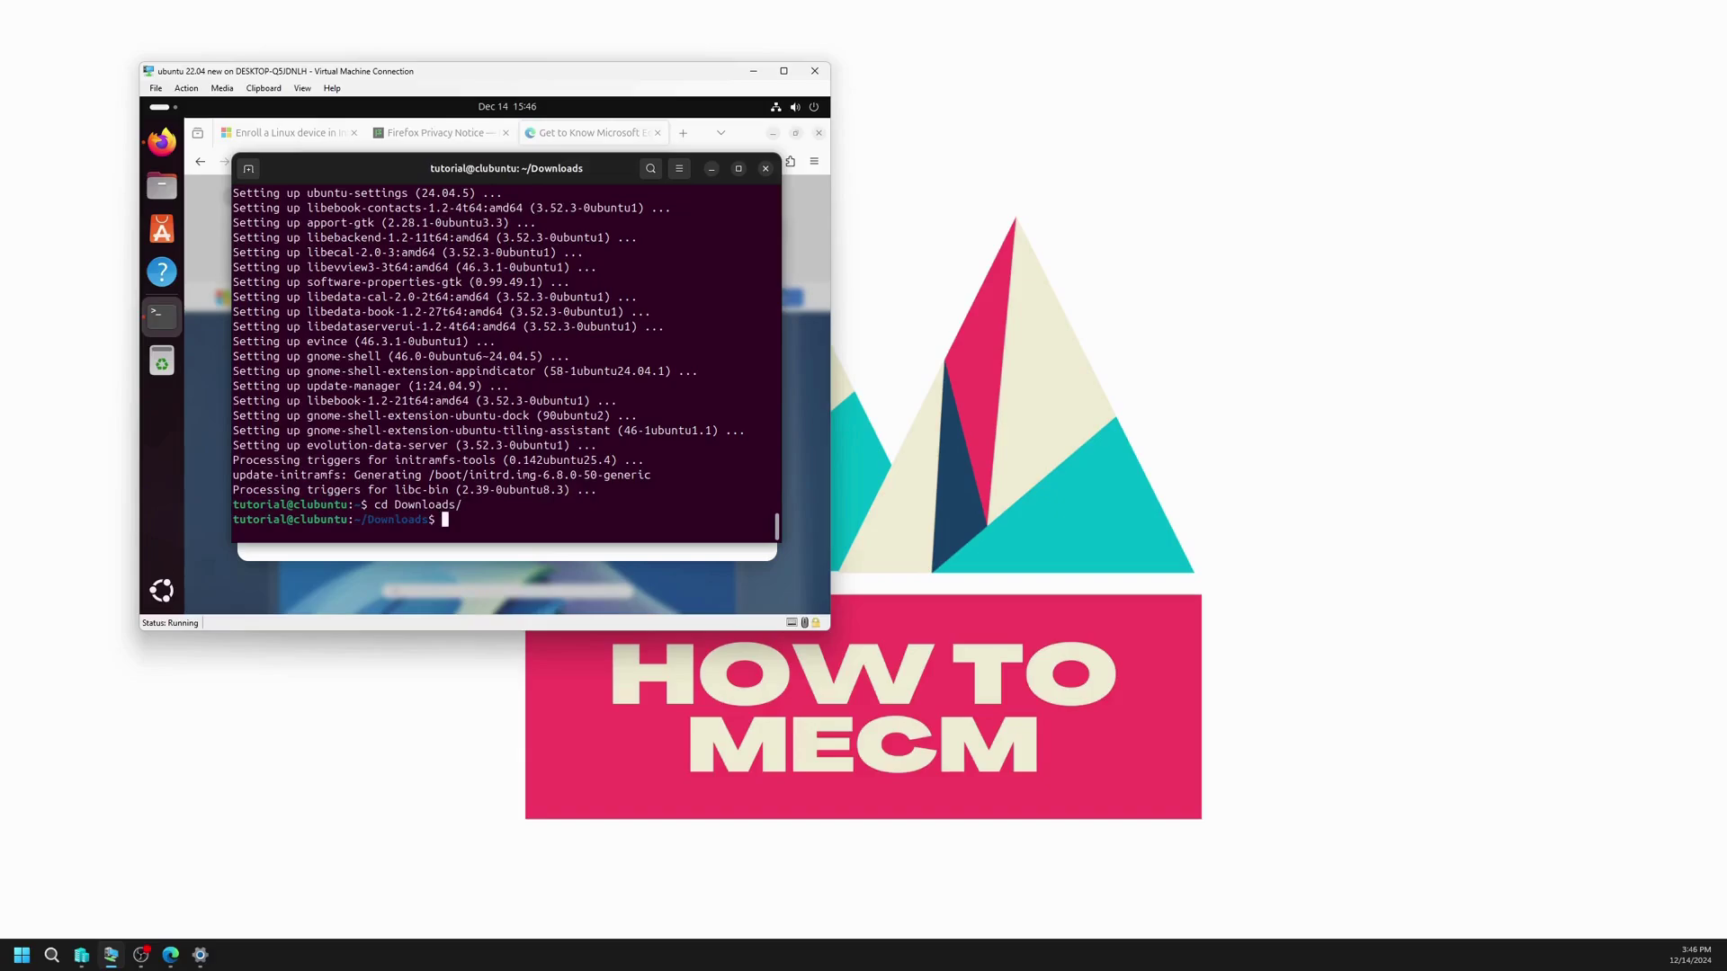
type("sudo apt install ./mi")
key("Tab")
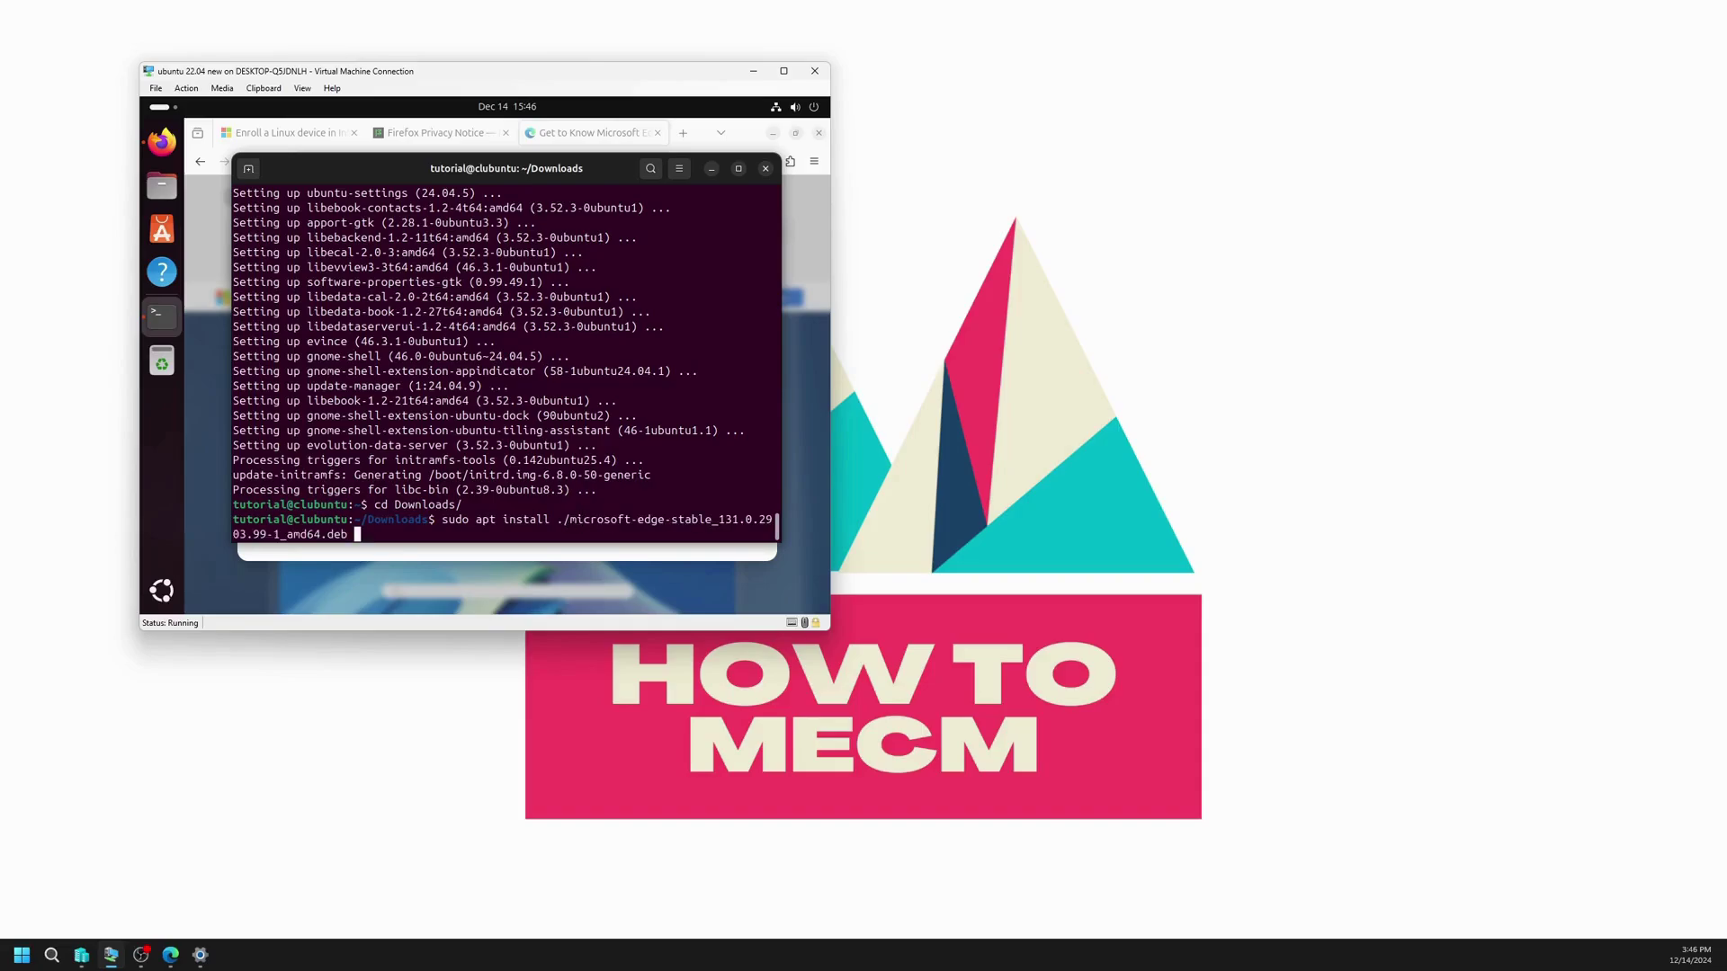
key("Return")
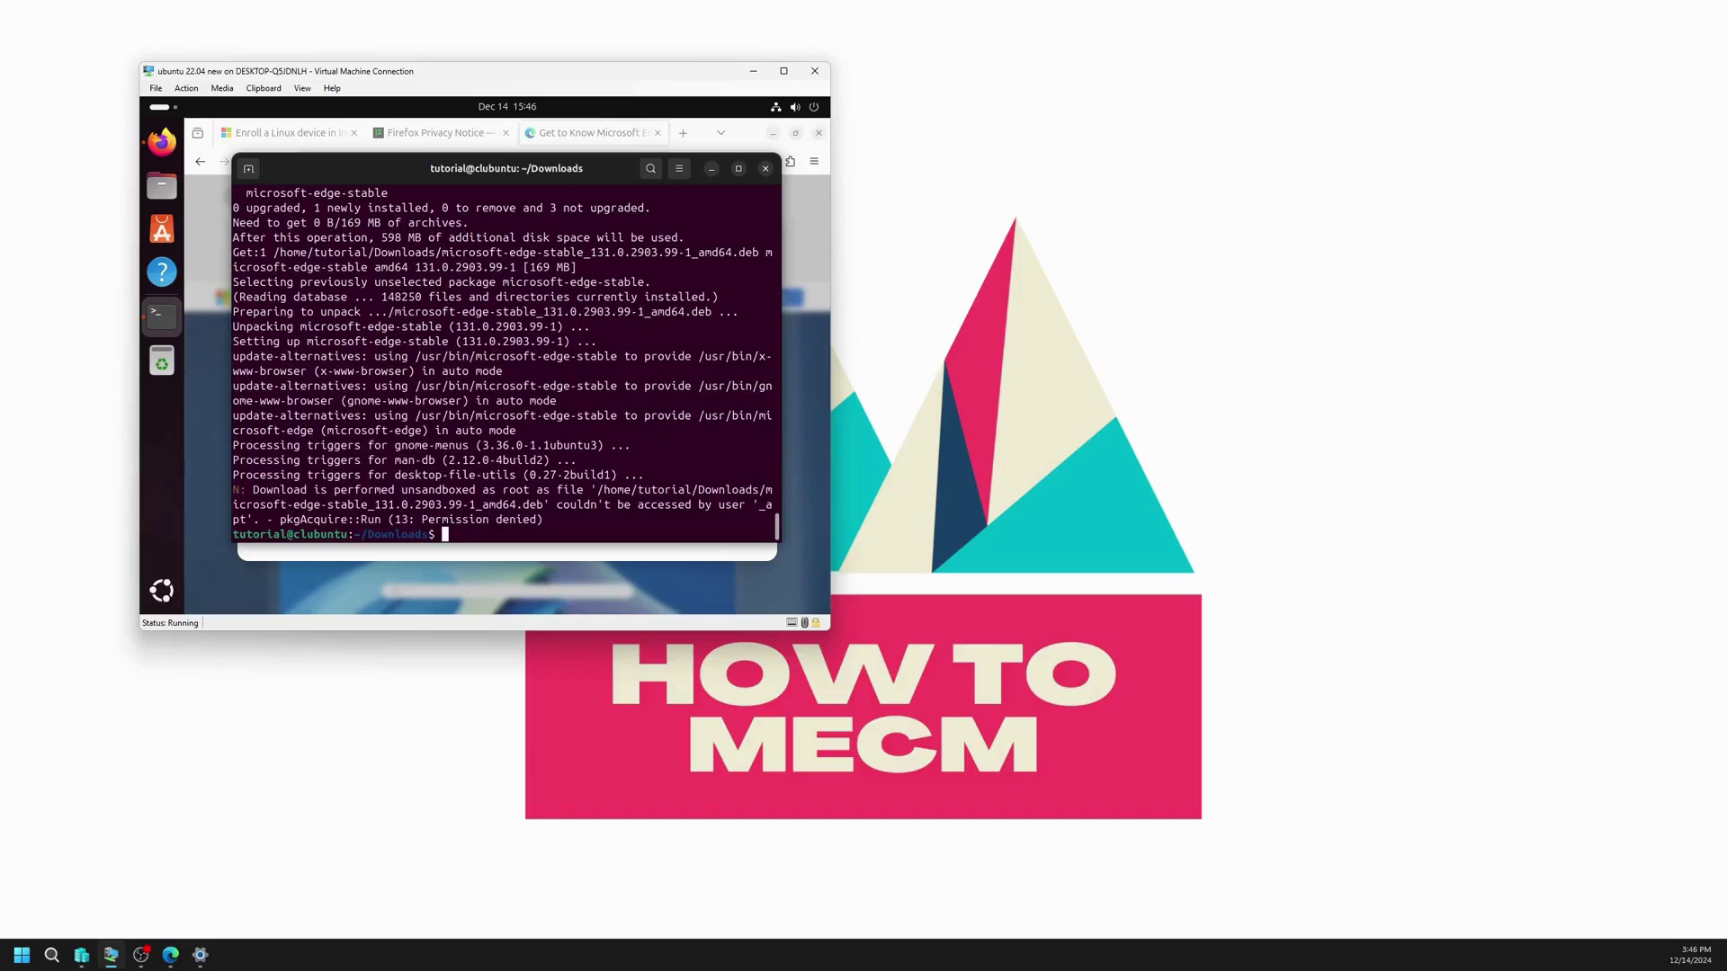
Step: Confirm Edge is listed among installed apps, then return to the enrollment article
left_click(162, 591)
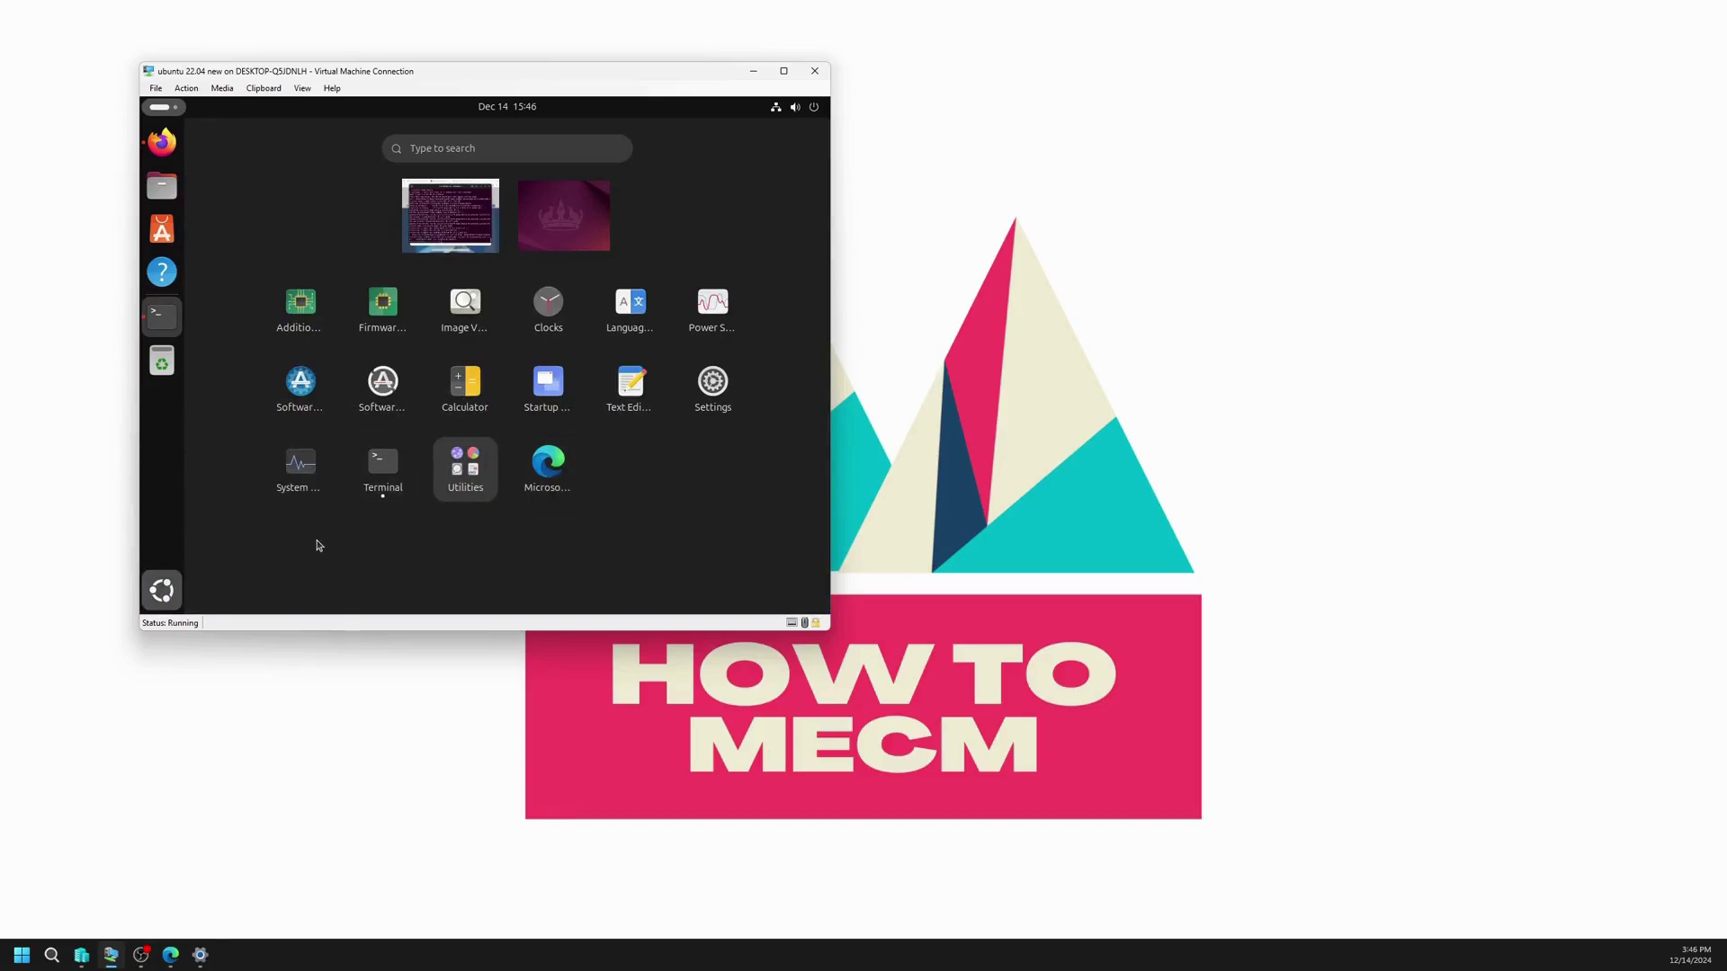
left_click(171, 592)
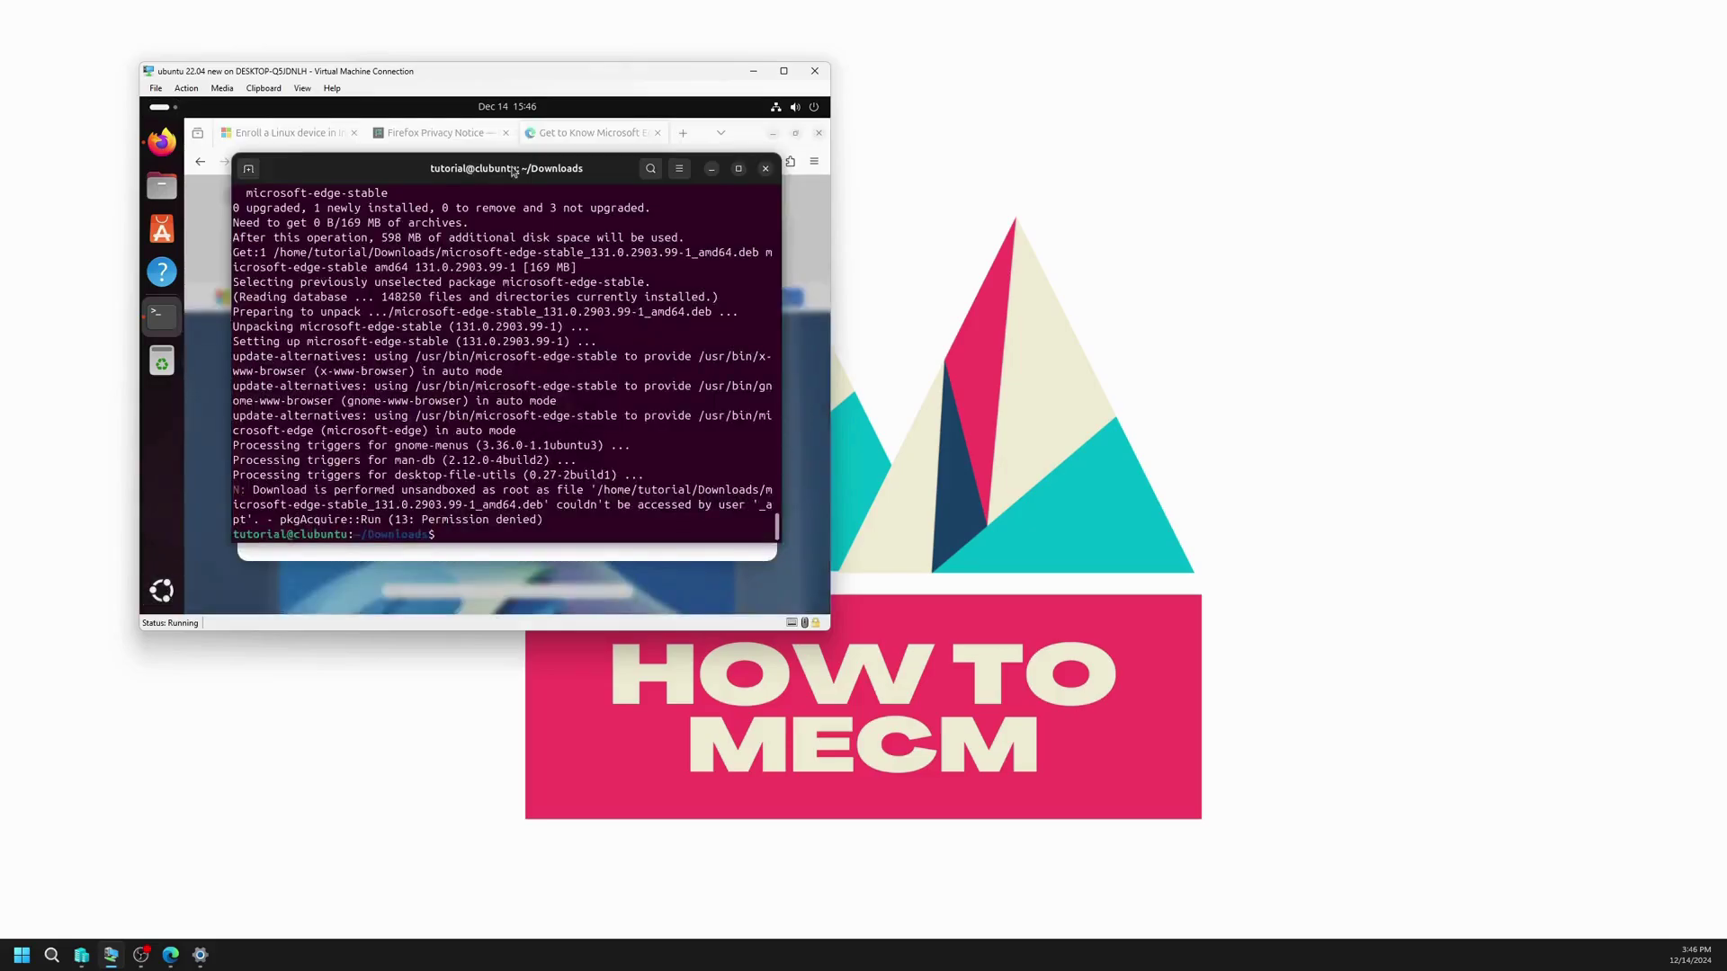
left_click(300, 133)
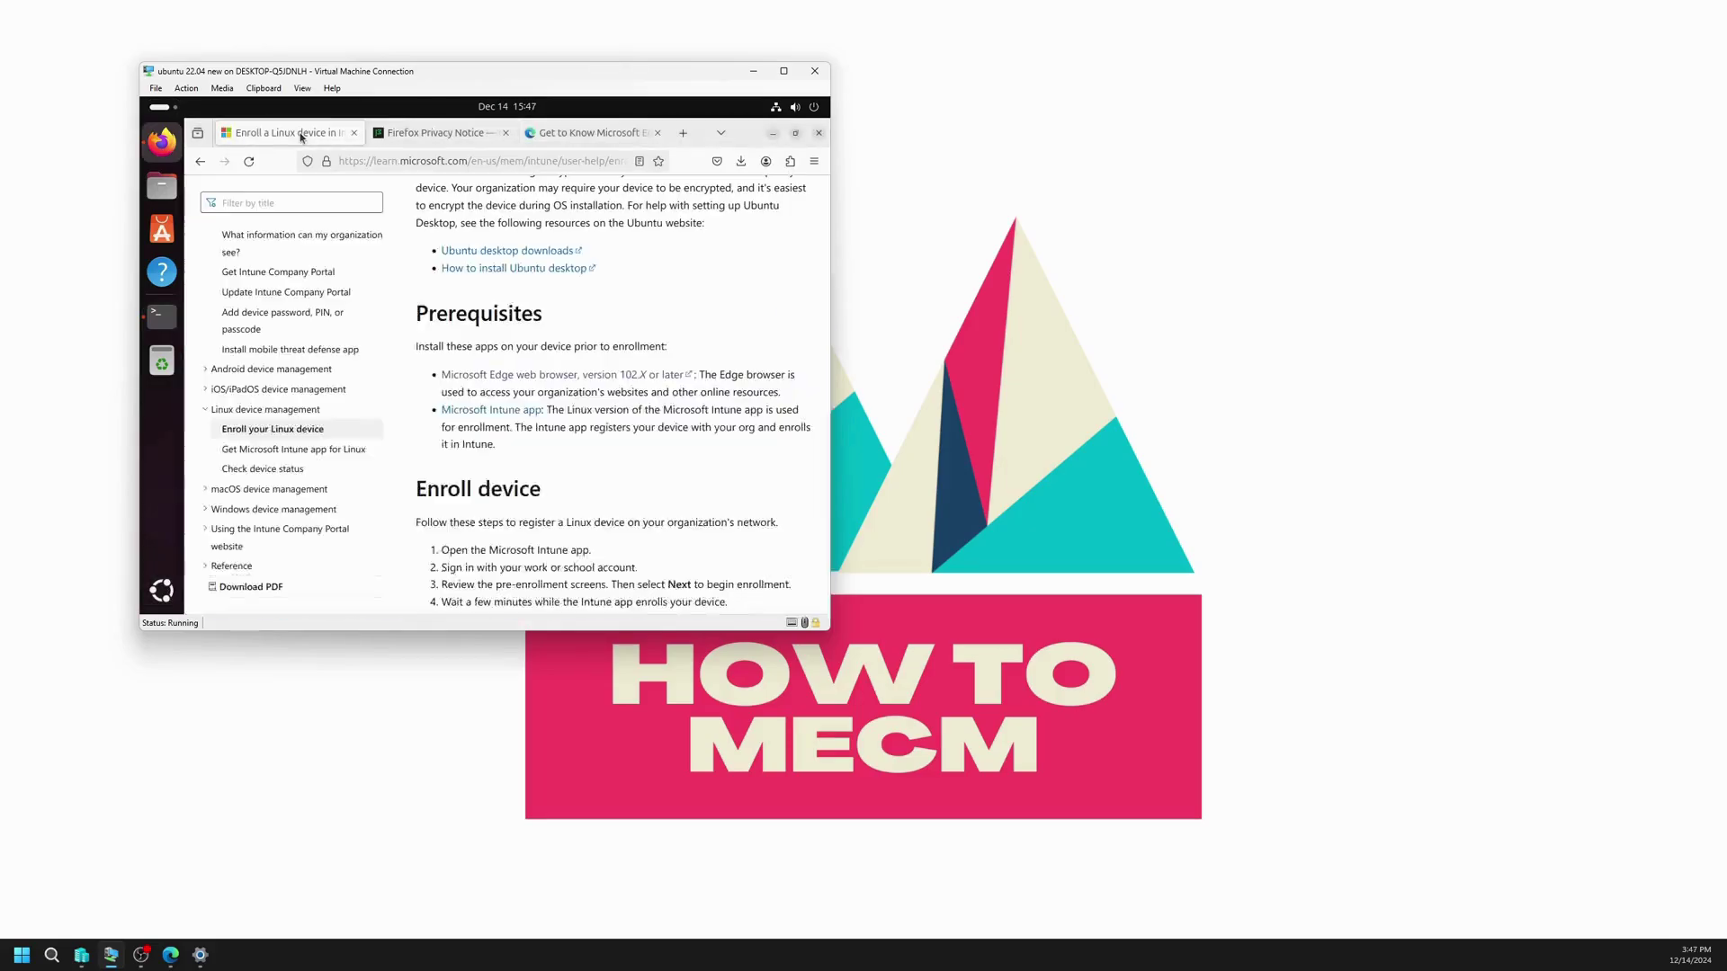
Step: Open the Intune app for Linux article, review supported OS requirements, and copy the Install Curl command
left_click(501, 411)
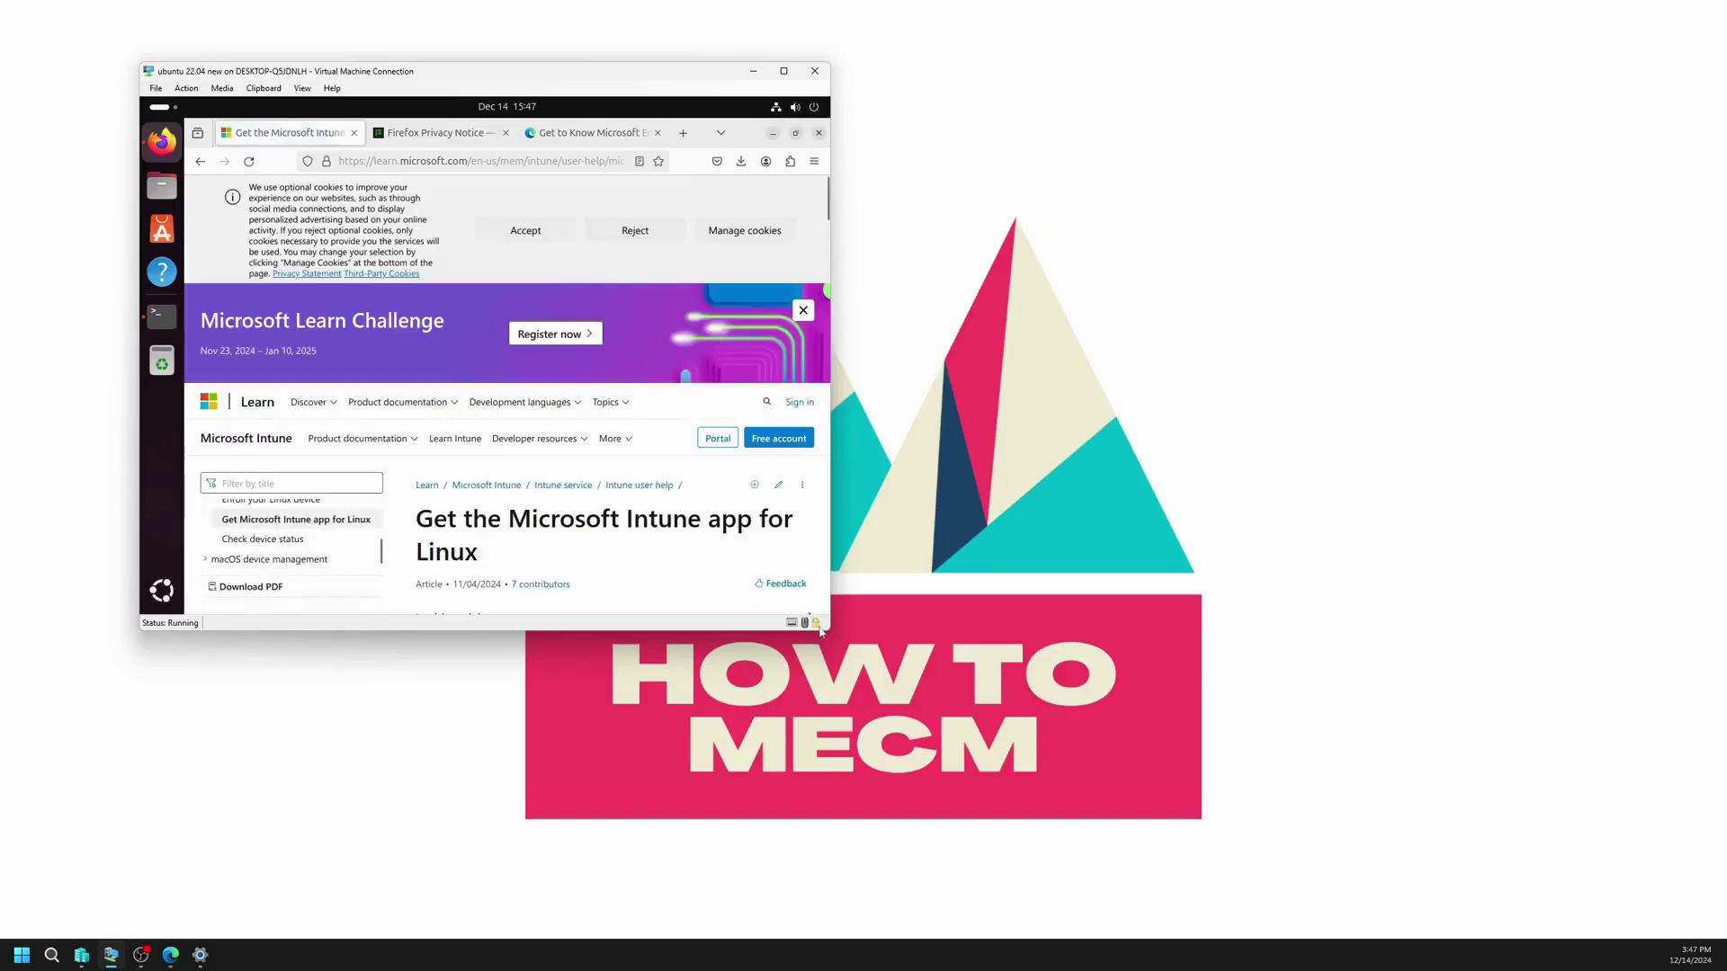
scroll(691, 539, "down", 5)
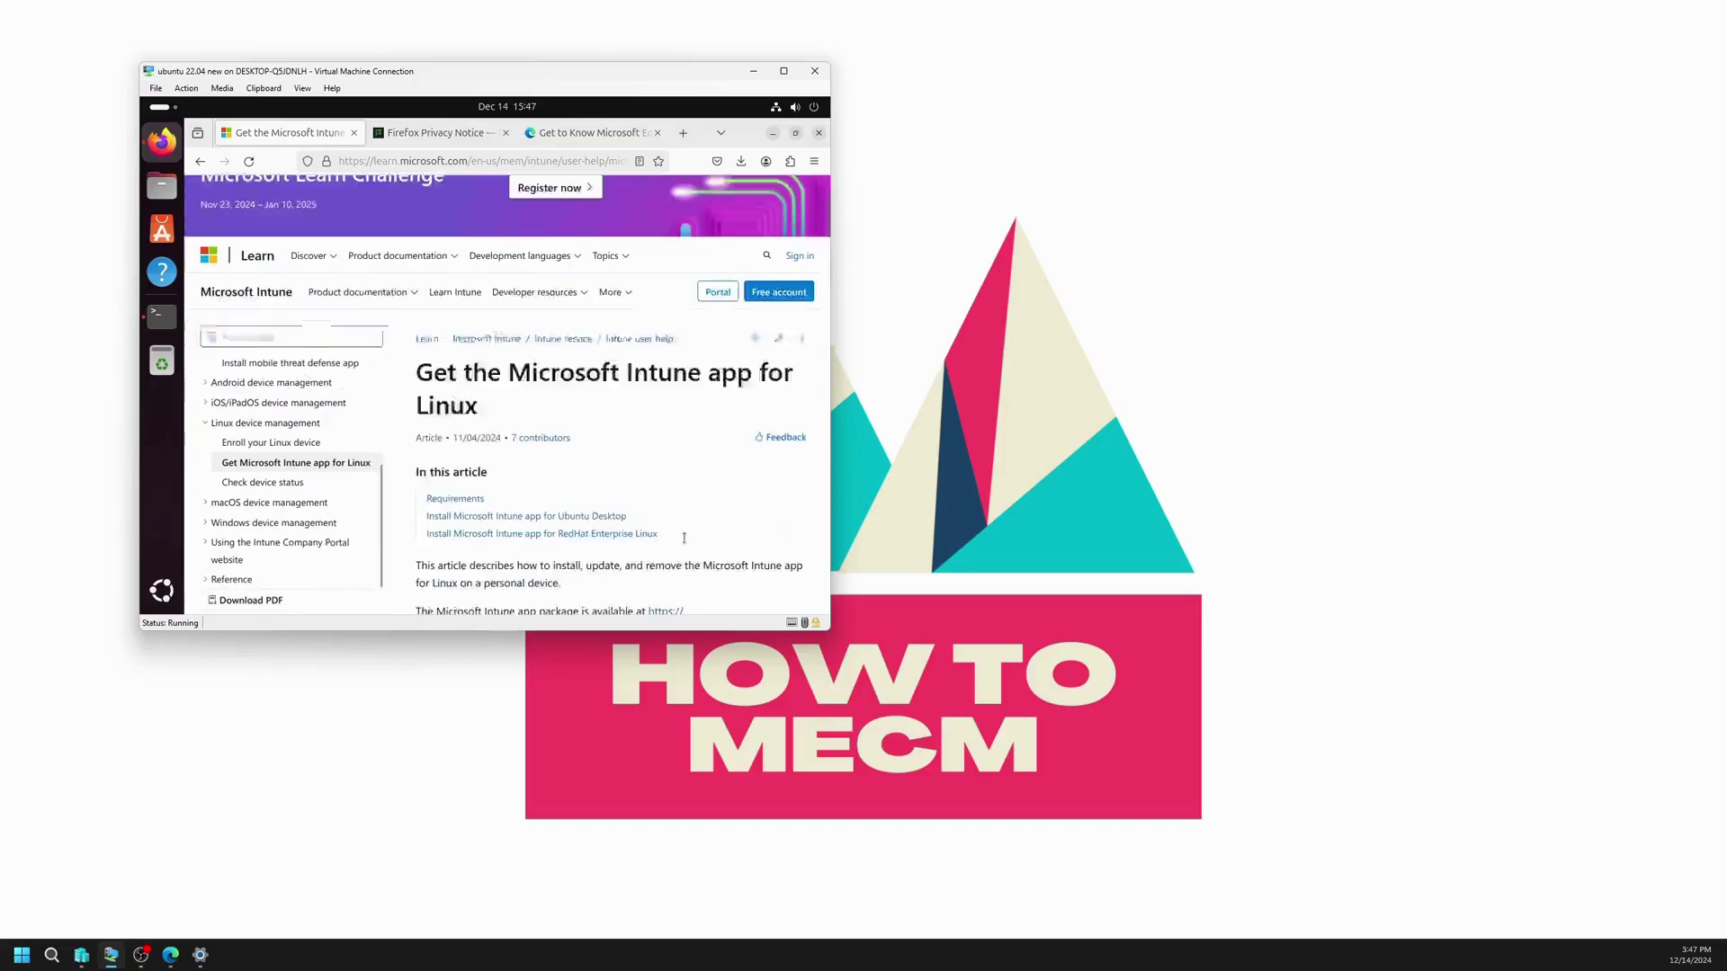
scroll(649, 488, "down", 3)
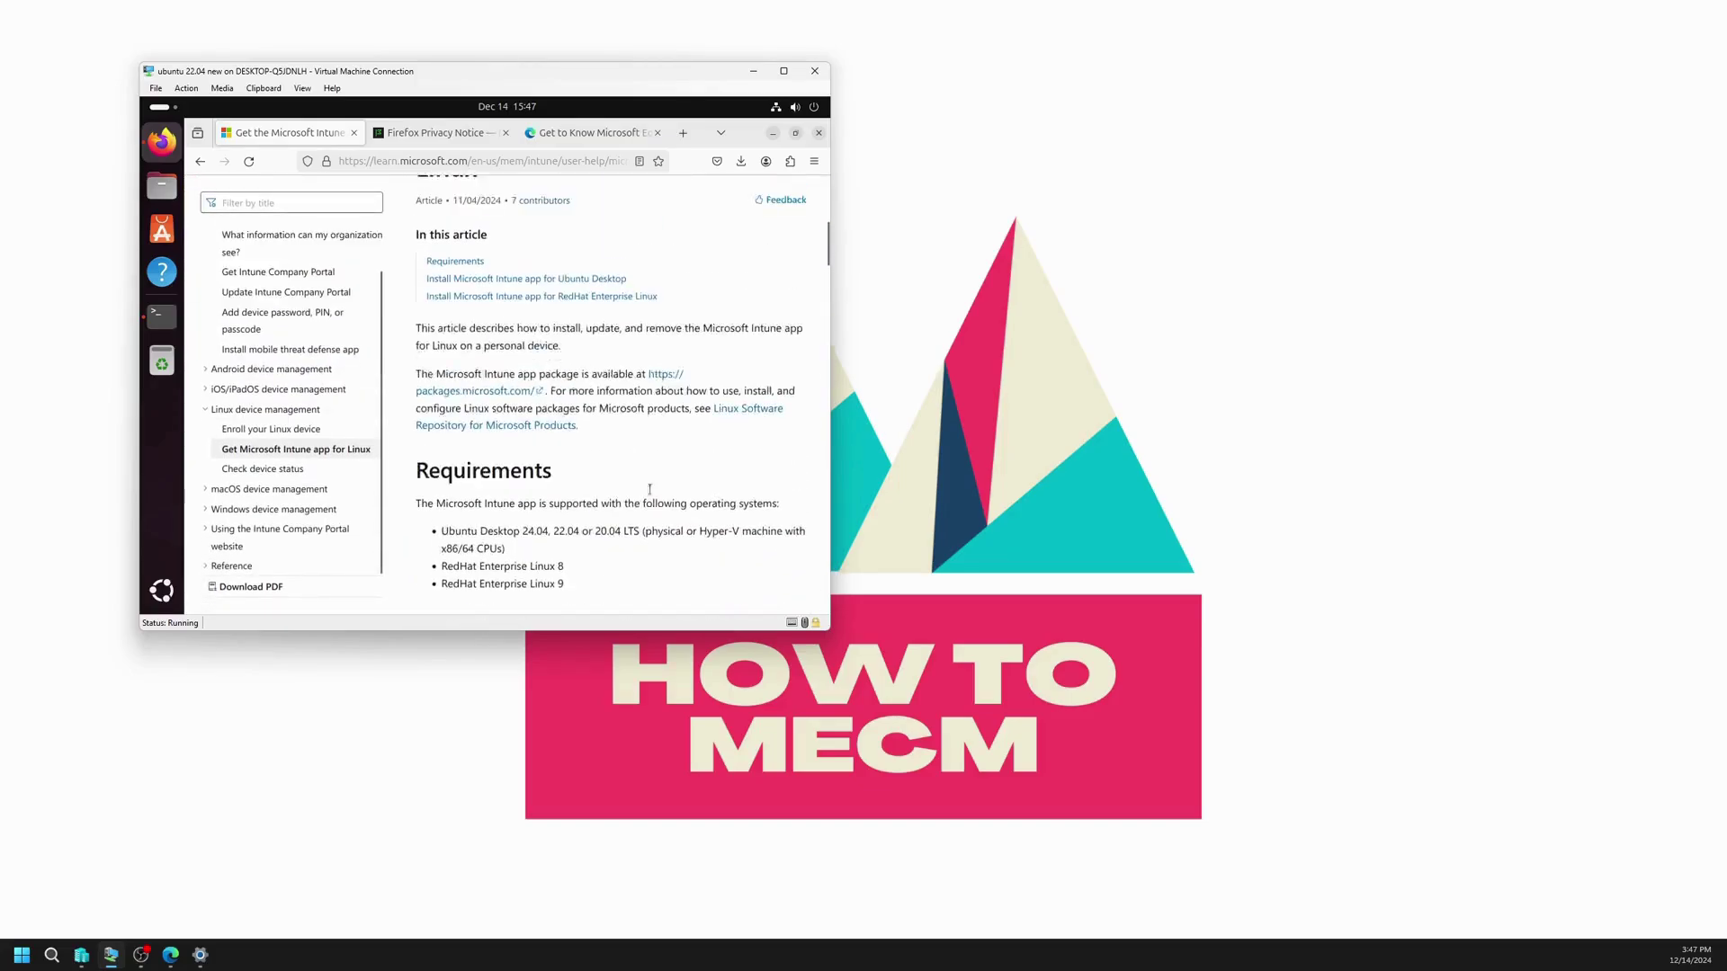
scroll(665, 418, "down", 5)
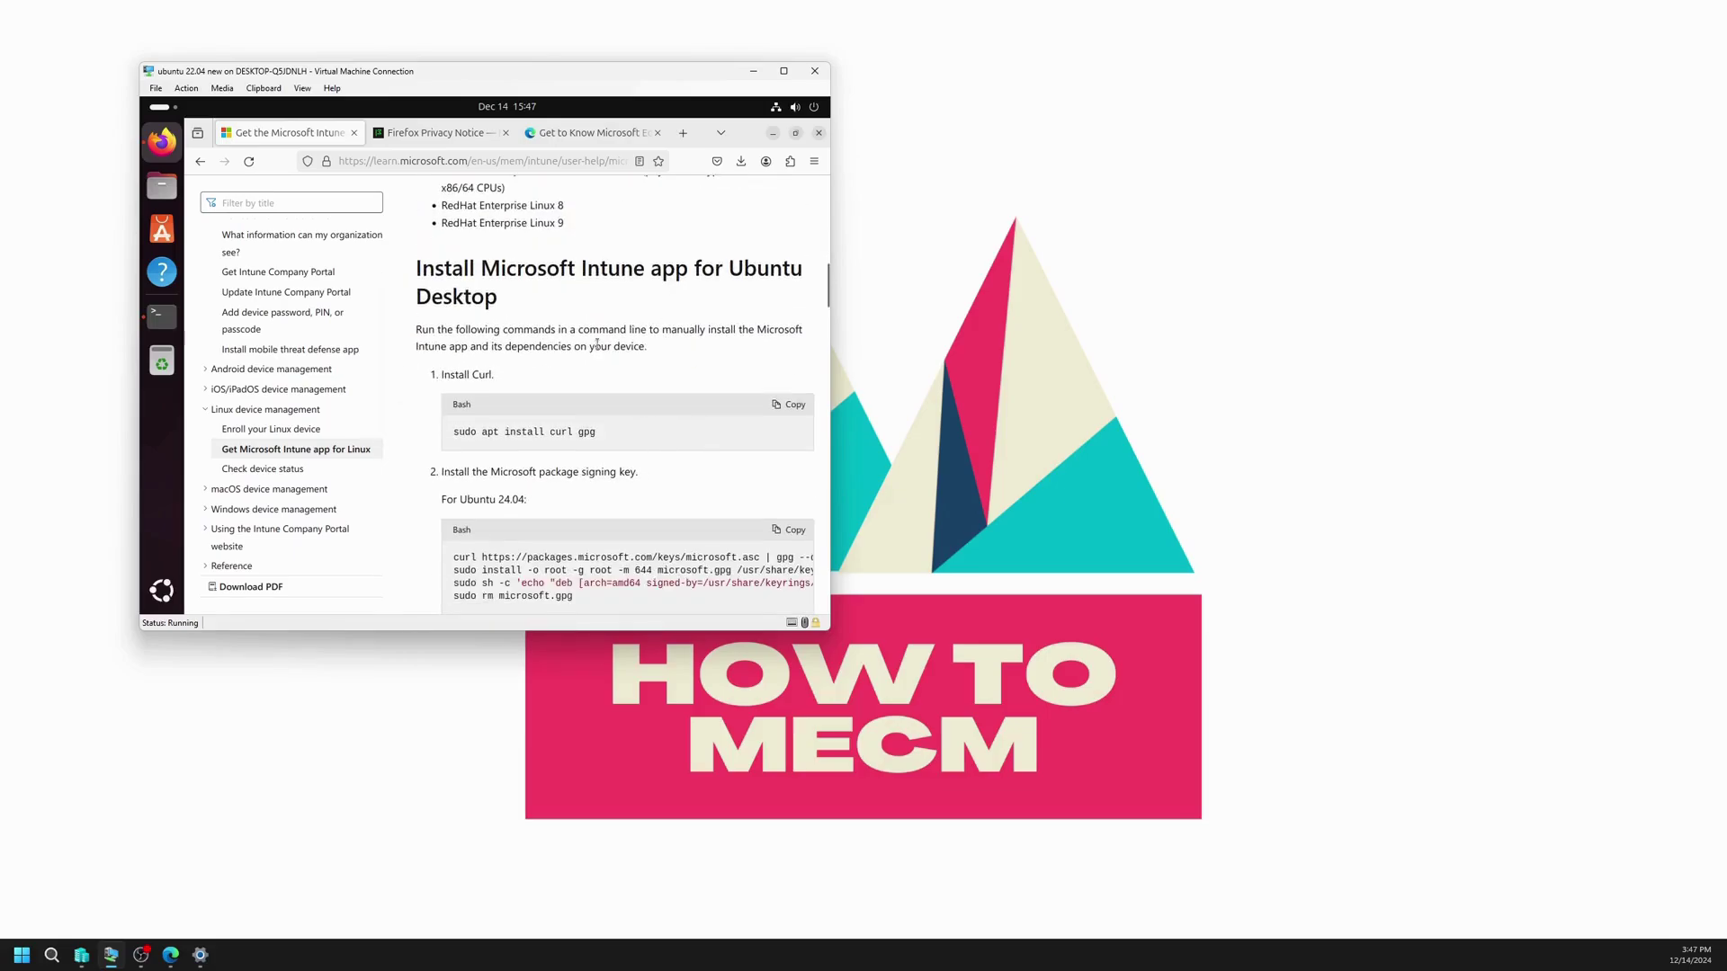
scroll(686, 282, "up", 2)
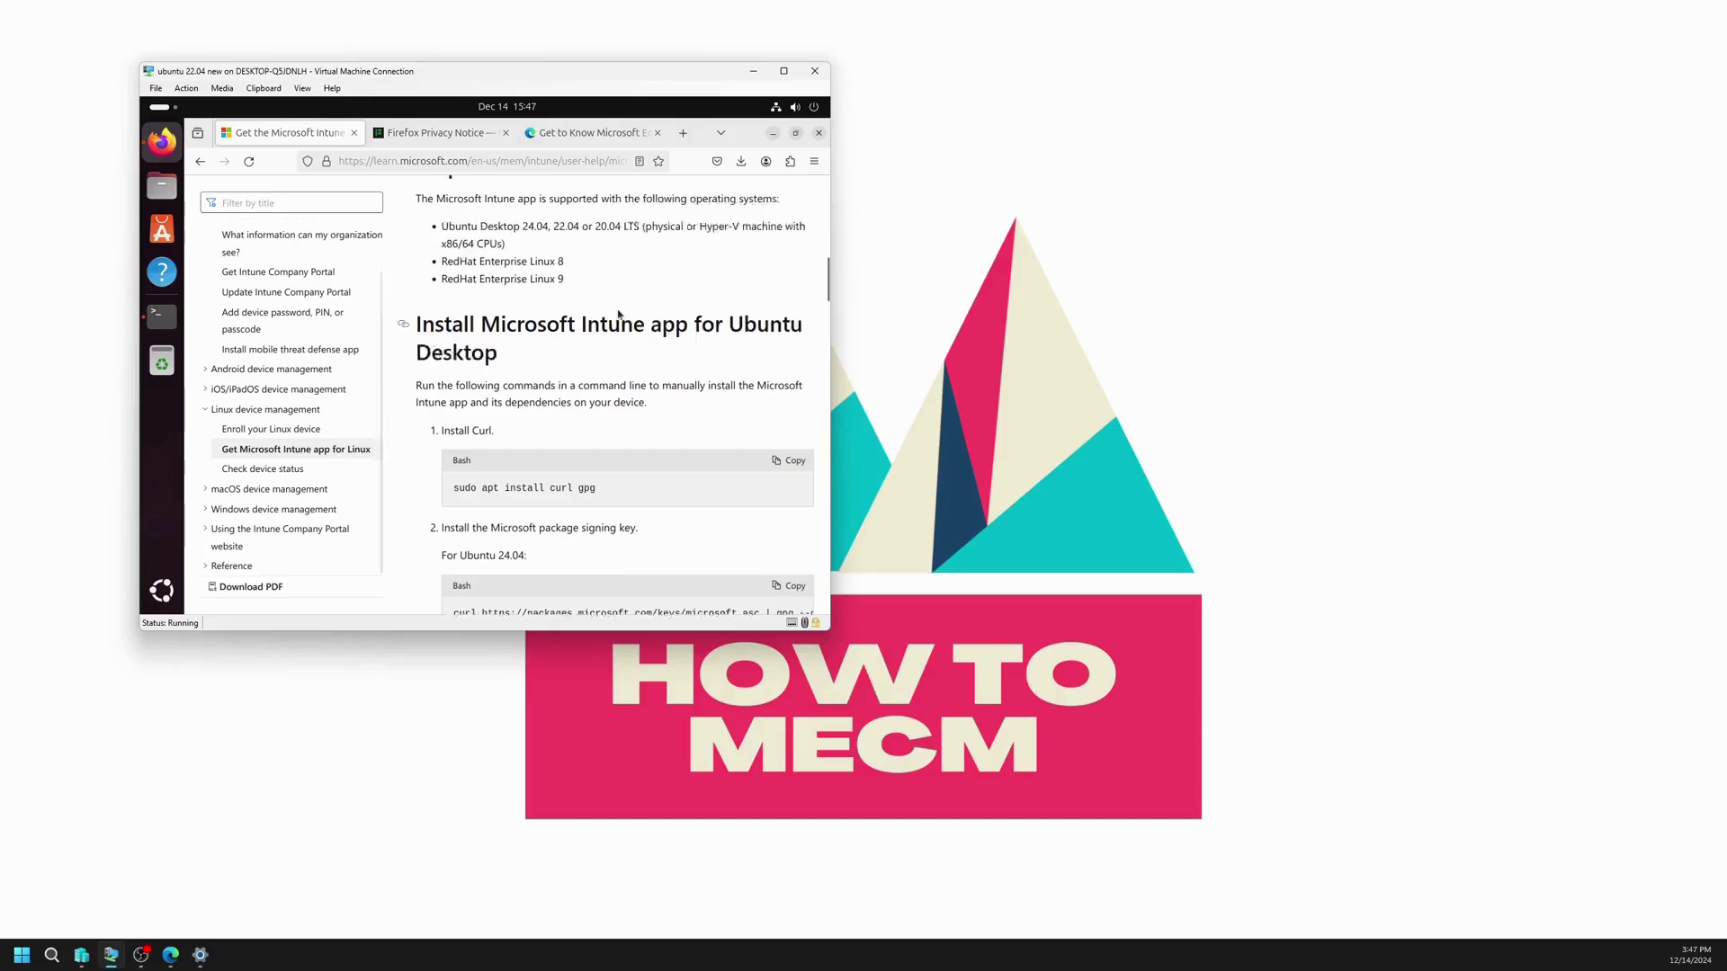
left_click_drag(417, 235, 601, 322)
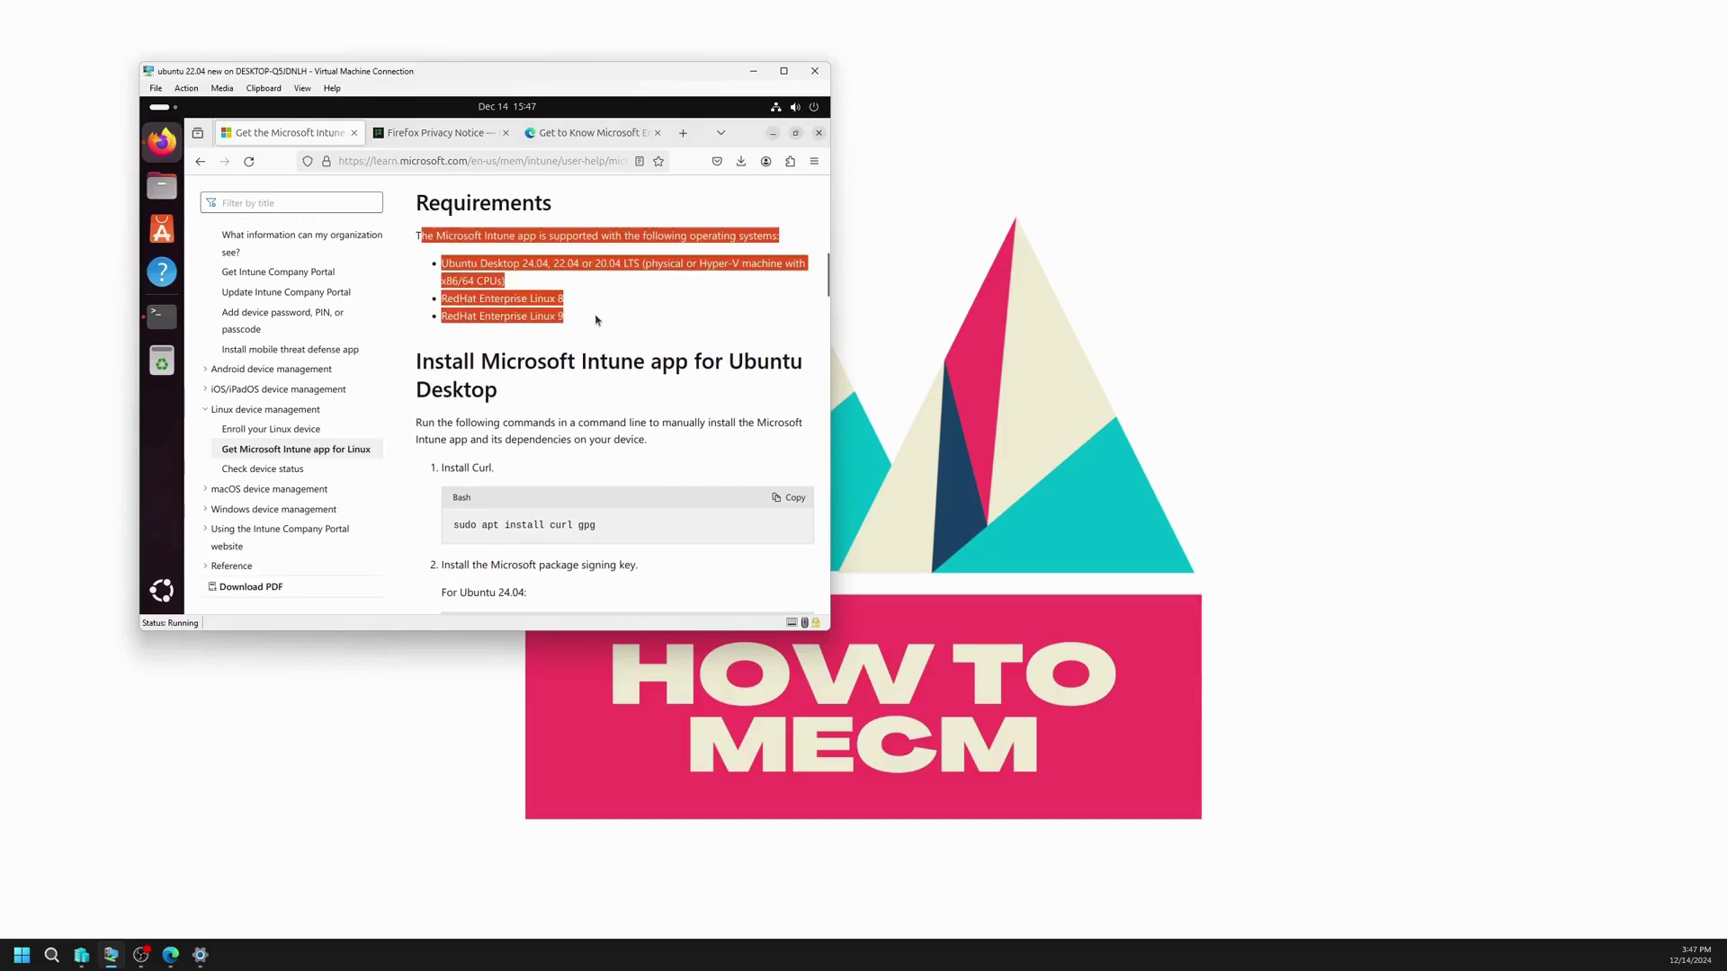
left_click(561, 265)
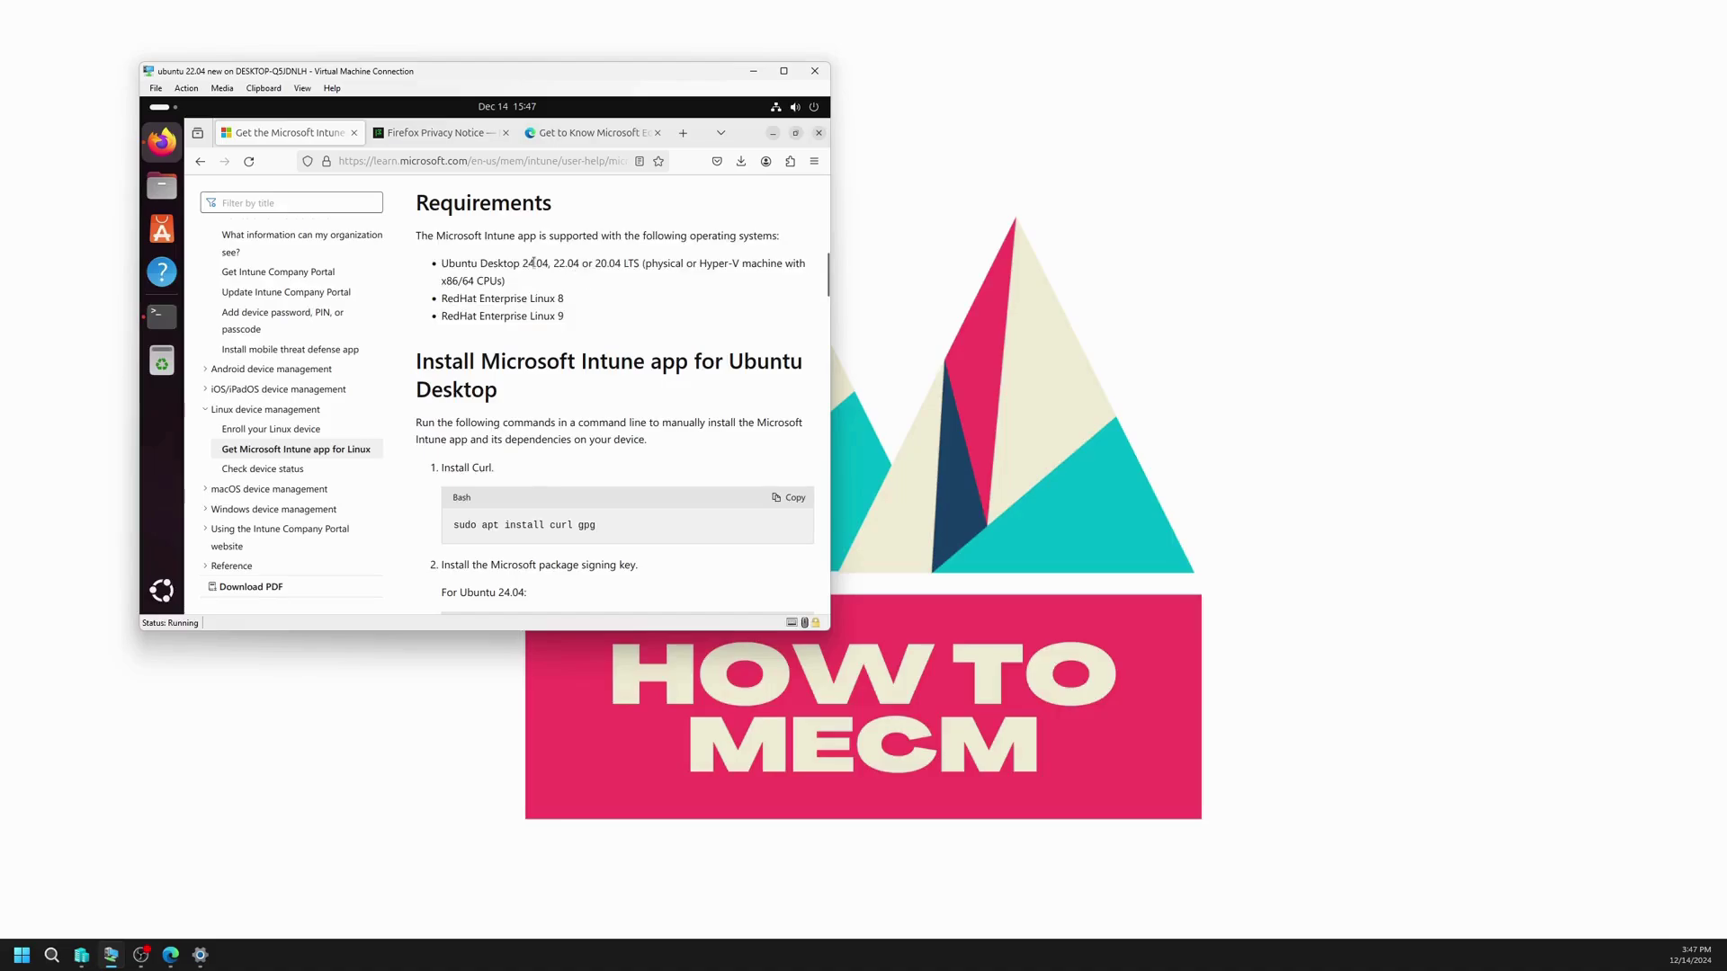
scroll(654, 356, "down", 2)
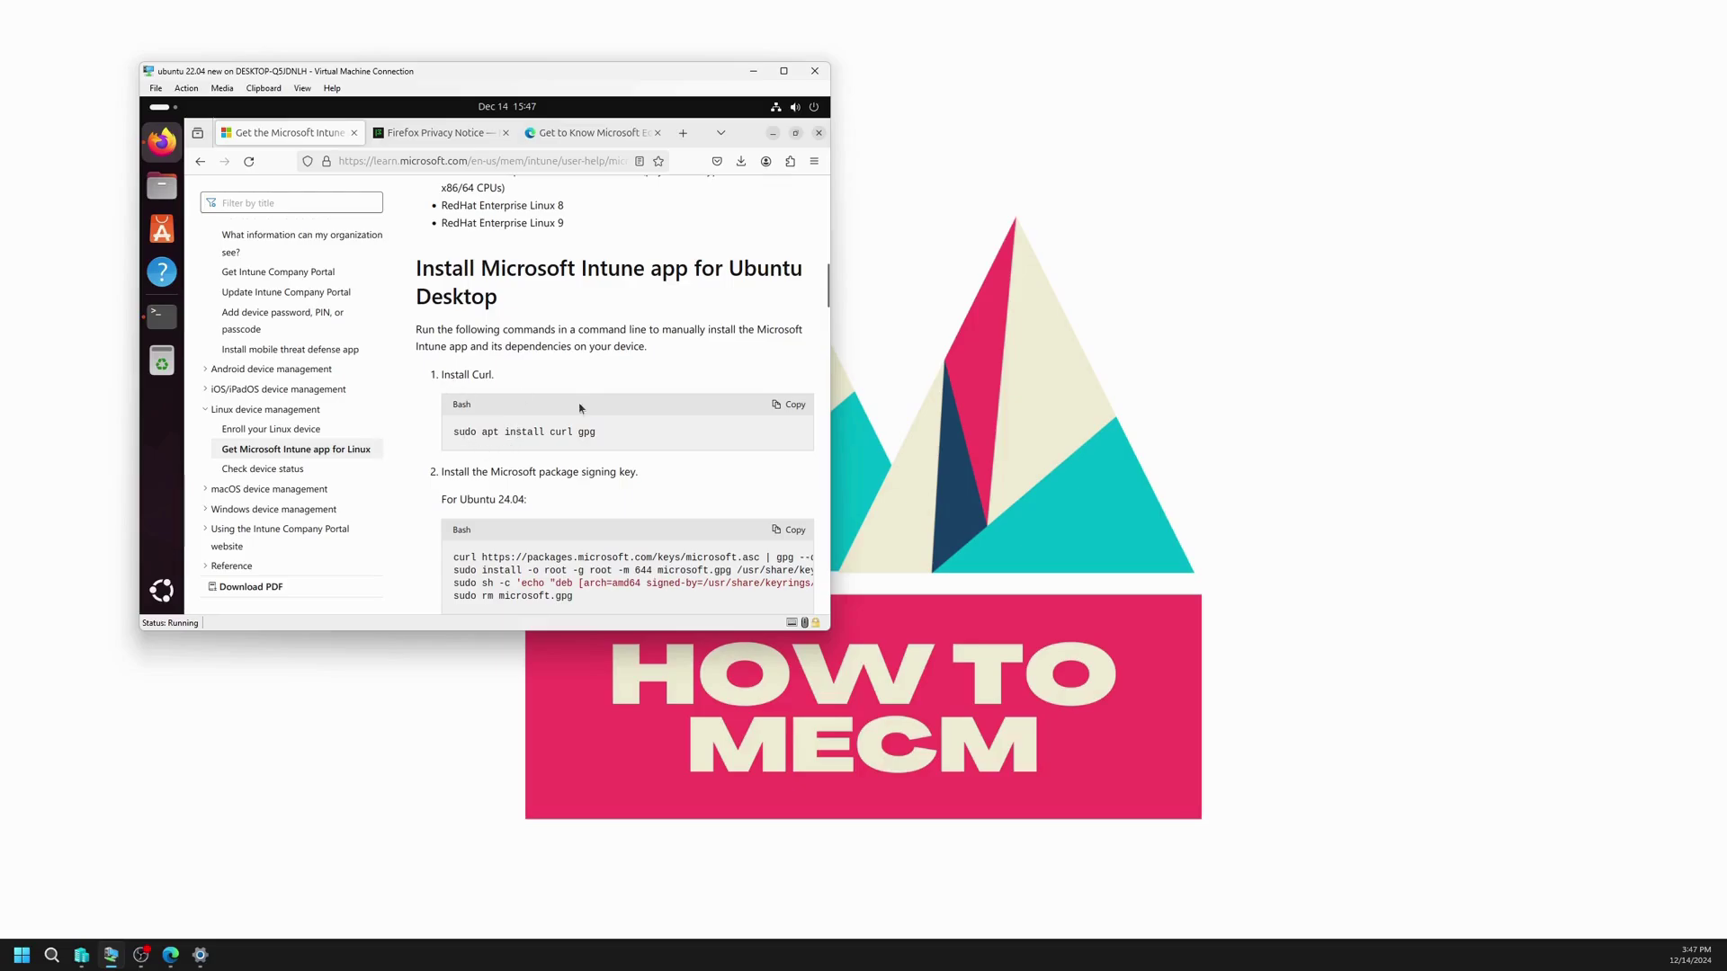
left_click(784, 405)
left_click(162, 315)
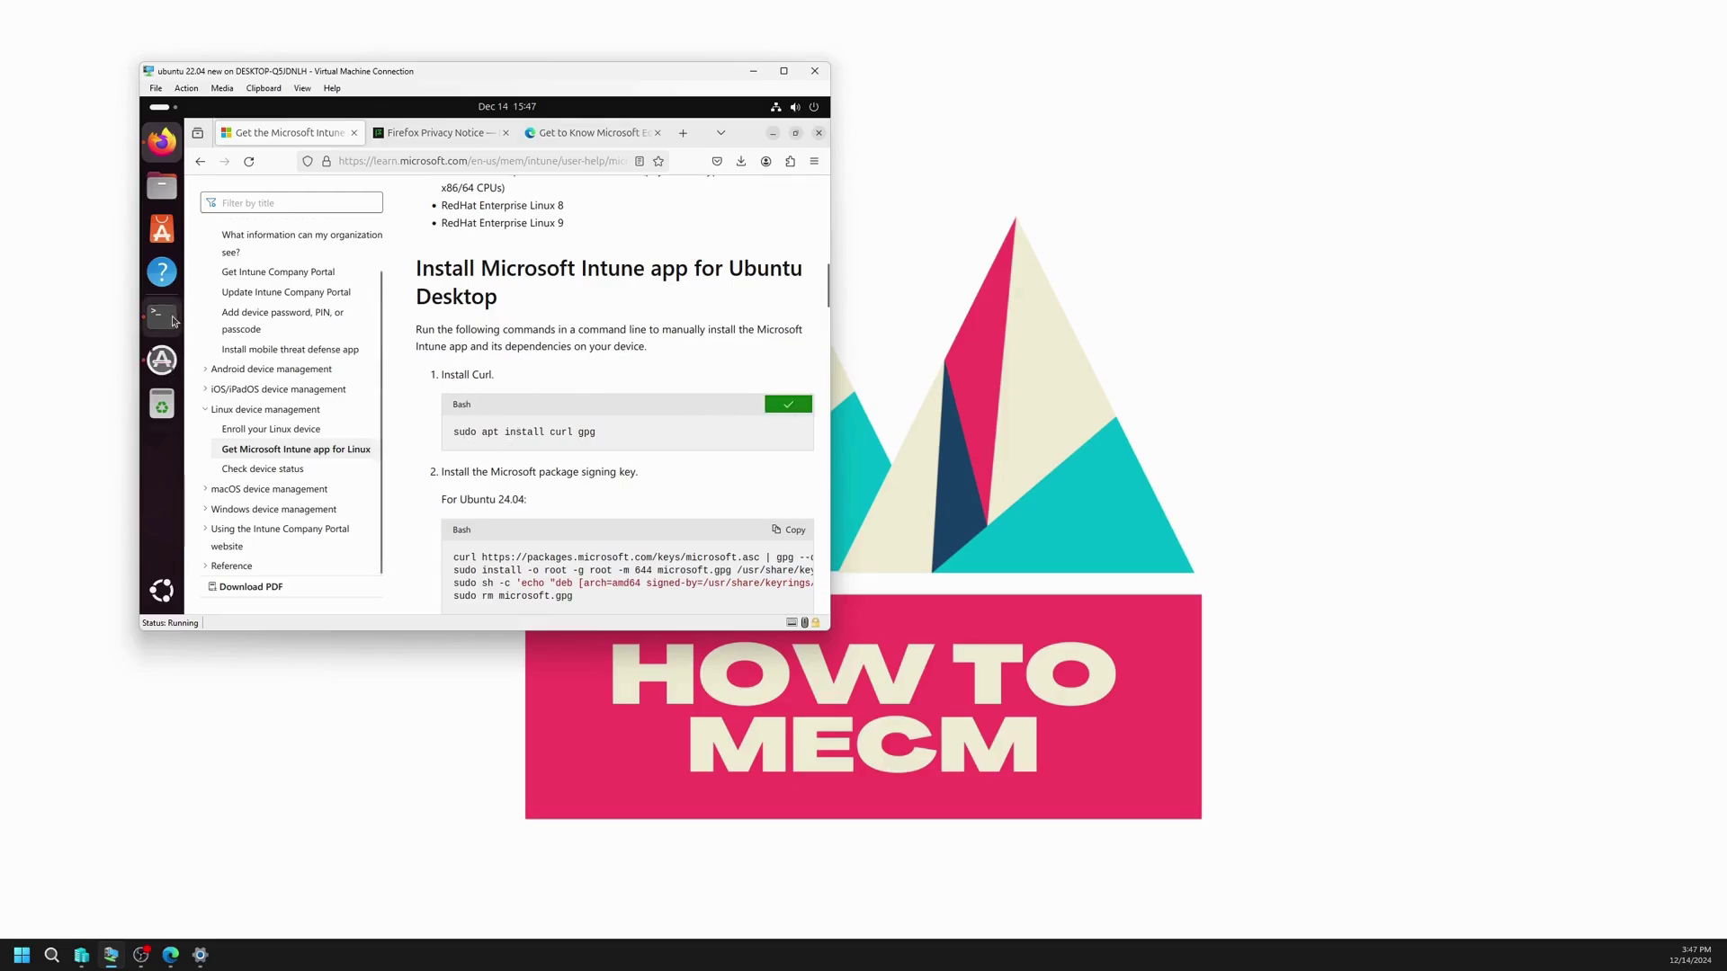
Step: Paste and run the curl install command in the terminal, confirming with y
right_click(565, 438)
left_click(603, 480)
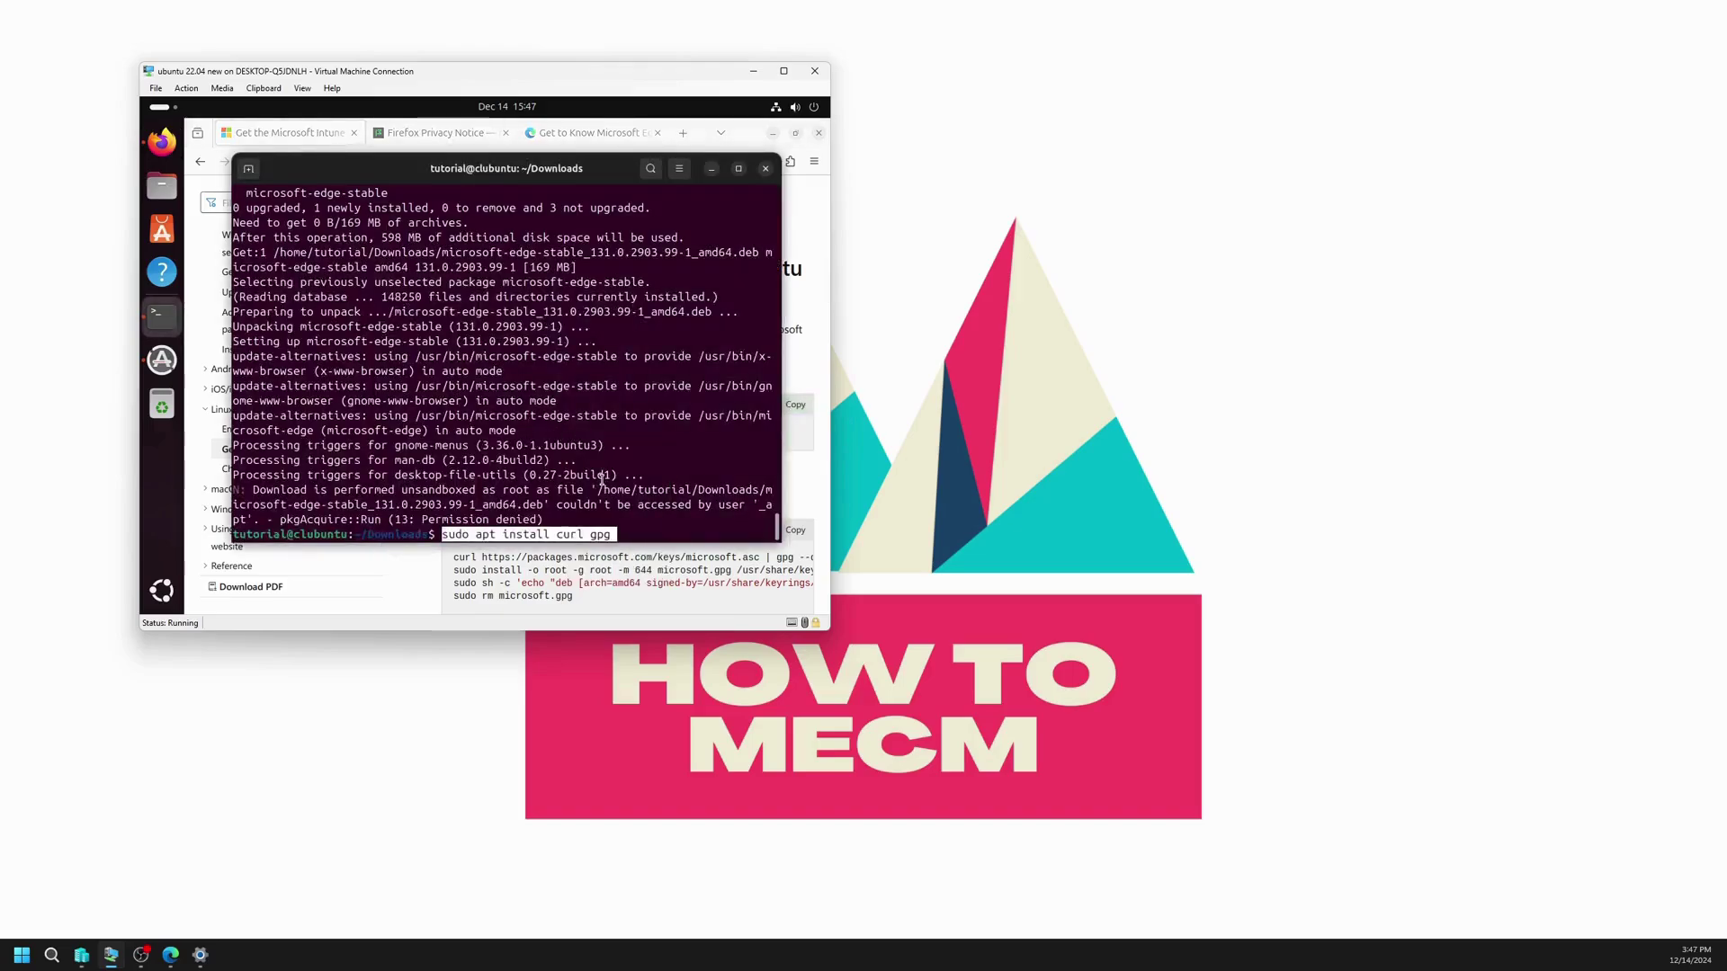
key("Return")
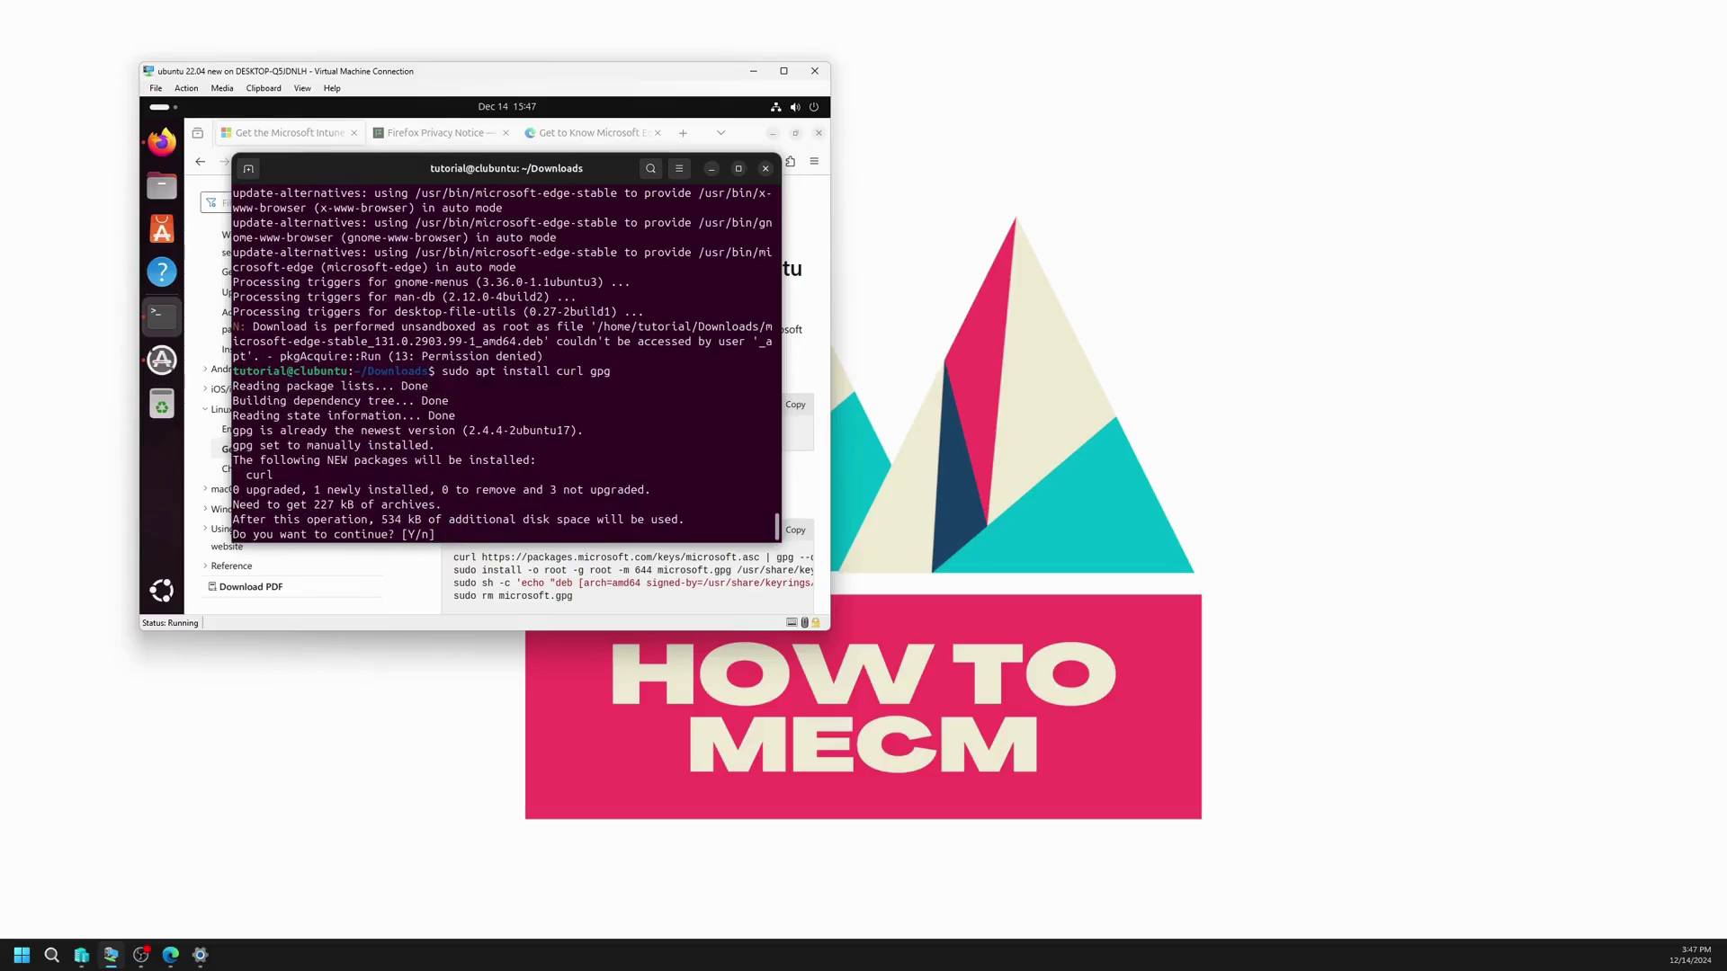
type("y")
key("Return")
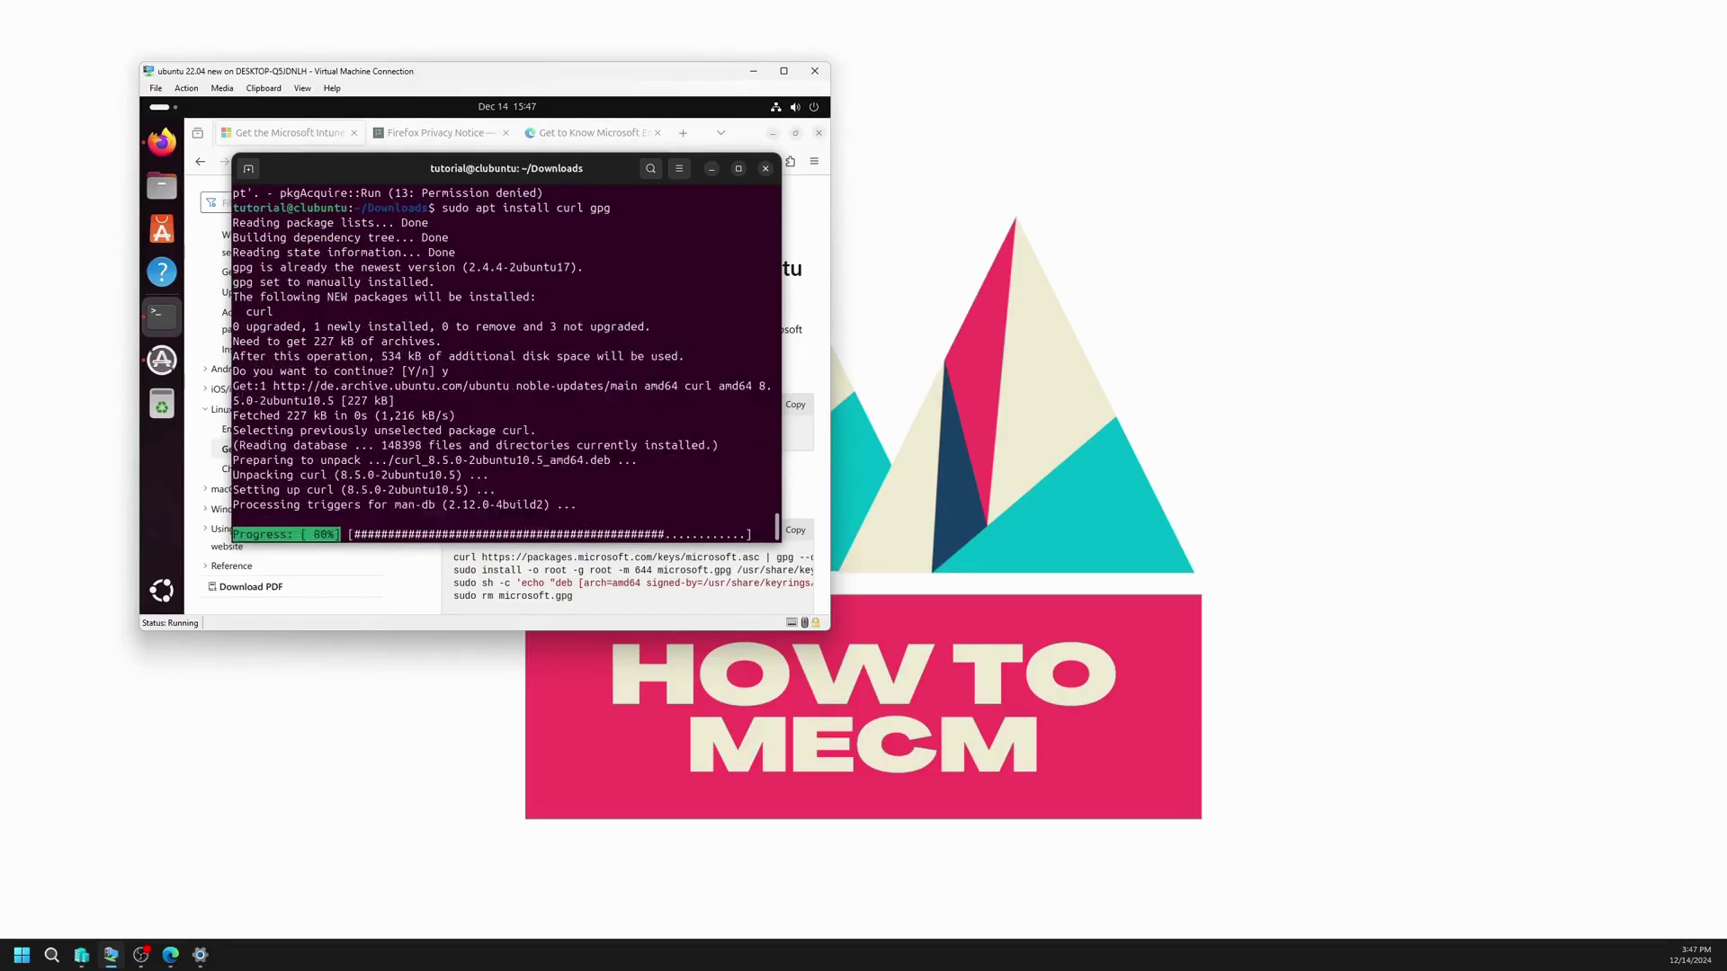
Step: Copy and run Microsoft's Ubuntu 24.04 signing-key and repository commands
left_click(624, 588)
scroll(624, 588, "down", 2)
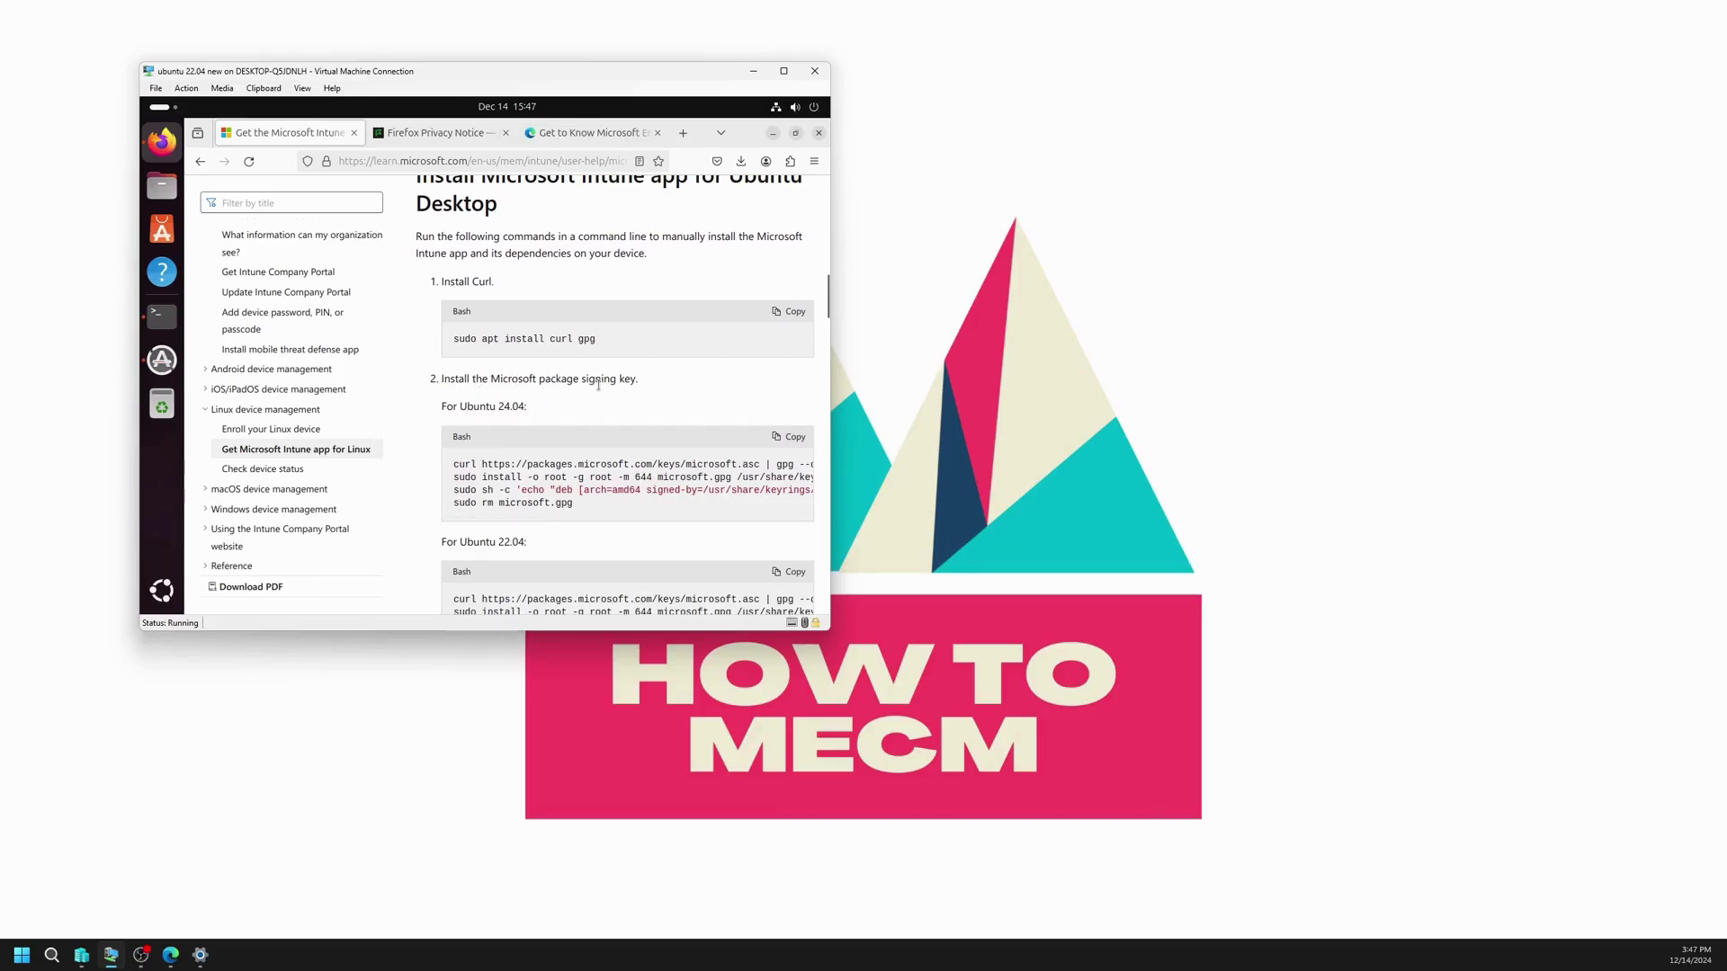
left_click(783, 446)
left_click(161, 315)
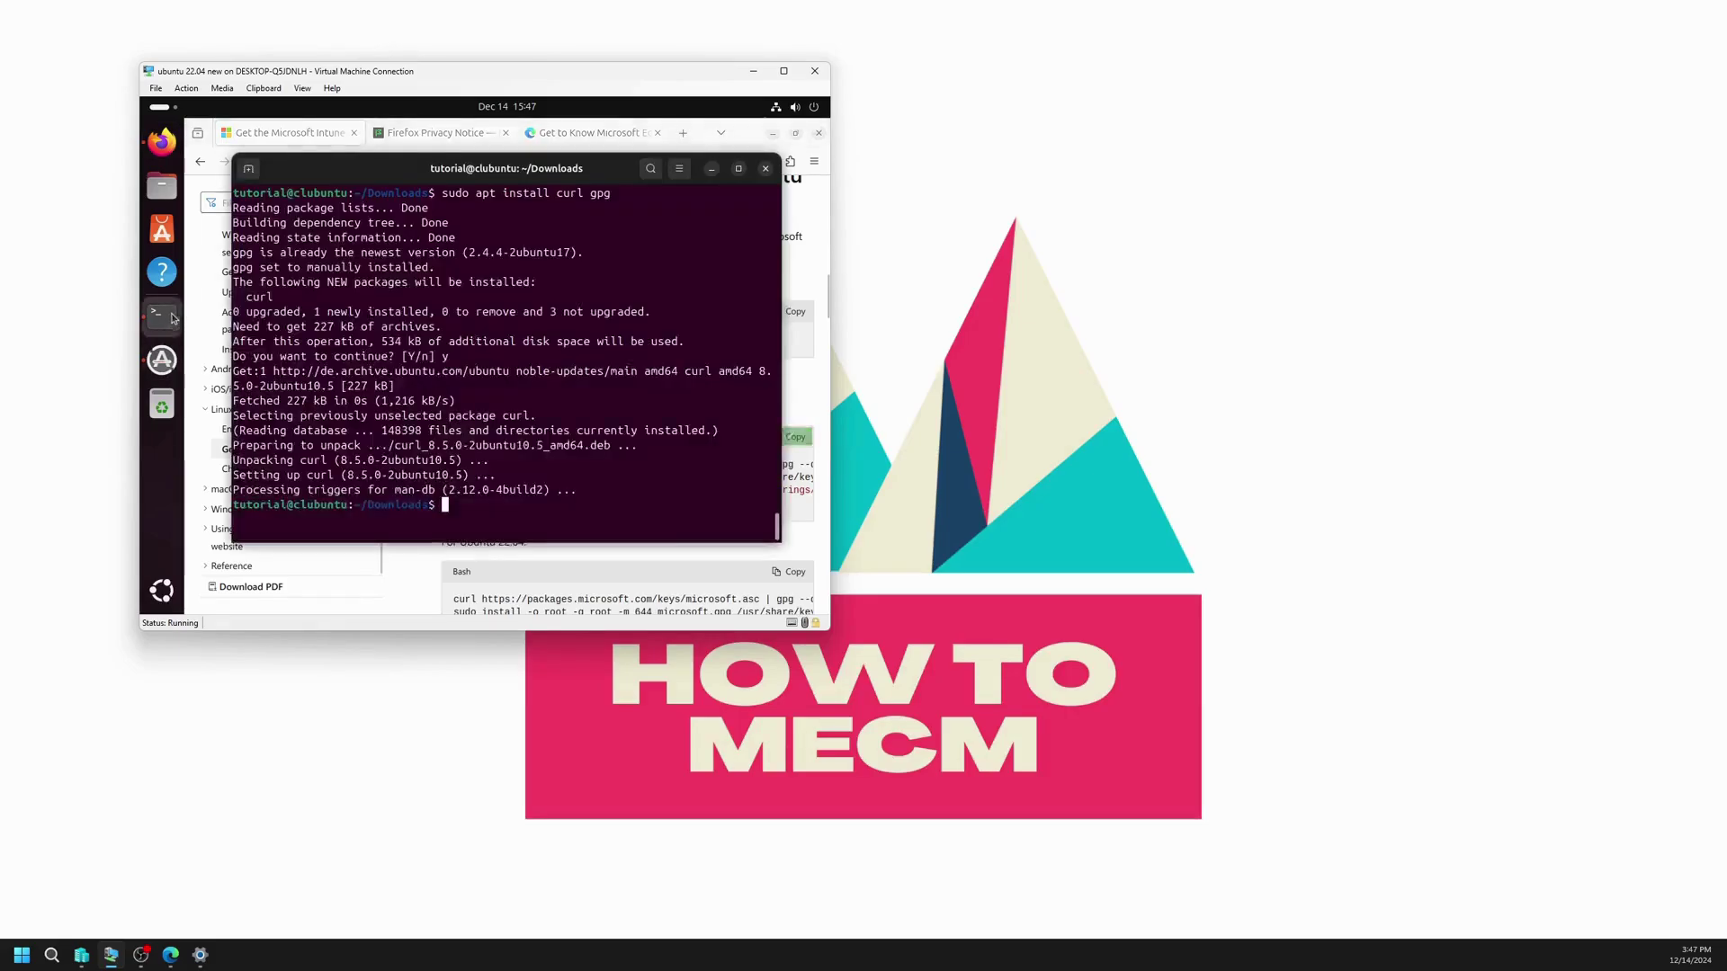
right_click(553, 434)
left_click(579, 468)
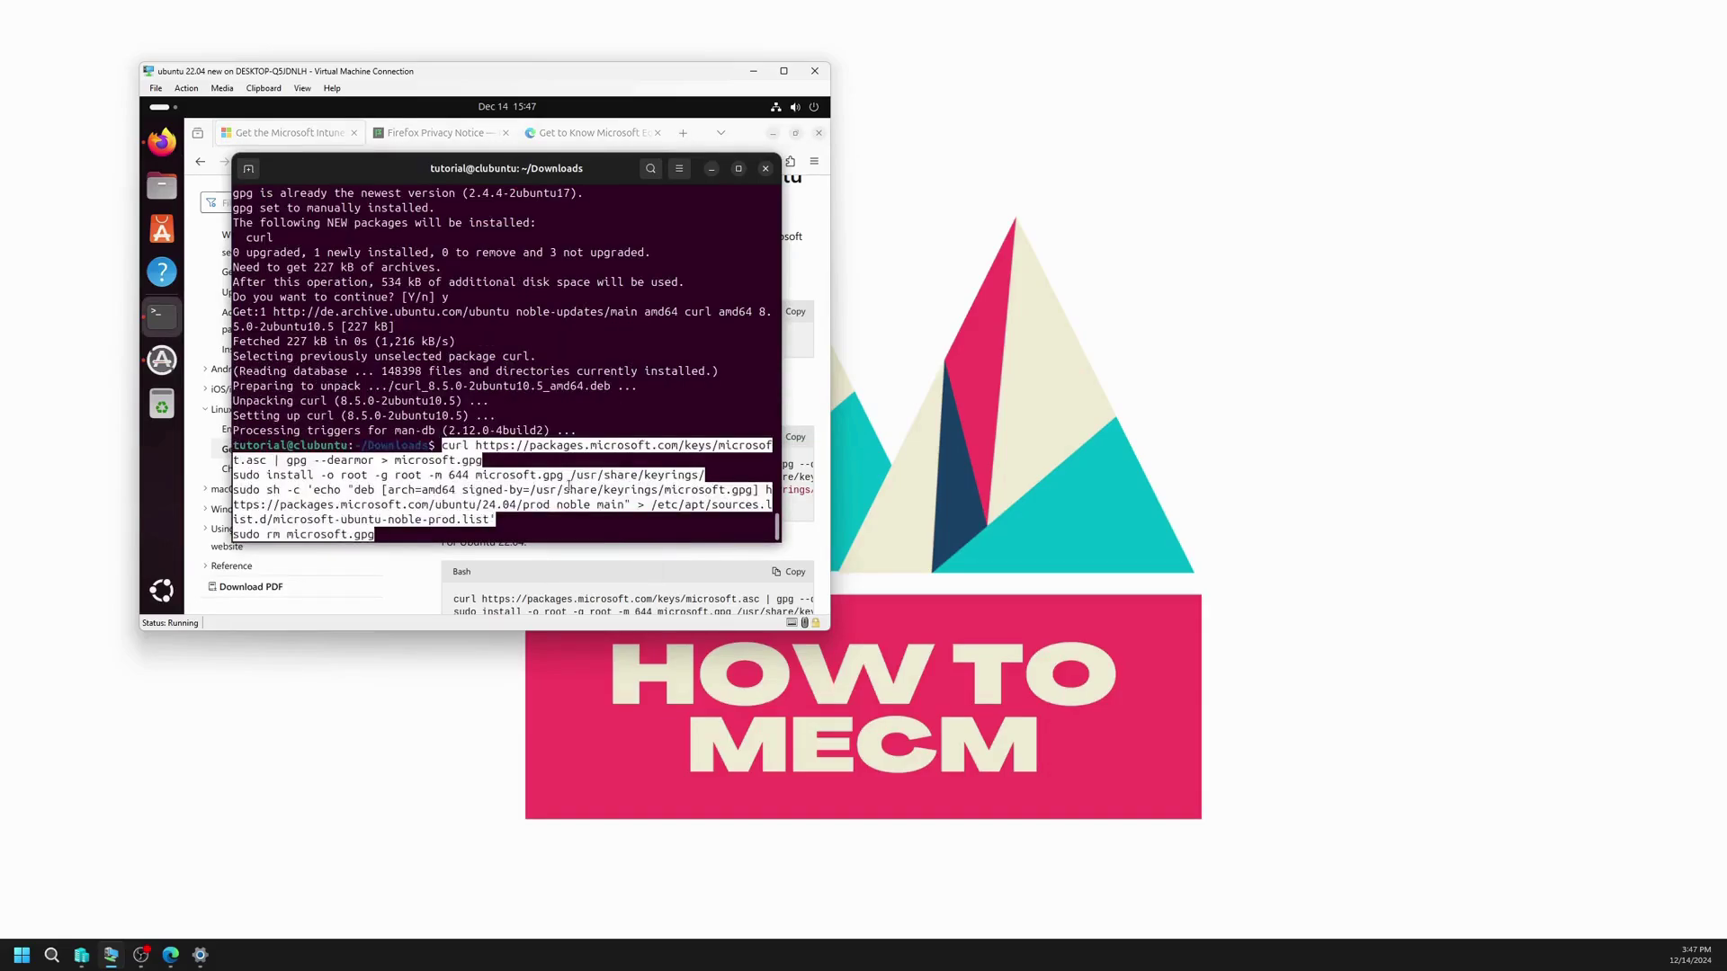
key("Return")
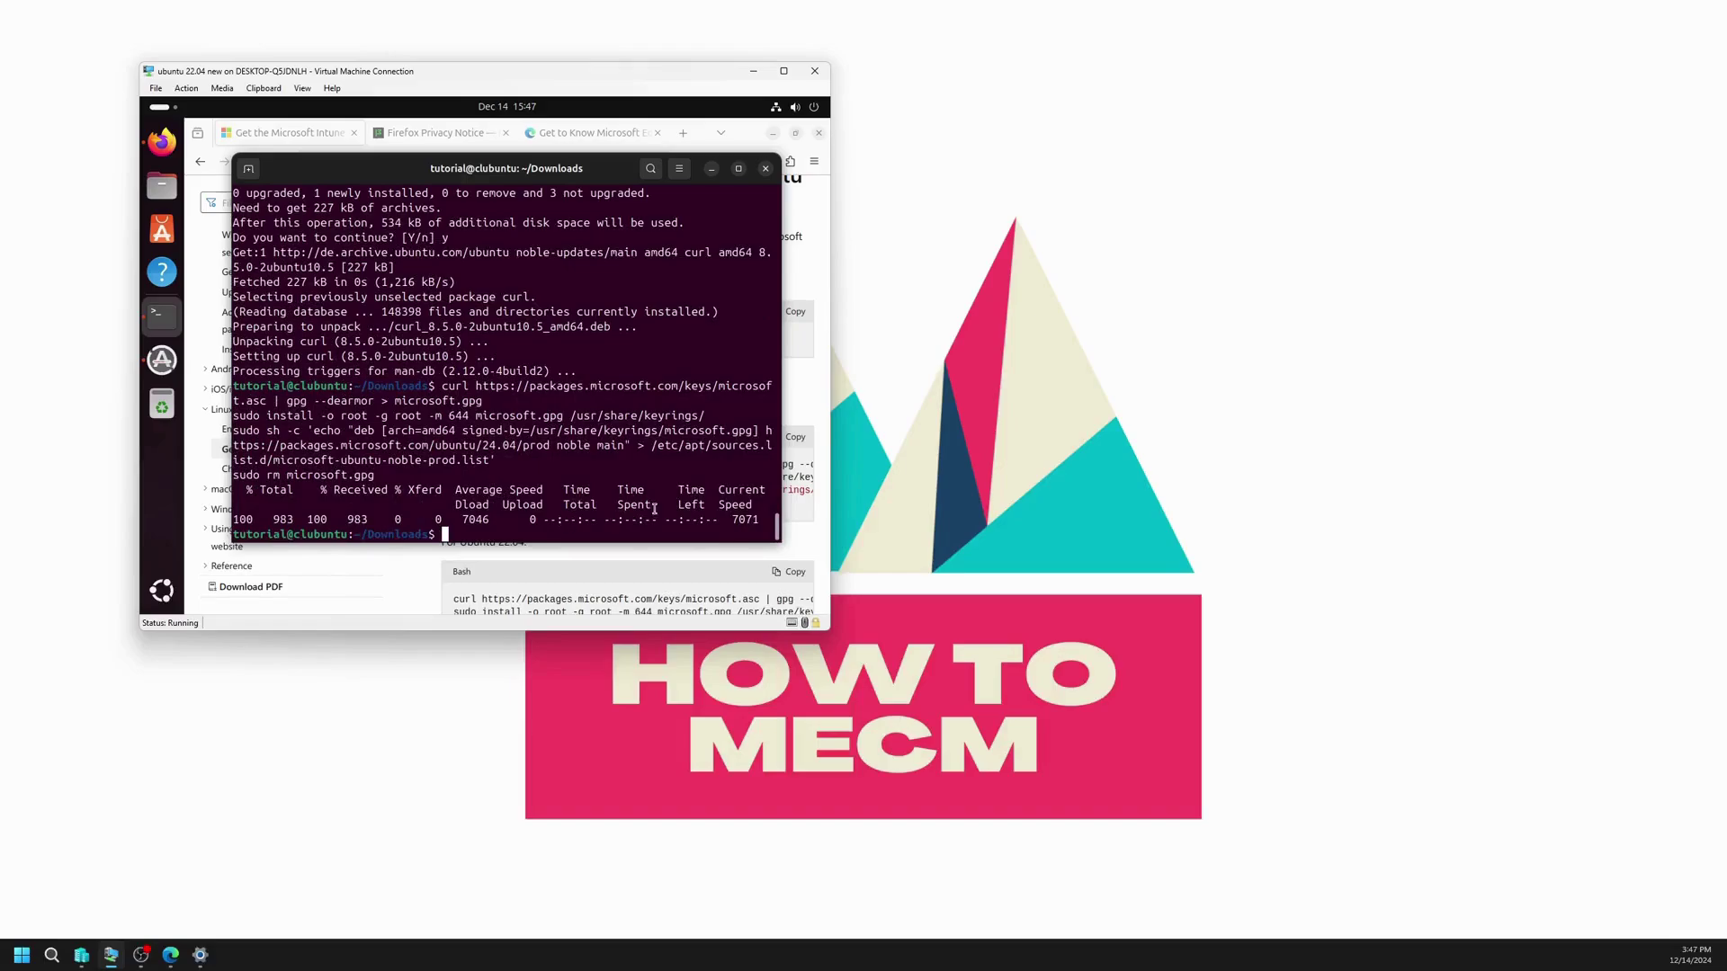
Step: Copy the 'Install the Intune app' commands from the docs for the terminal
left_click(810, 454)
scroll(676, 482, "down", 3)
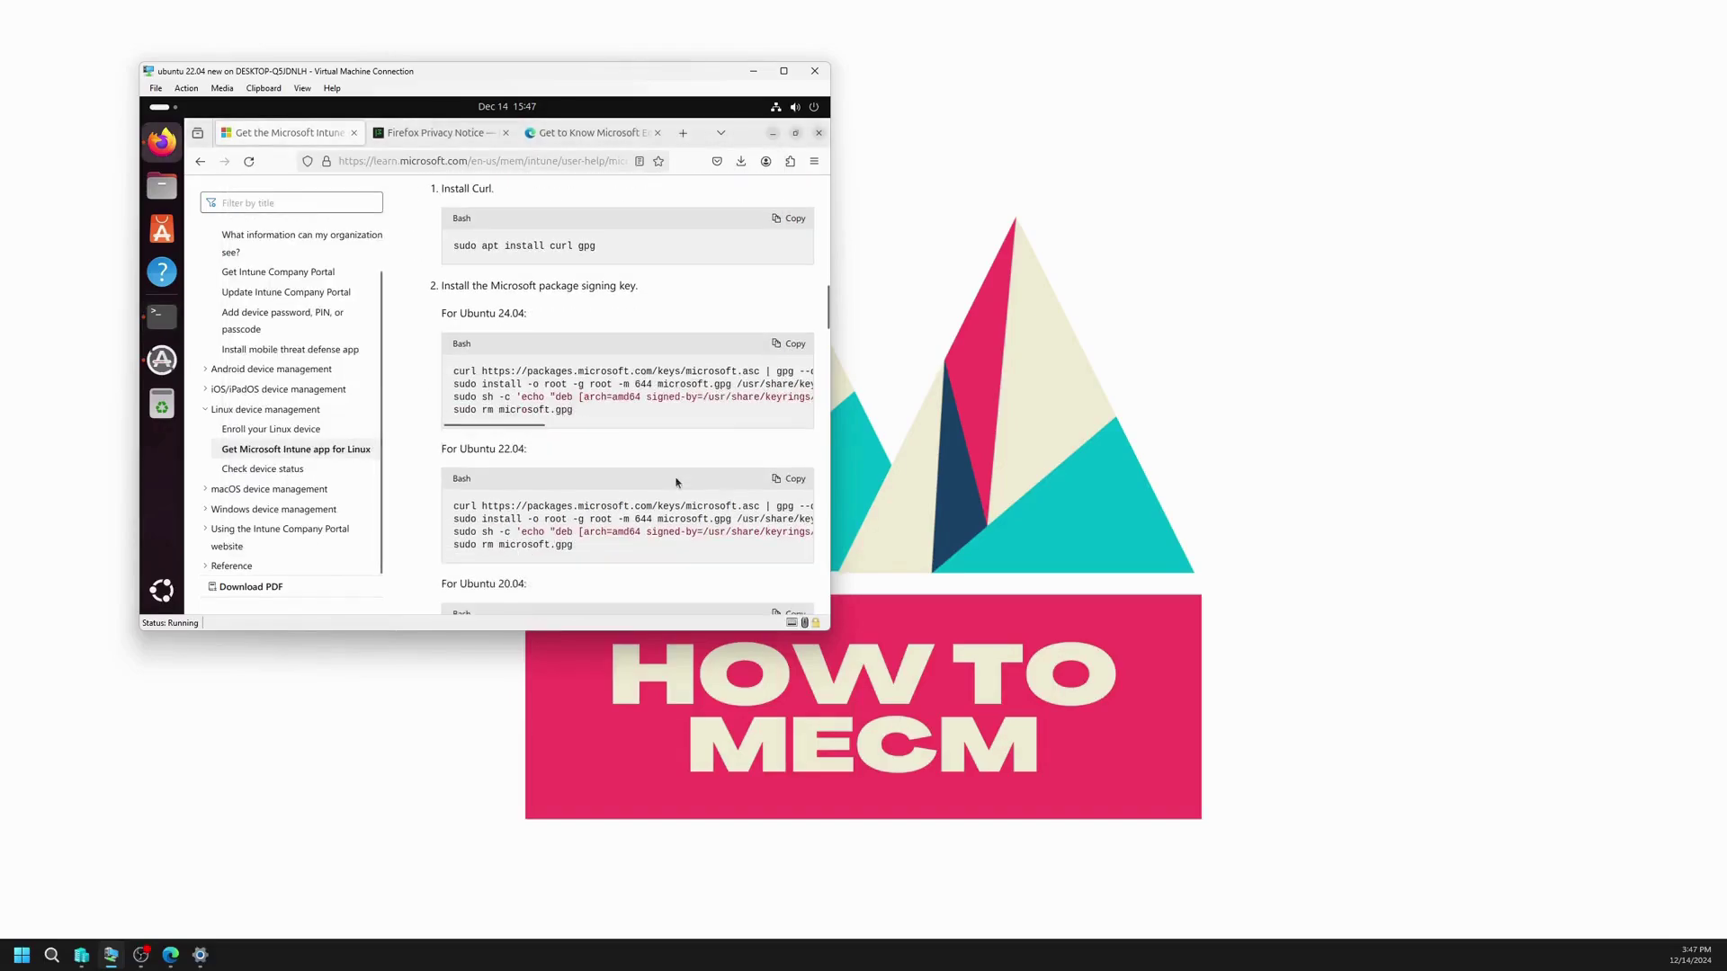
scroll(676, 482, "down", 2)
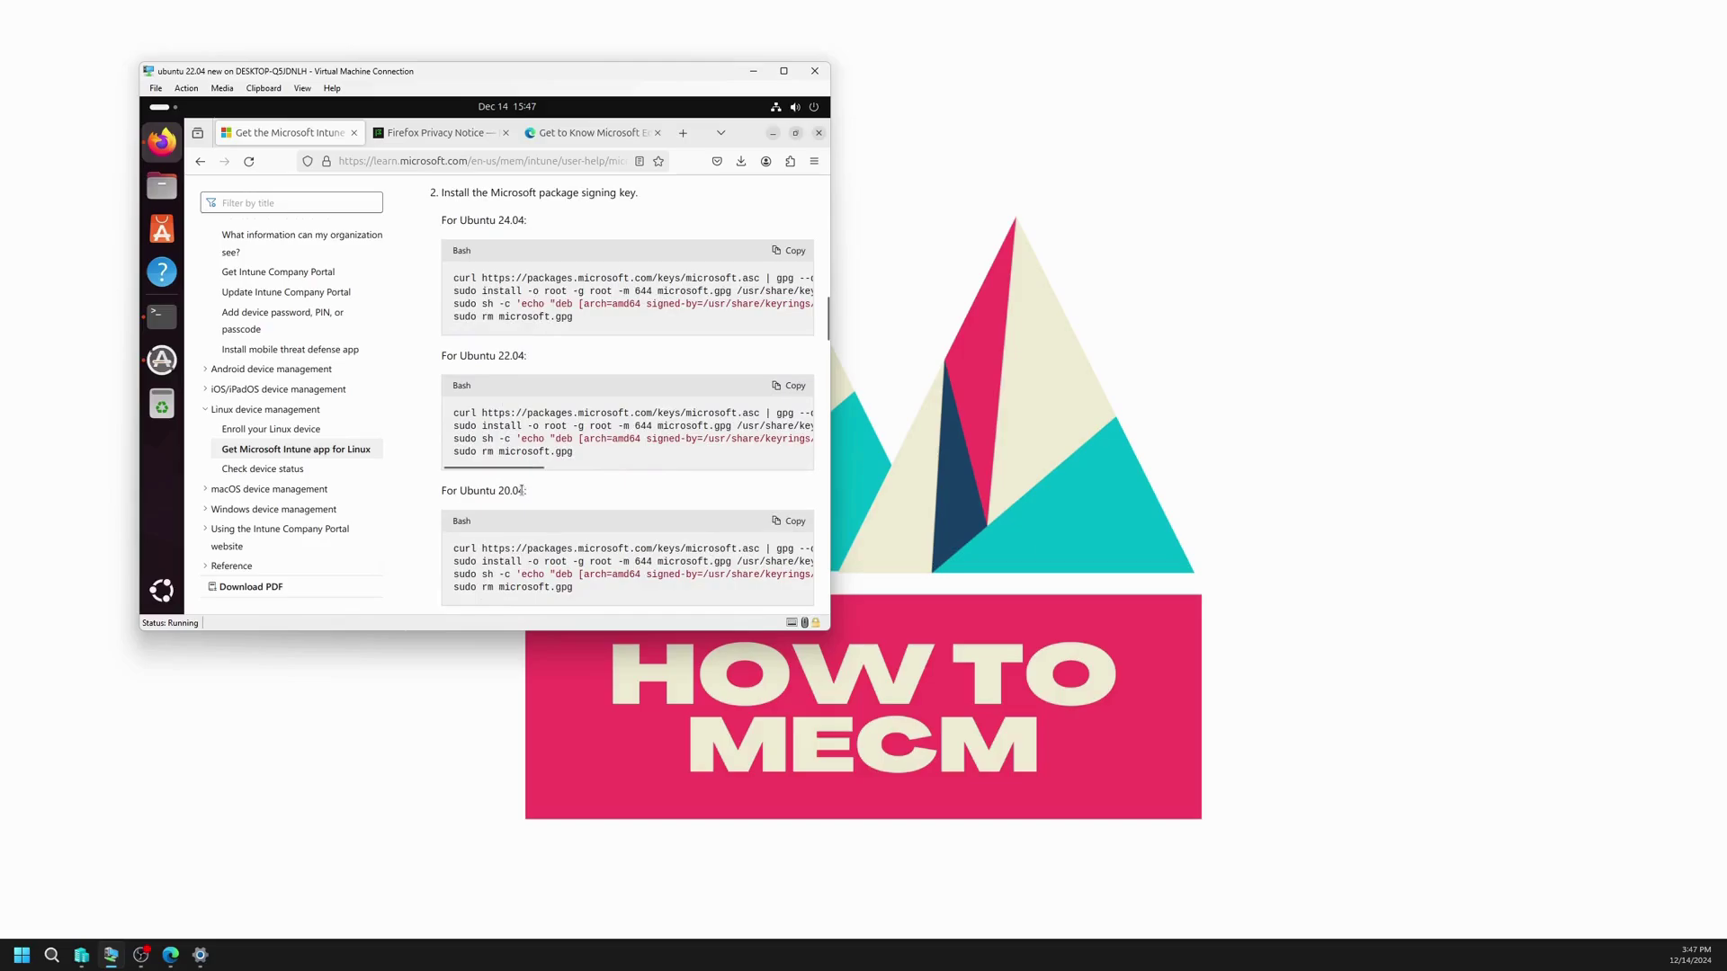
scroll(521, 490, "down", 4)
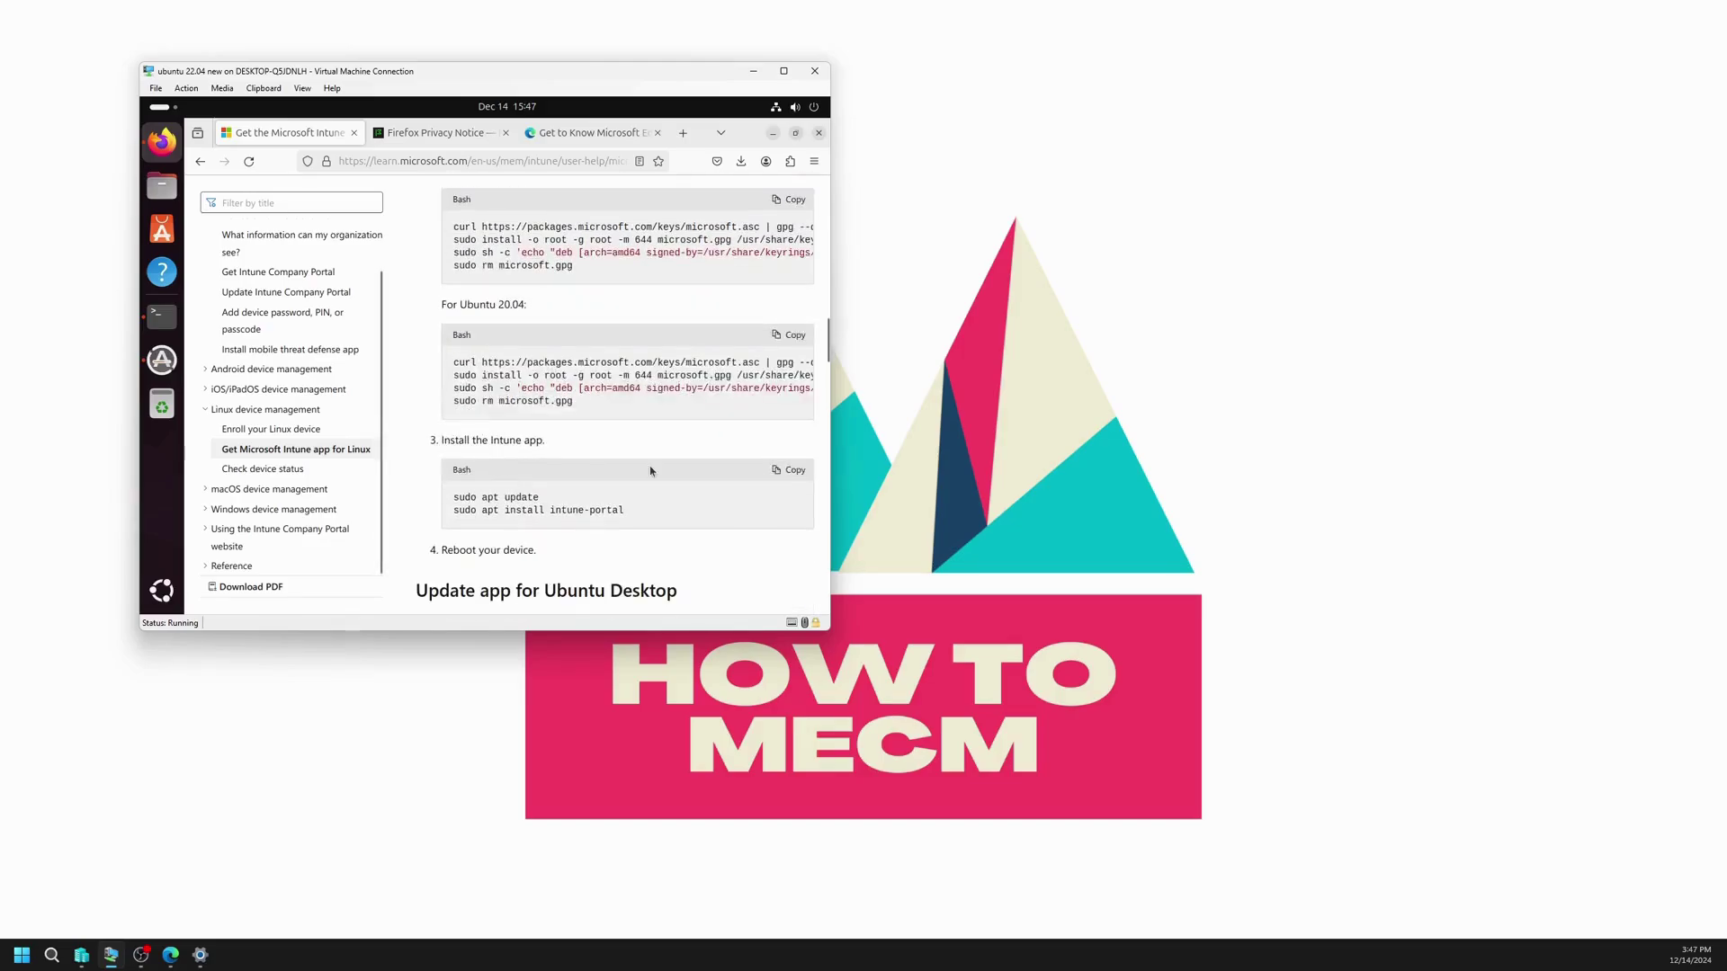
left_click(788, 470)
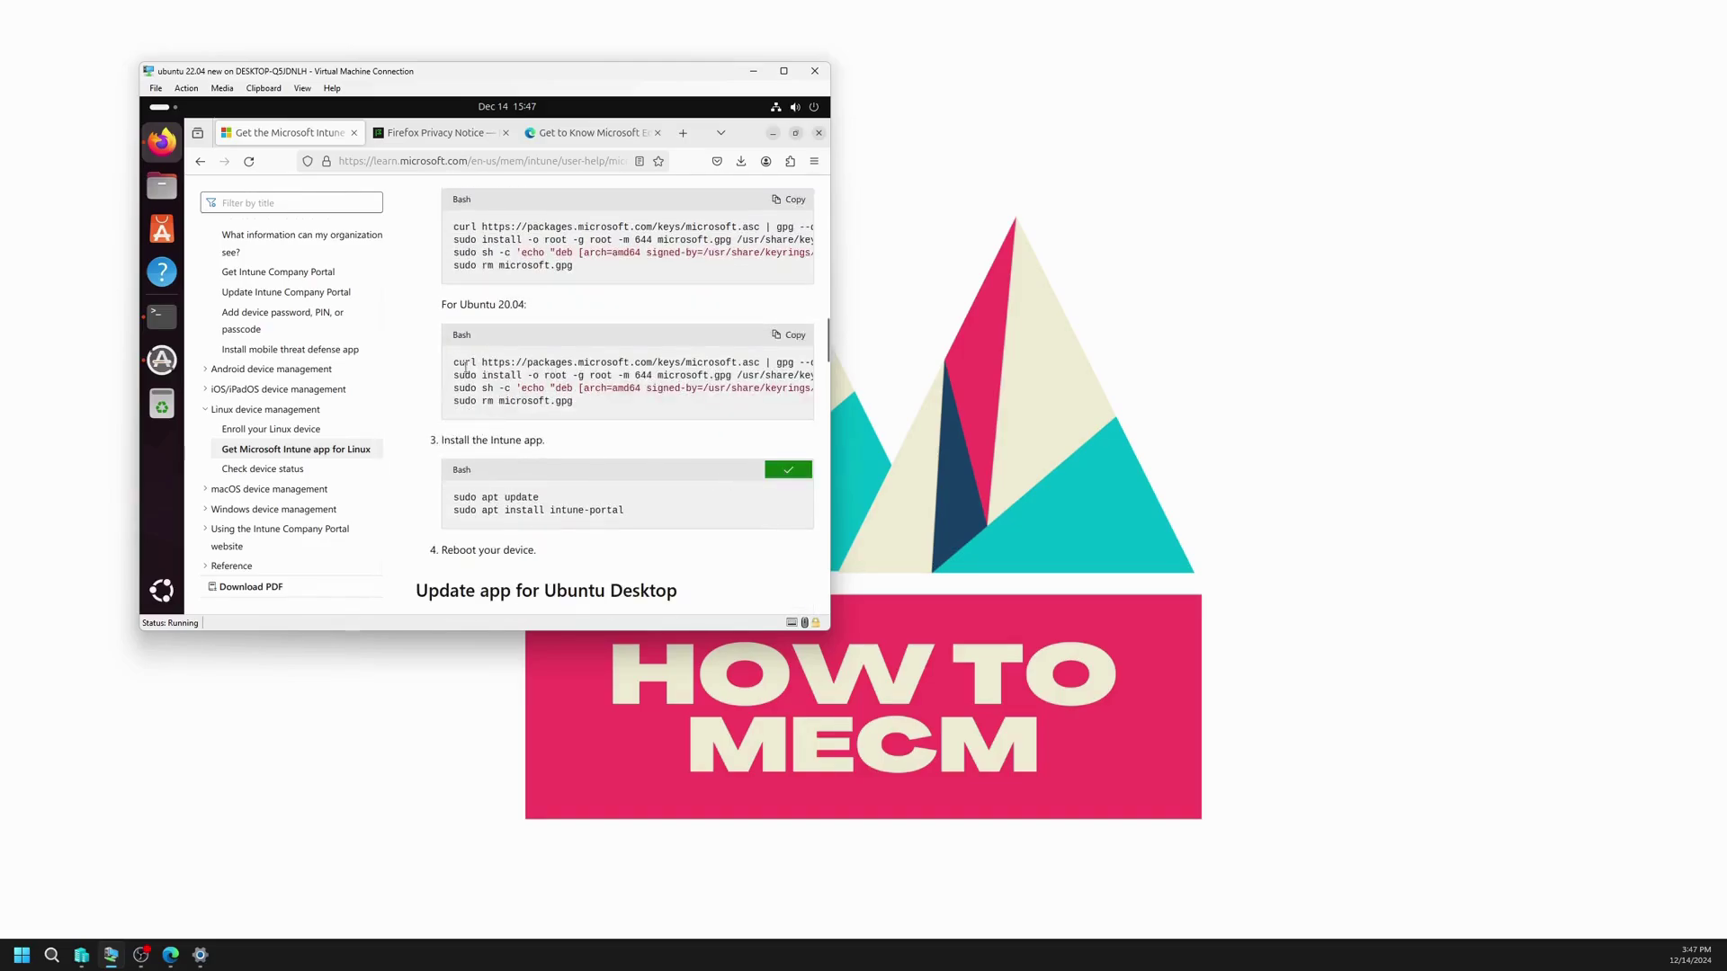
left_click(166, 321)
Step: Paste and run the apt update and intune-portal install commands, confirm with y, then return to the docs
right_click(600, 441)
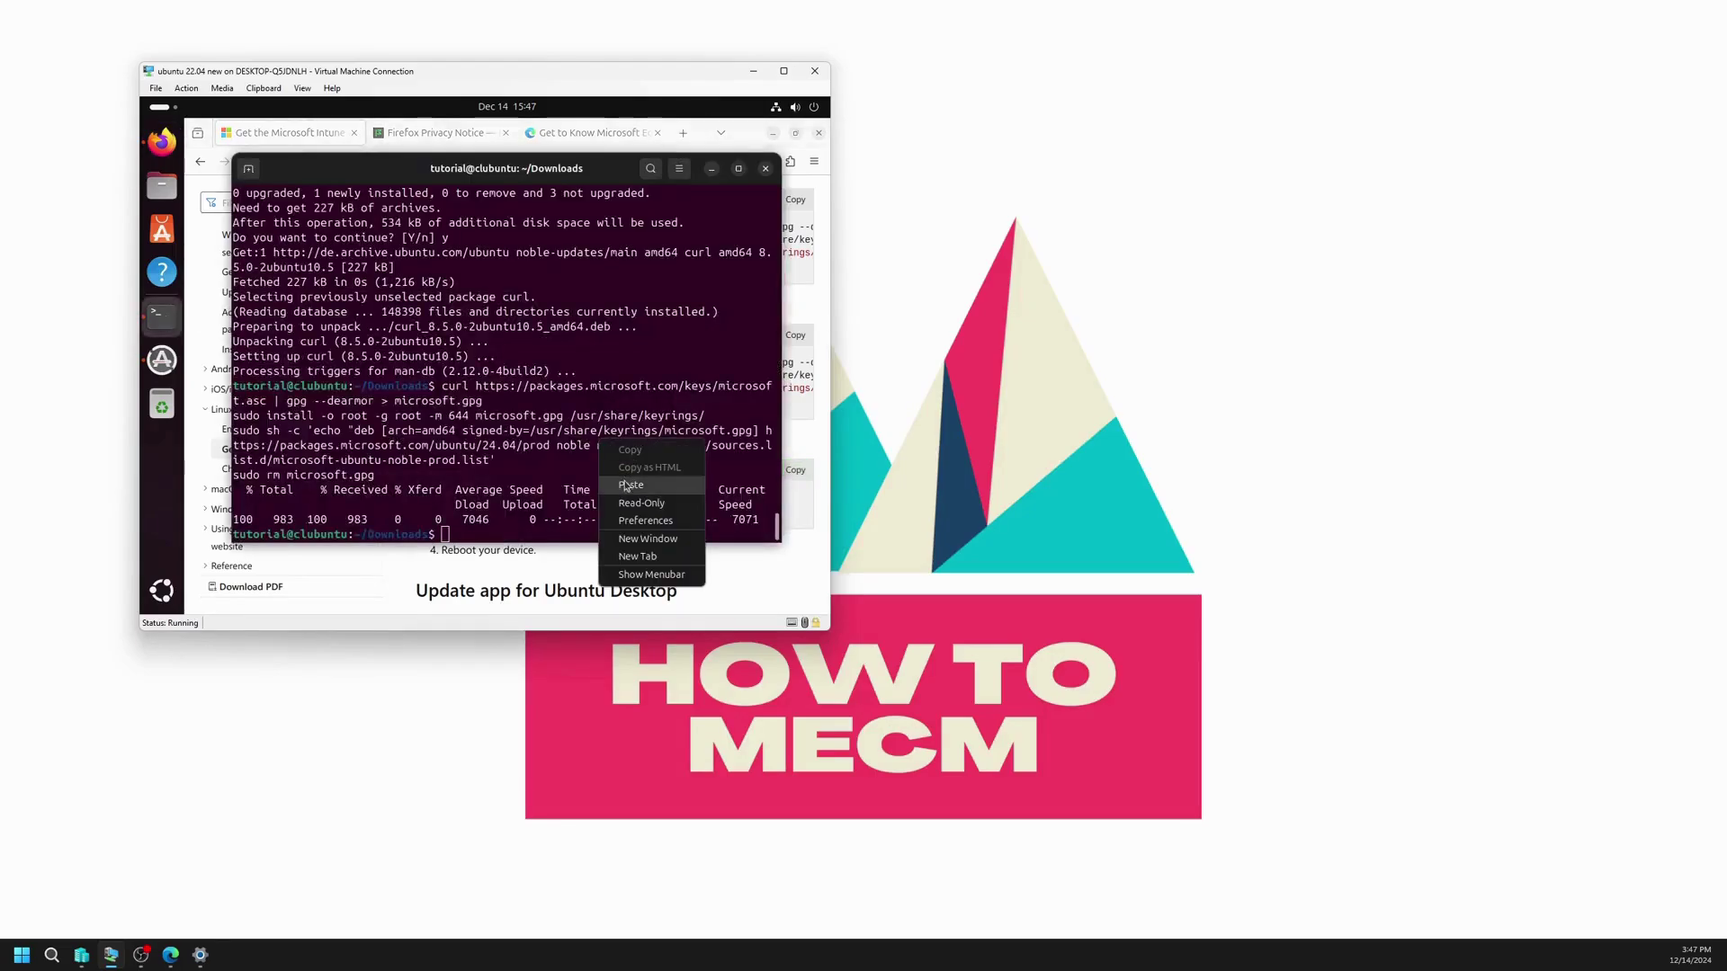
left_click(630, 486)
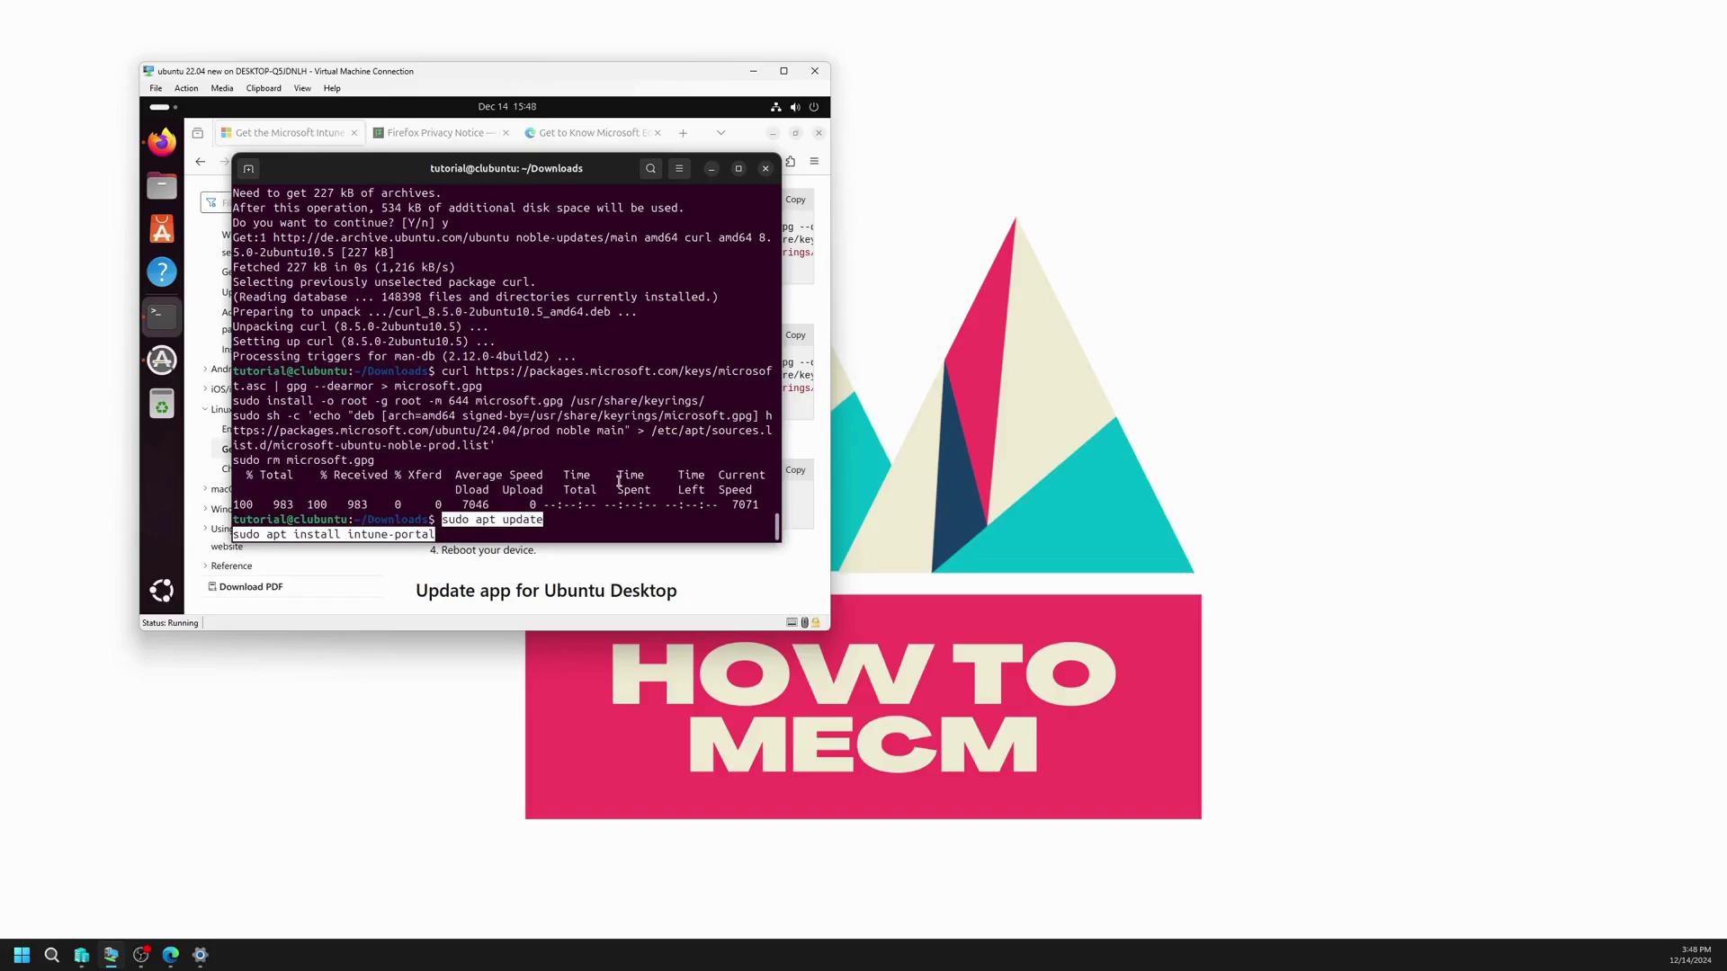
key("Return")
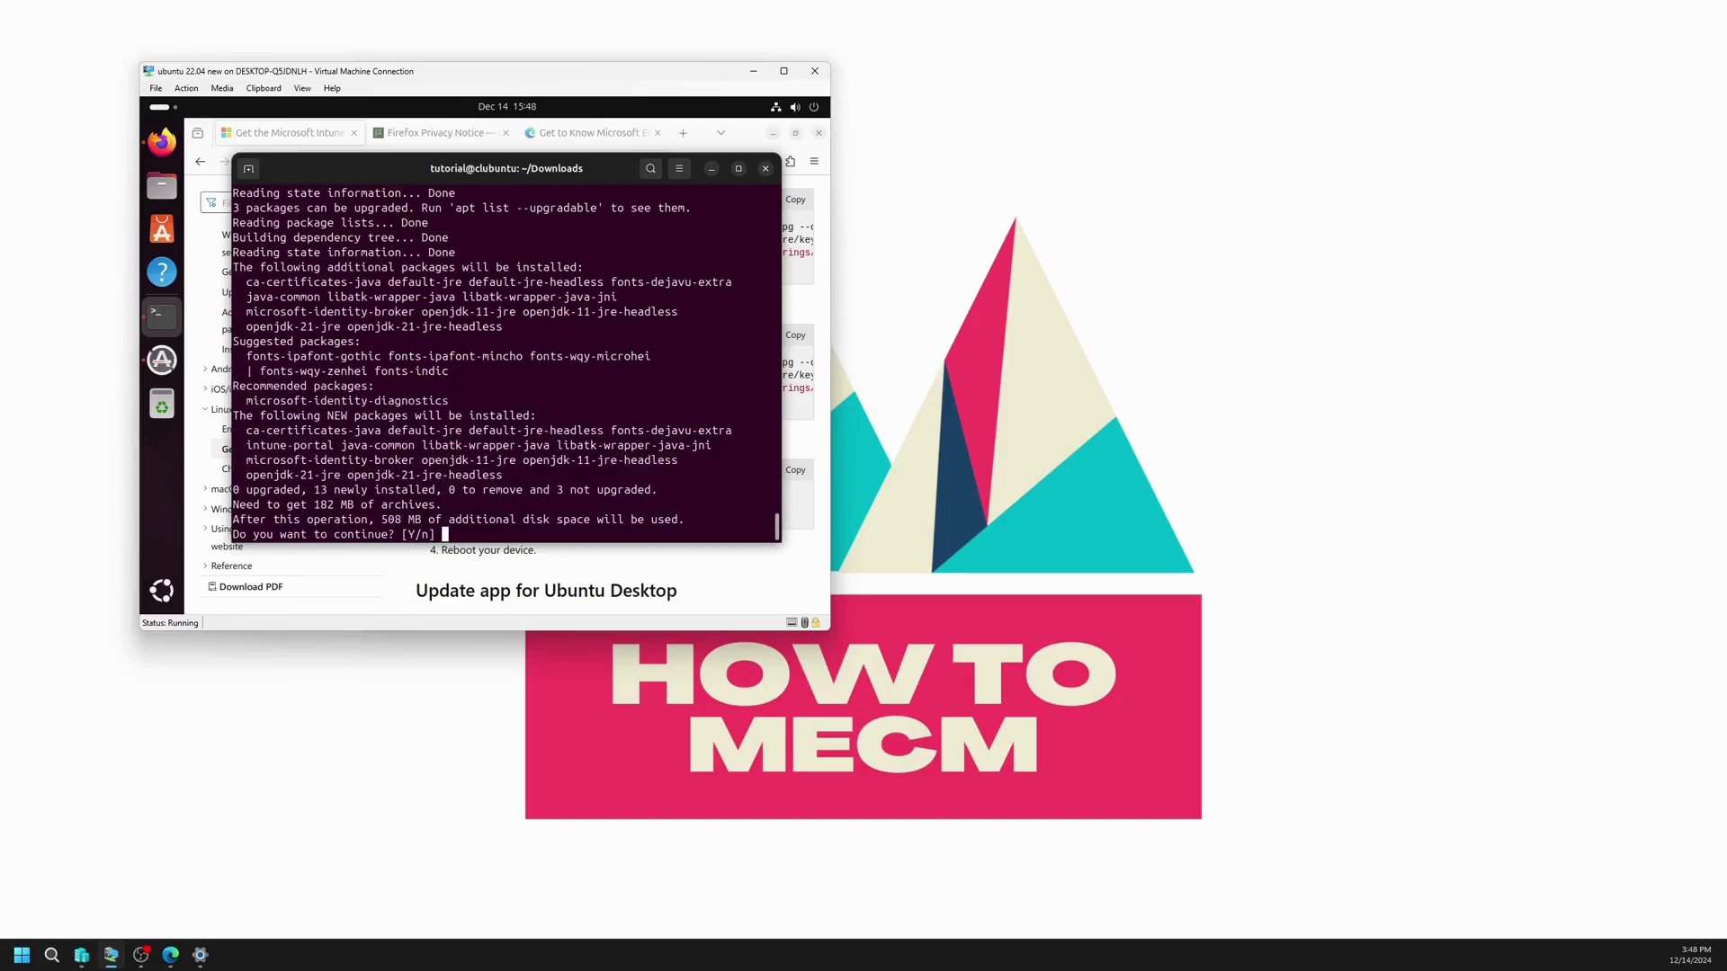
type("y")
key("Return")
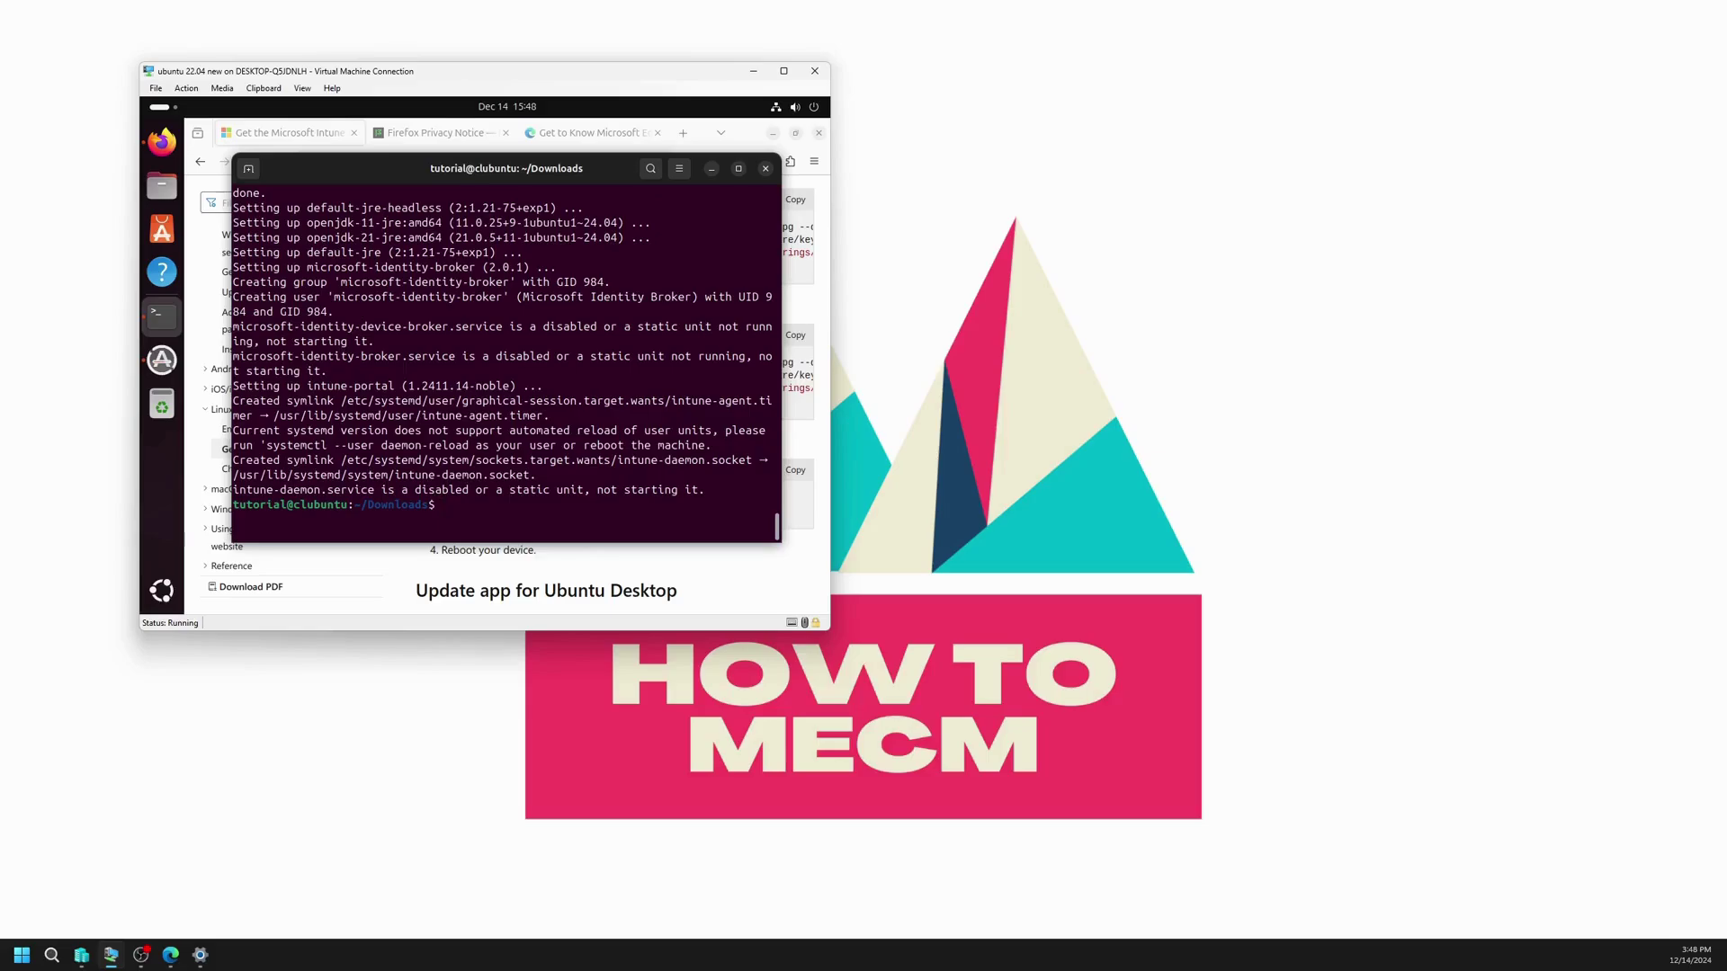
left_click(711, 169)
scroll(626, 488, "down", 4)
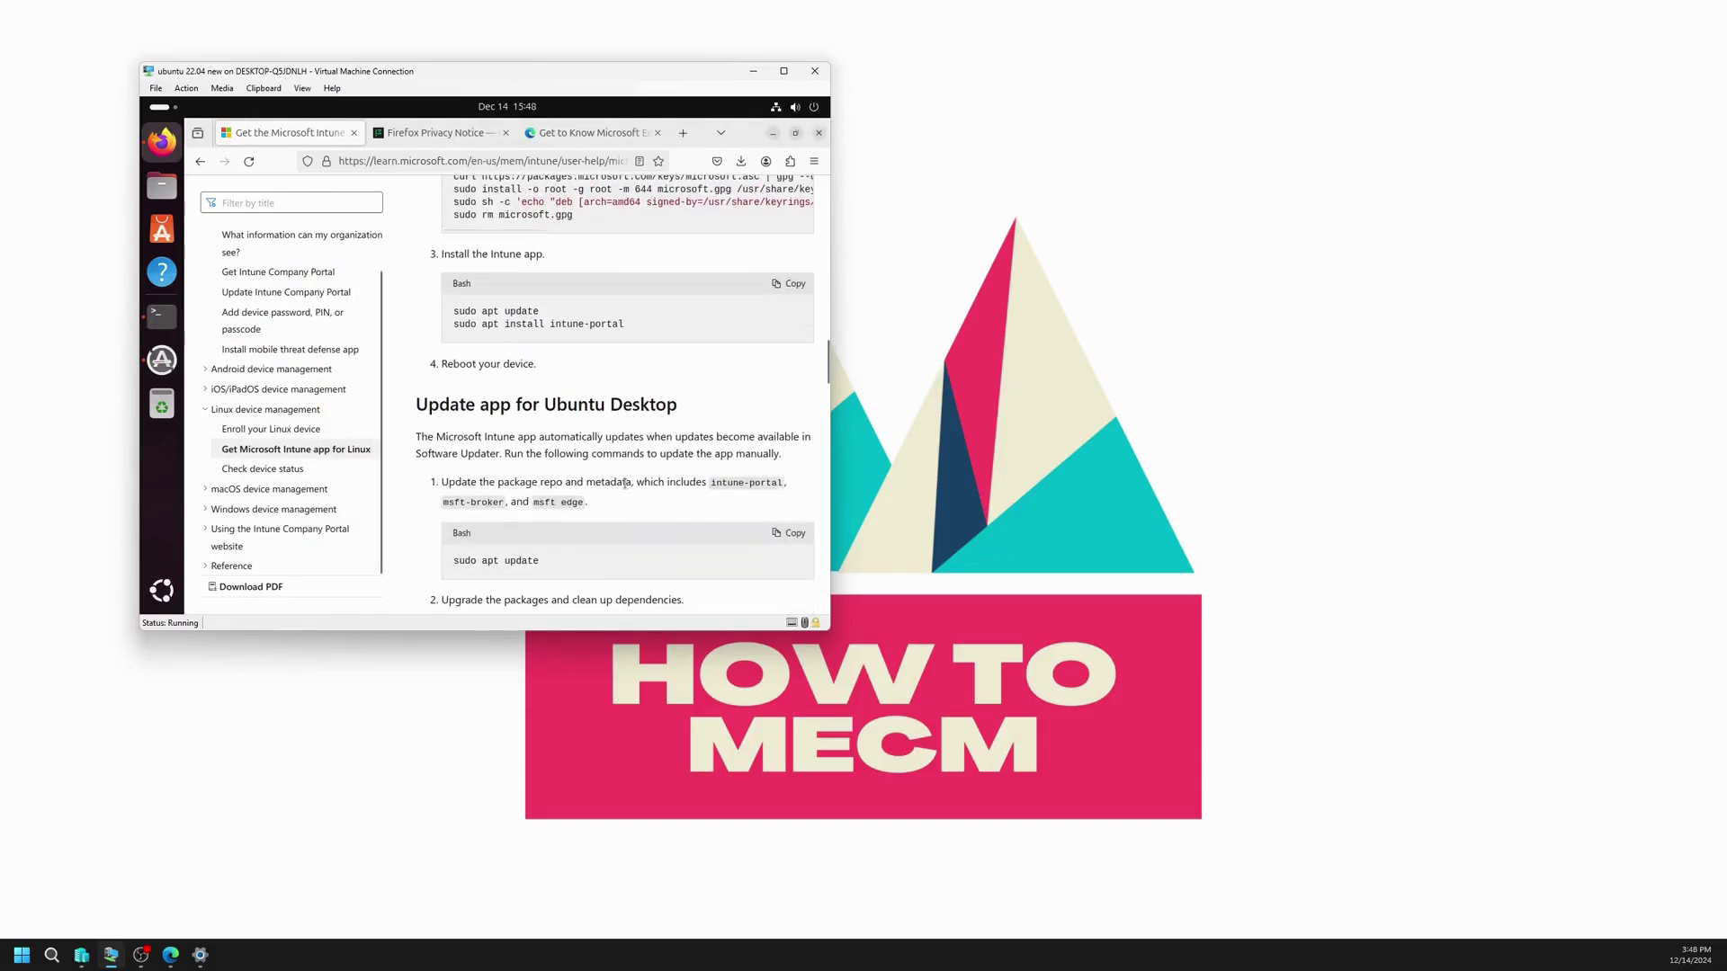
Step: Scroll the docs page, then bring forward the terminal showing intune-portal 1.2411.14 setup finished
scroll(625, 486, "down", 2)
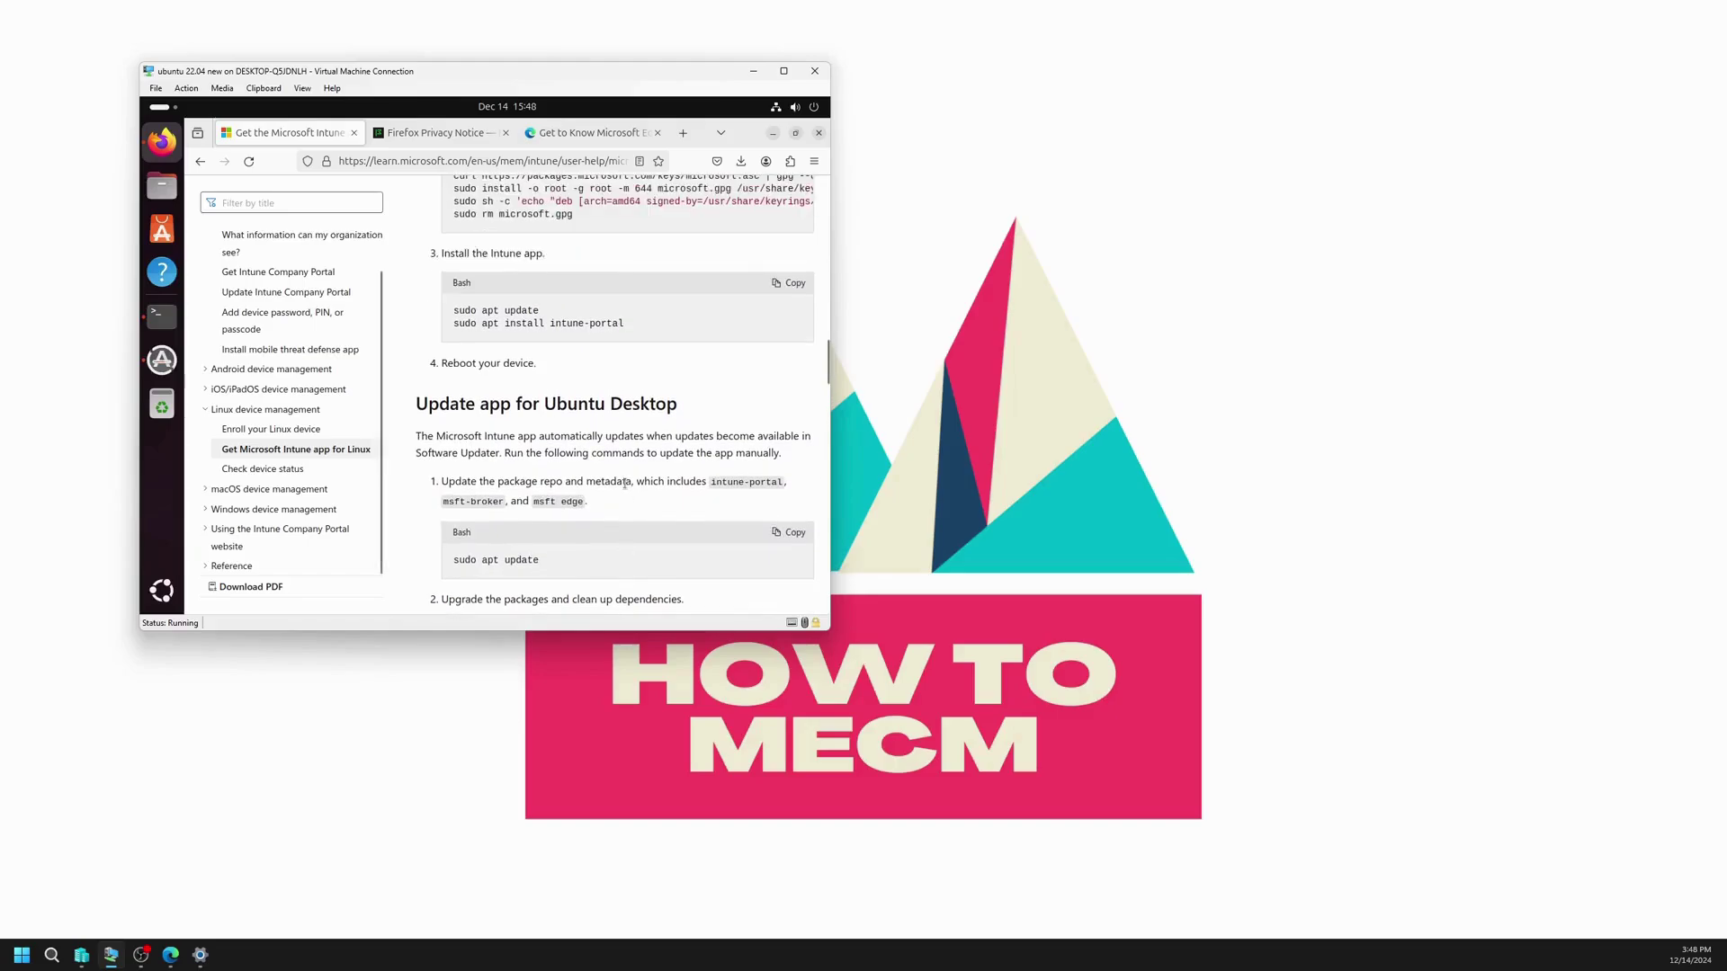
scroll(625, 484, "up", 2)
scroll(568, 499, "down", 2)
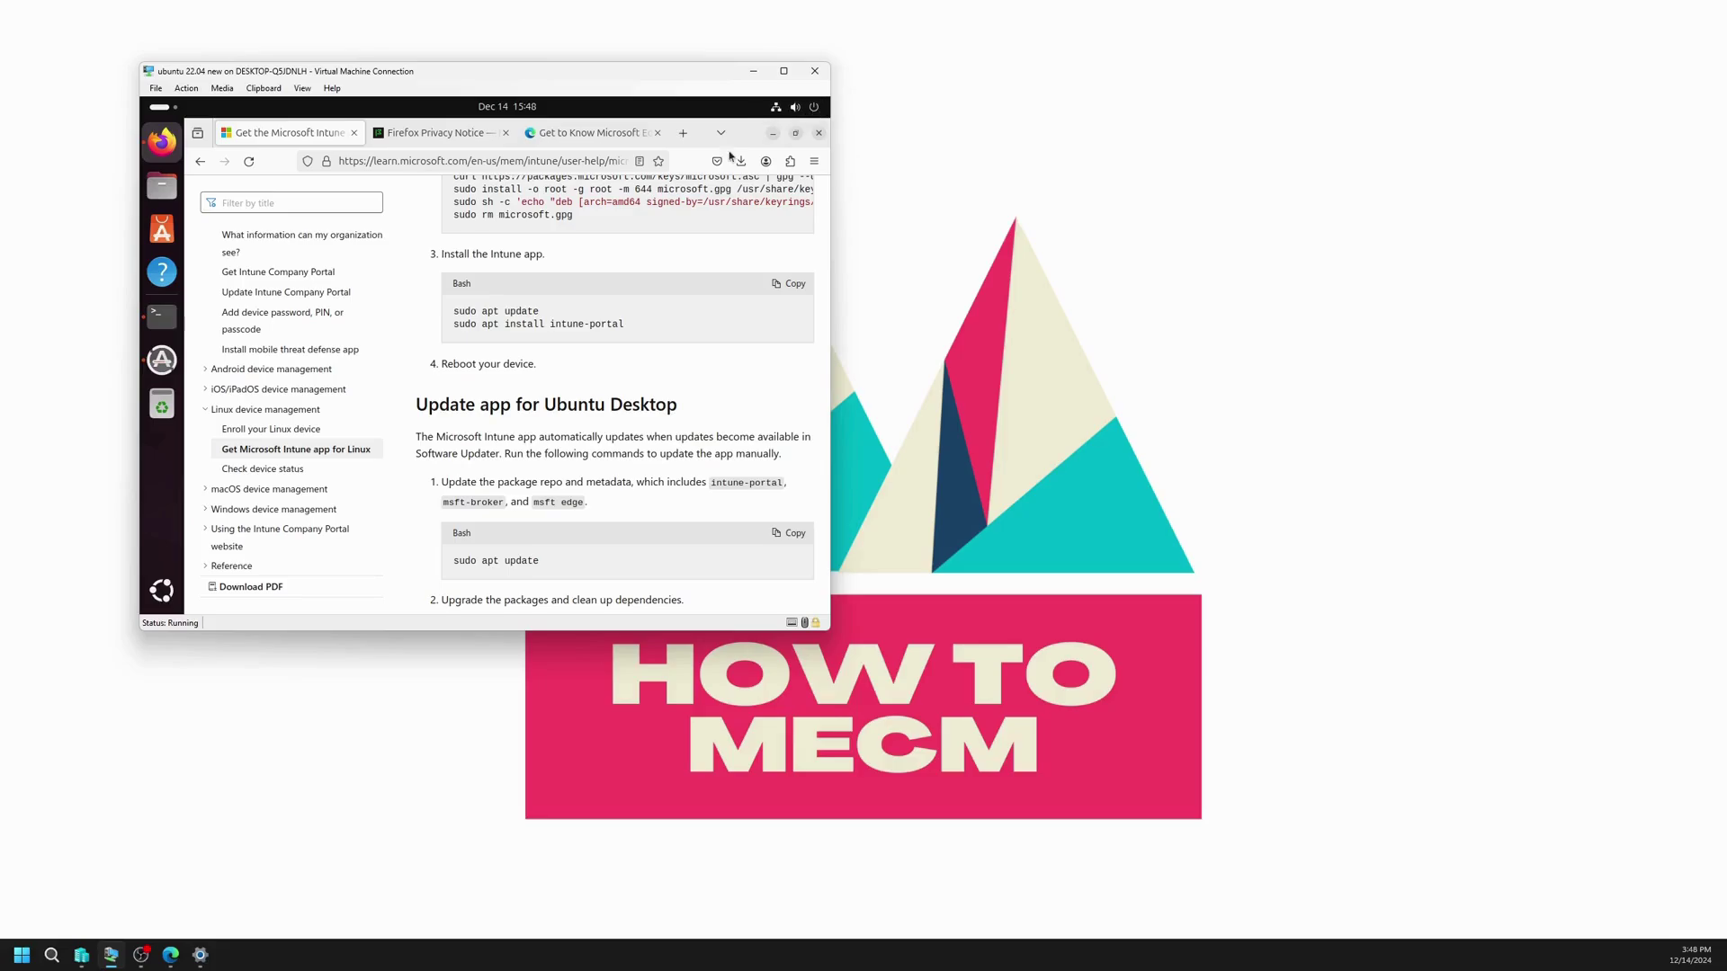
left_click(162, 314)
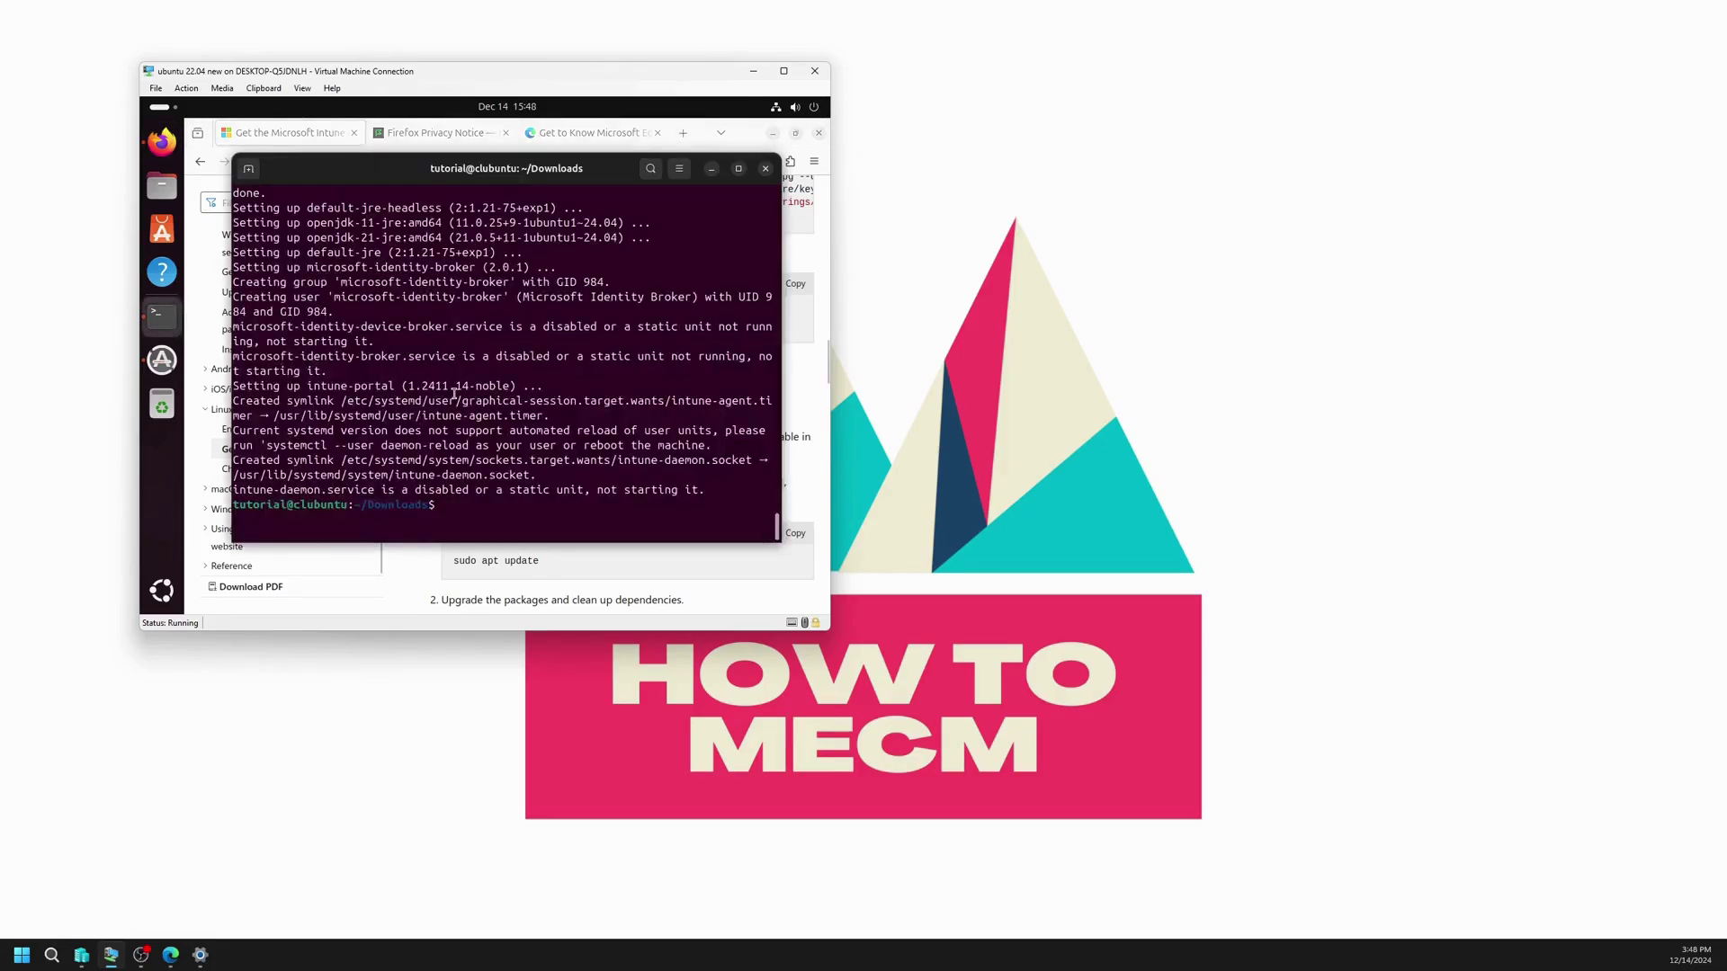
Step: Run 'sudo apt update' followed by 'sudo apt upgrade' in the terminal
type("sudo apt update")
key("Return")
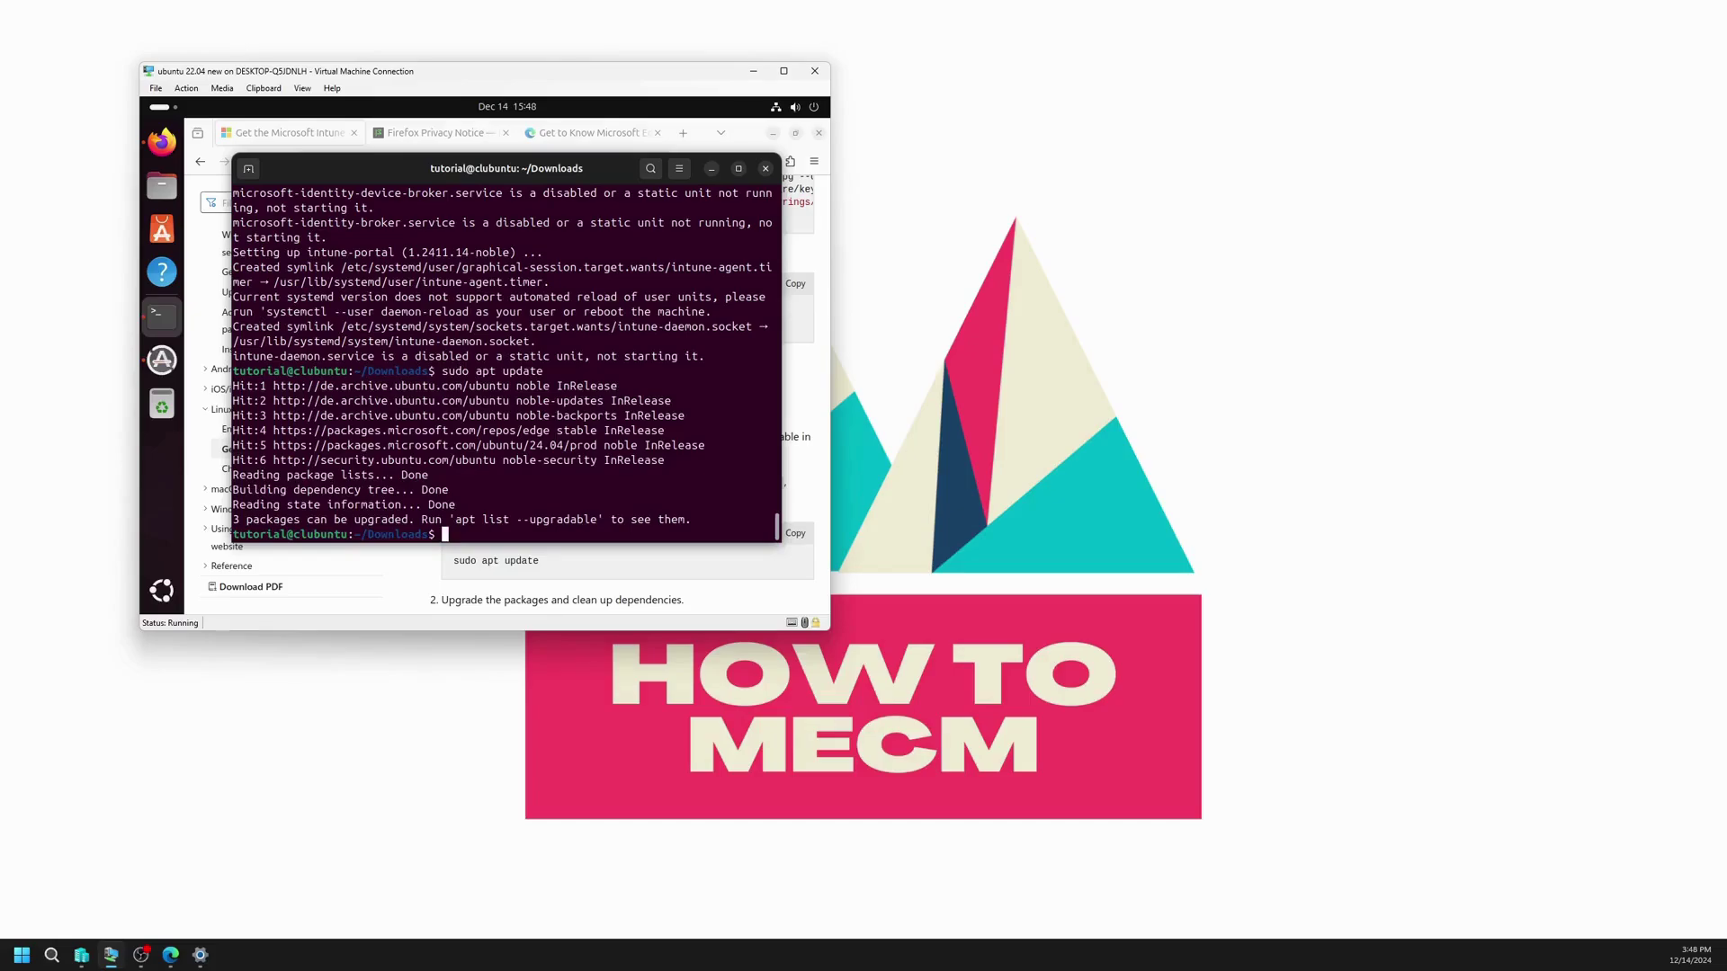
type("sudo apt upgrade")
key("Return")
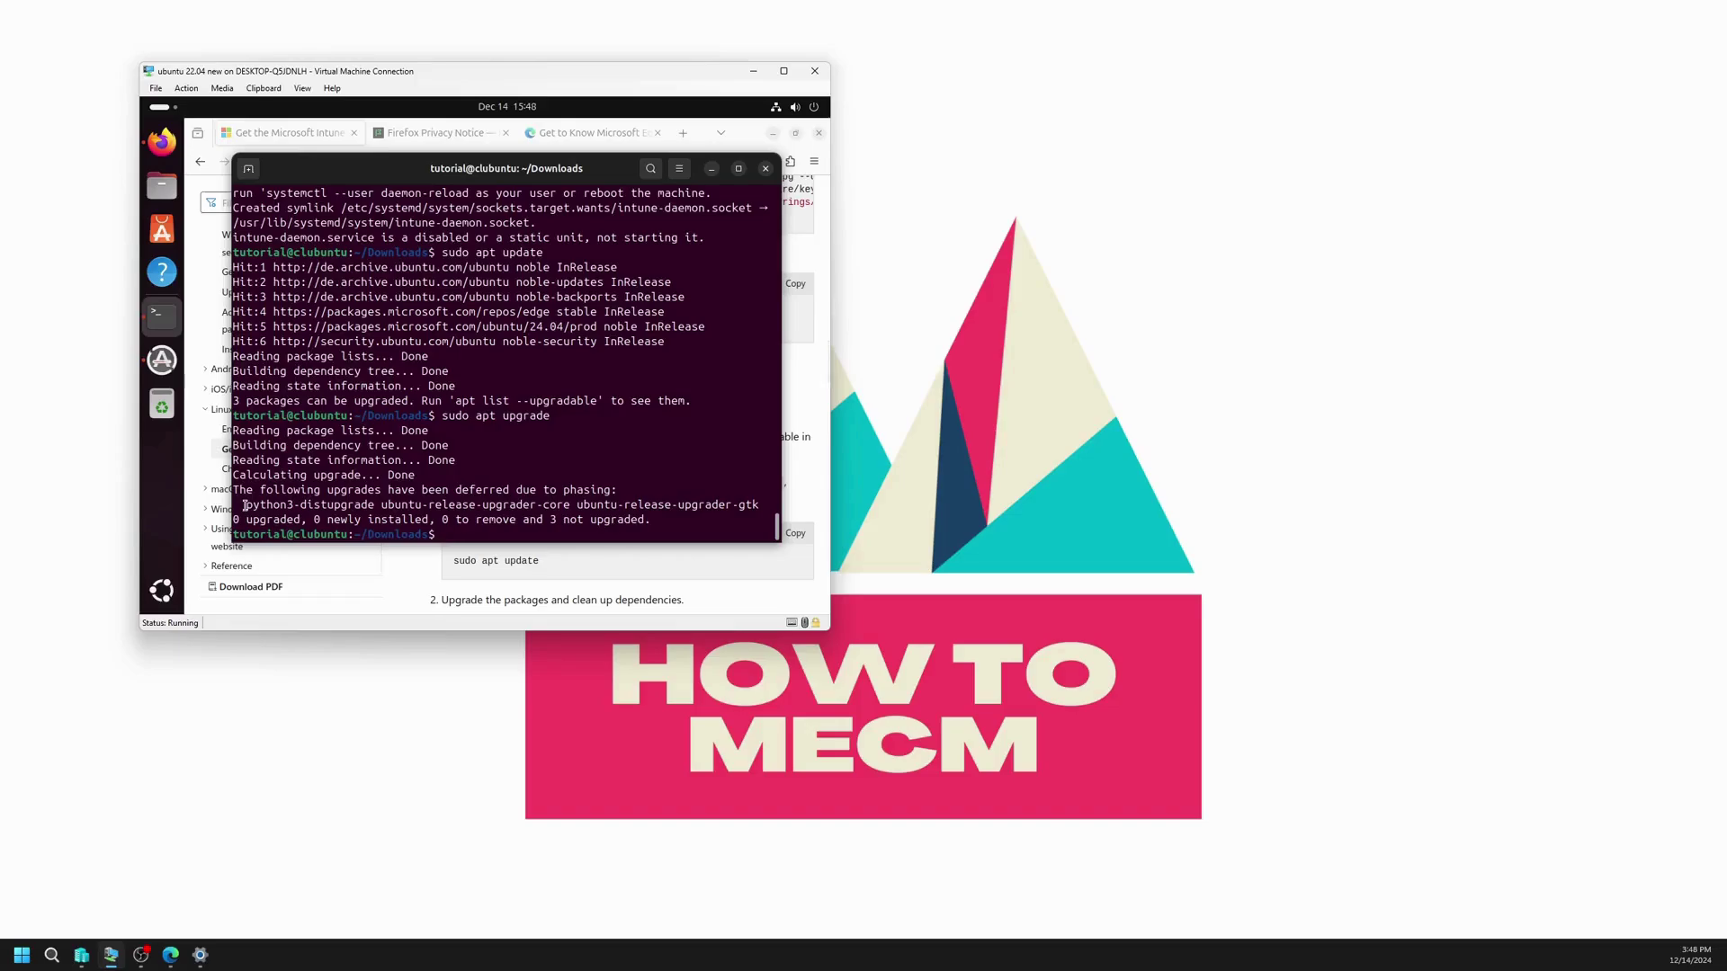
Step: Append the copied deferred package names to 'sudo apt upgrade' and confirm the upgrade with y
left_click_drag(245, 505, 758, 506)
right_click(758, 505)
left_click(682, 366)
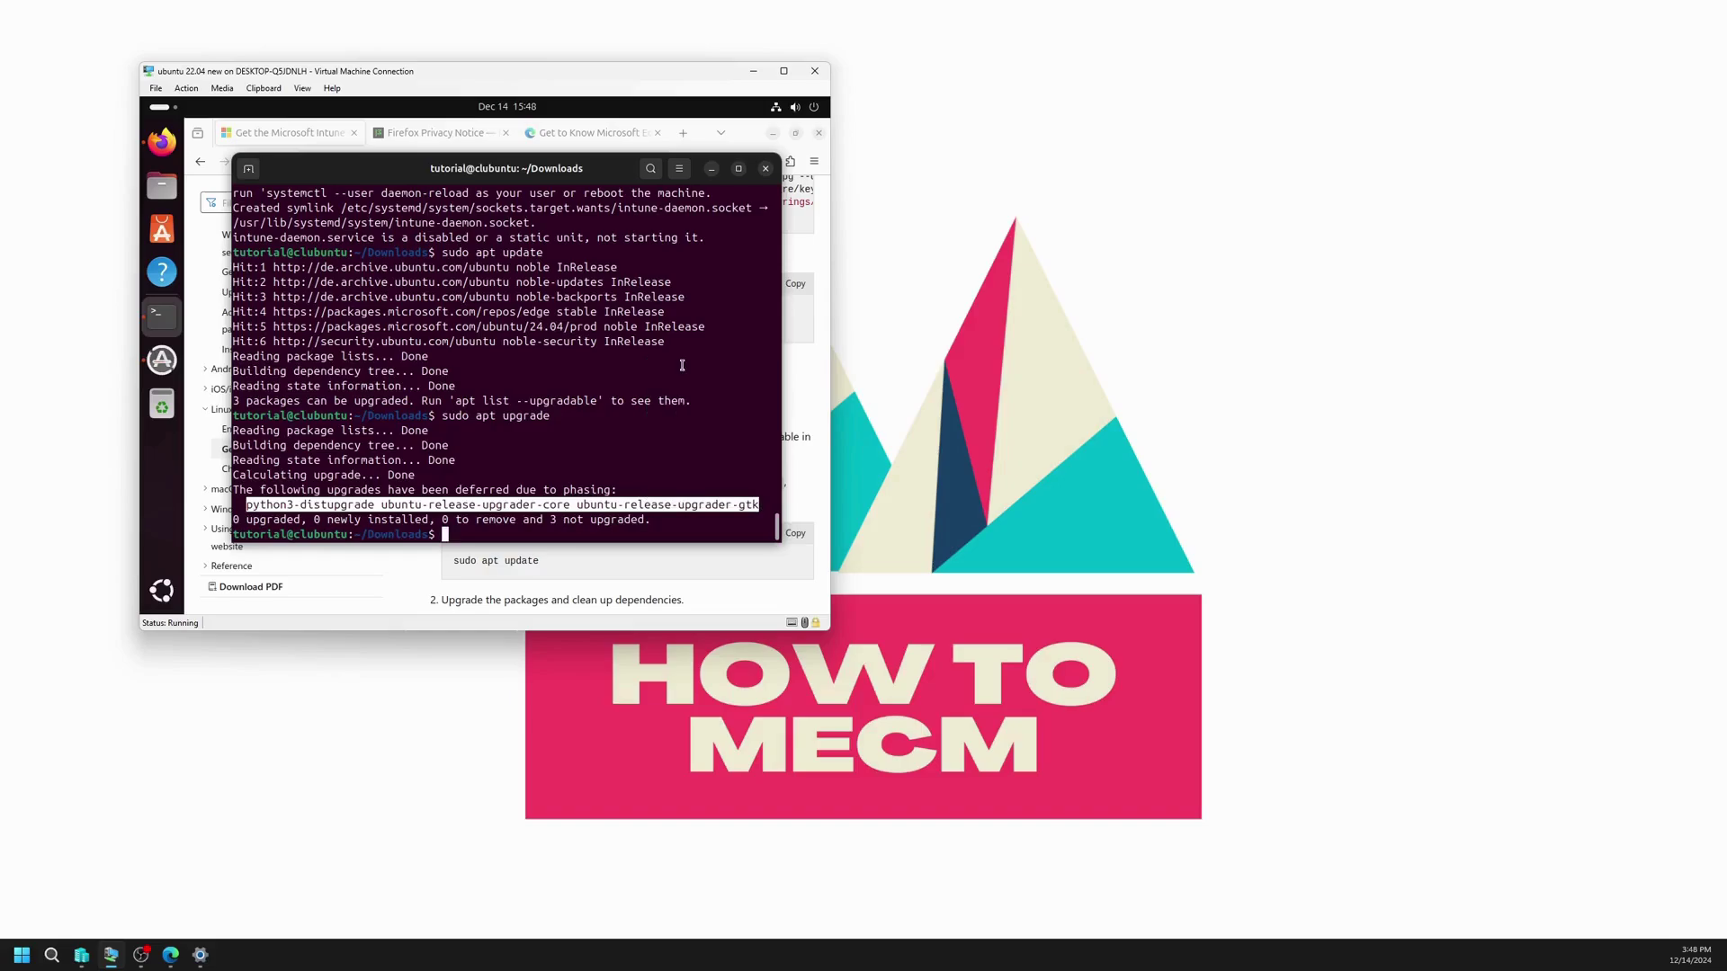
key("Up")
right_click(675, 403)
left_click(703, 445)
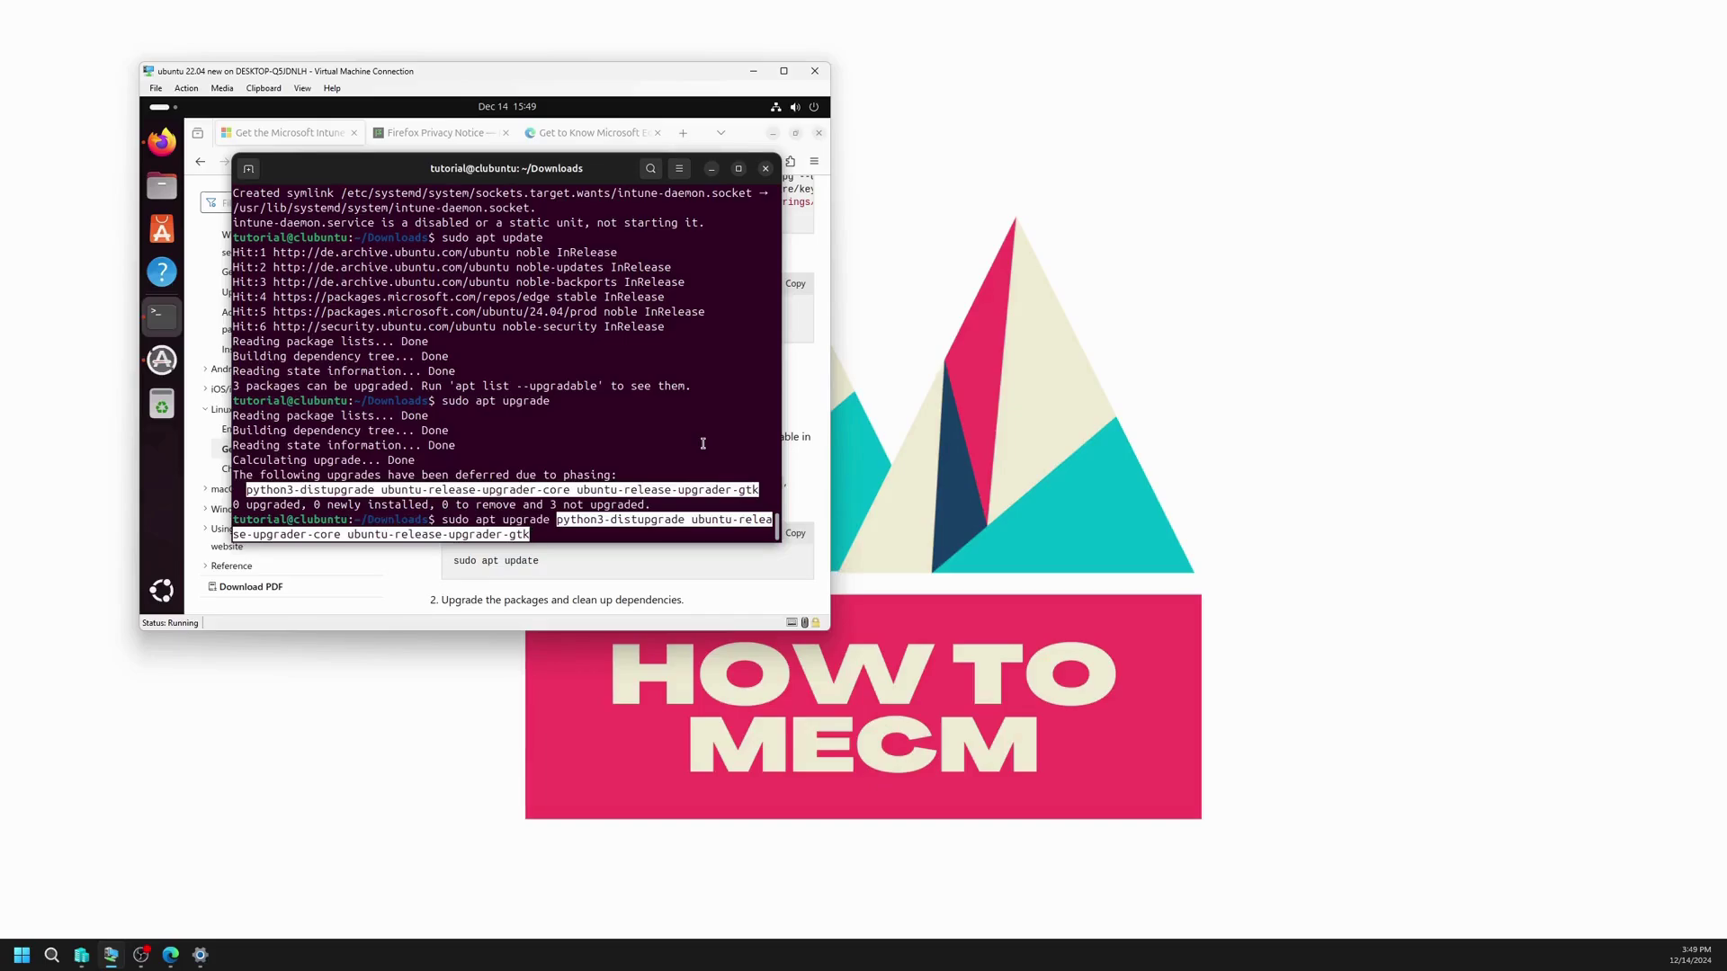
key("Return")
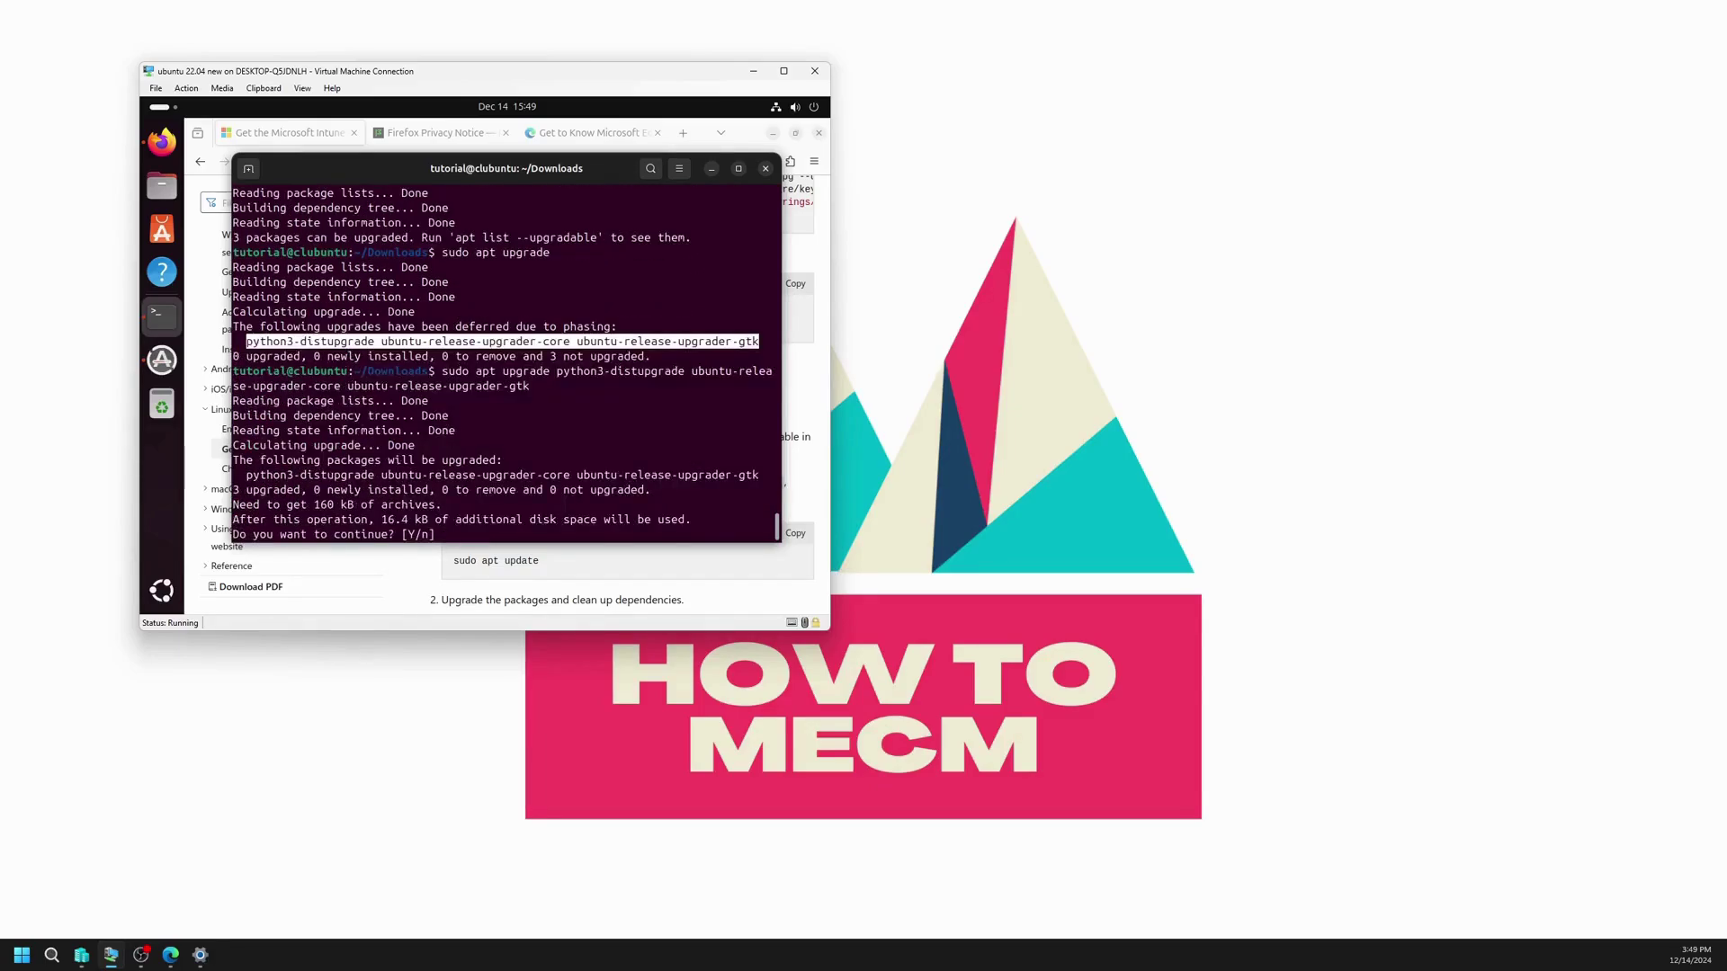
type("y")
key("Return")
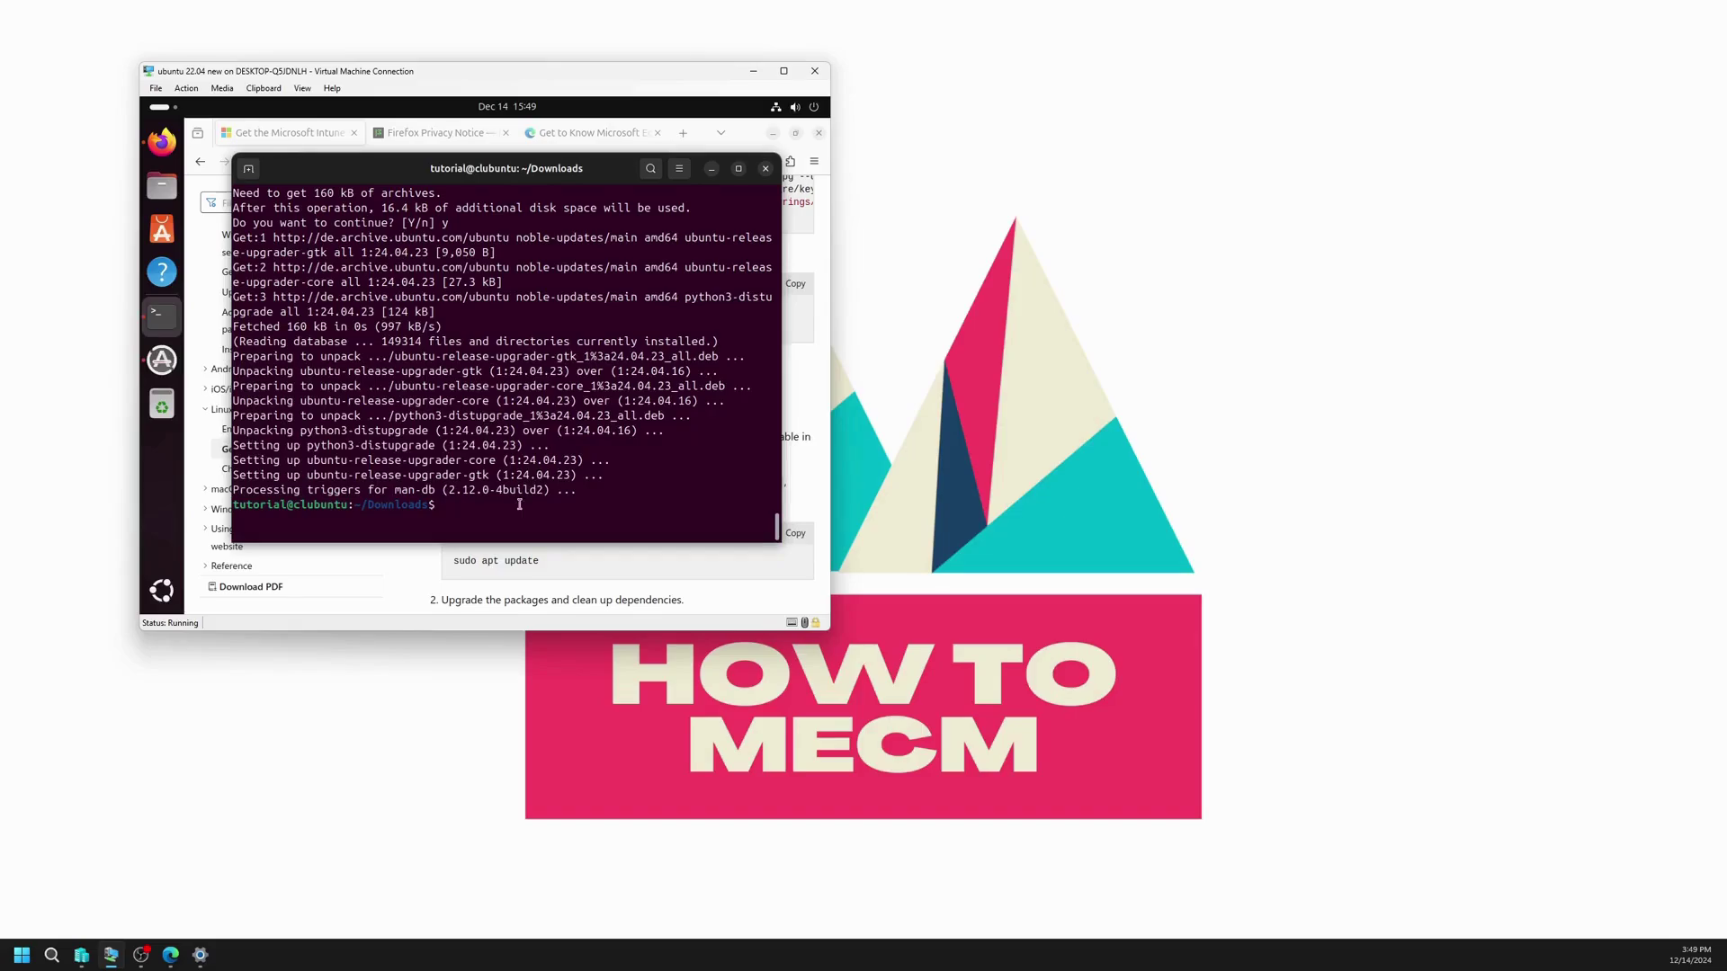
Step: Return Firefox to the 'Enroll a Linux device' article and scroll to its Enroll device steps
left_click(162, 590)
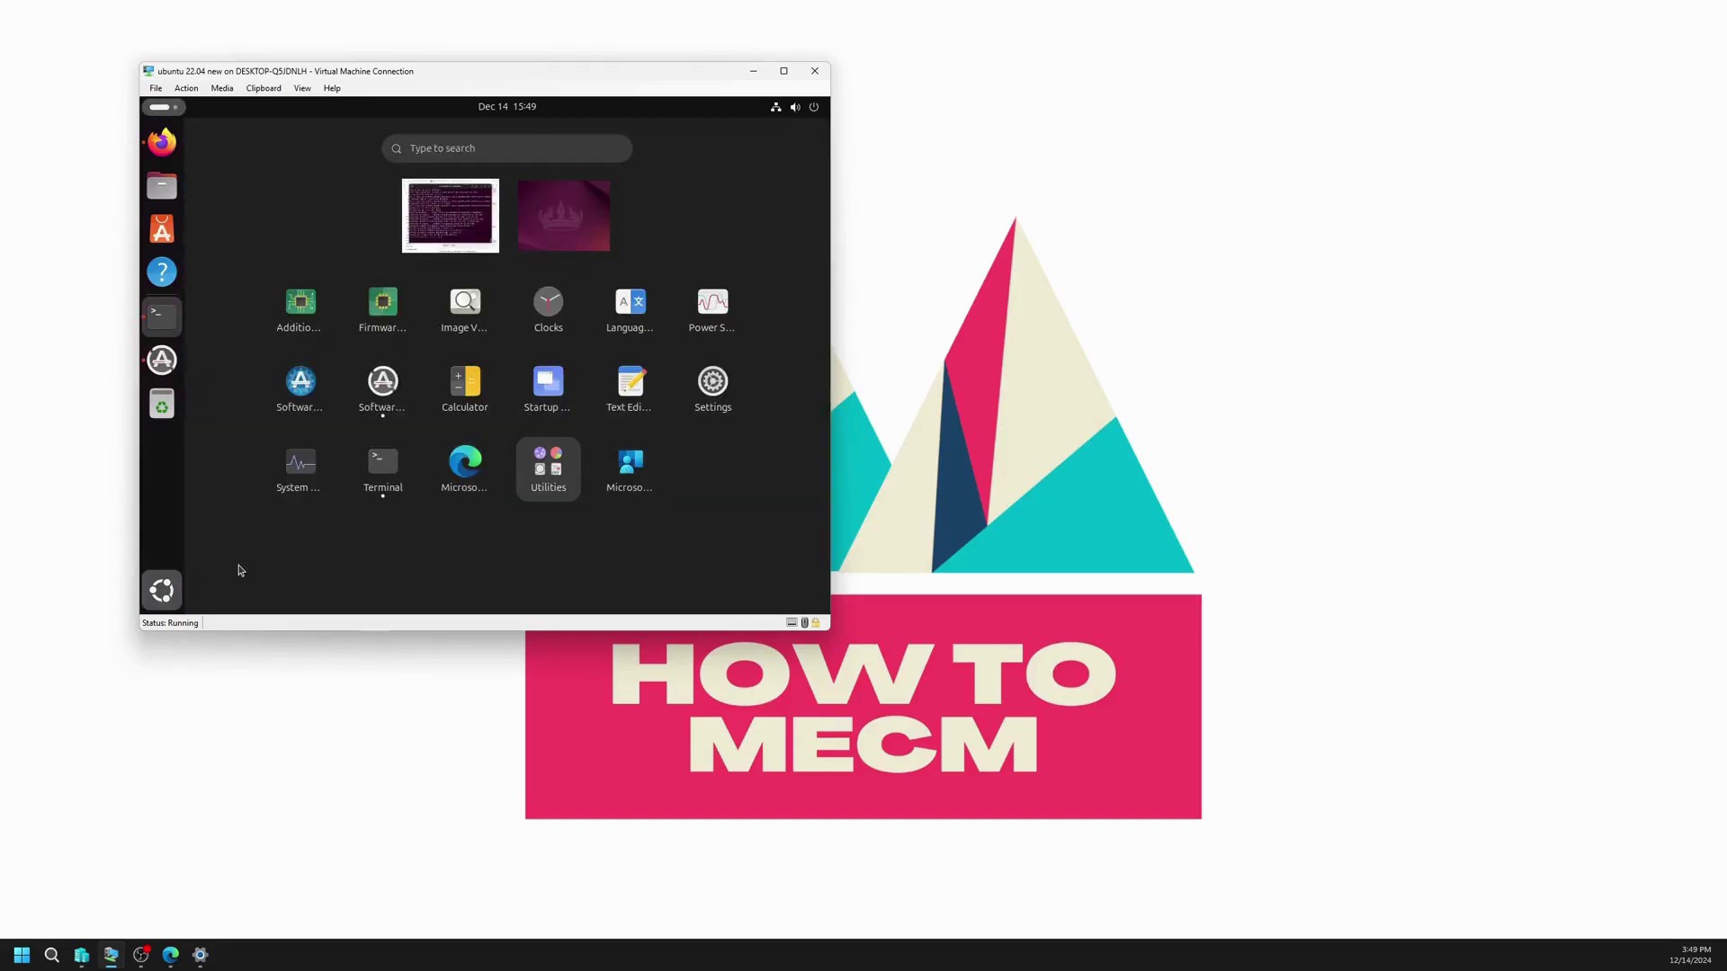
left_click(174, 602)
left_click(445, 548)
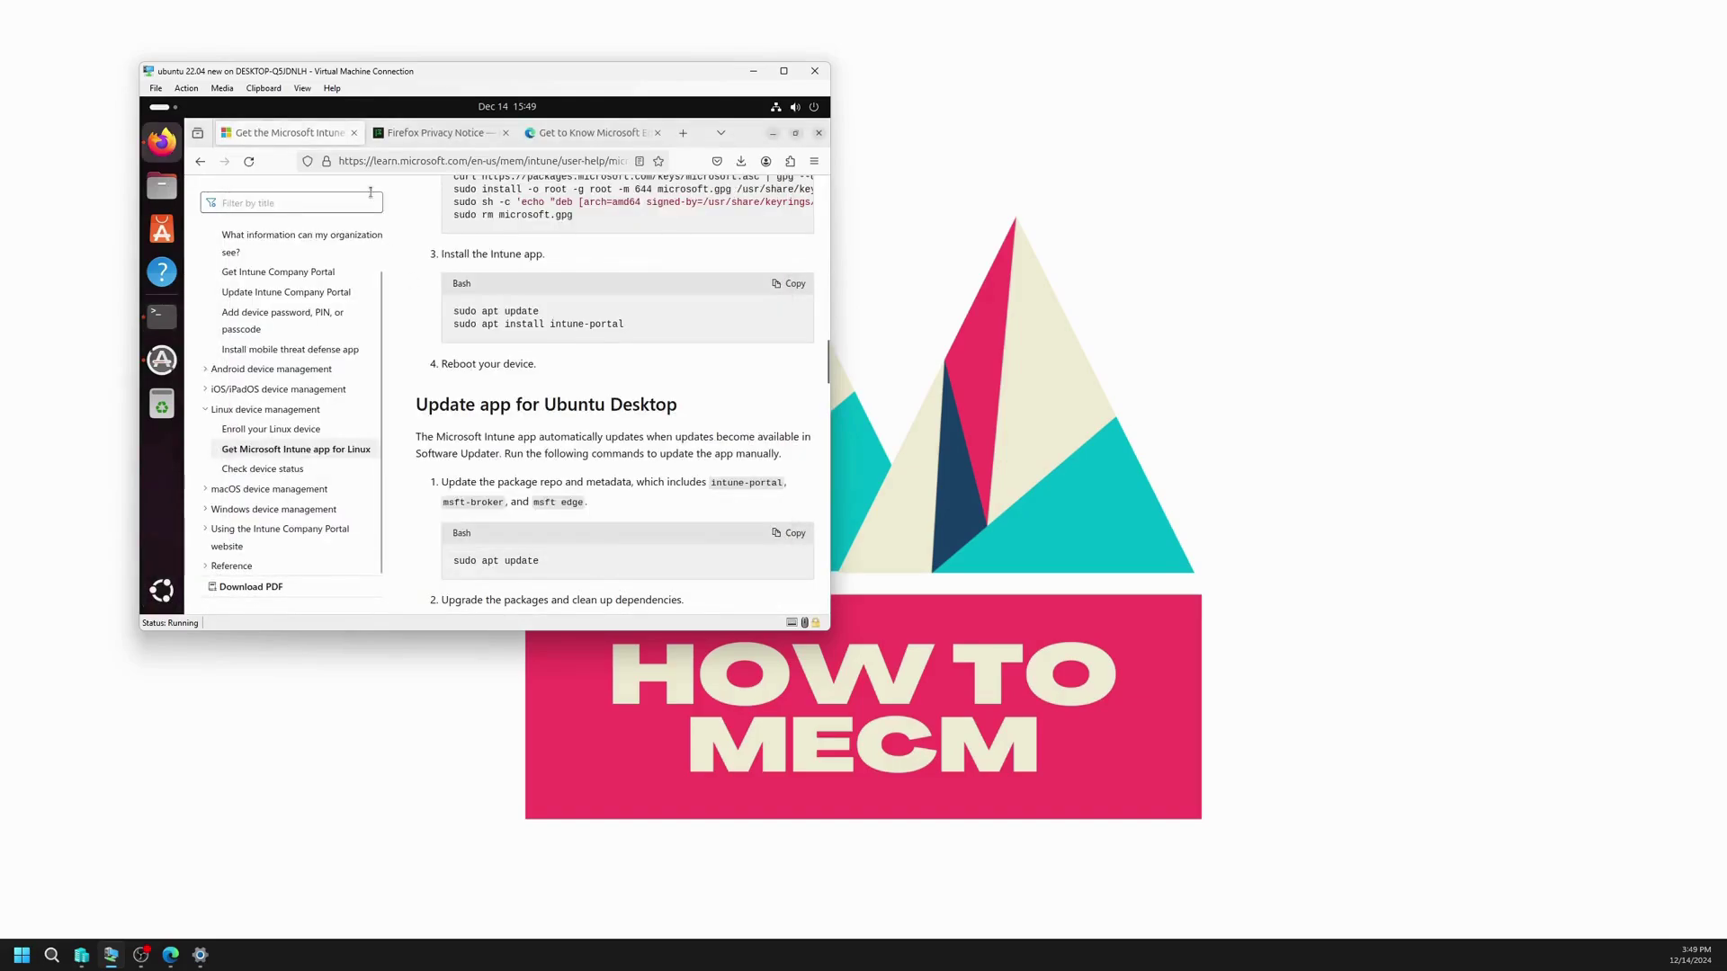
left_click(199, 161)
scroll(605, 422, "down", 3)
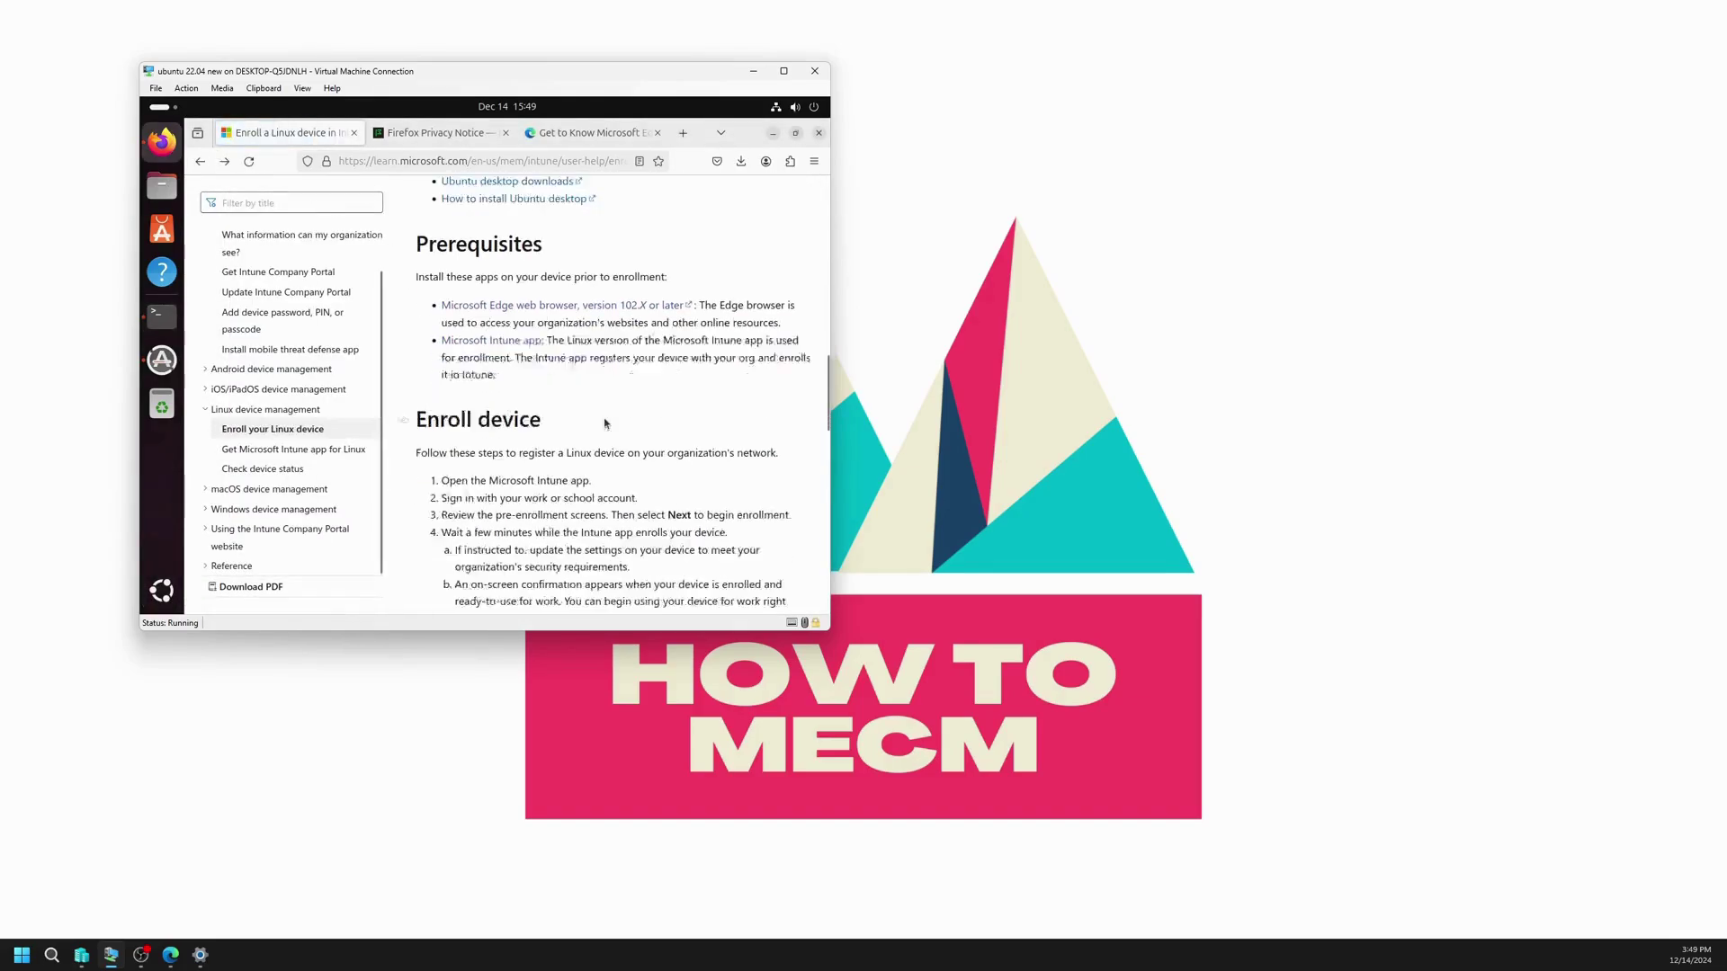
scroll(567, 437, "down", 2)
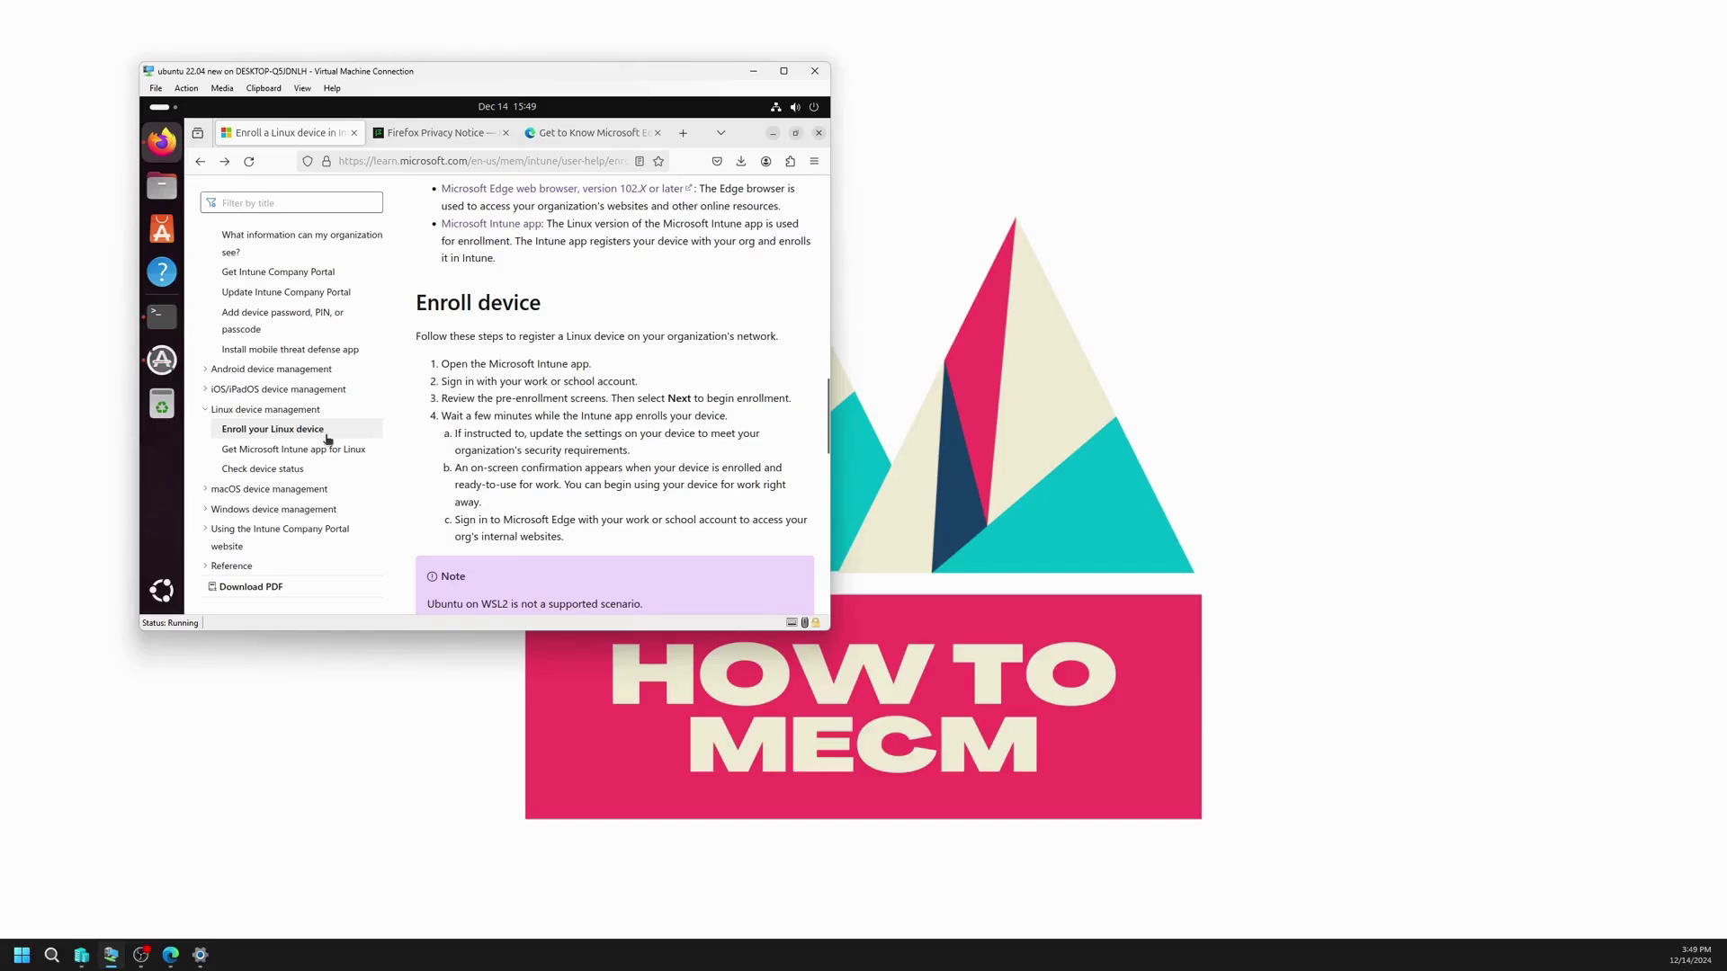
Step: Restart the Ubuntu VM from the top-bar power menu's Power Off options and confirm Restart
left_click(817, 106)
left_click(799, 148)
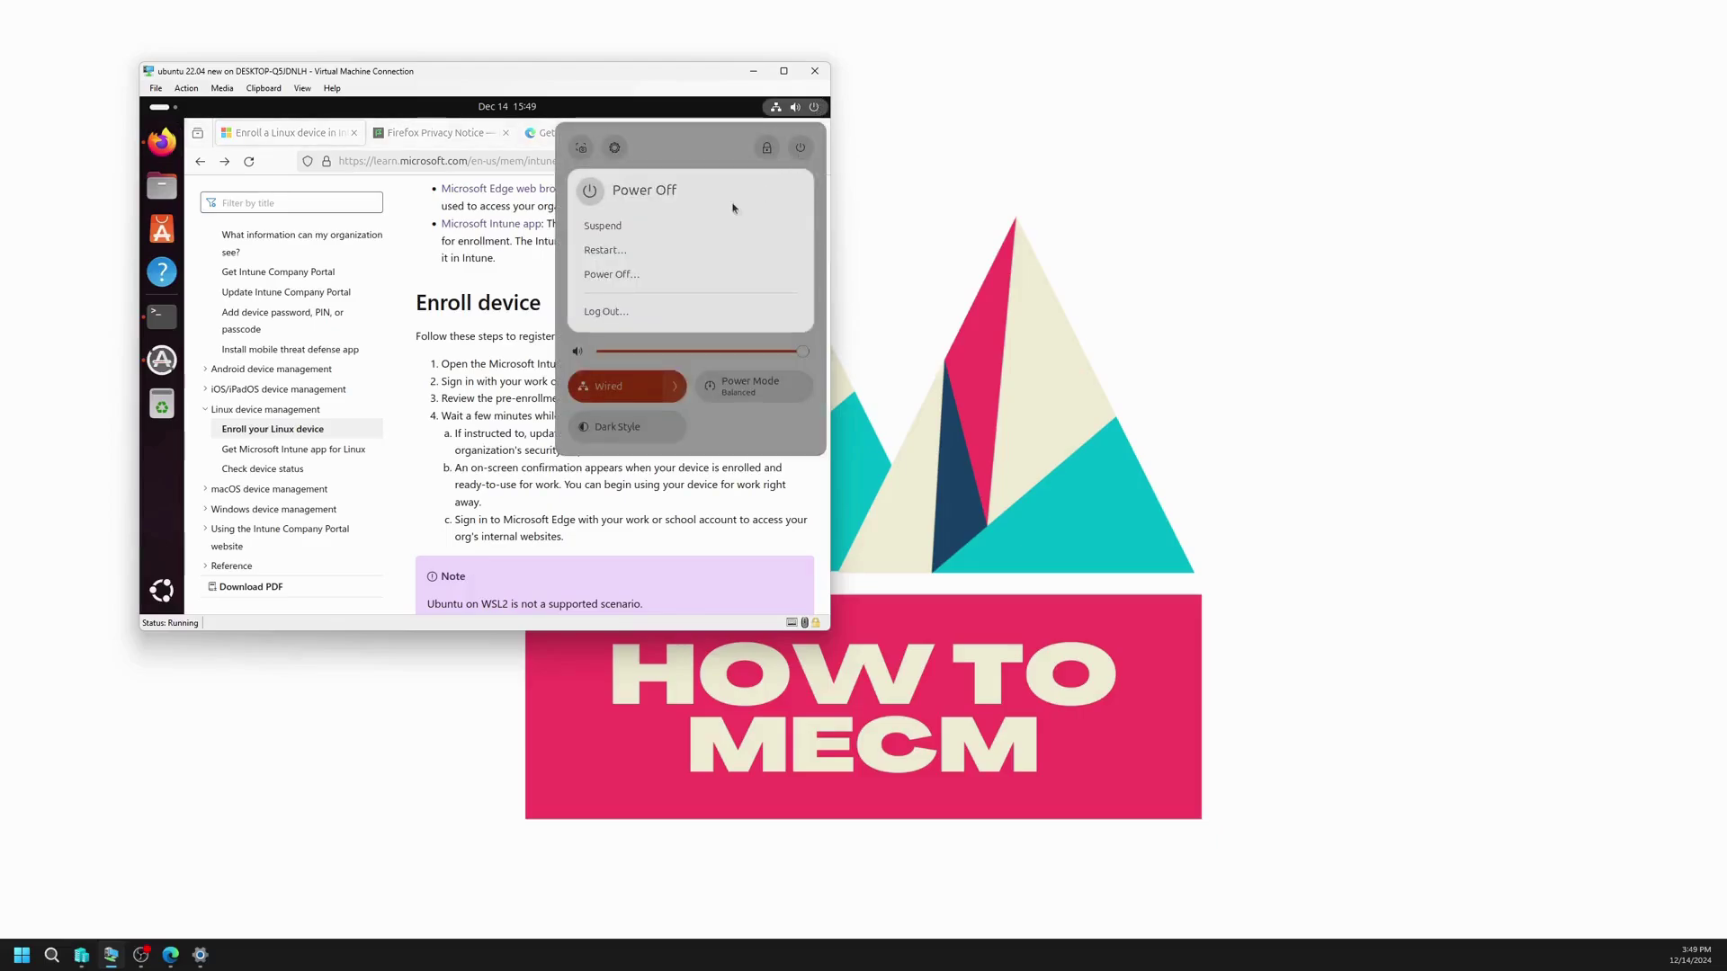
left_click(629, 250)
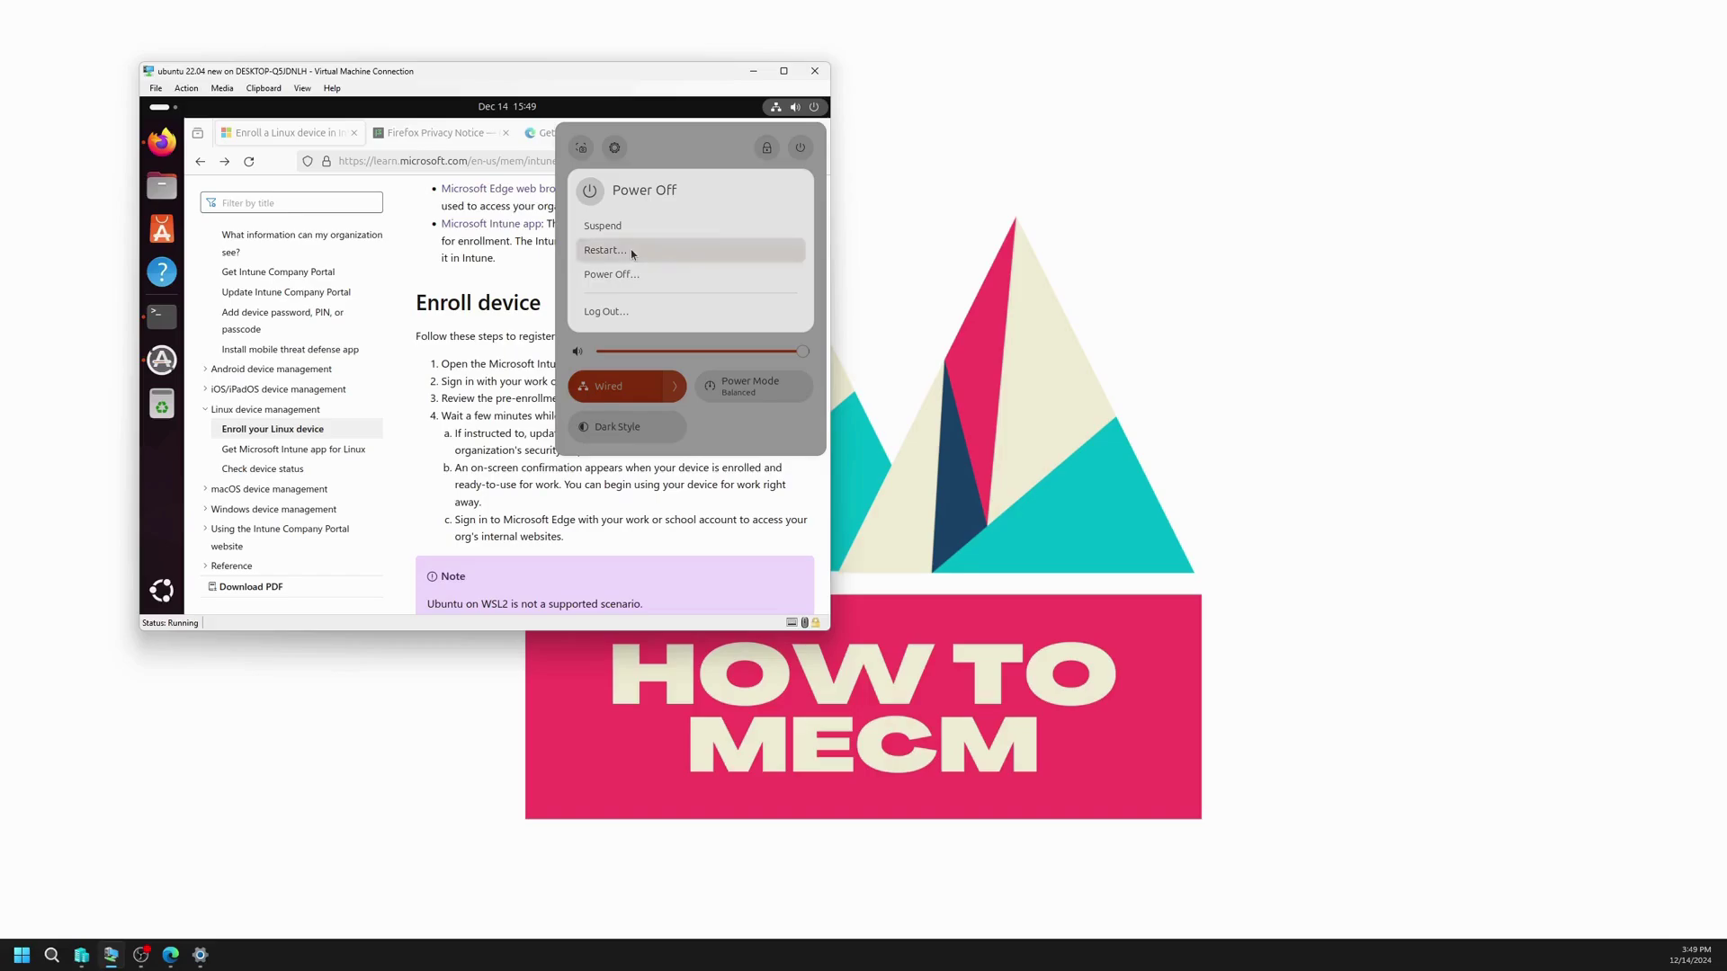
left_click(559, 387)
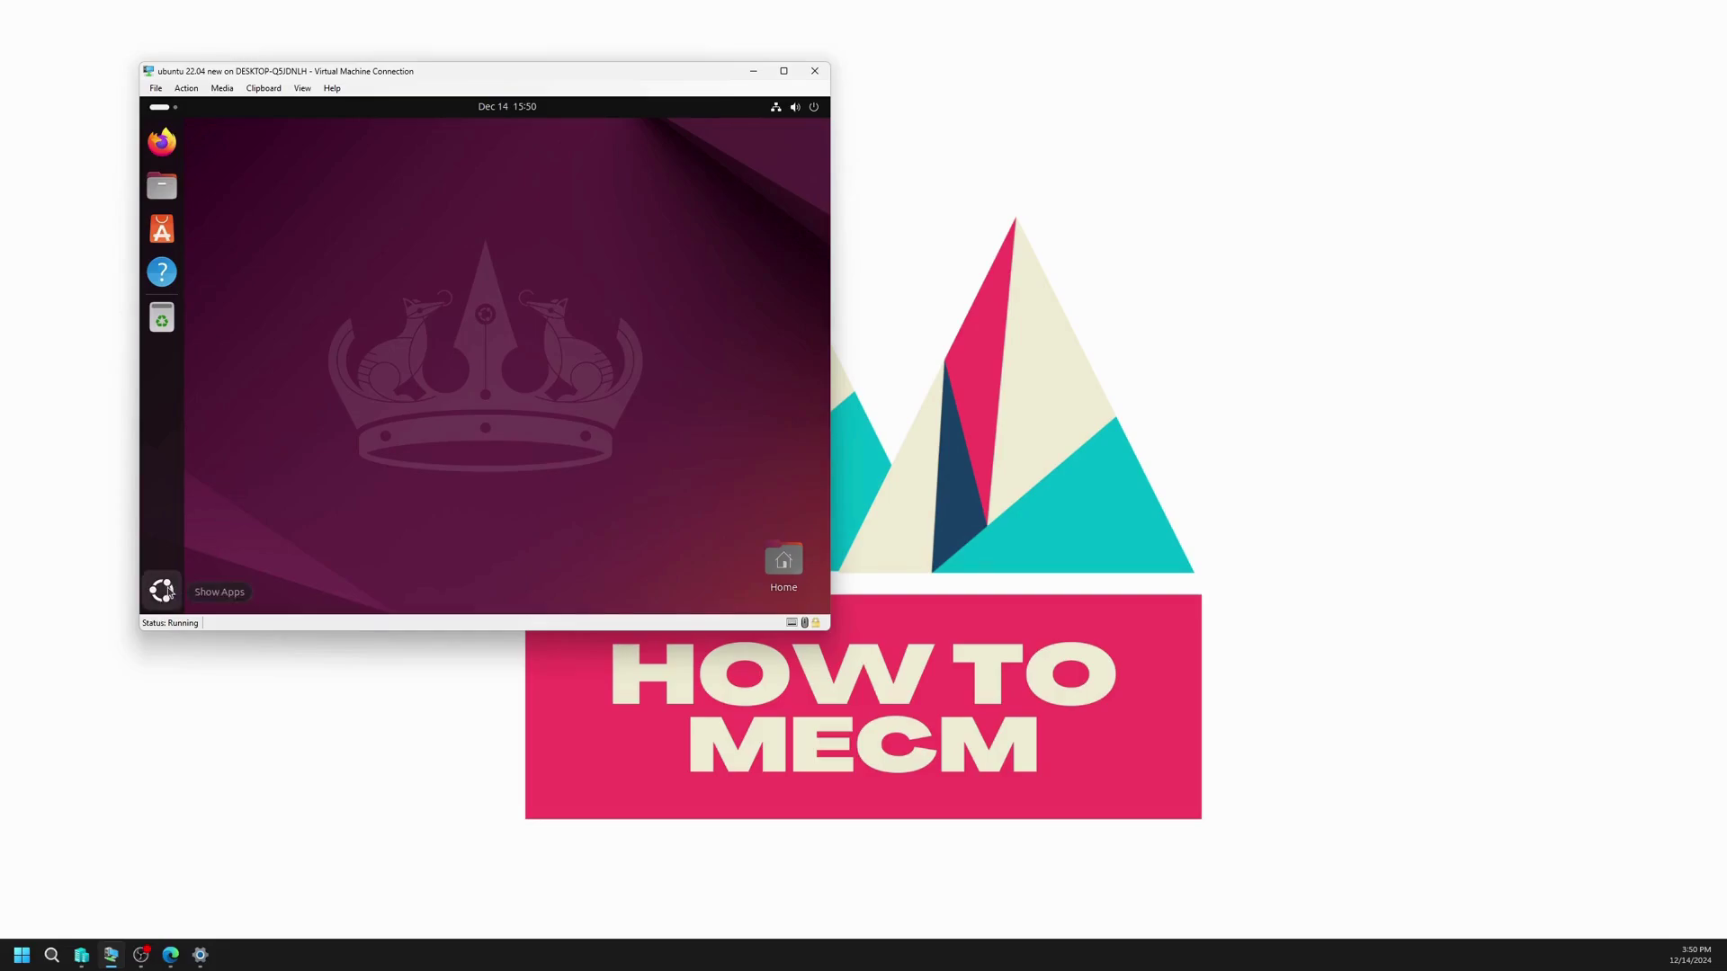
Step: Launch the Microsoft Intune app, start signing in, and submit the work account e-mail
left_click(164, 591)
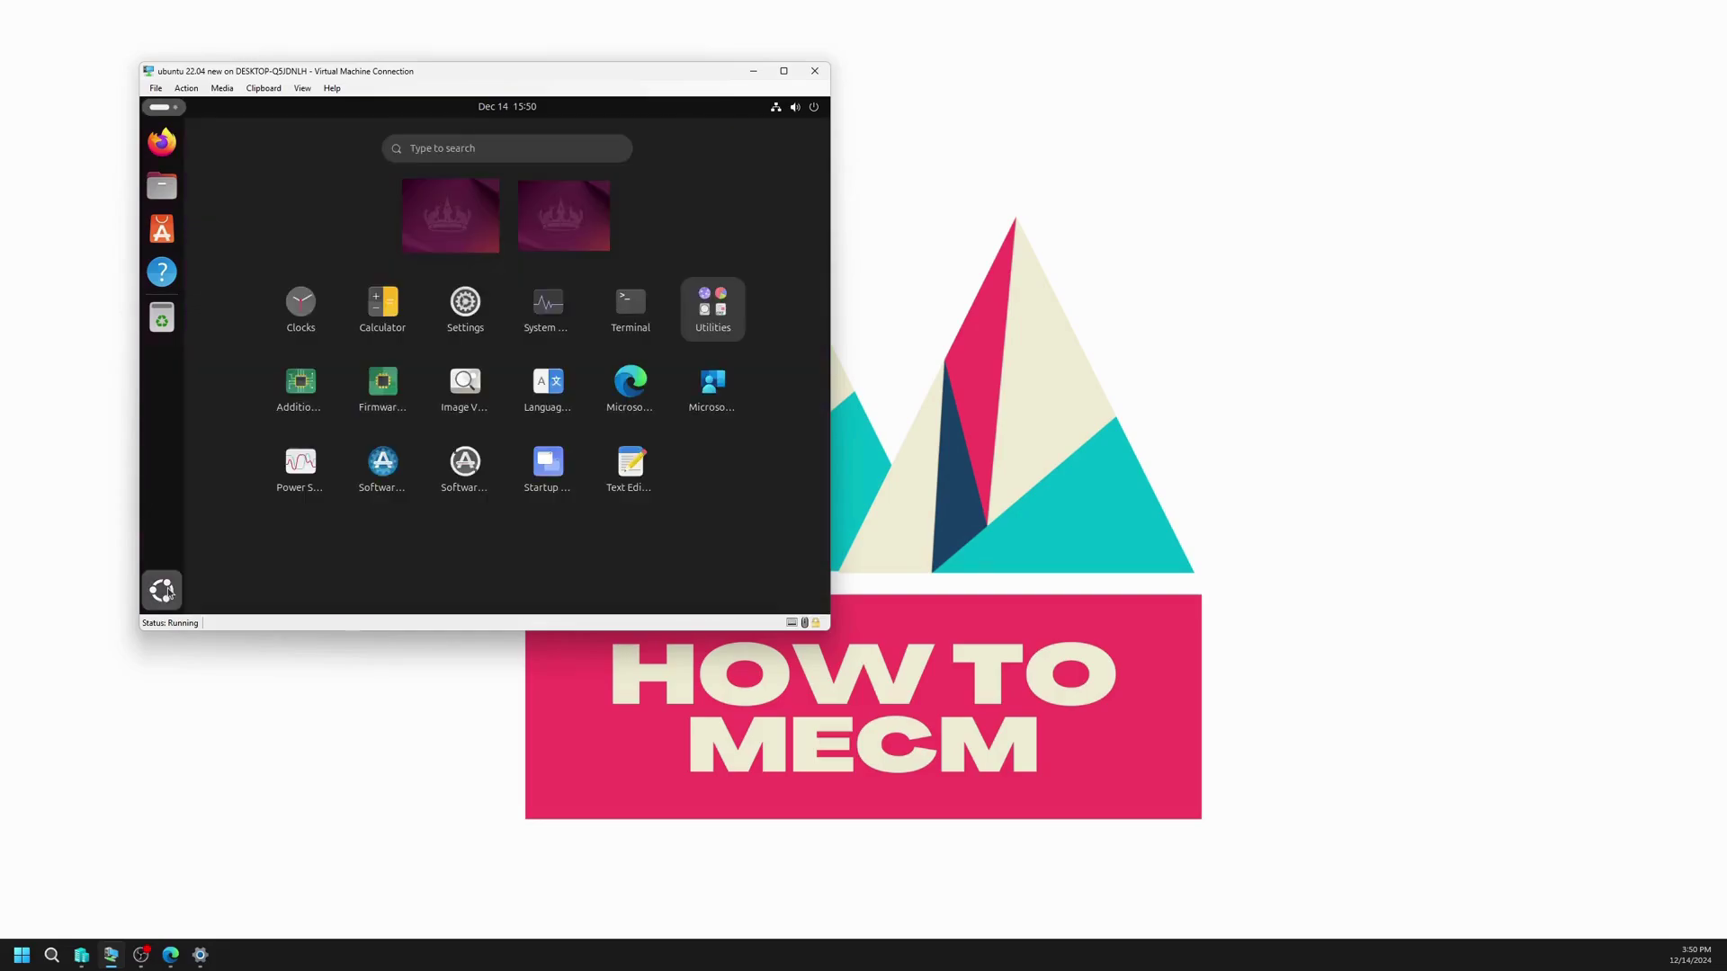
left_click(722, 410)
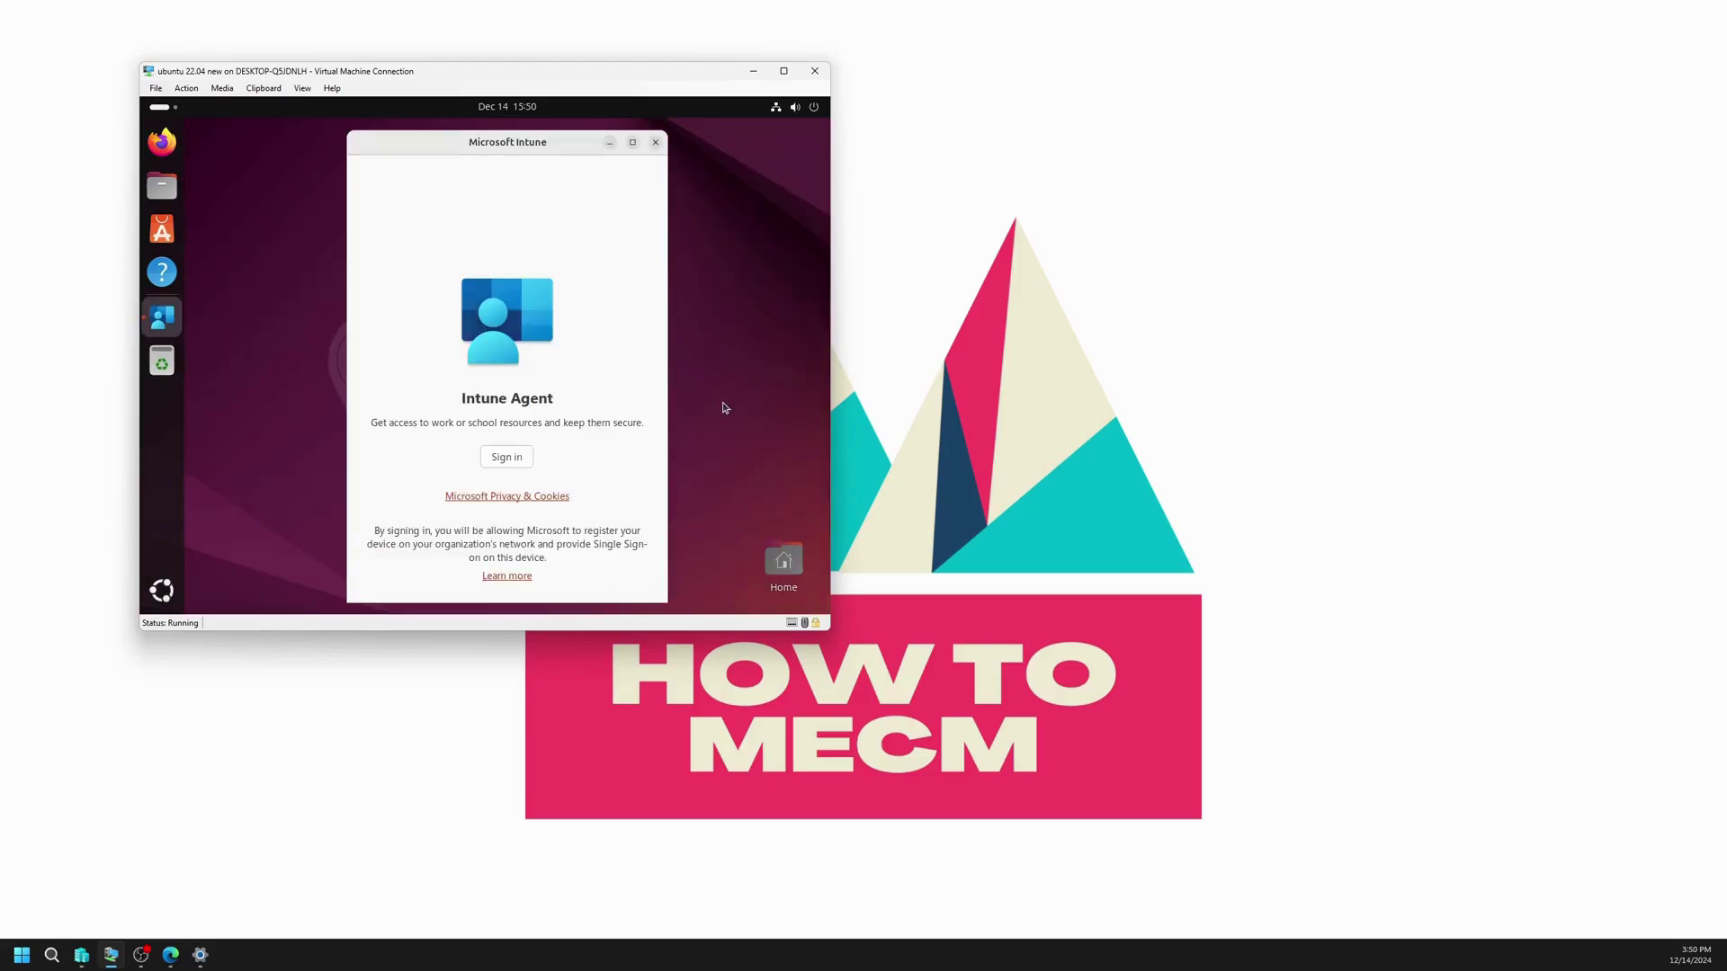
left_click(498, 461)
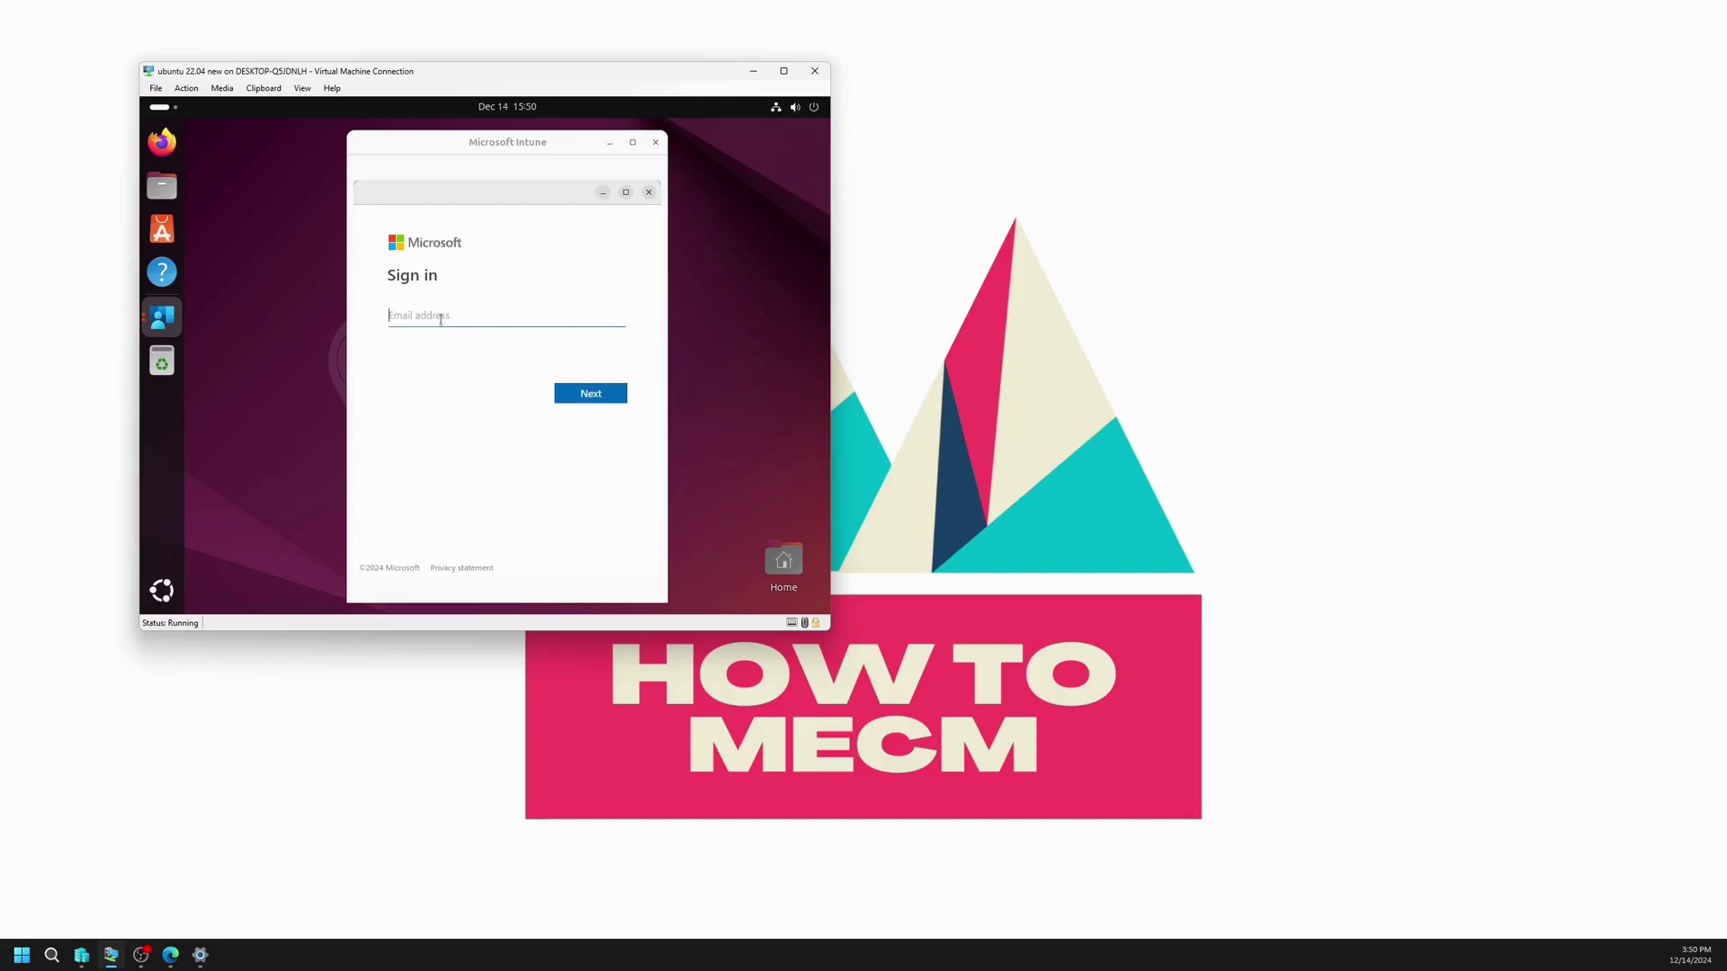
key("Return")
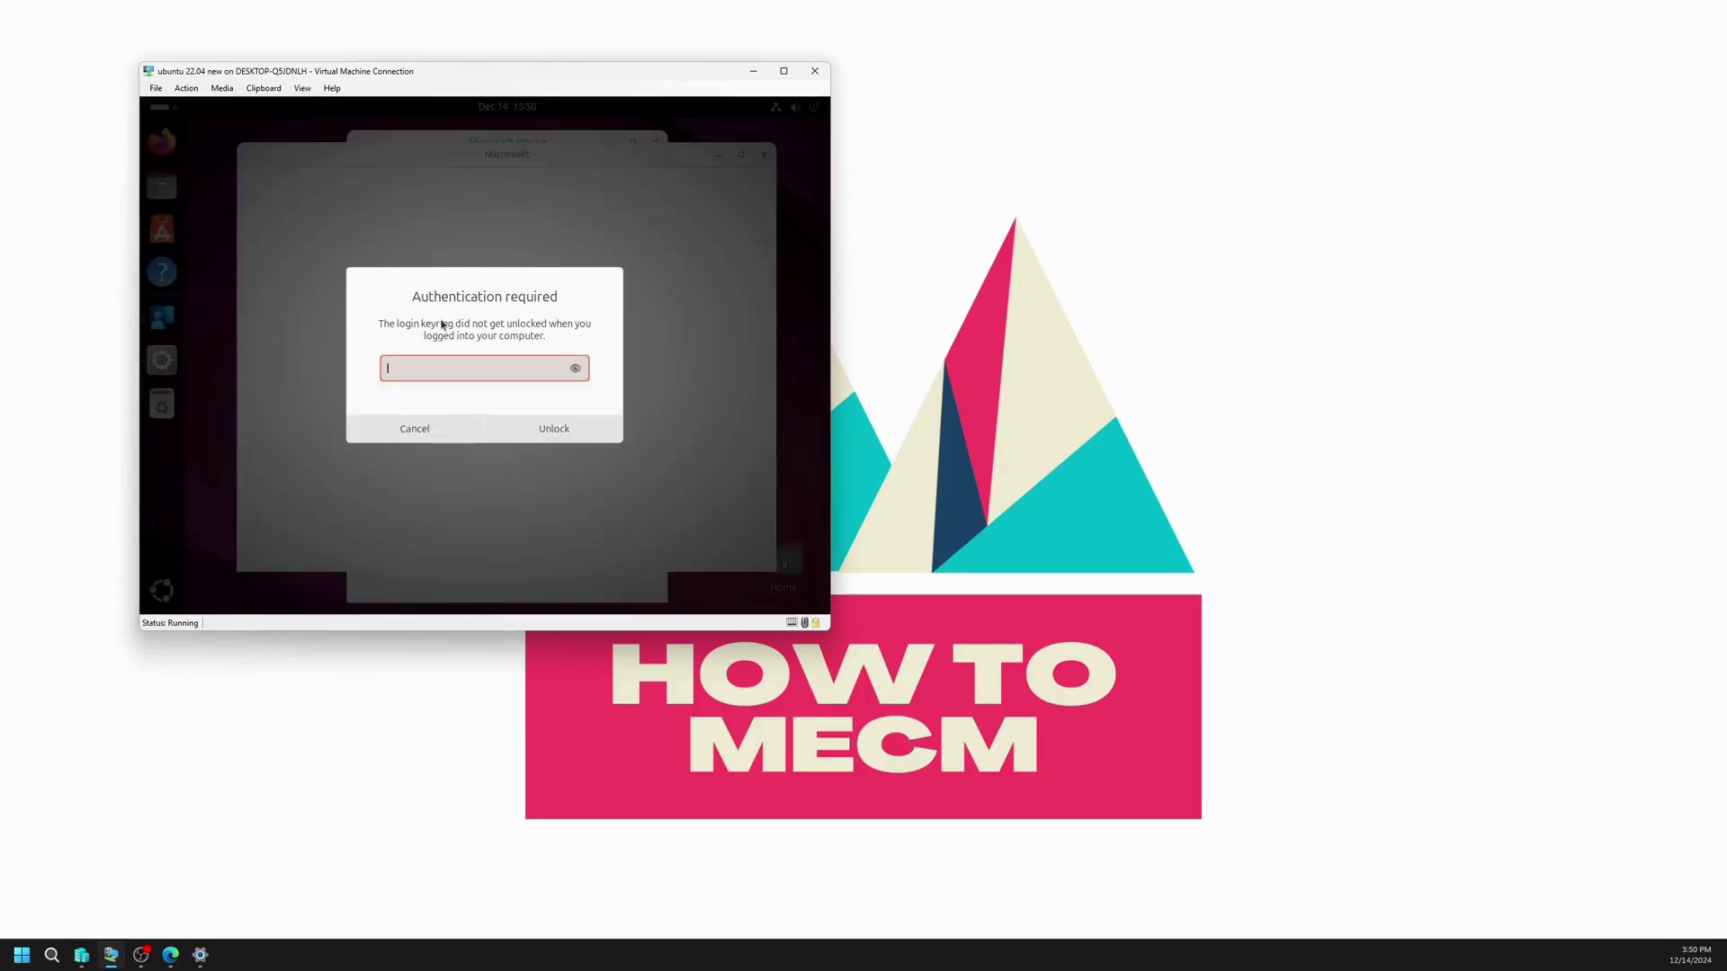
Step: Unlock the login keyring with its password, then enter the account password to sign in
type("************")
key("Return")
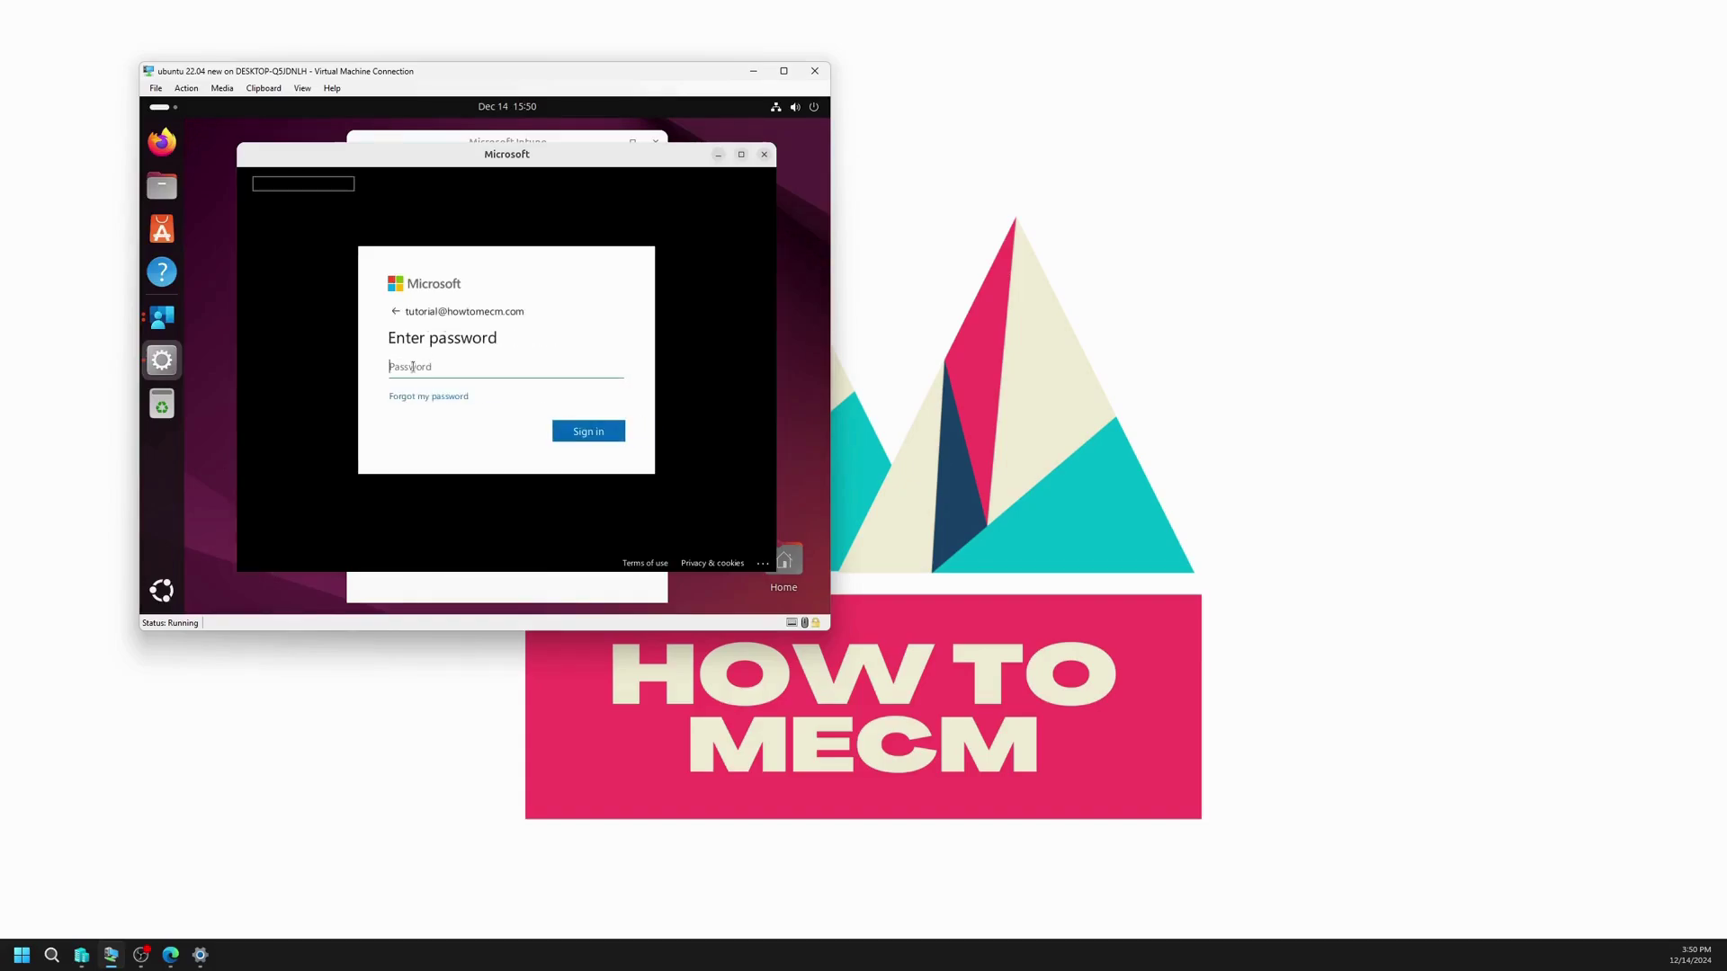
type("**************")
key("Return")
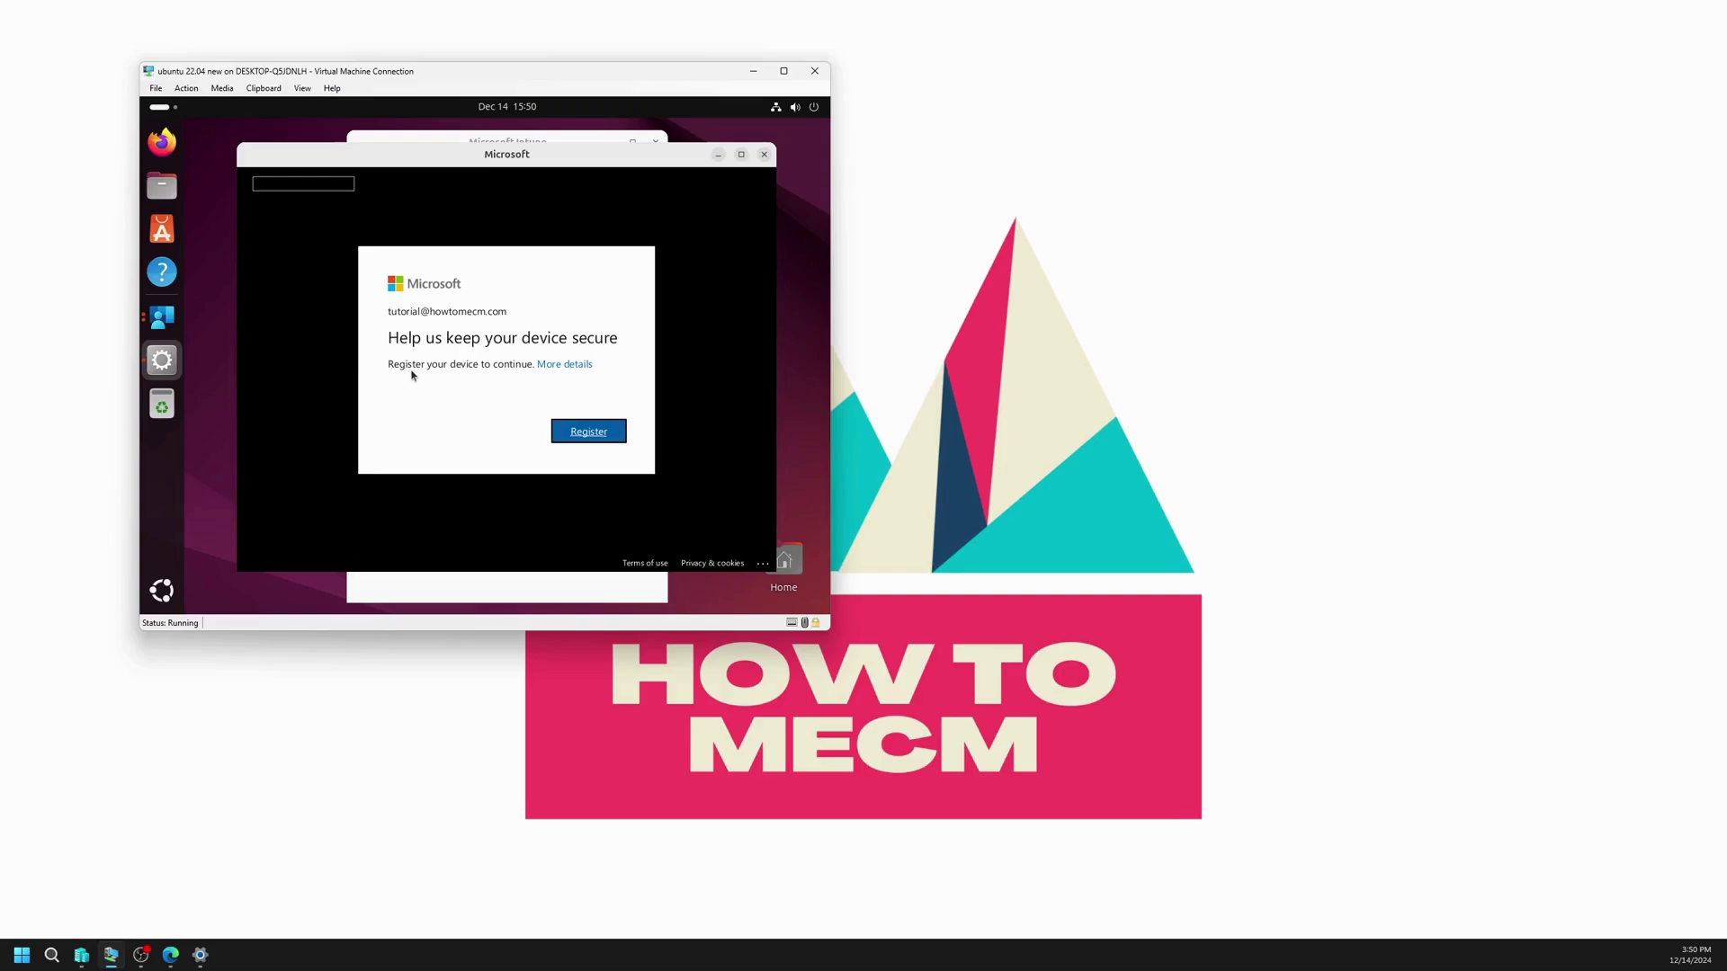
Step: Register the device, Begin setup and enrollment, then review clubuntu's Compliant status in the Intune app
left_click(570, 439)
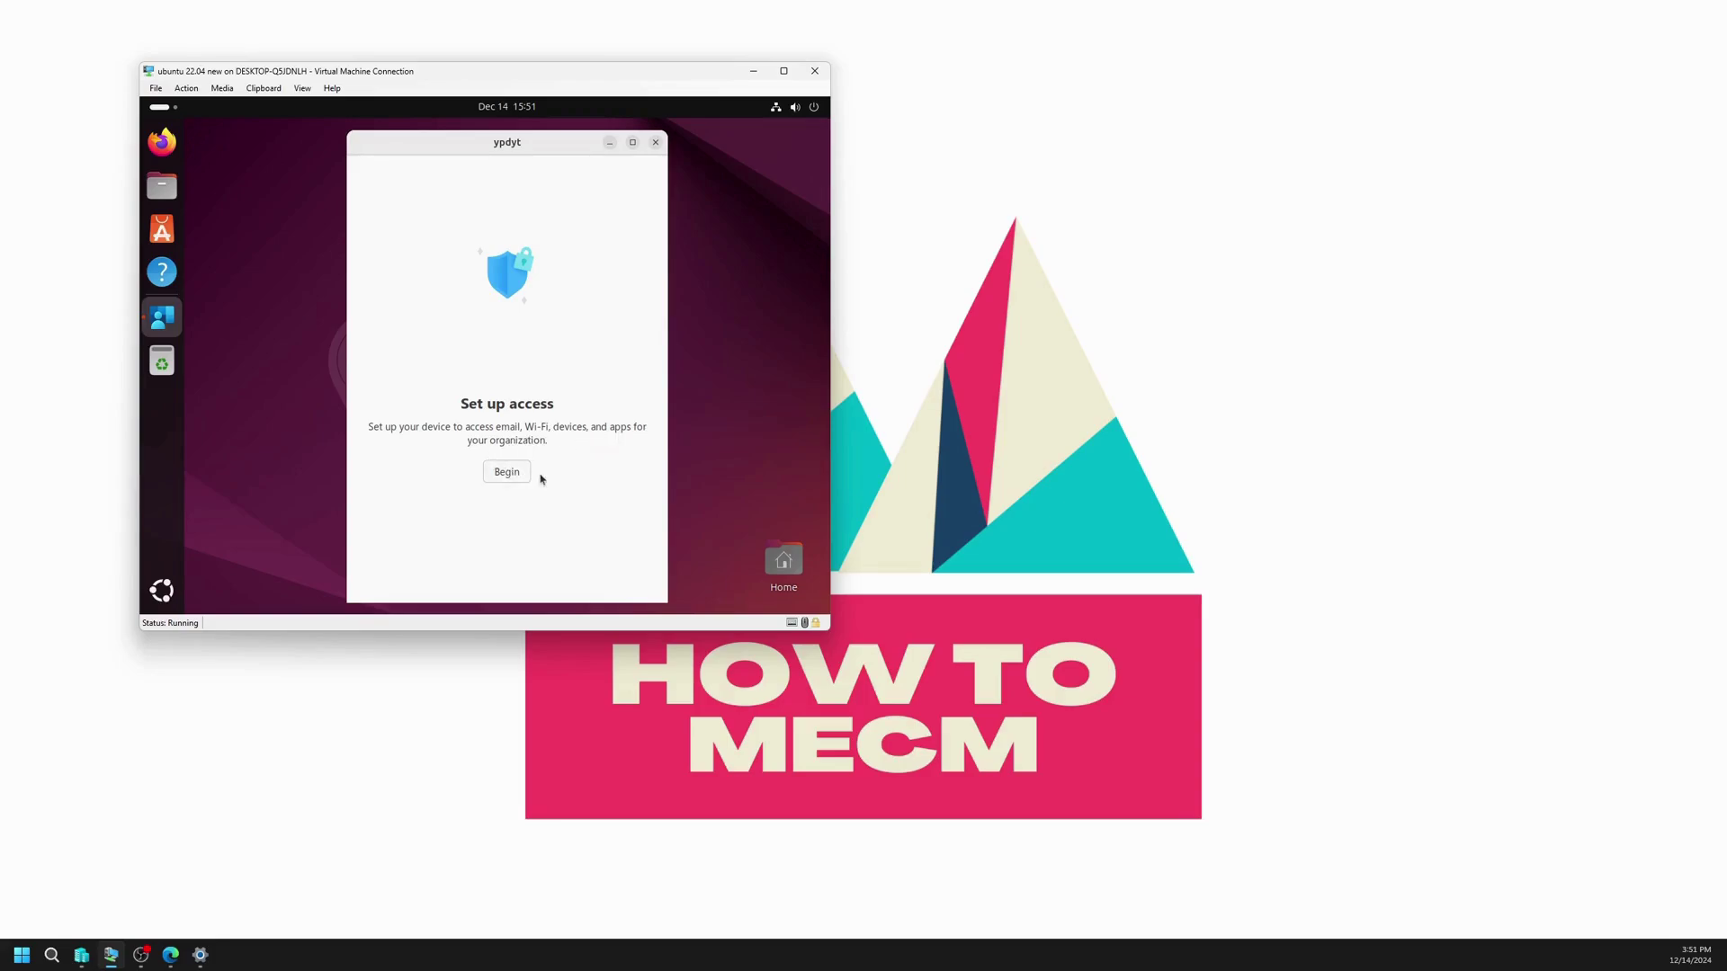
left_click(507, 475)
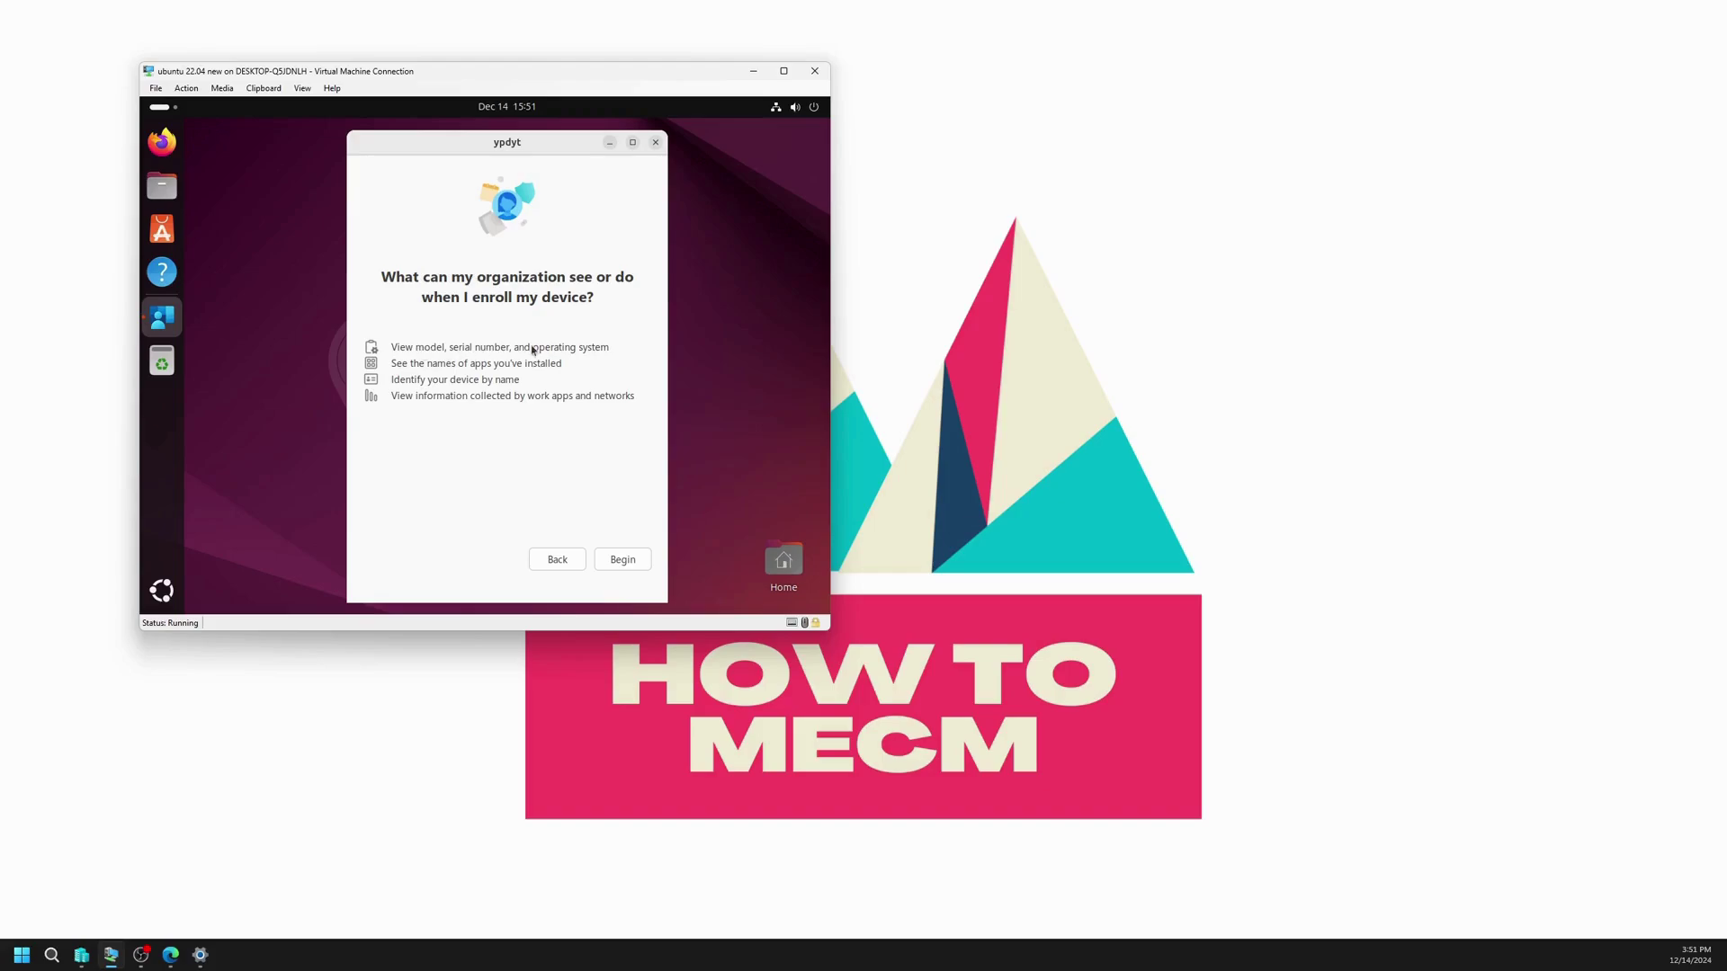
left_click(622, 559)
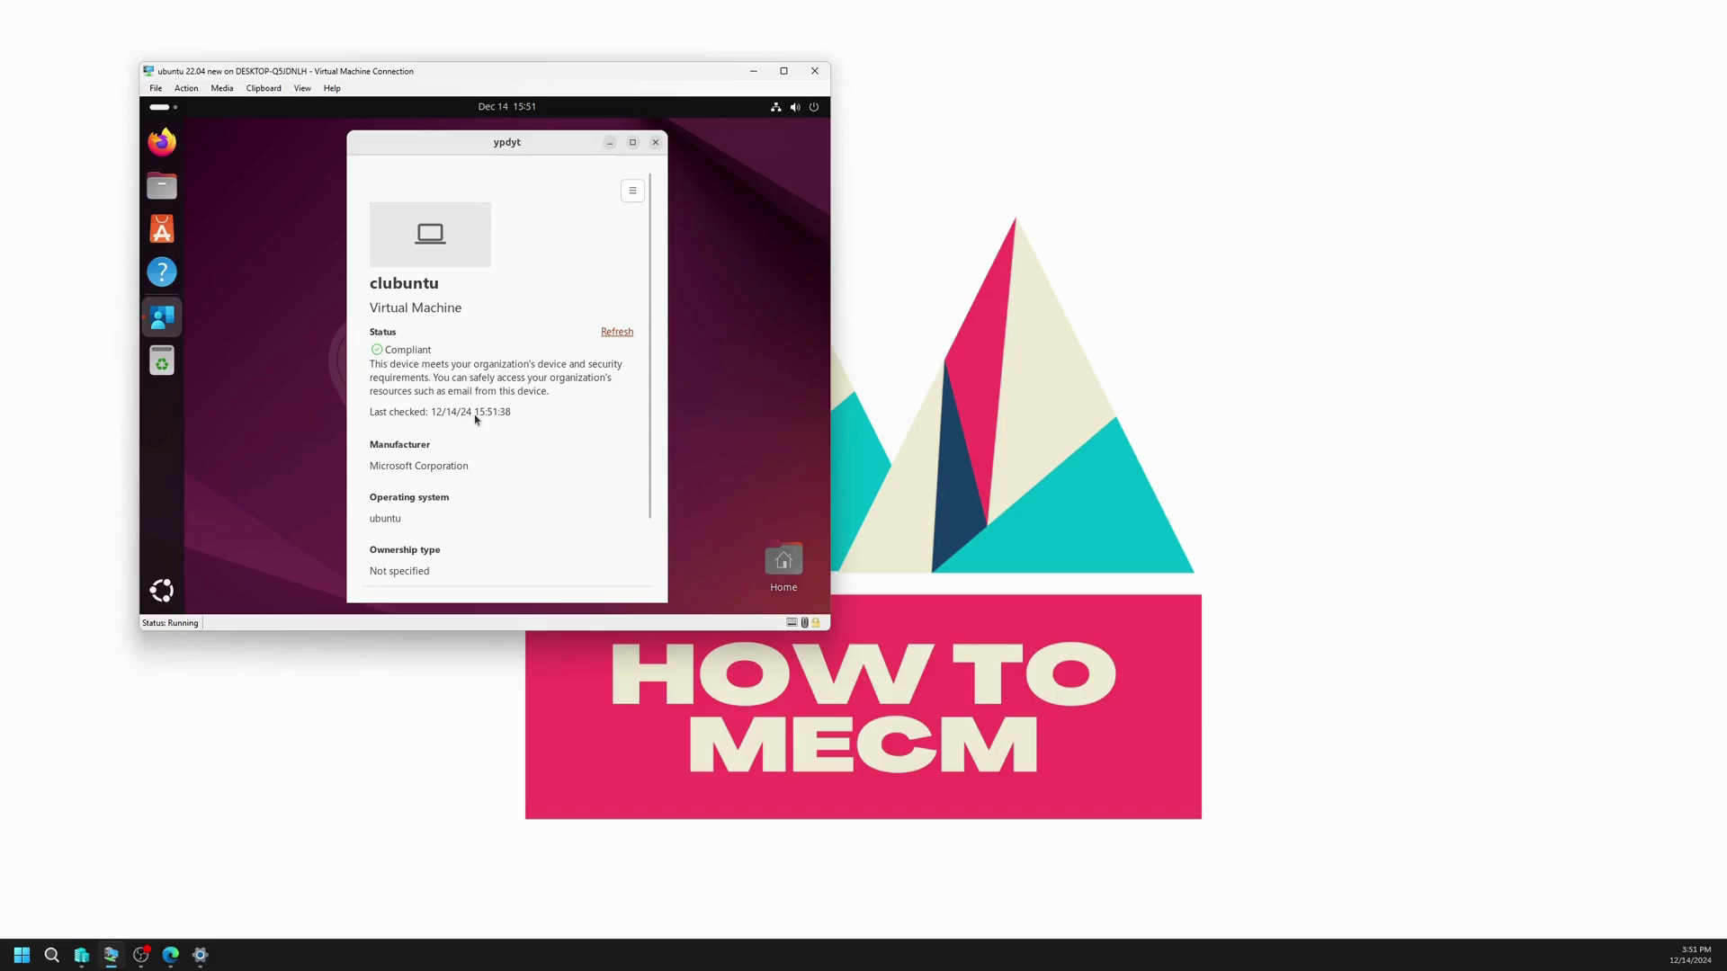
scroll(486, 411, "down", 2)
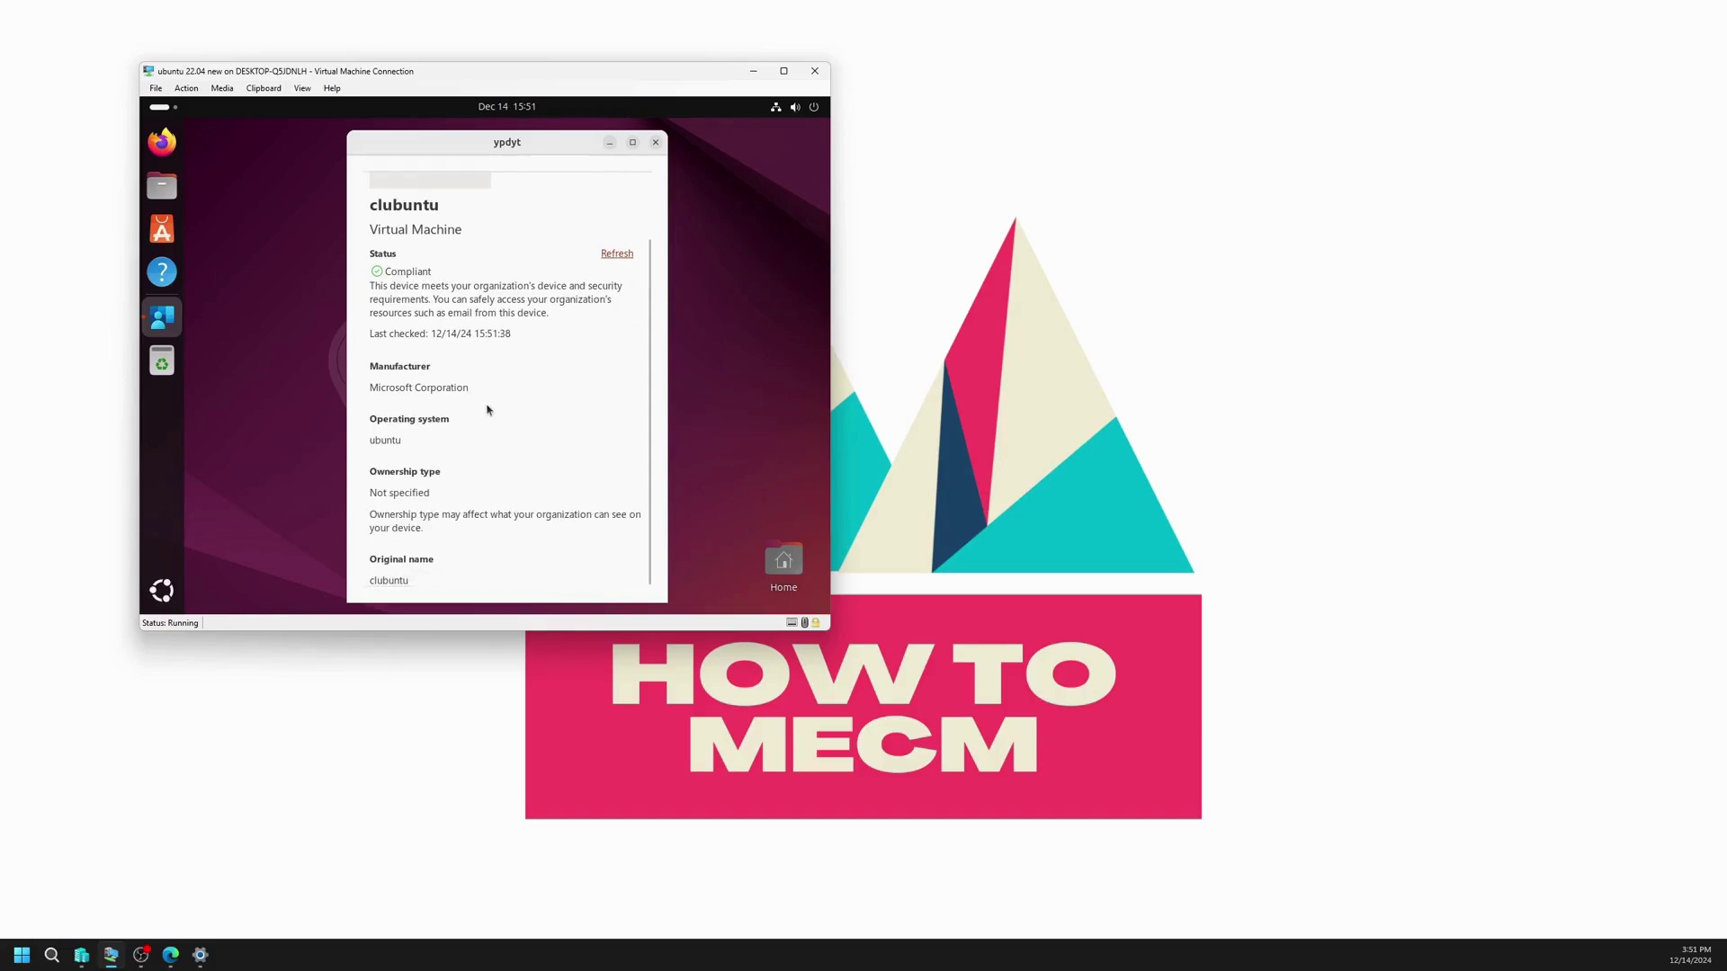
scroll(487, 410, "up", 2)
scroll(488, 410, "down", 2)
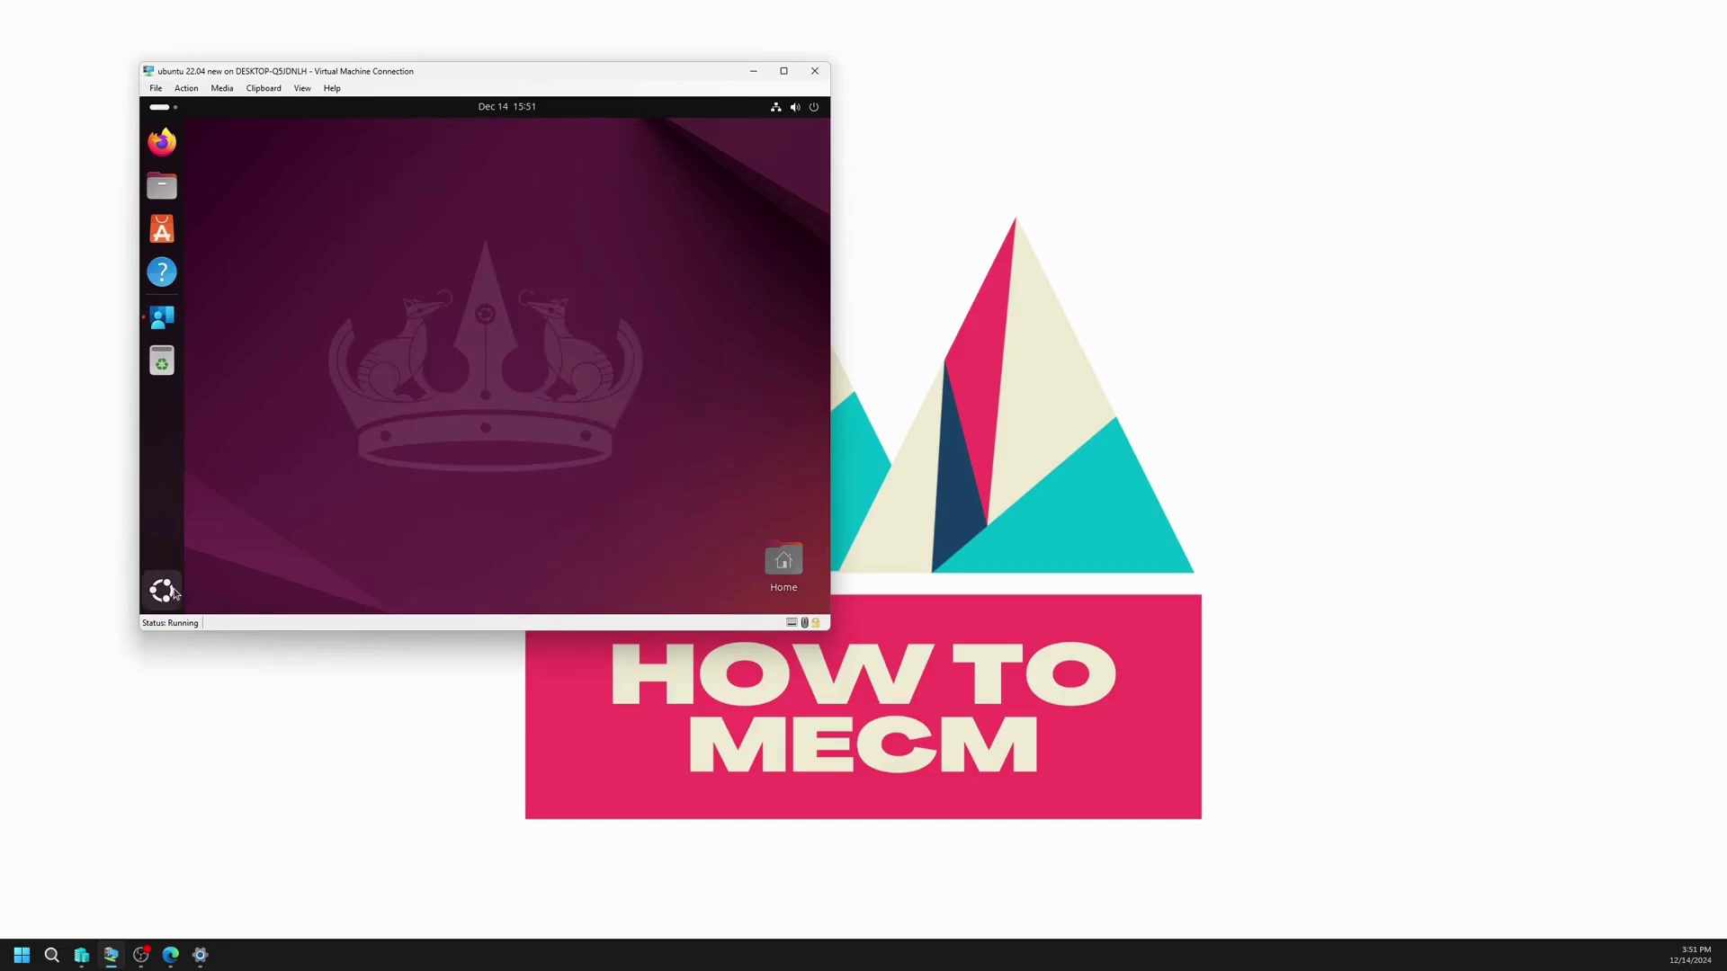
left_click(162, 317)
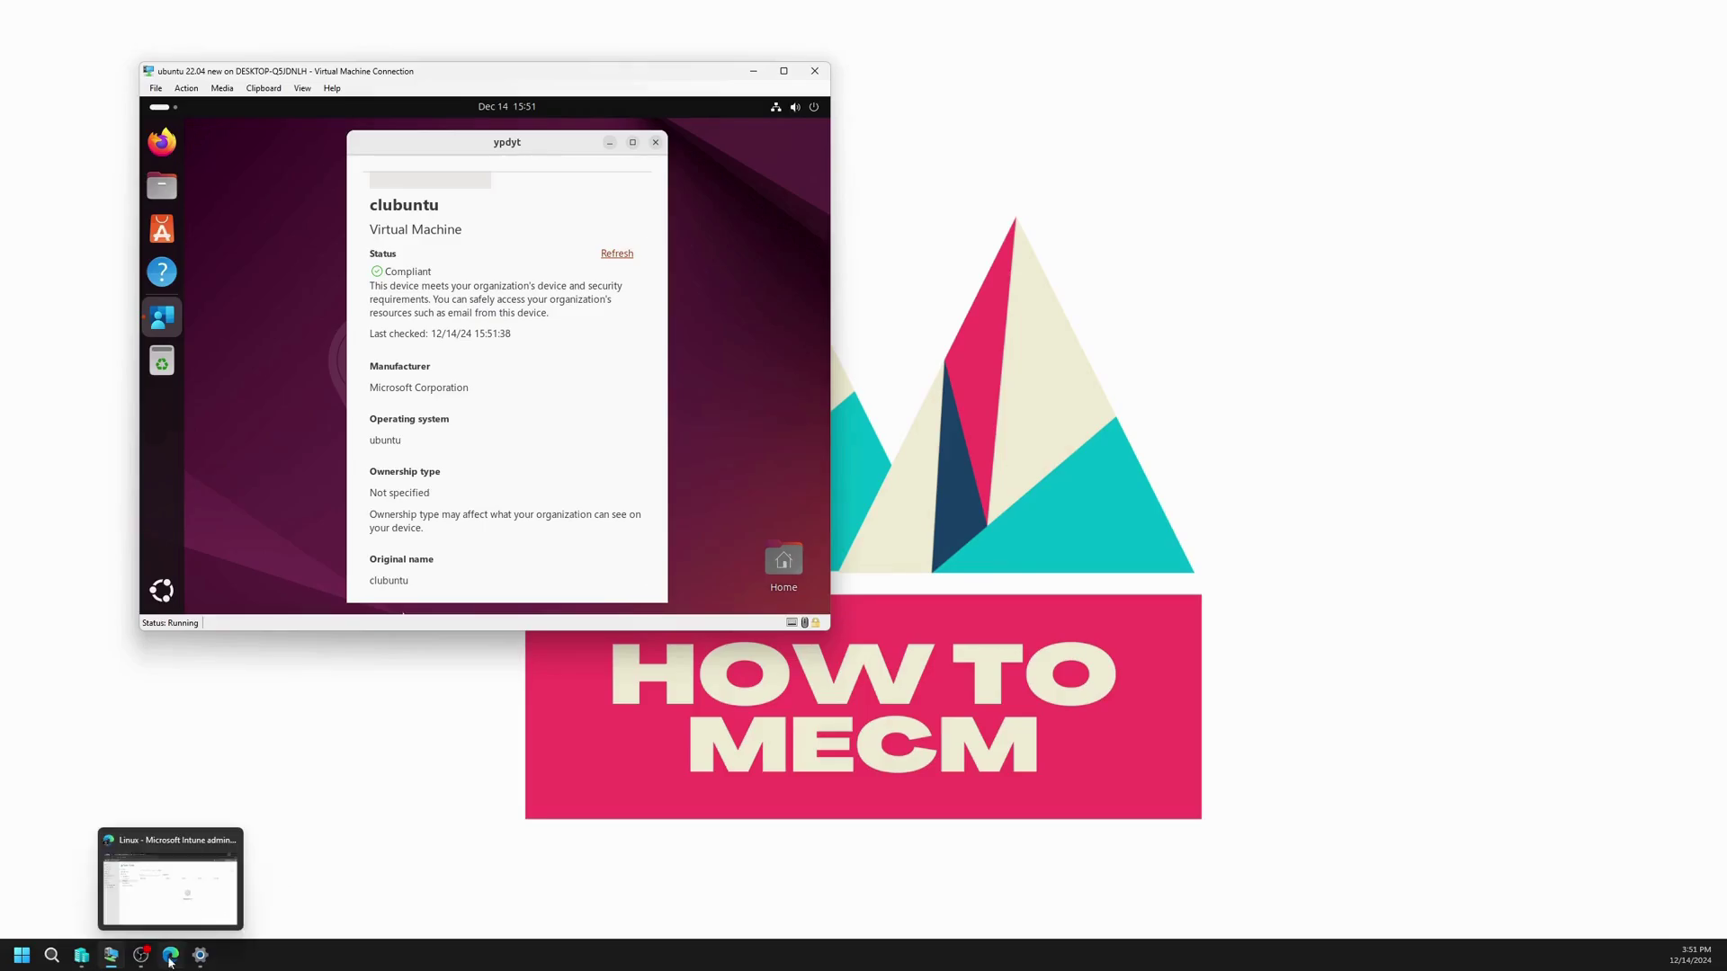
Step: Switch to the Intune admin center, maximize it, and return to the devices overview
left_click(170, 959)
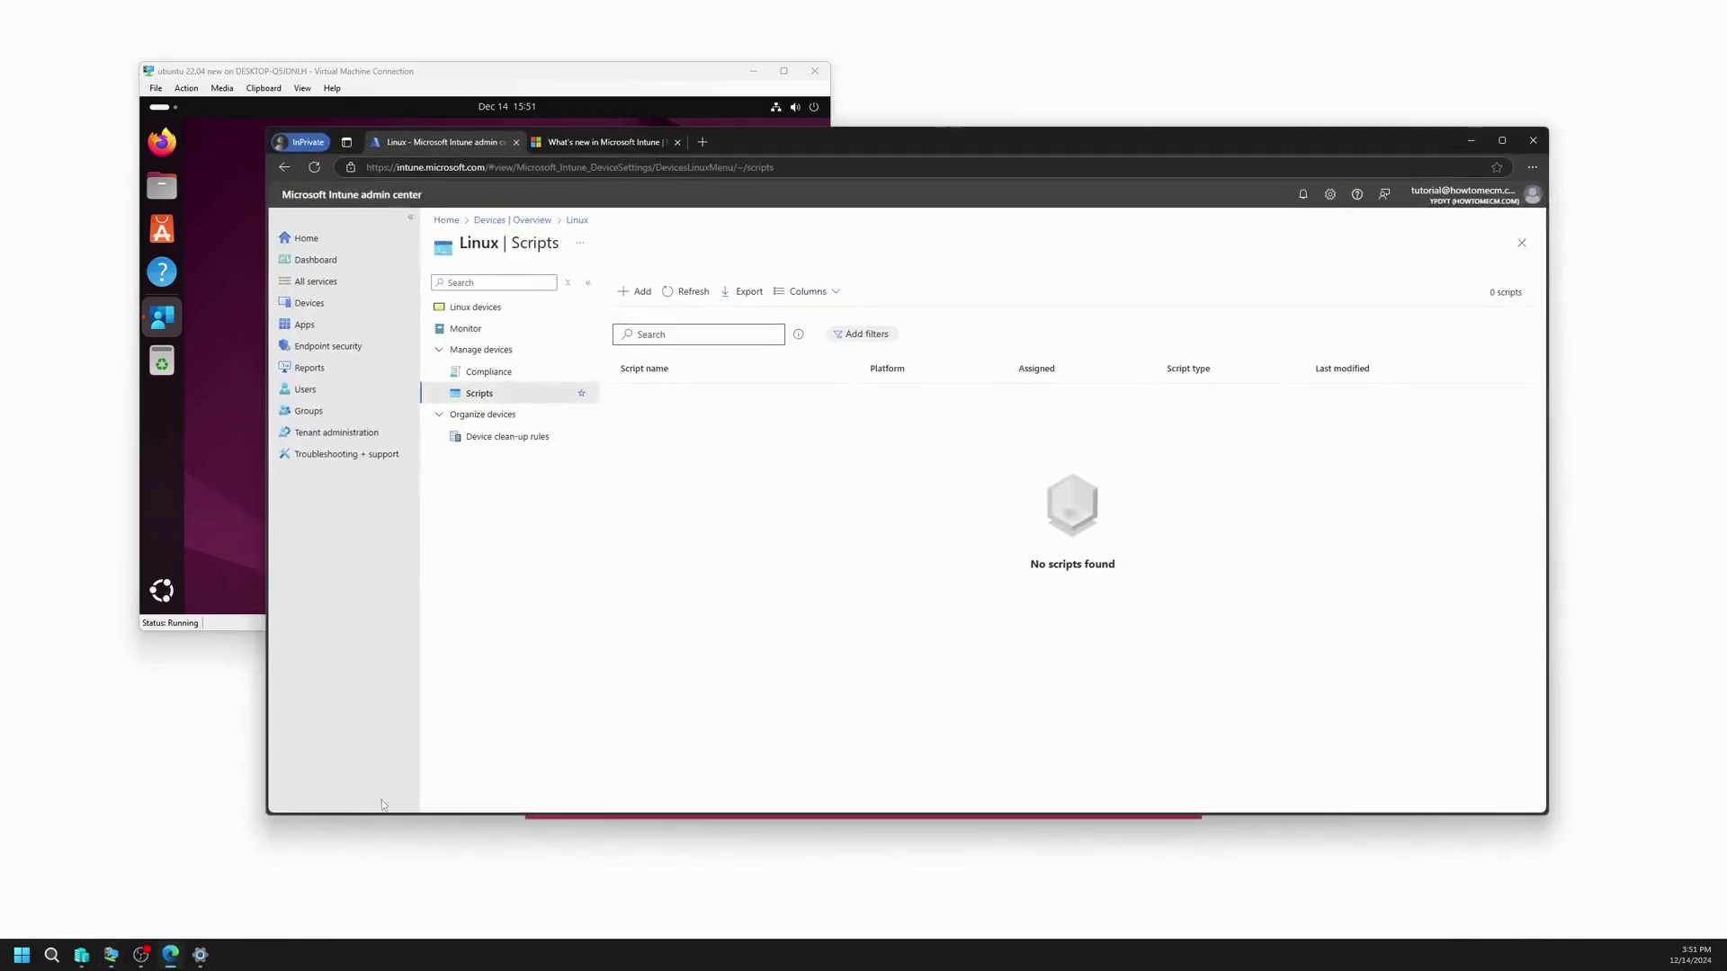
double_click(827, 146)
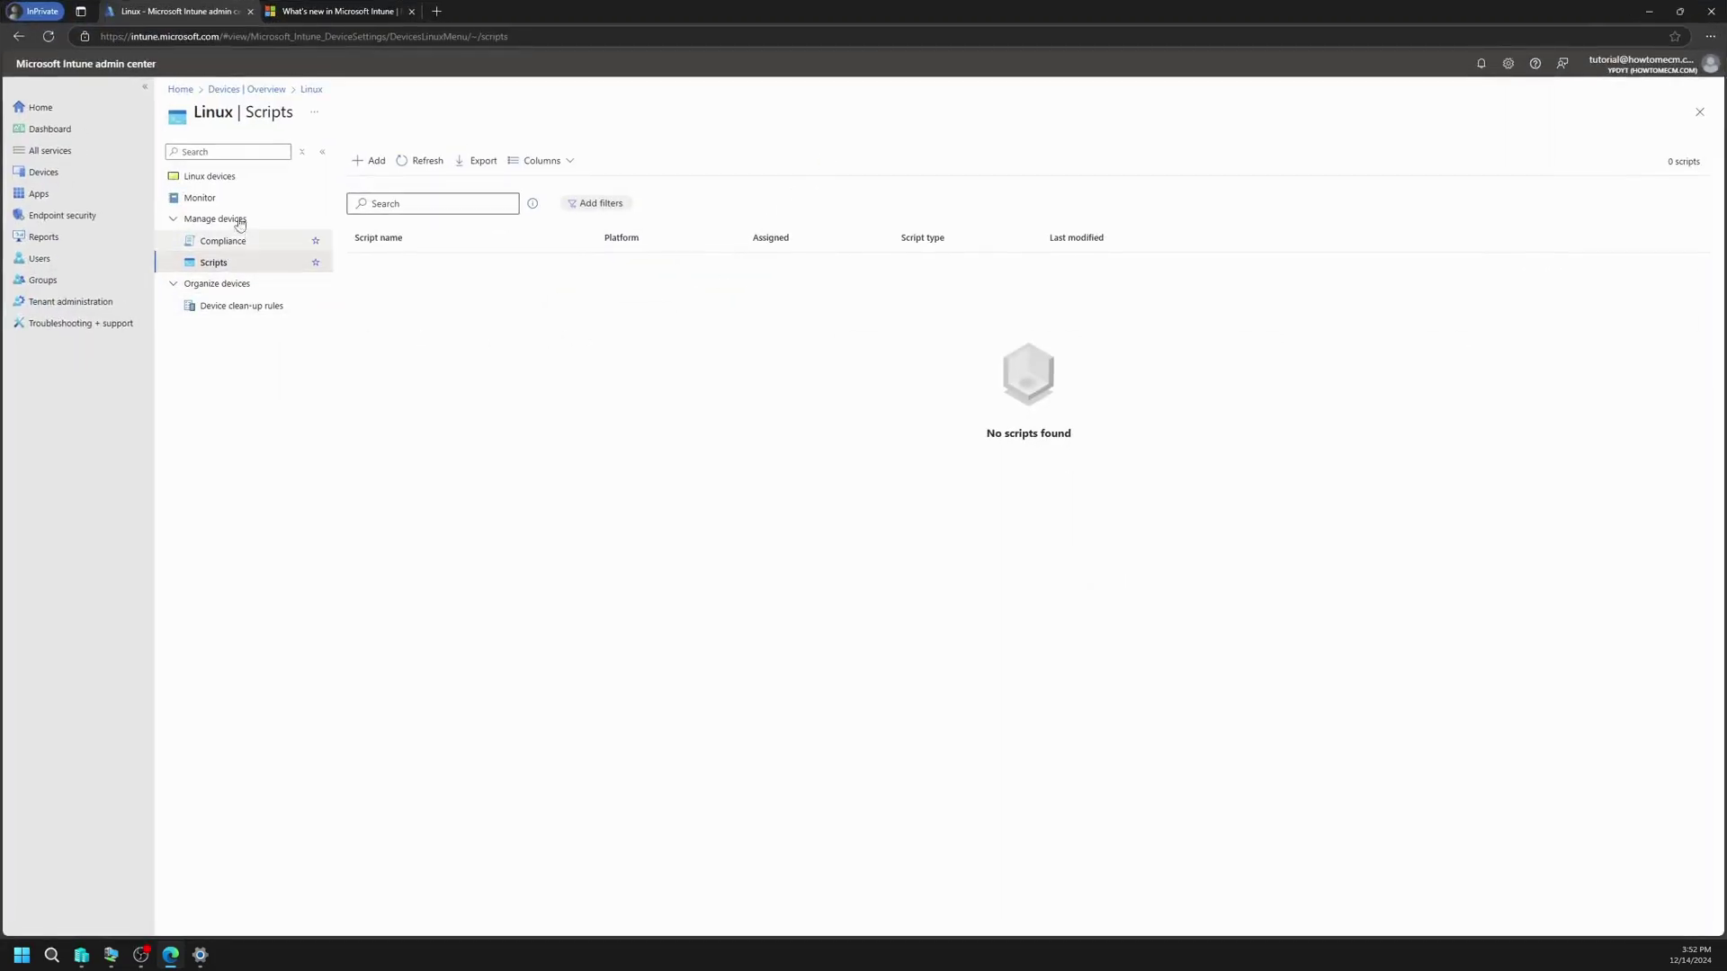
left_click(428, 165)
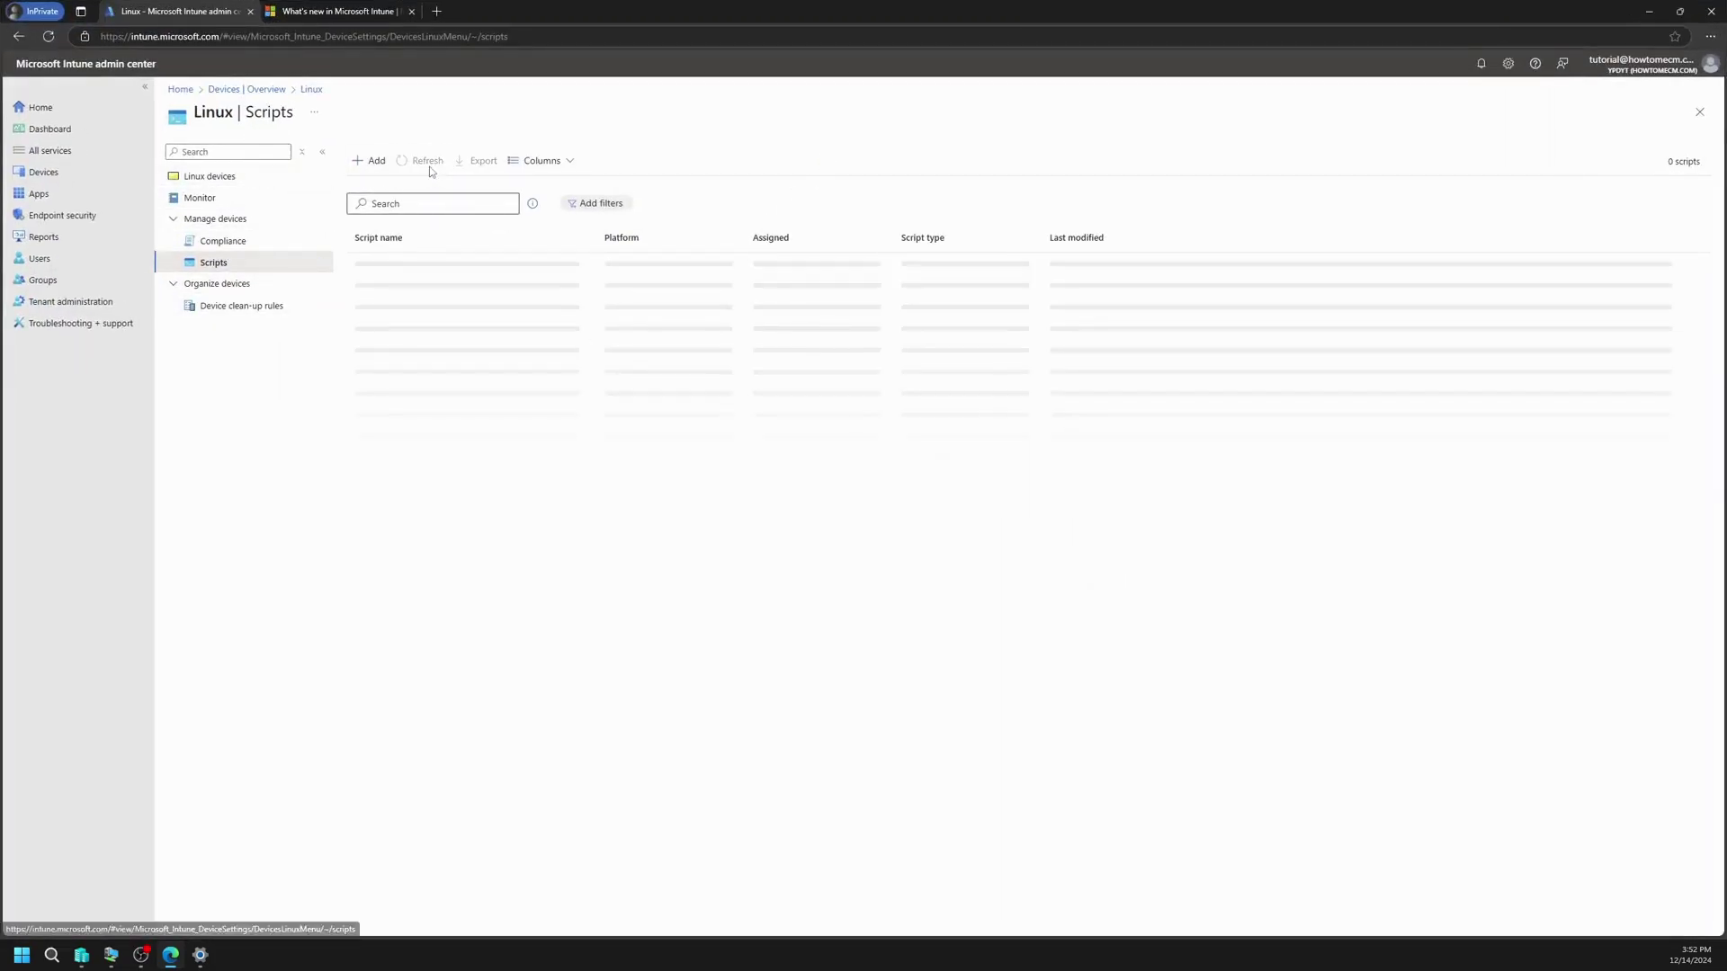
left_click(261, 90)
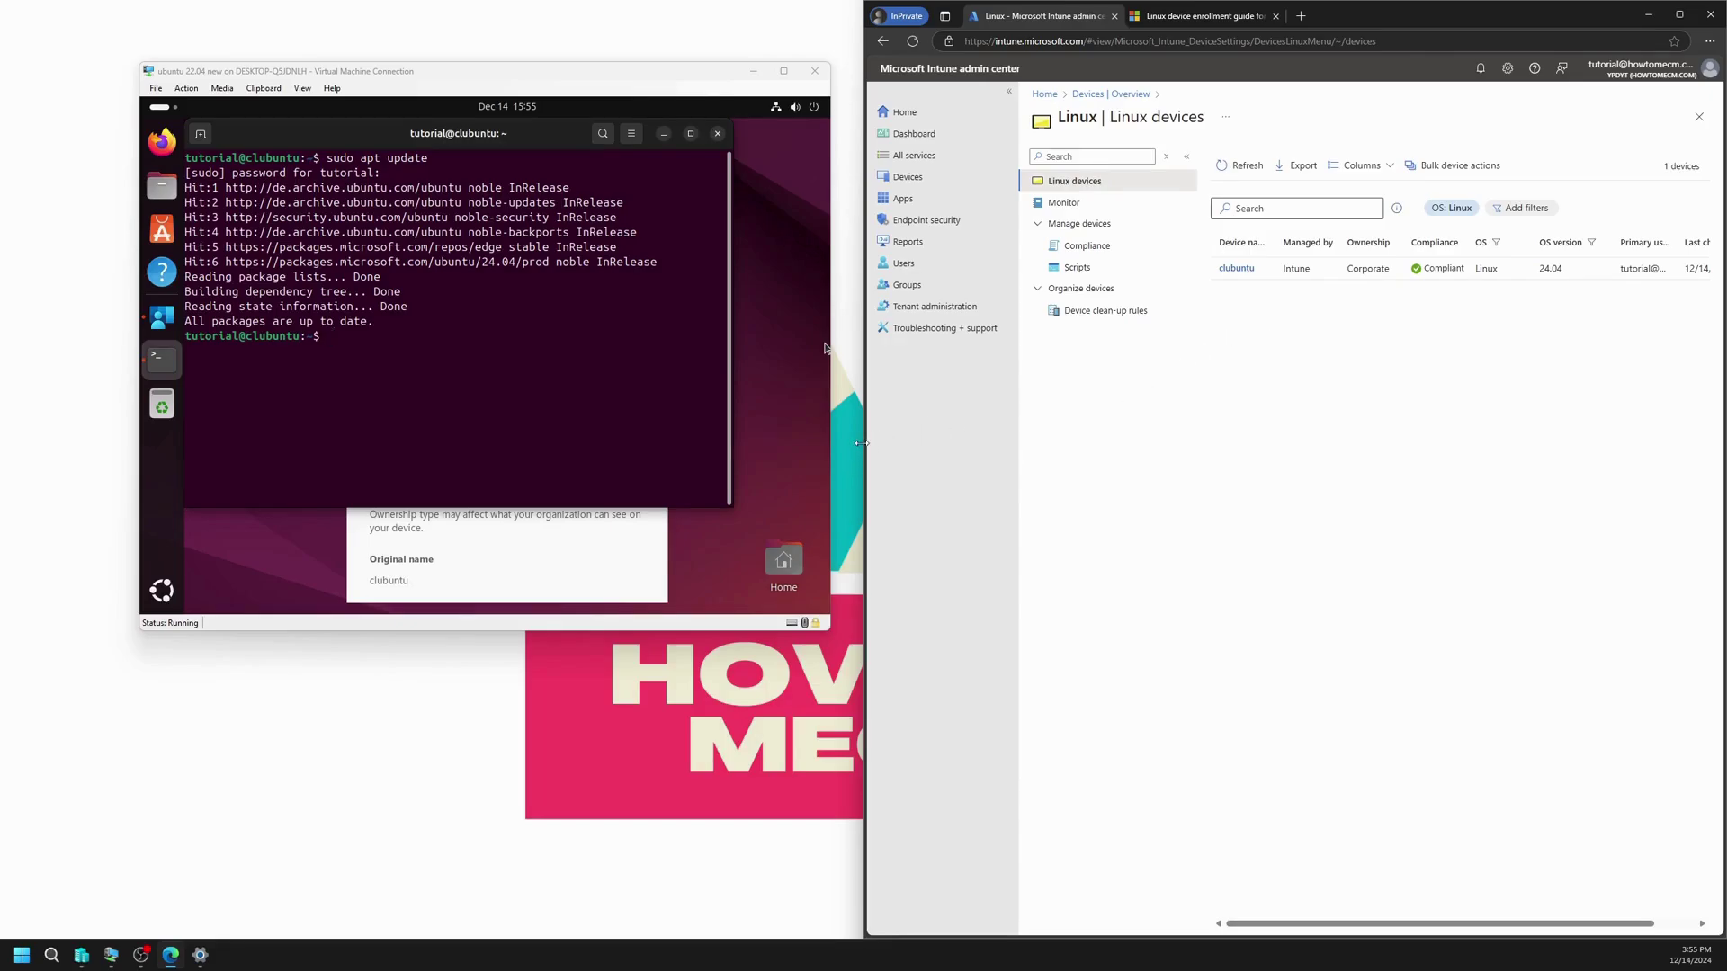
Step: Widen the Linux devices list, check clubuntu's 24.04 OS version, and open its device overview
left_click_drag(867, 445, 177, 441)
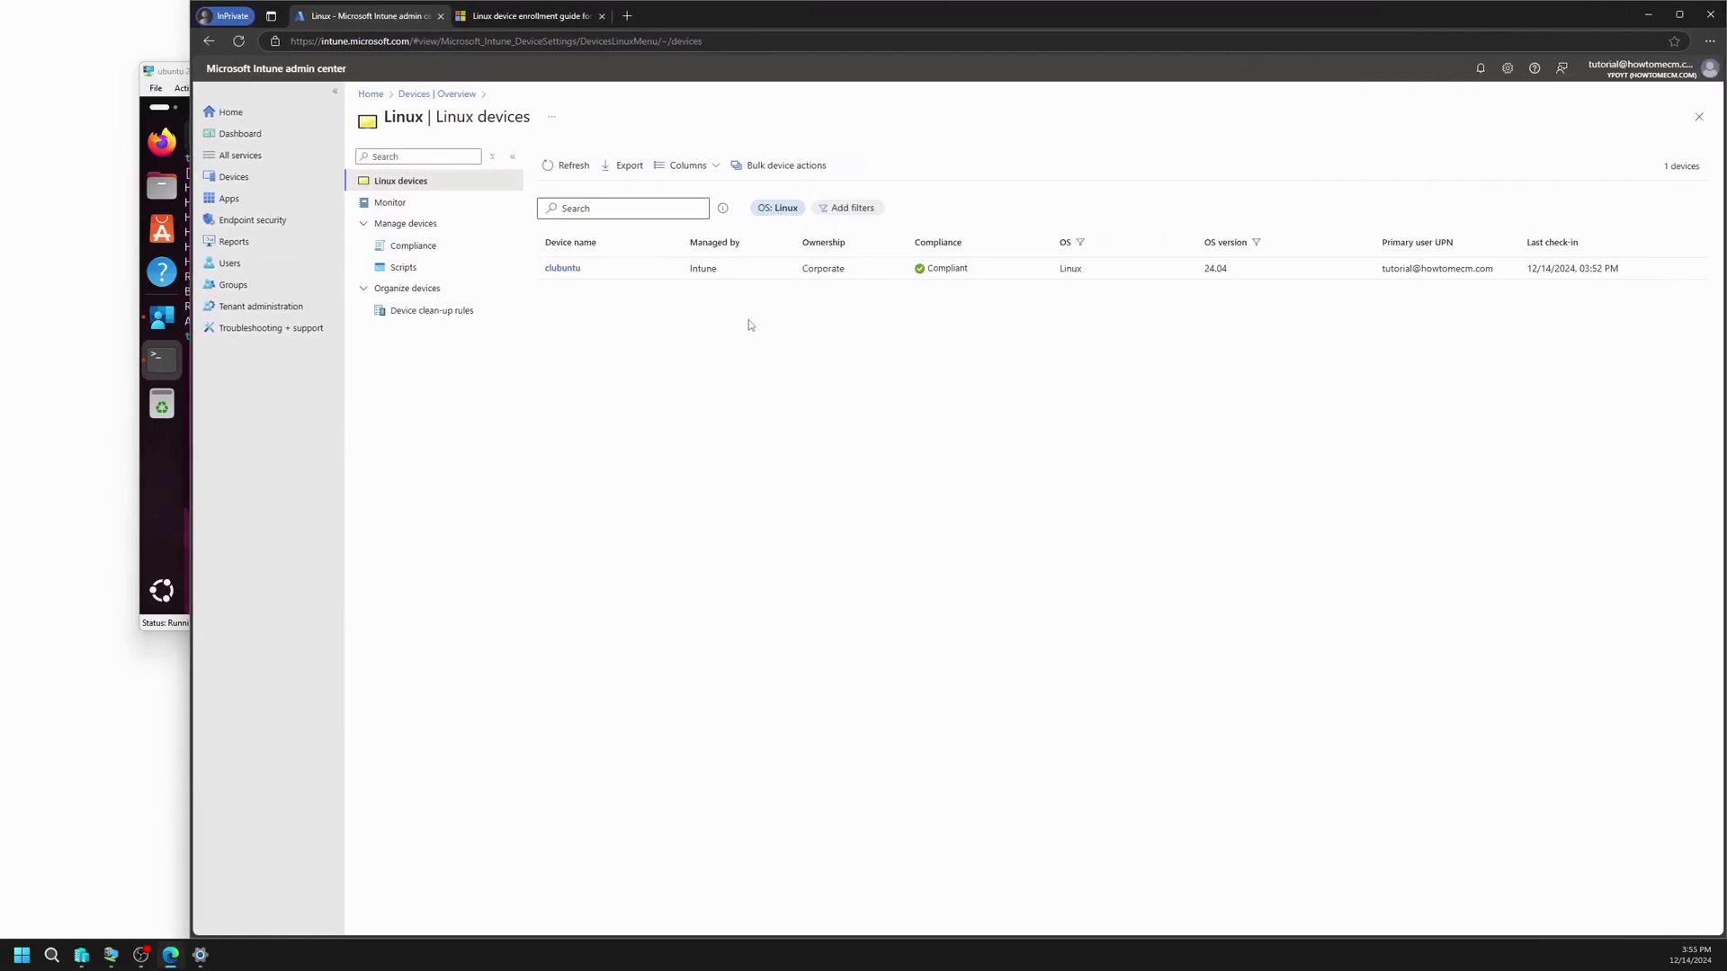
left_click_drag(1199, 268, 1256, 276)
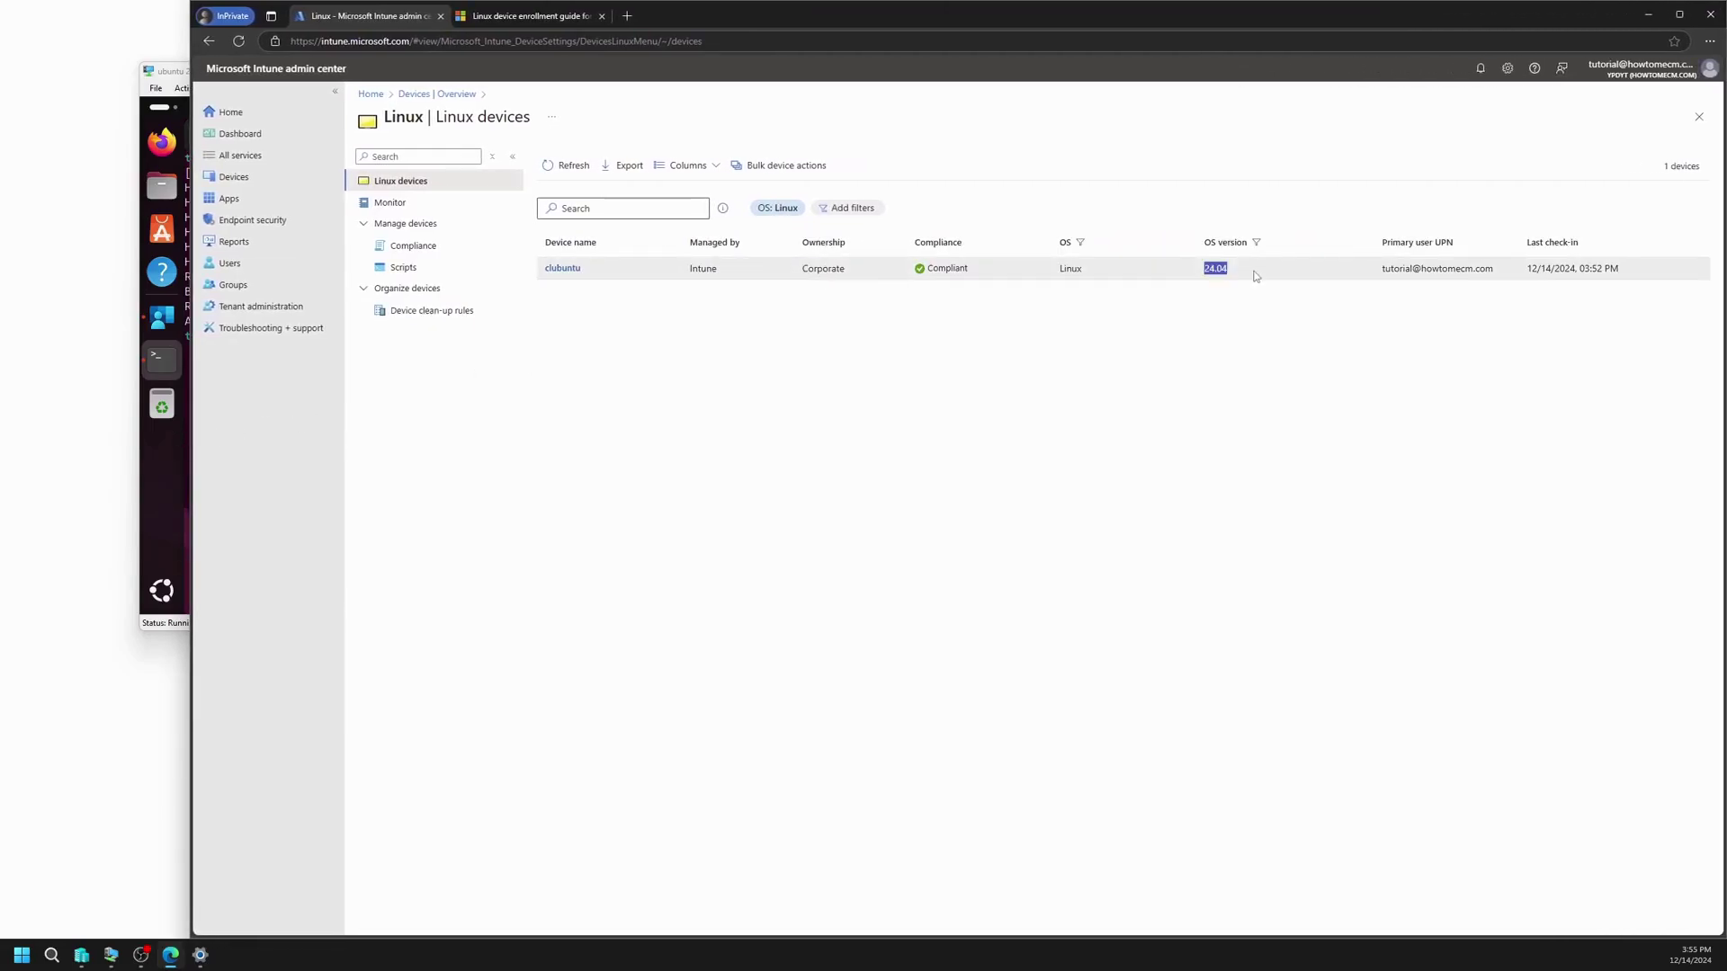
left_click(1182, 349)
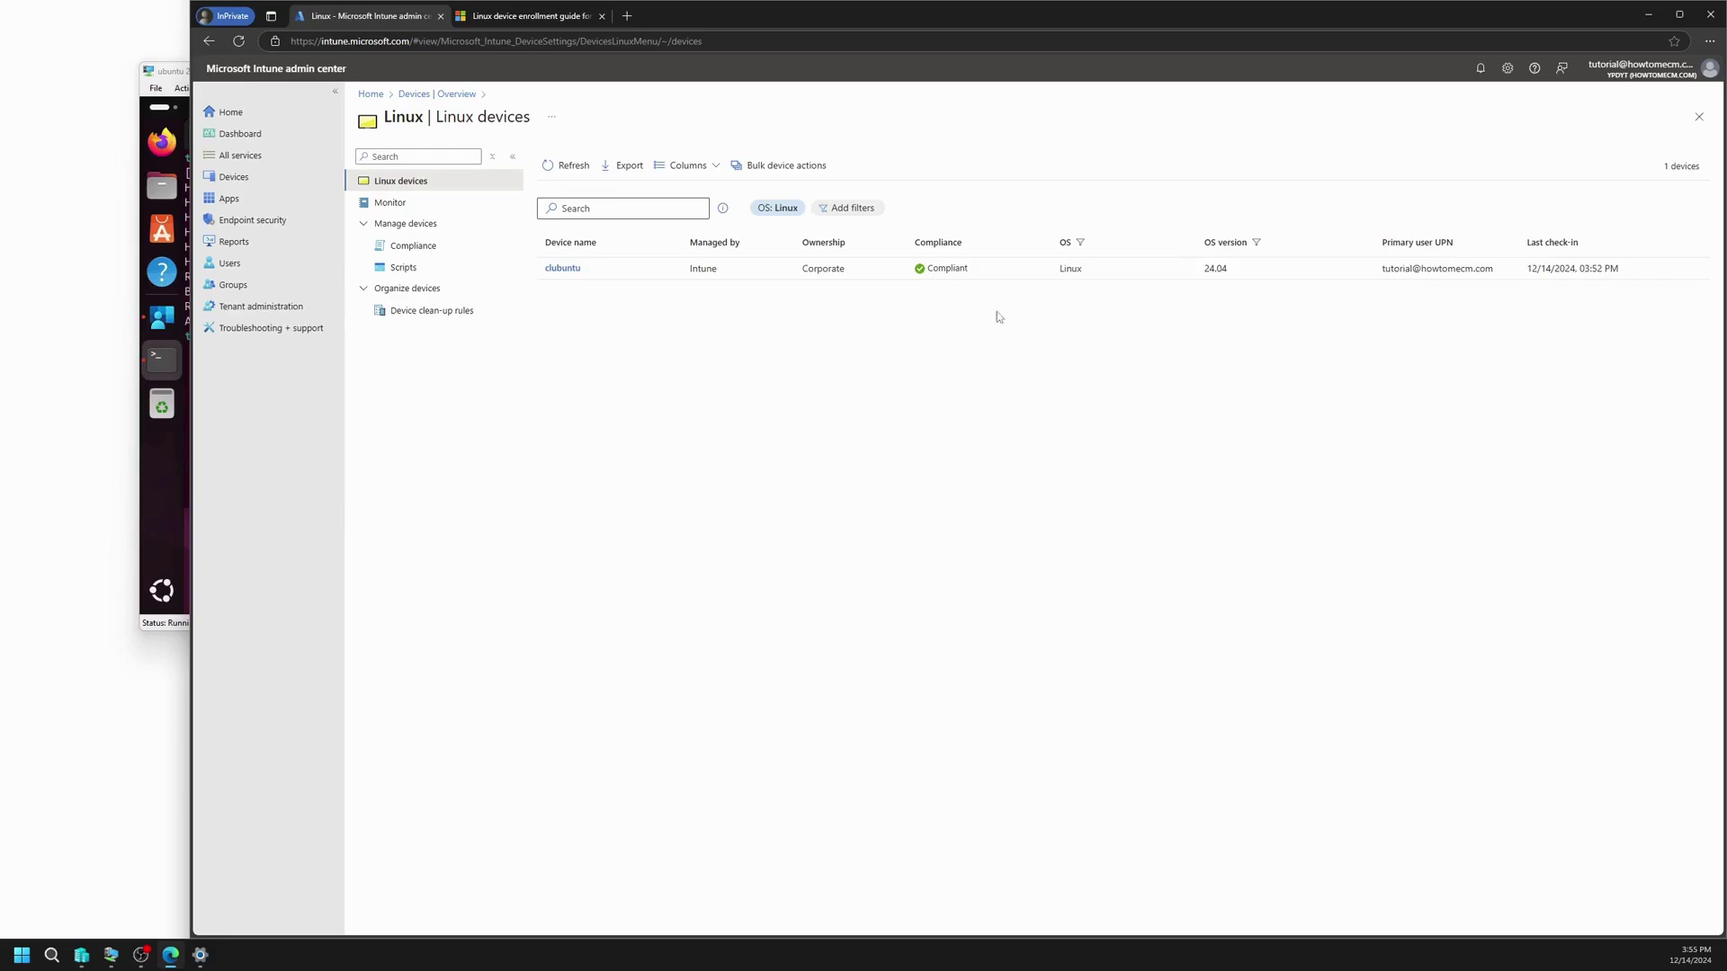
left_click(564, 269)
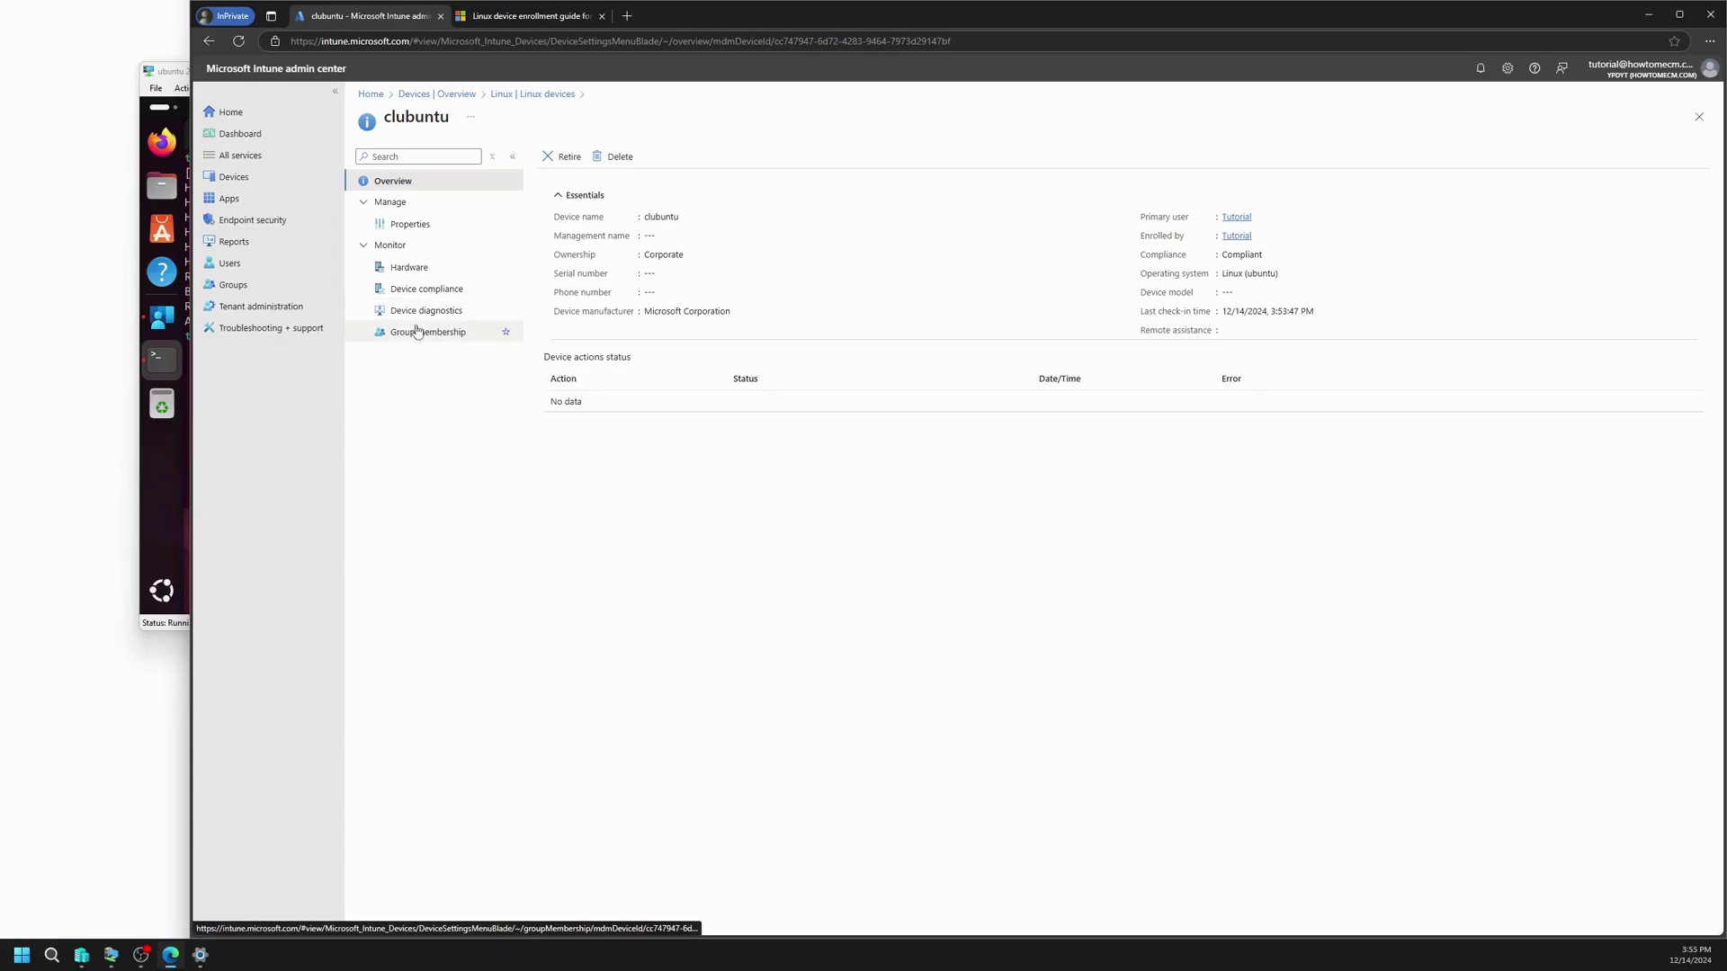
left_click(423, 269)
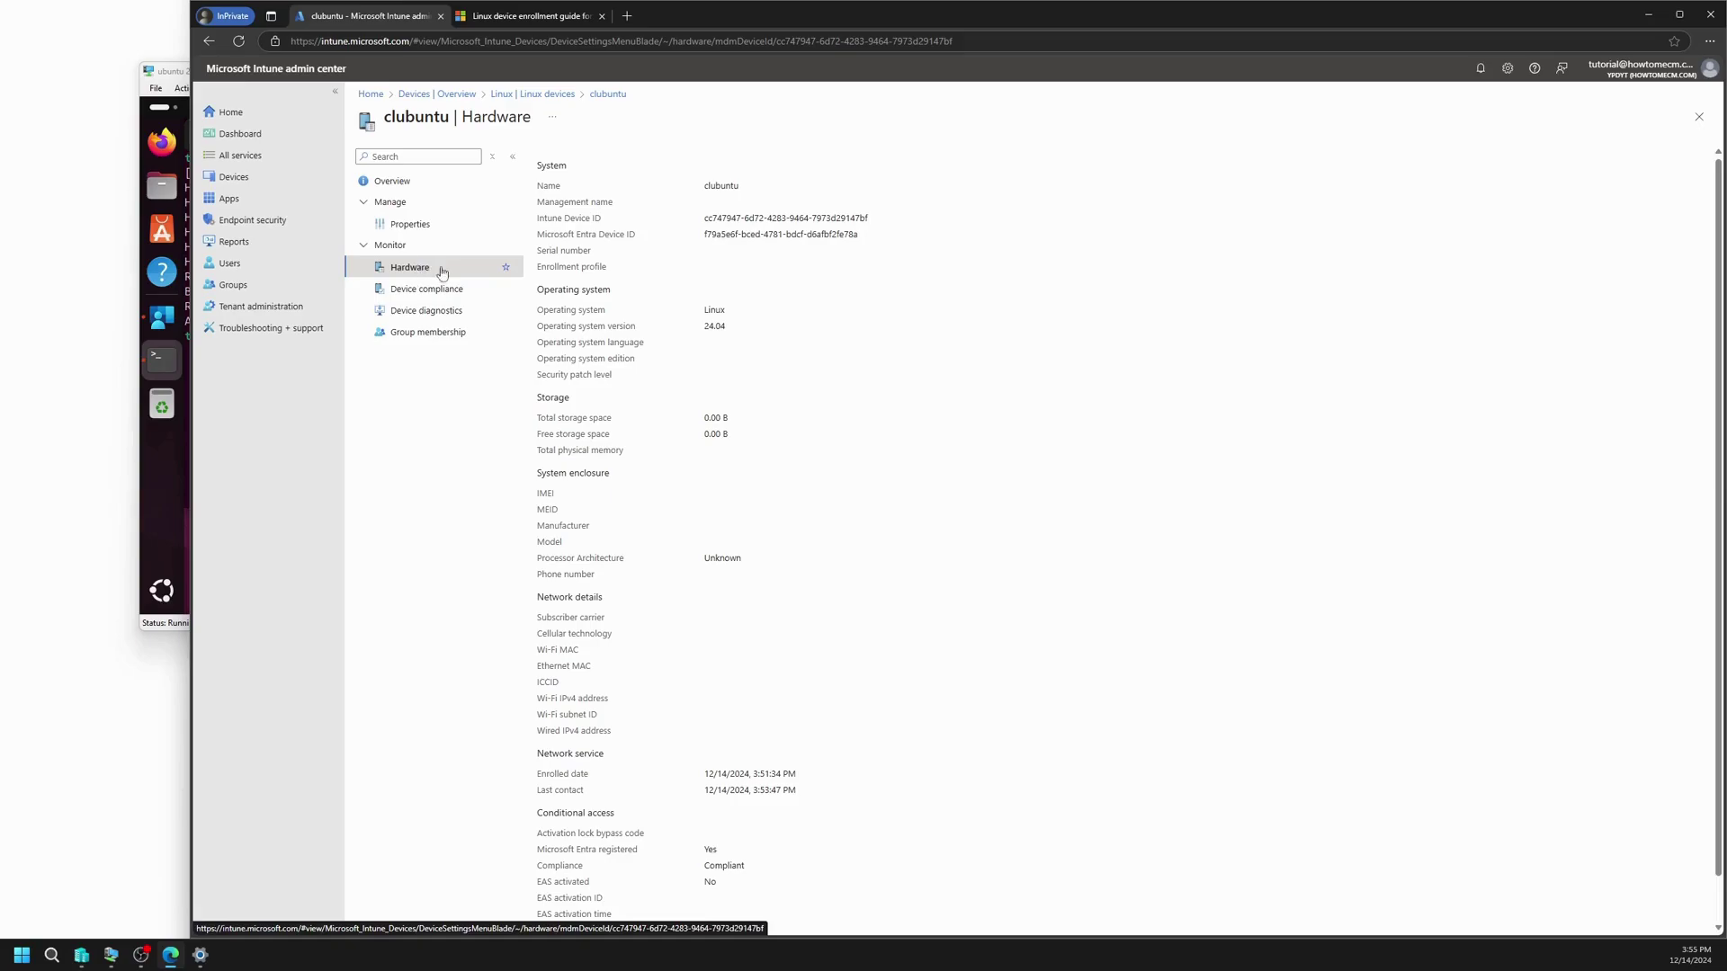
scroll(796, 439, "down", 1)
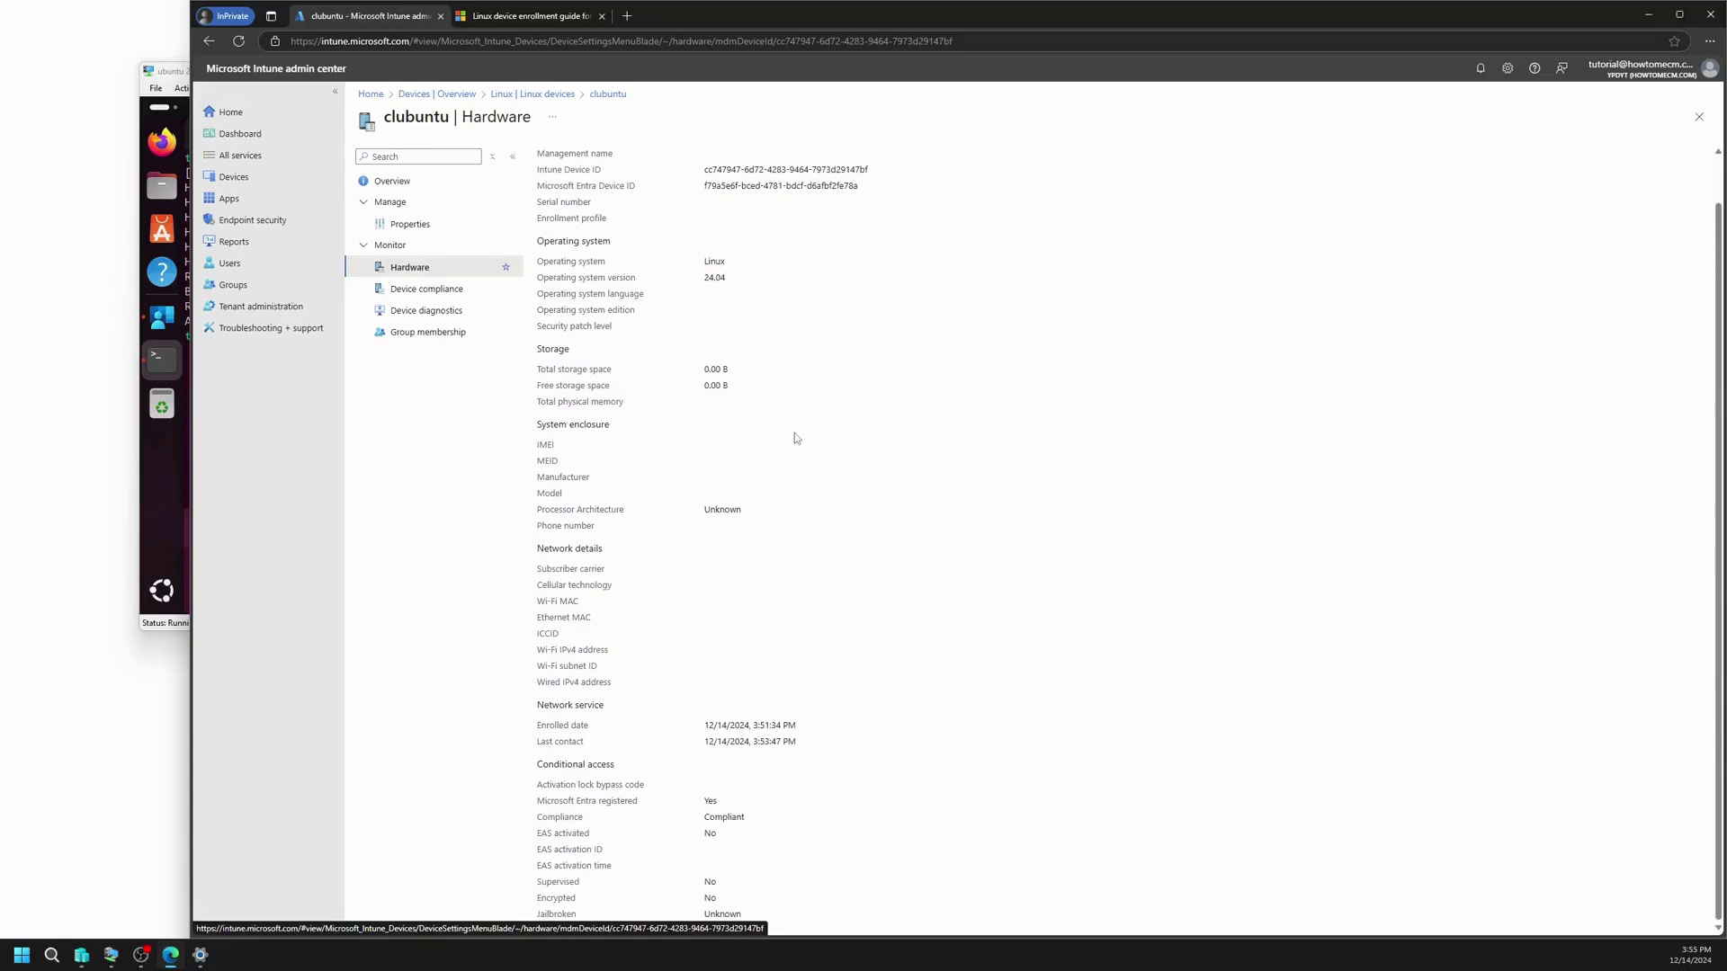
scroll(812, 411, "up", 1)
scroll(809, 409, "down", 1)
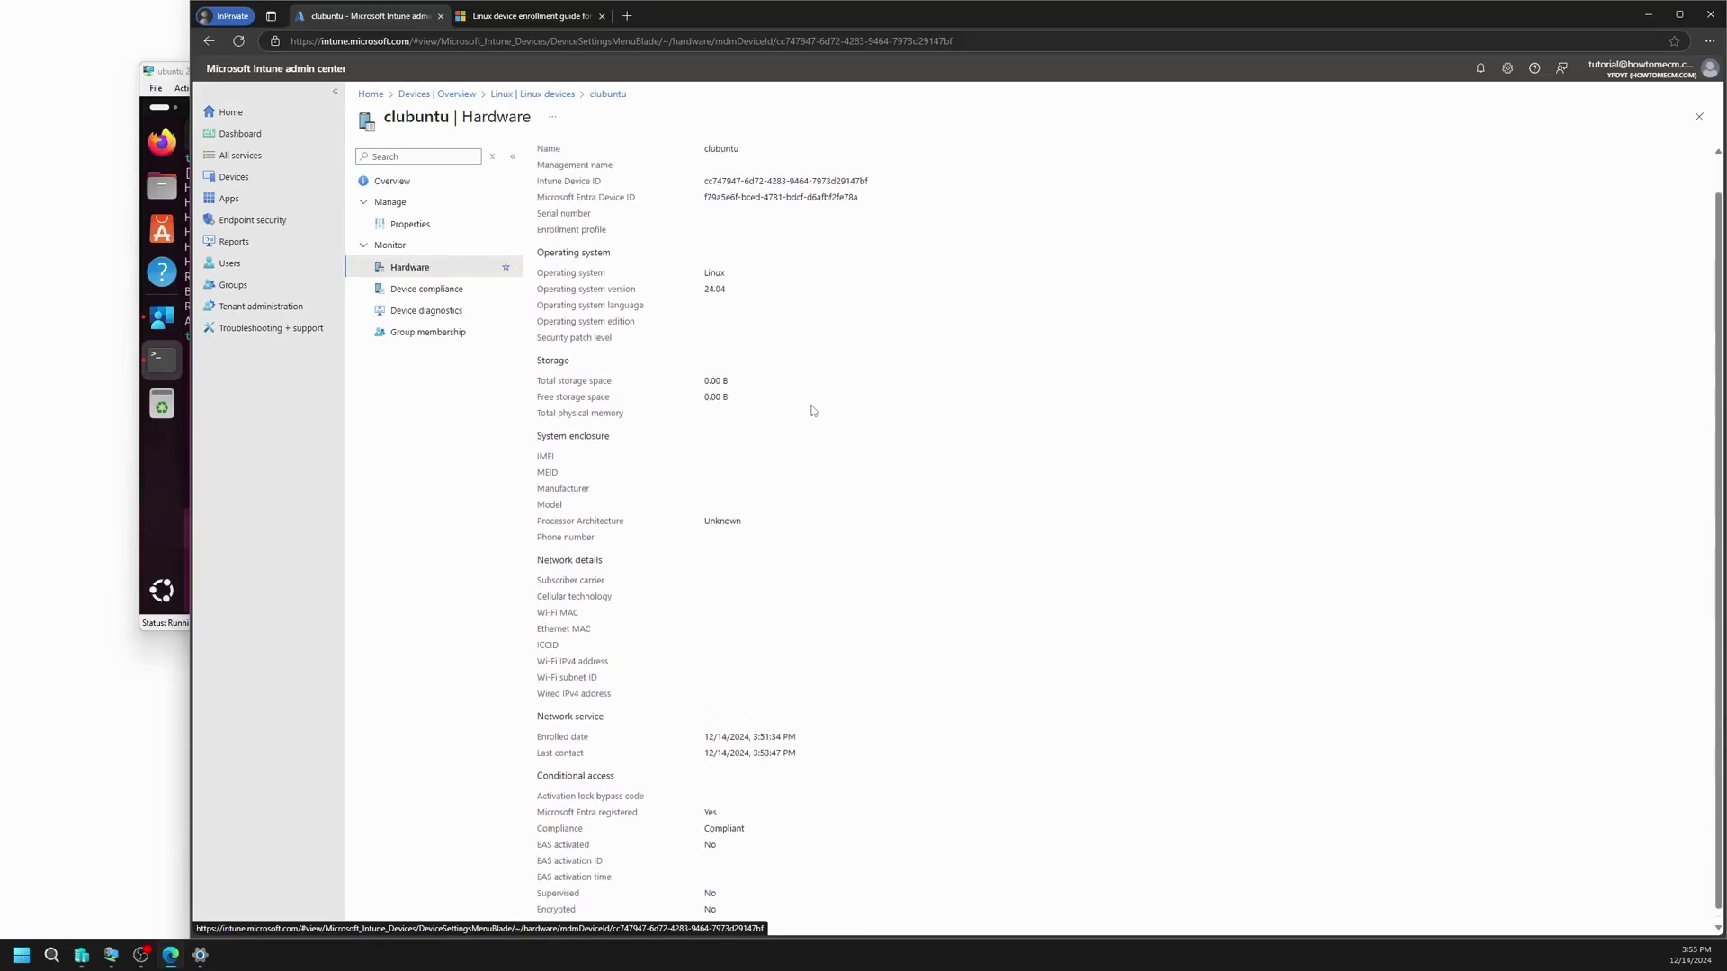
scroll(809, 409, "up", 1)
left_click(439, 294)
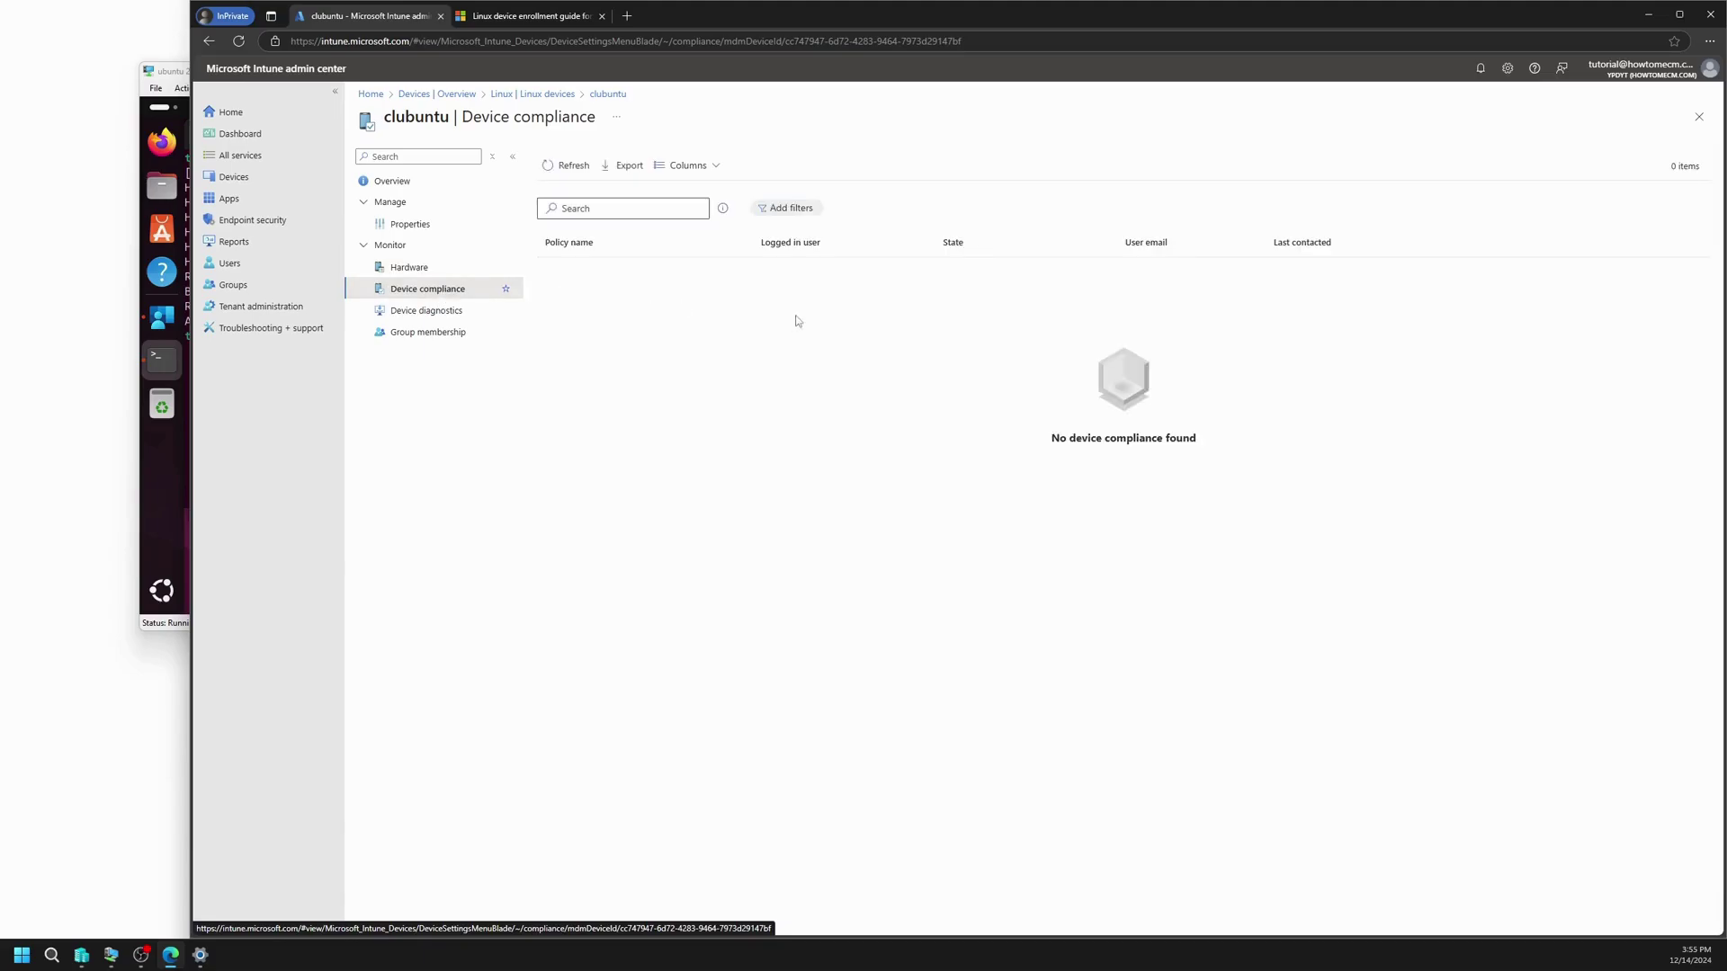
left_click(436, 313)
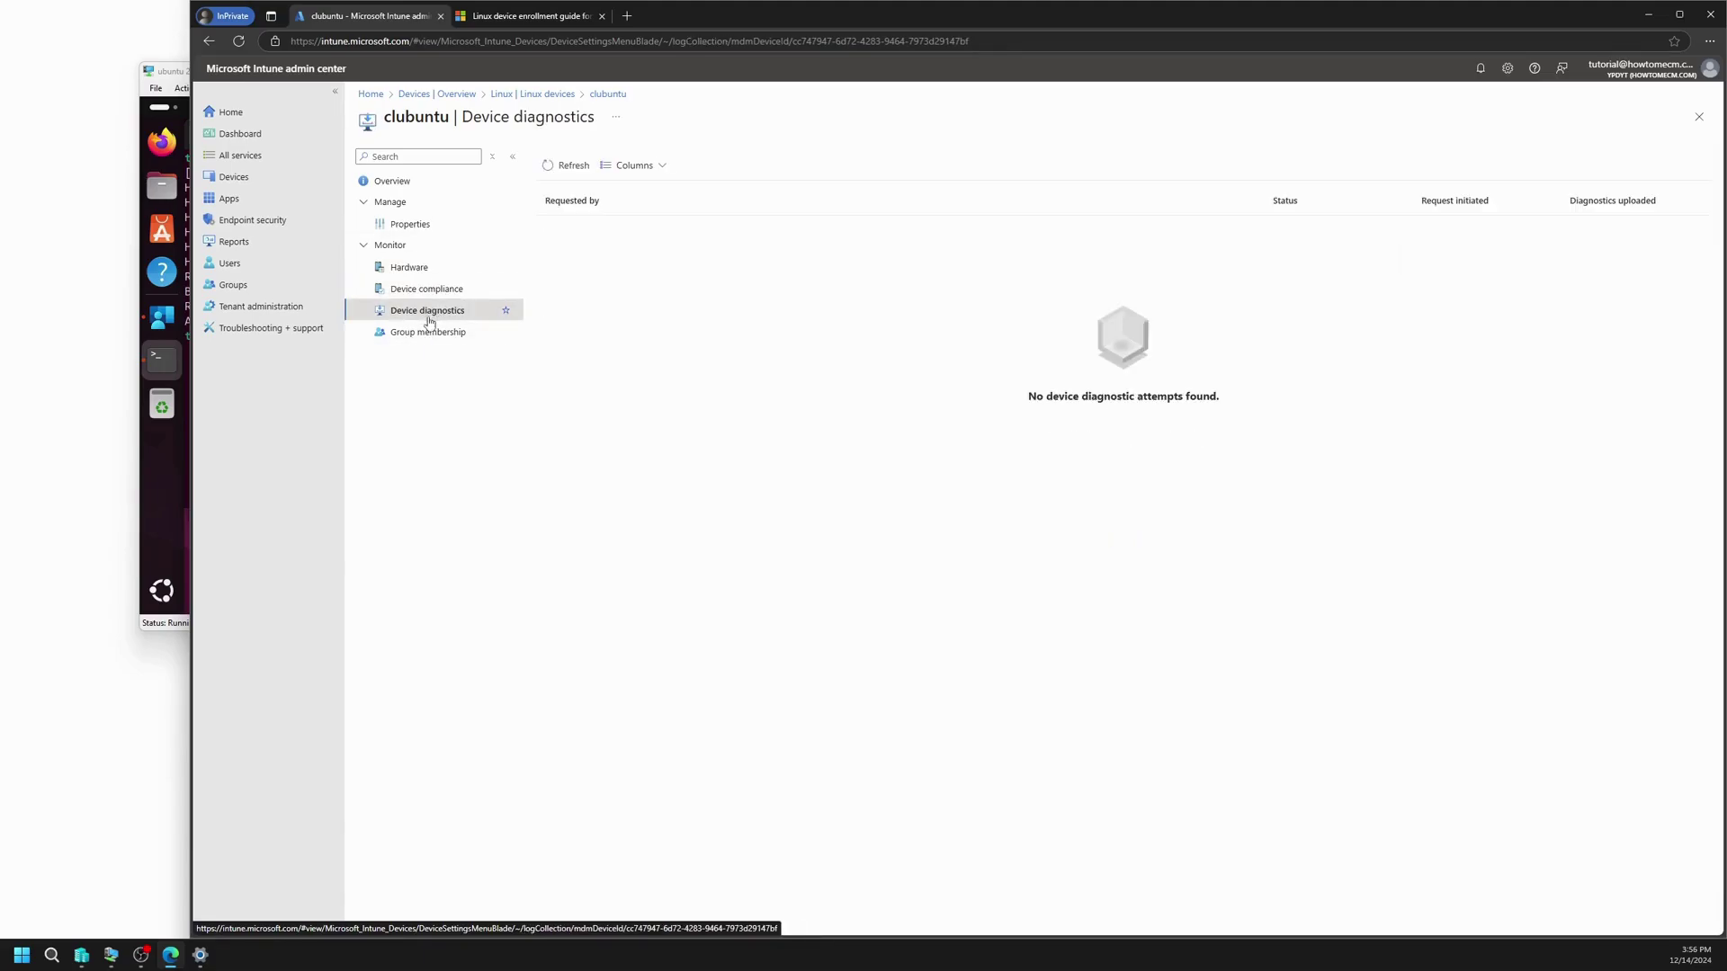
left_click(424, 332)
left_click(417, 182)
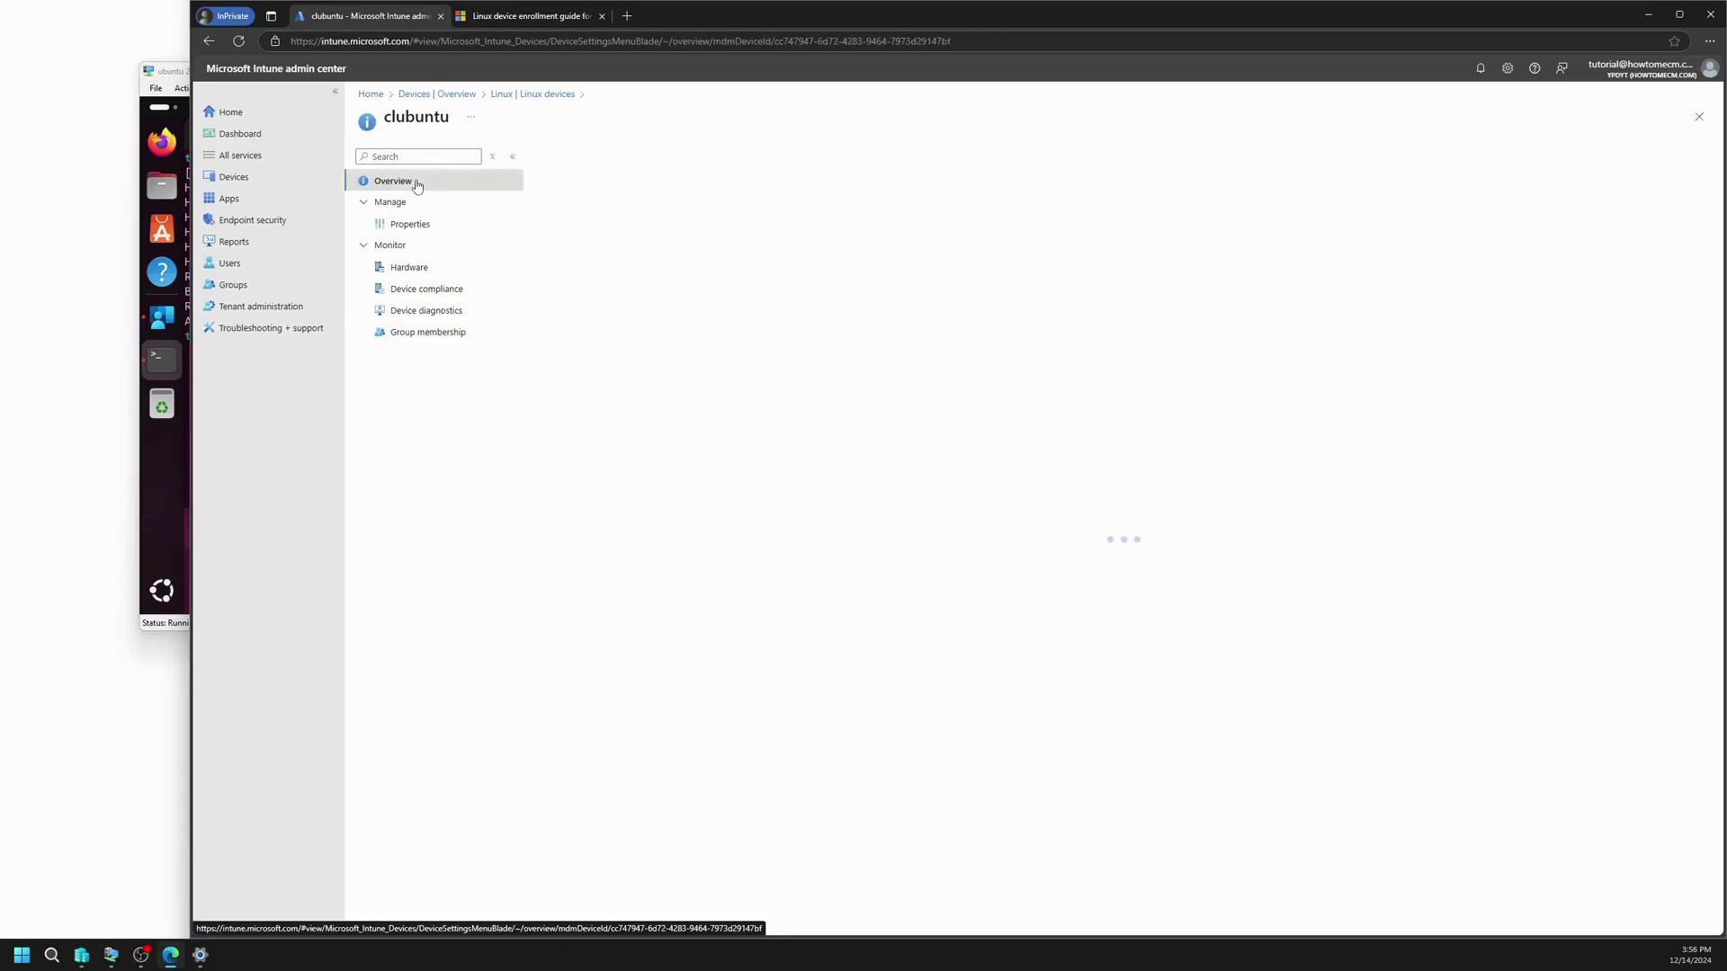
left_click(532, 93)
left_click(420, 250)
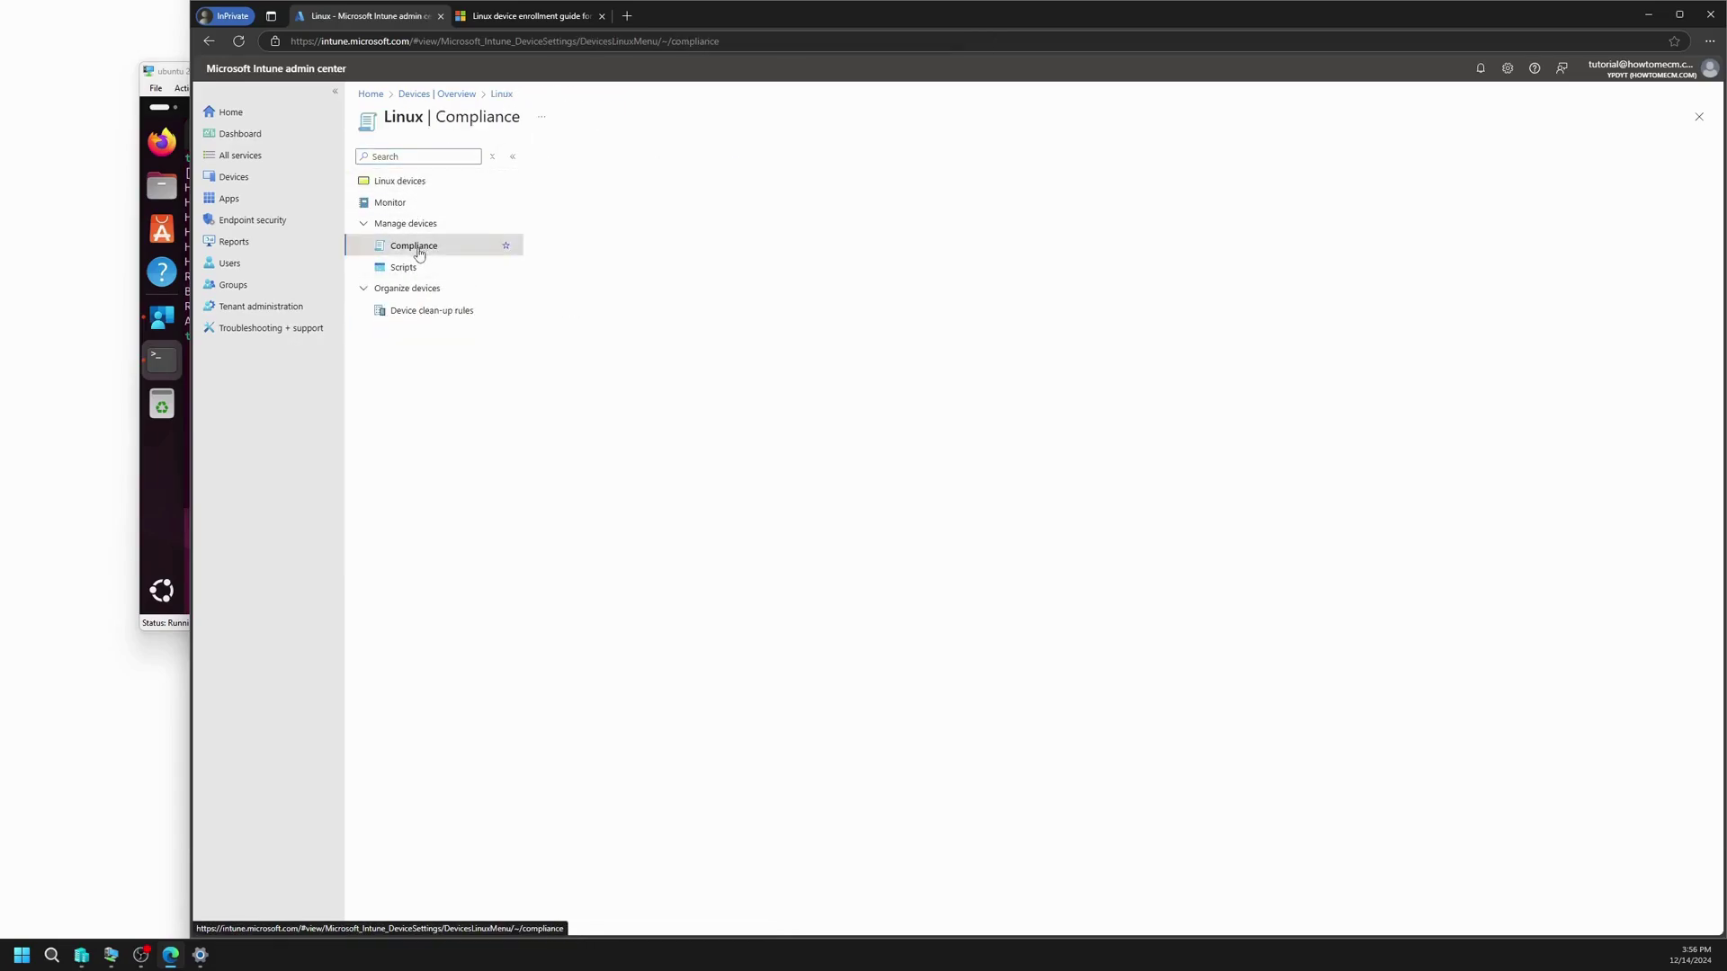
left_click(435, 270)
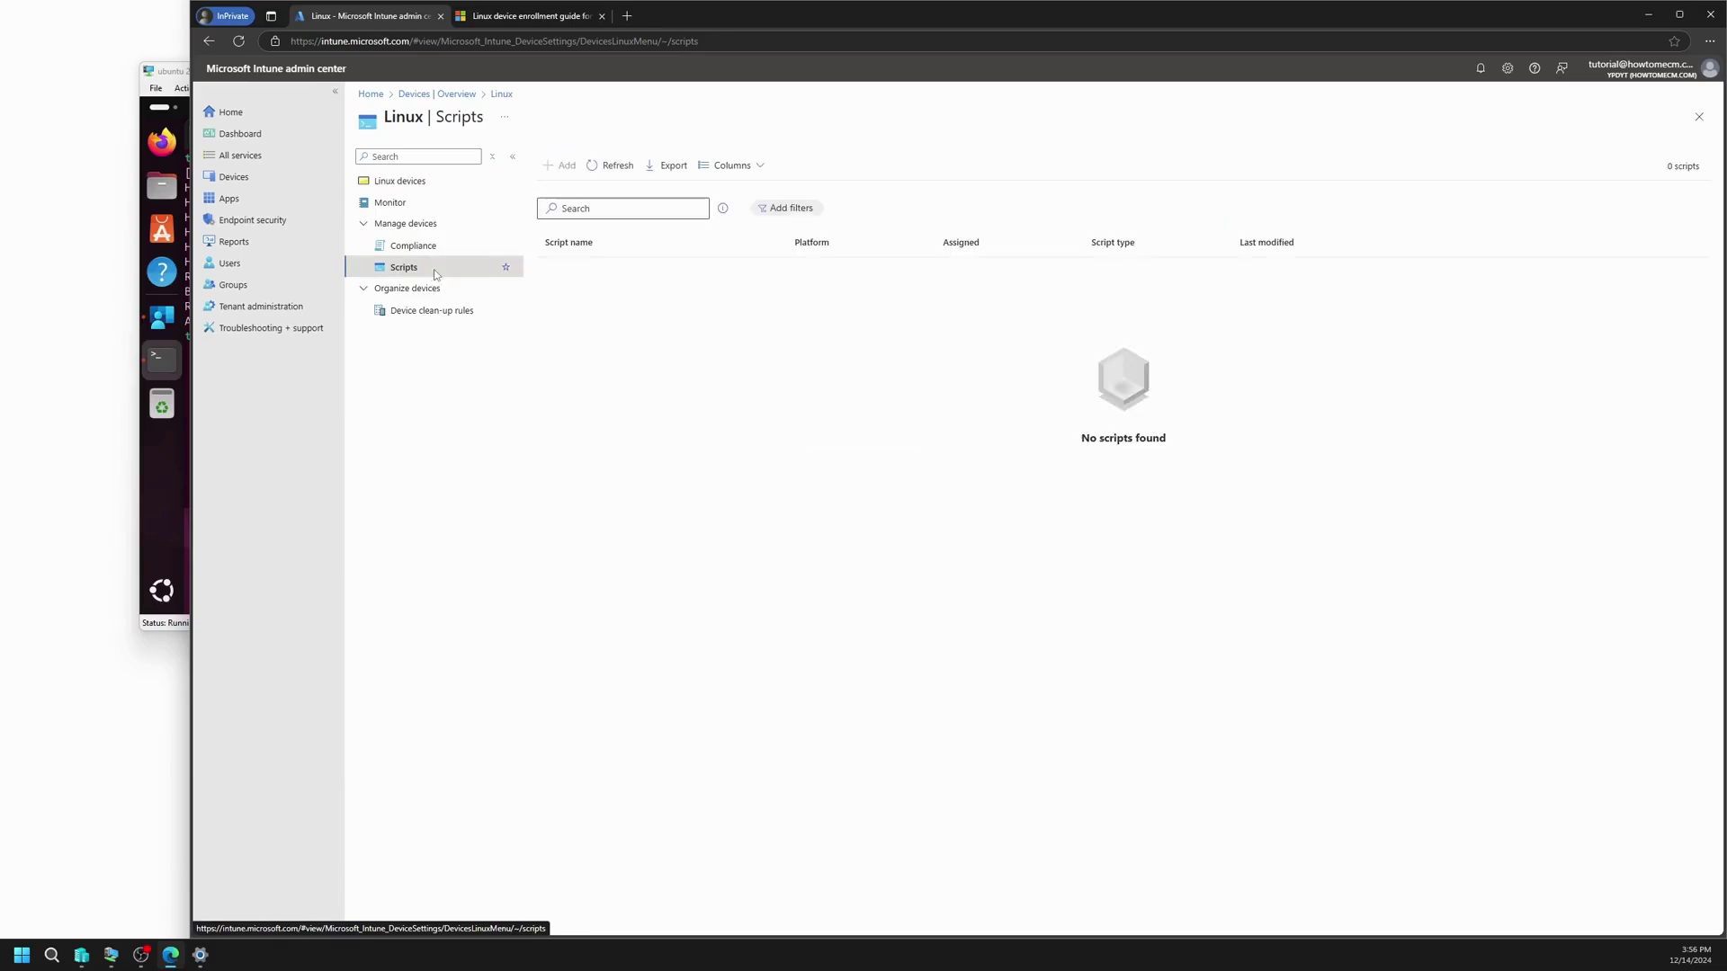
left_click(419, 247)
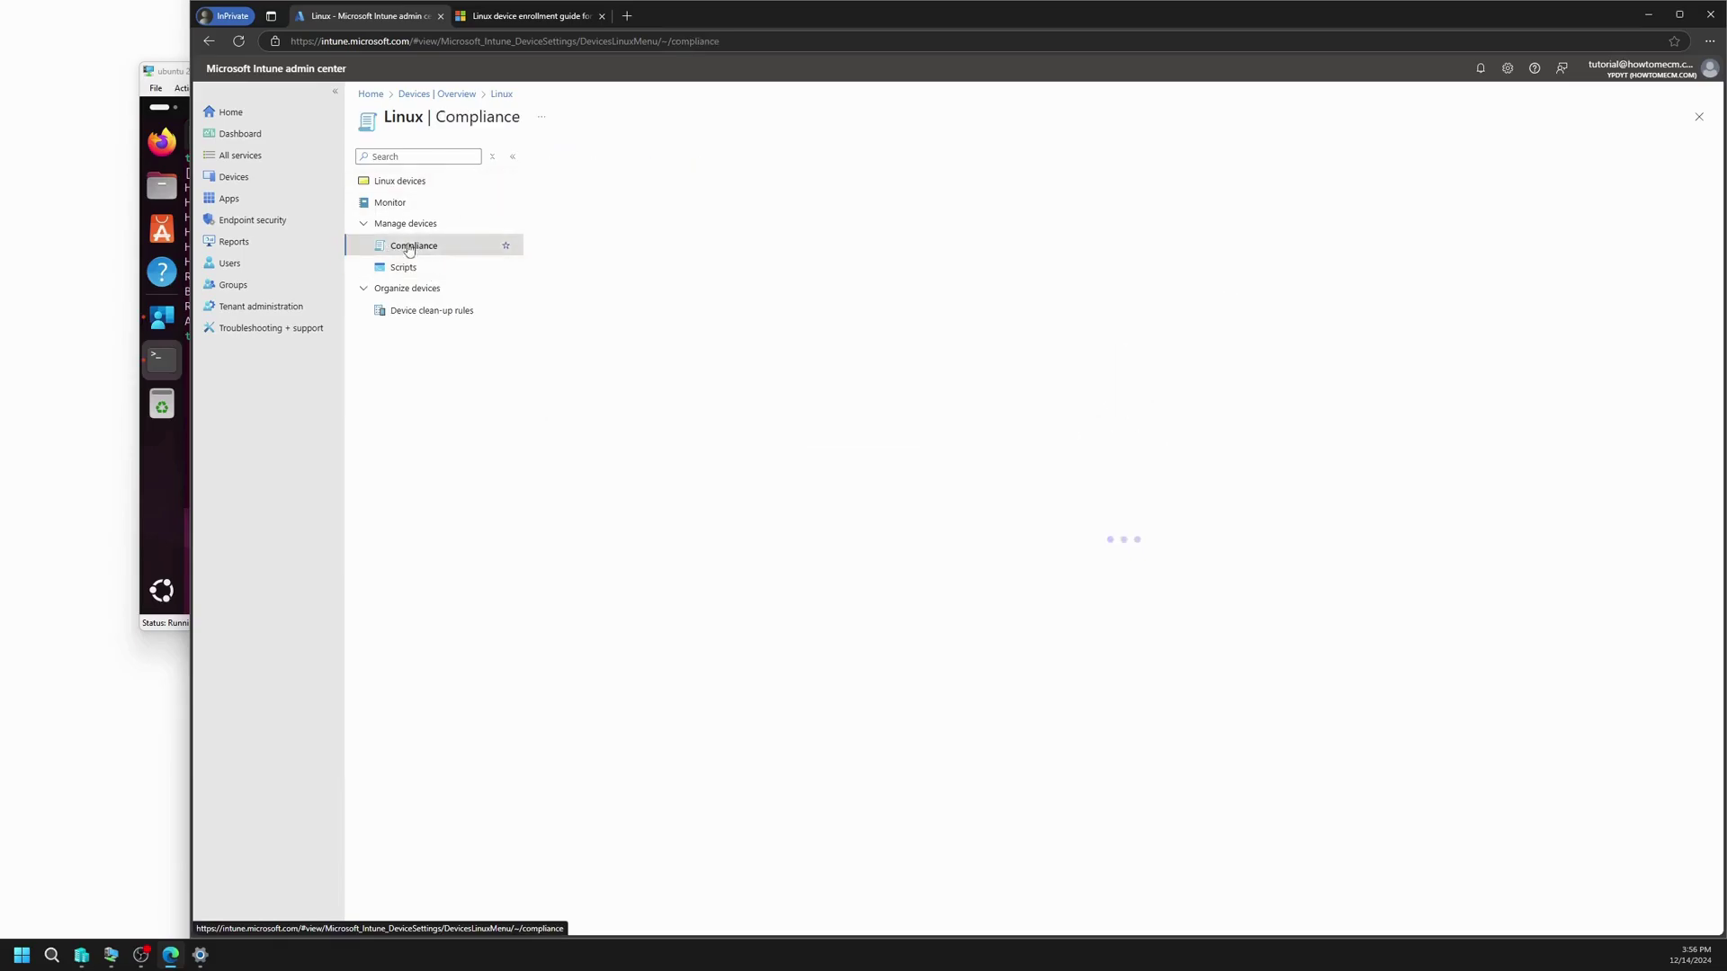
left_click(585, 167)
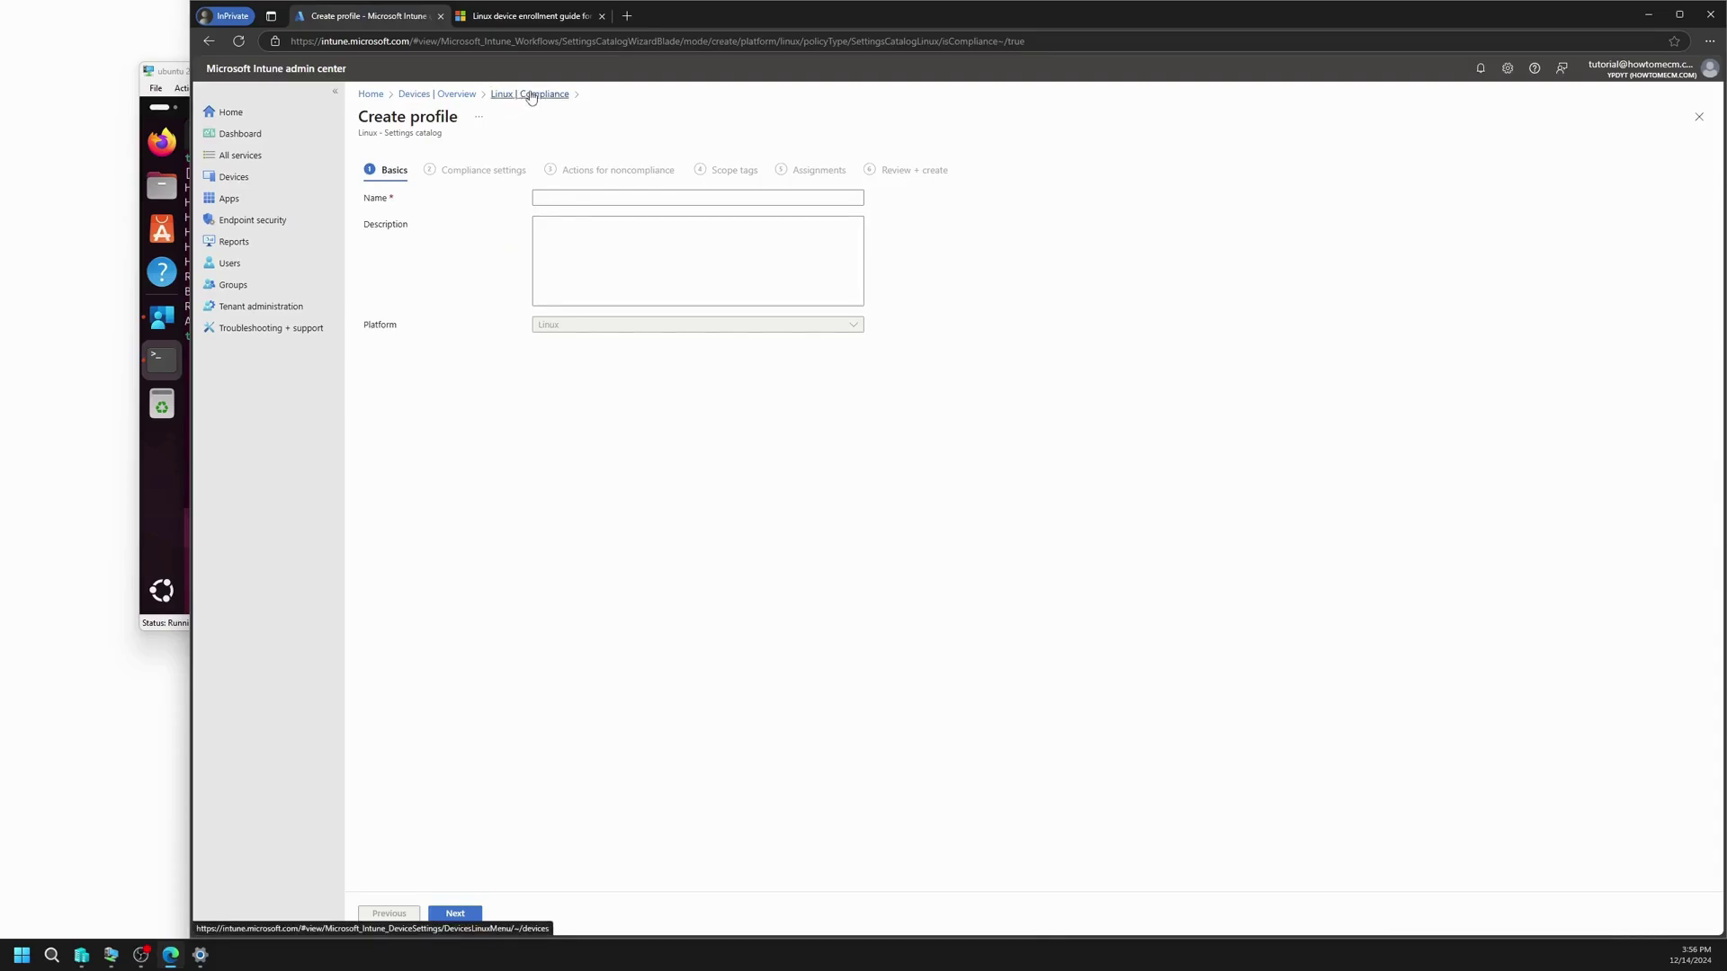
left_click(526, 94)
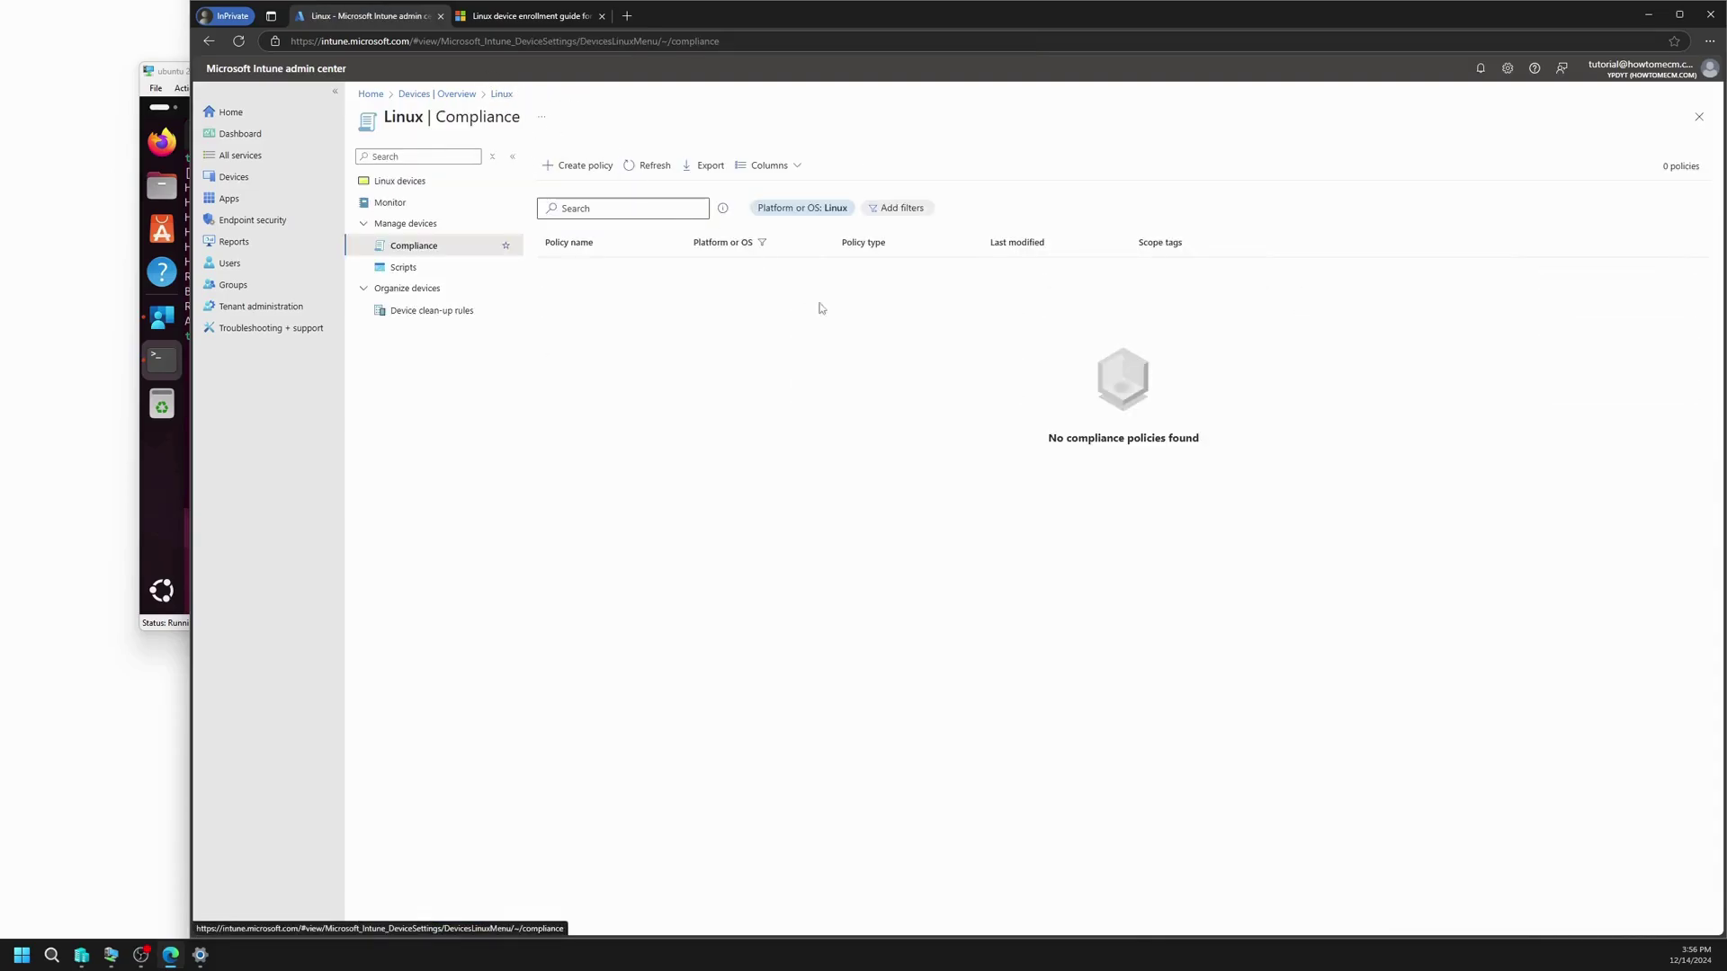
left_click(401, 267)
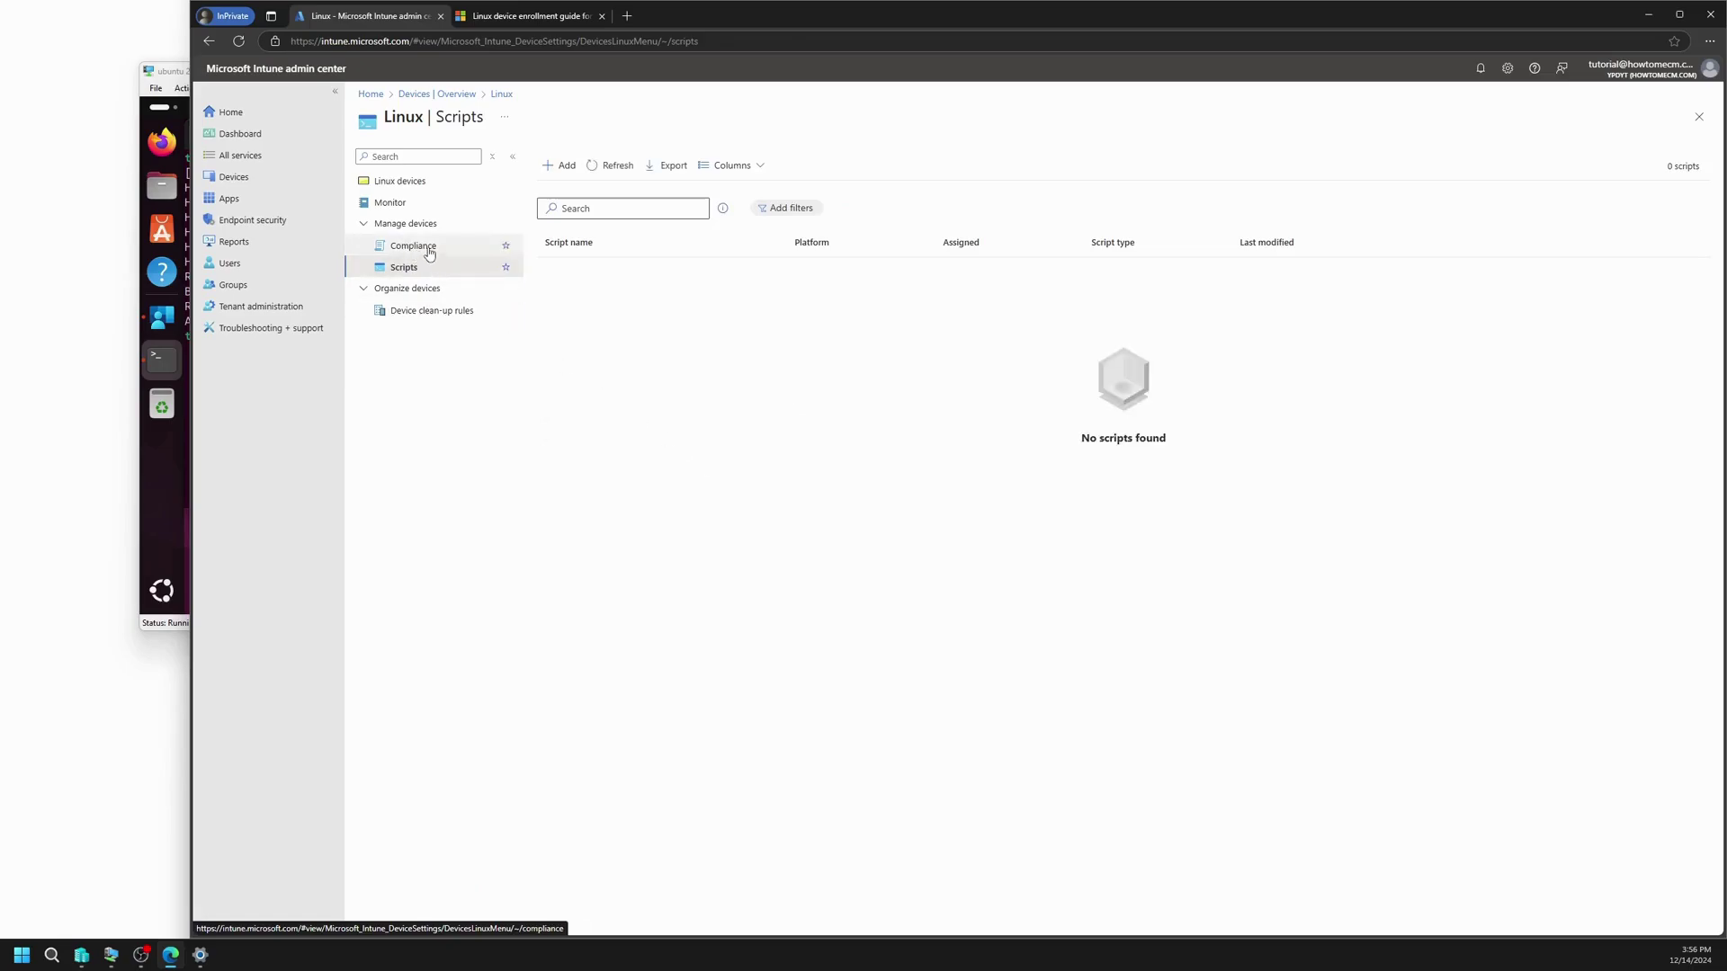
left_click(429, 250)
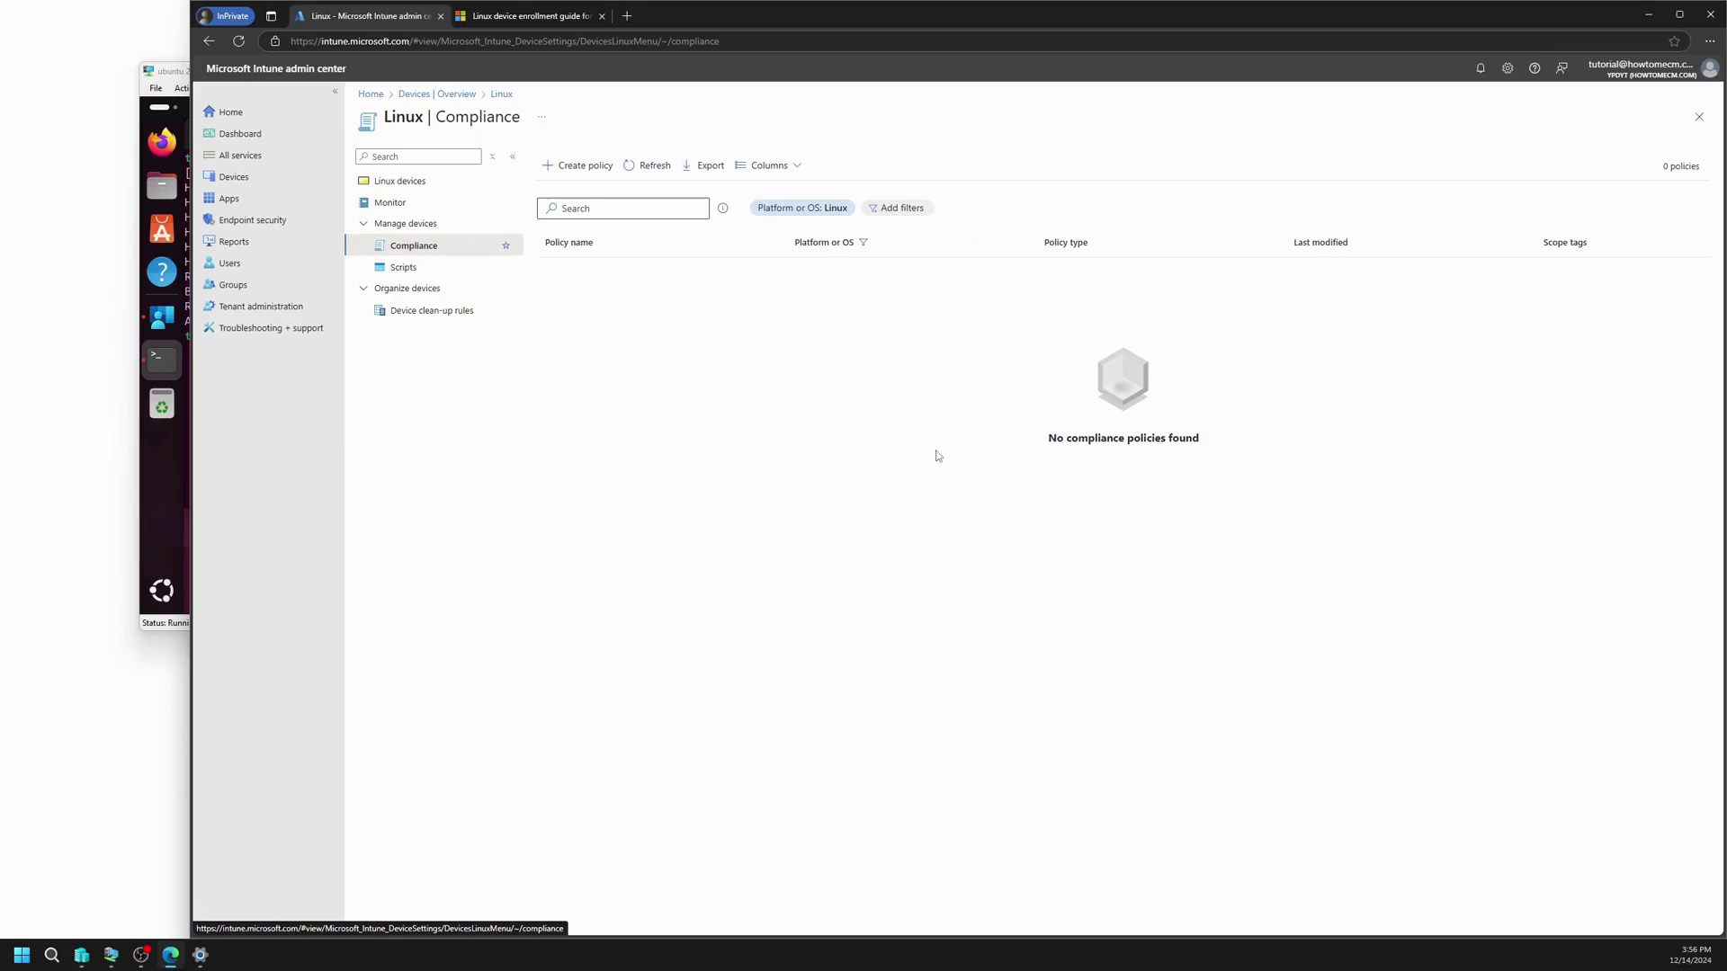
left_click(421, 181)
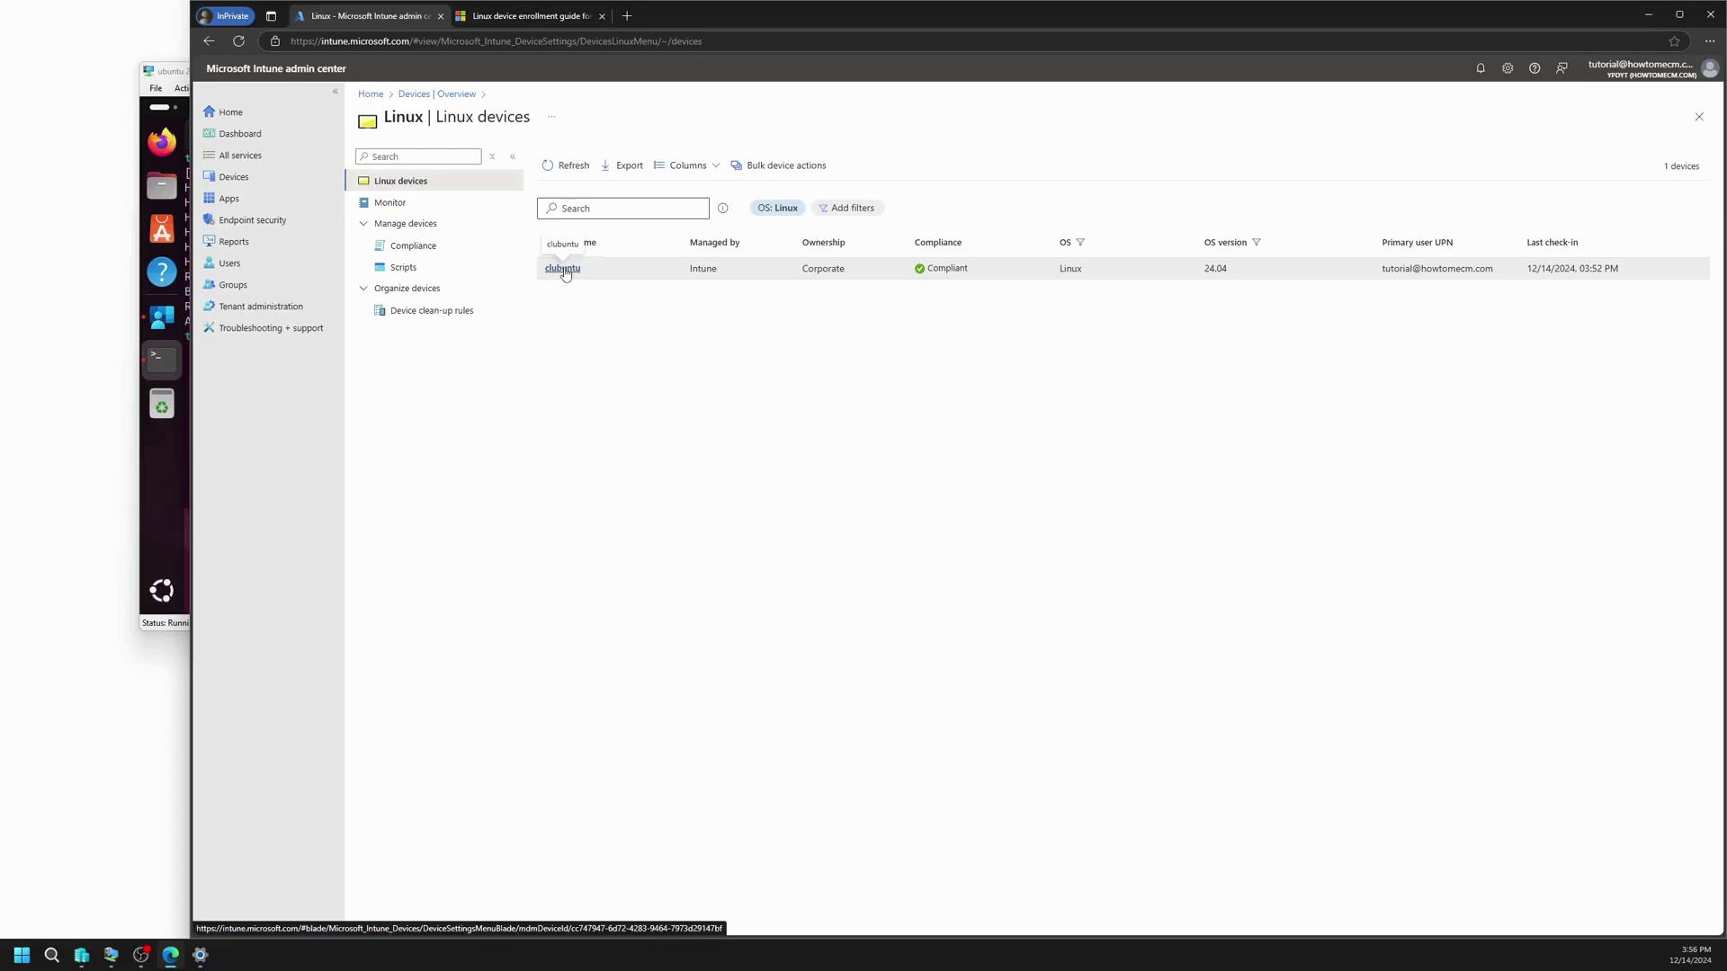
left_click(564, 269)
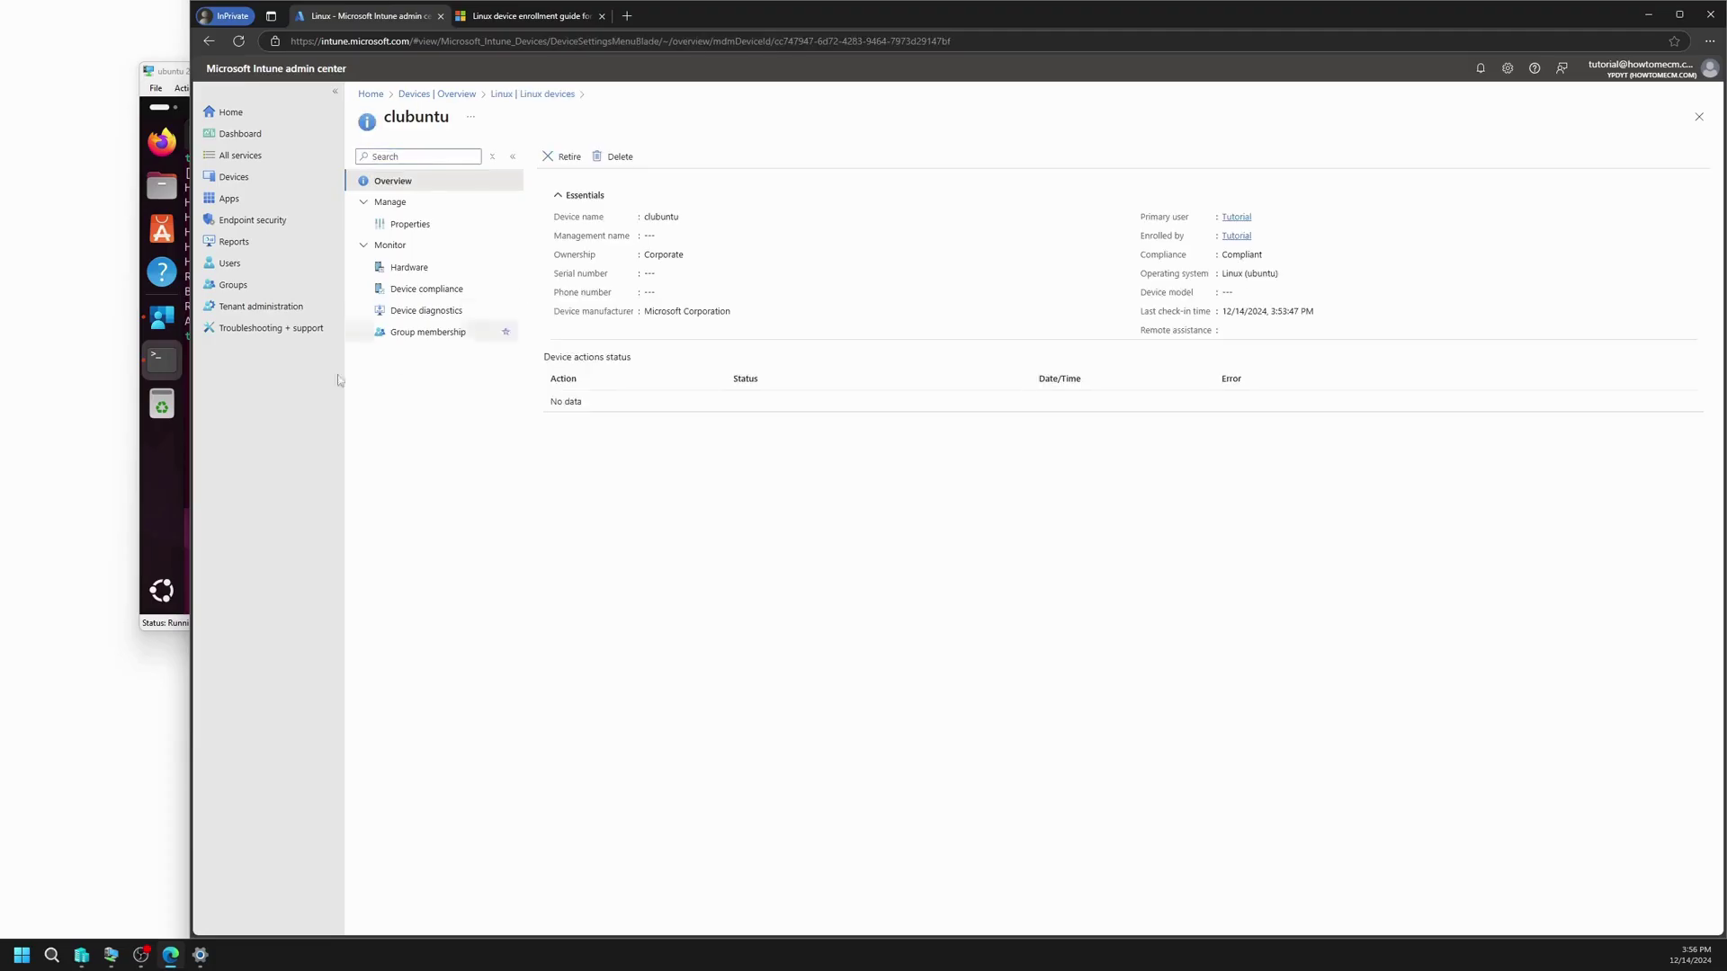
Step: Run lsb_release -a to confirm Ubuntu 24.04.1 LTS, then briefly check the Intune app's compliance status
left_click(167, 527)
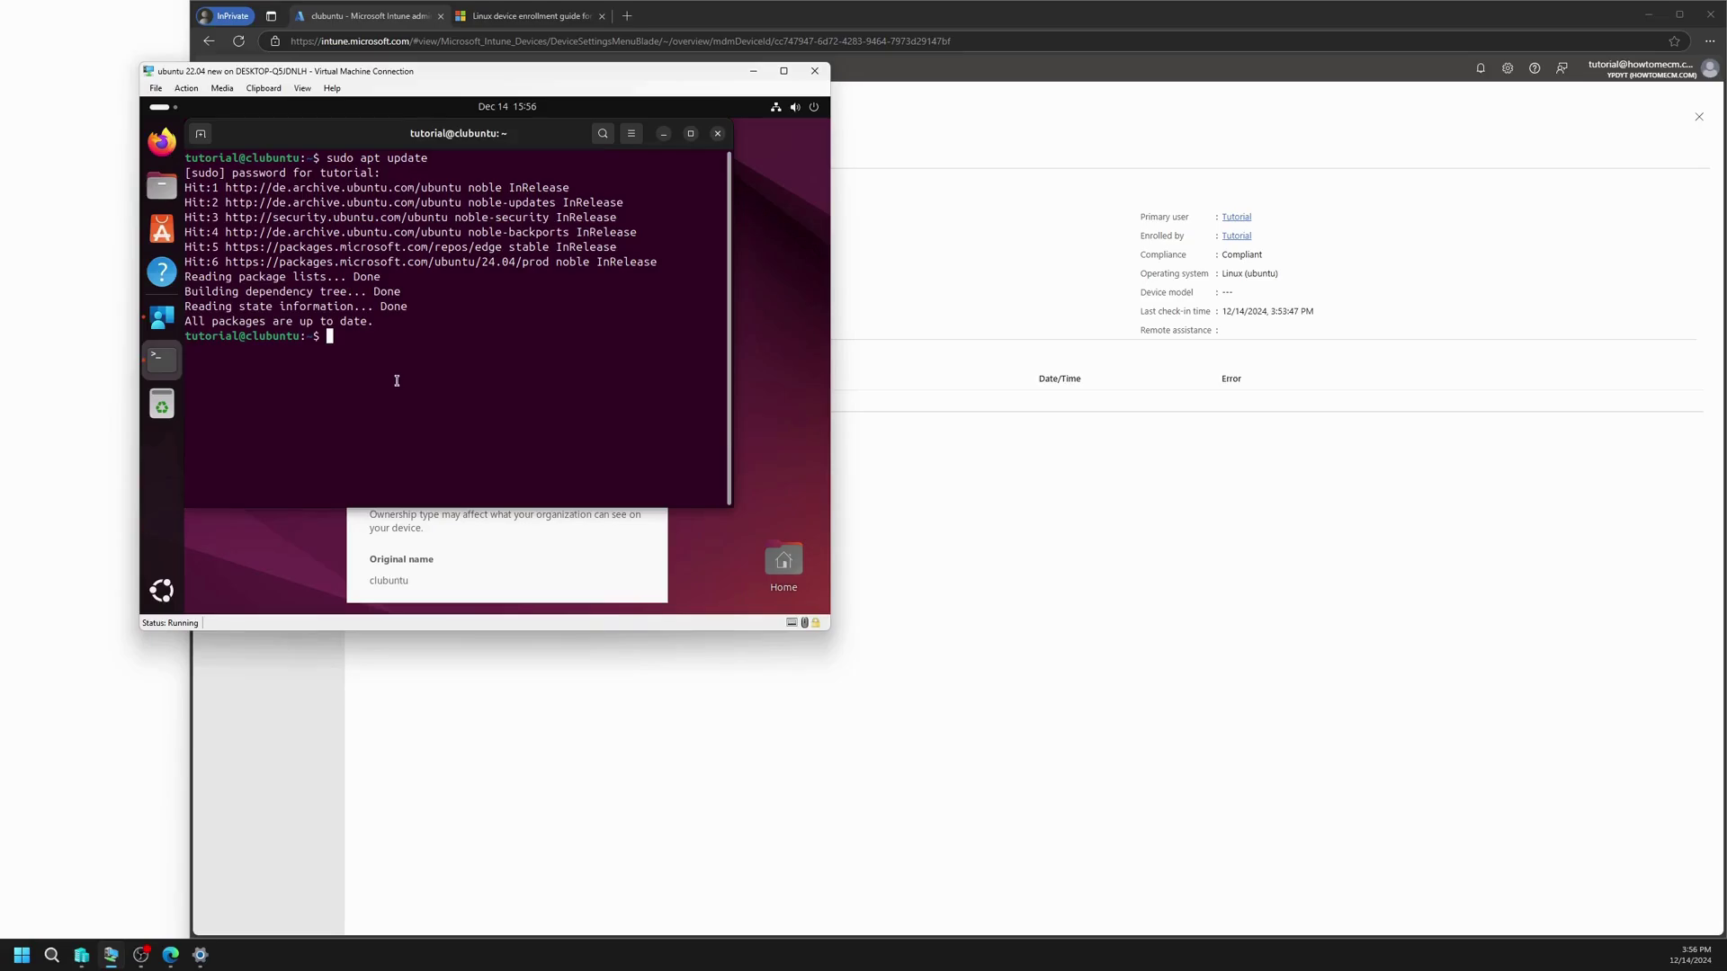
type("lsb_release -a")
key("Return")
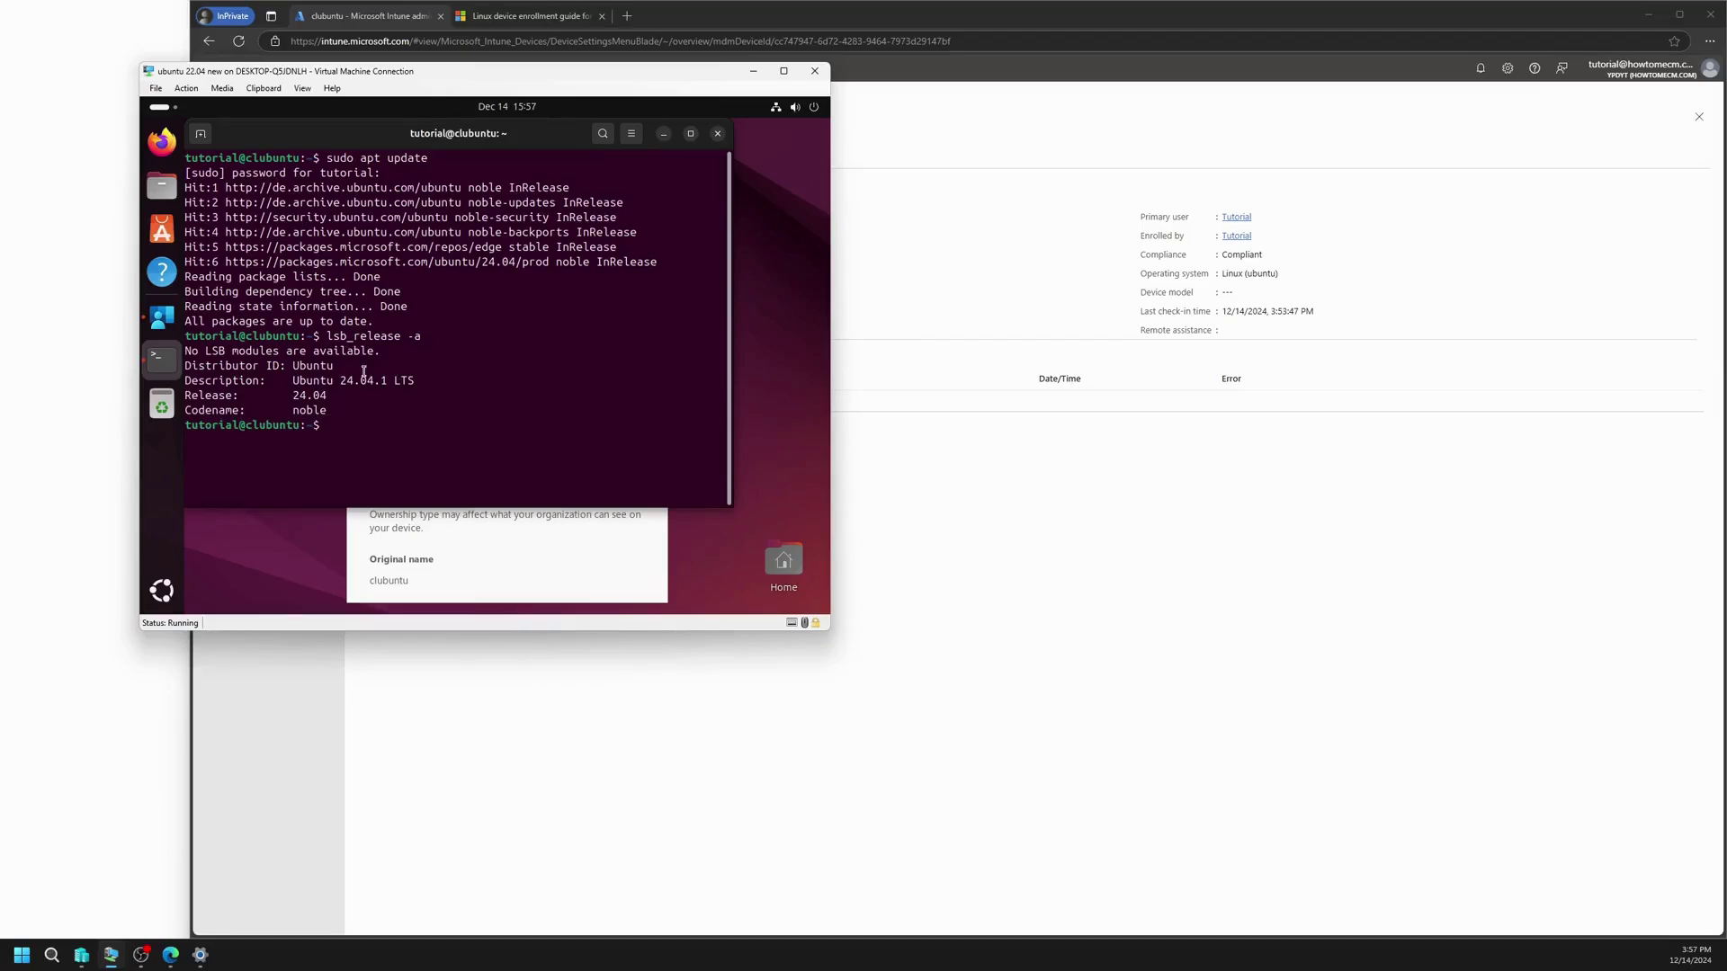
left_click_drag(342, 380, 432, 379)
left_click(407, 379)
double_click(407, 379)
left_click(422, 381)
left_click(590, 573)
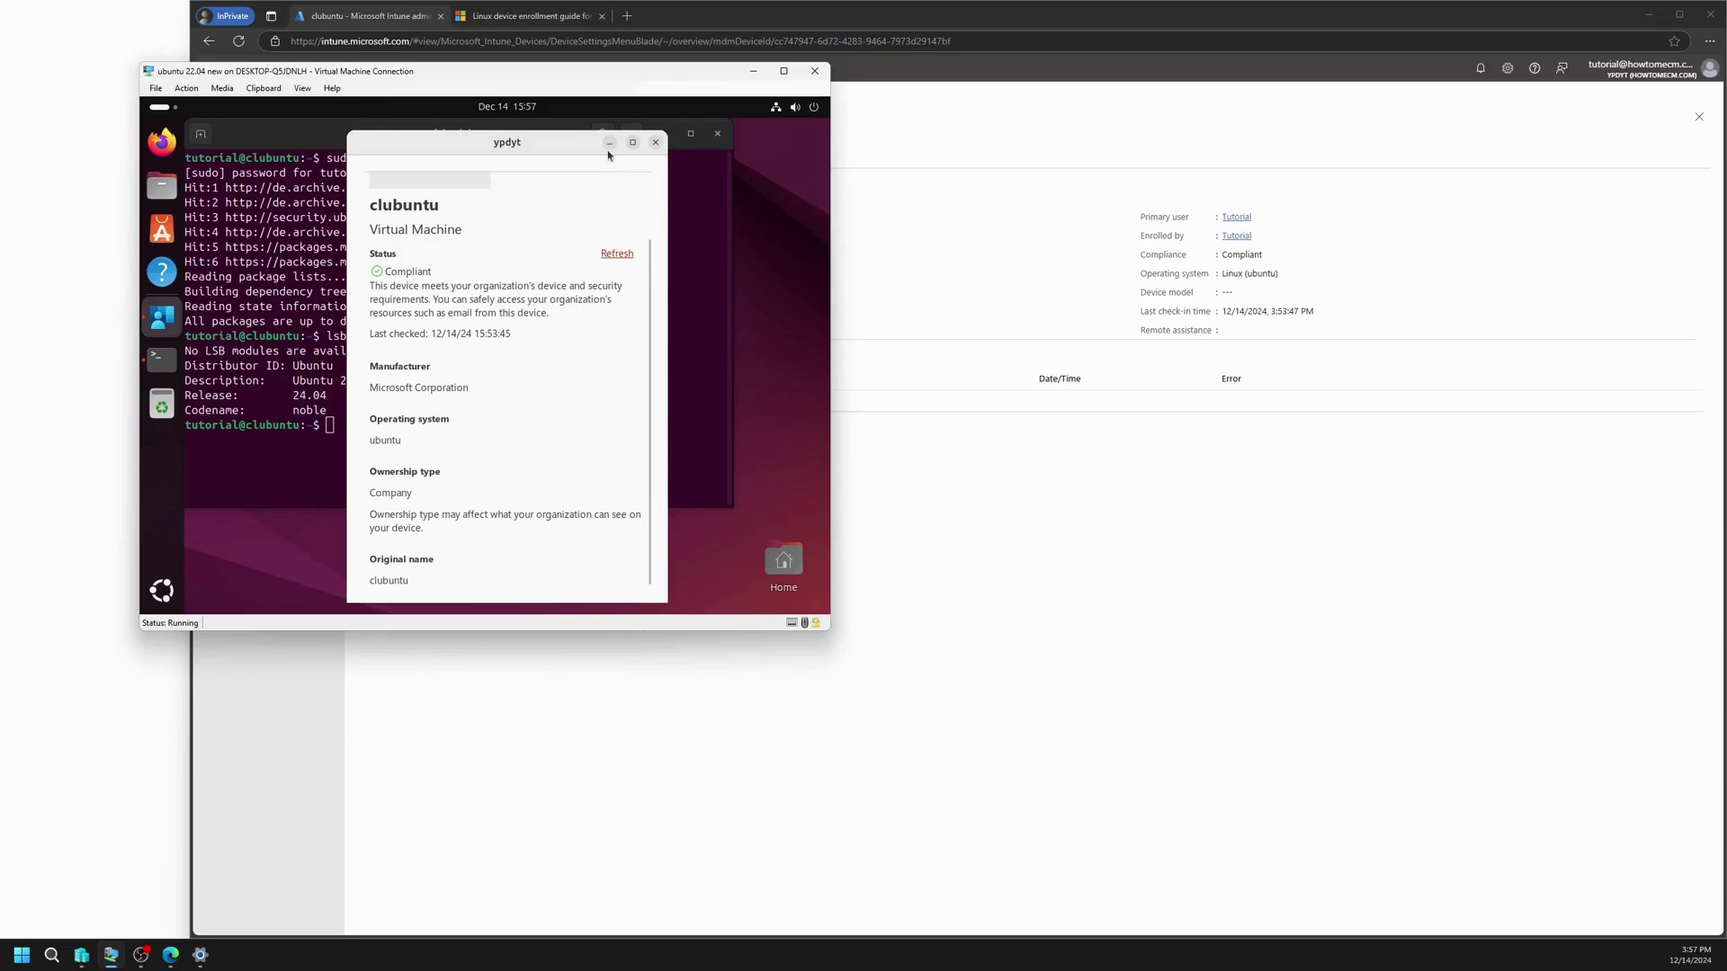
left_click(610, 143)
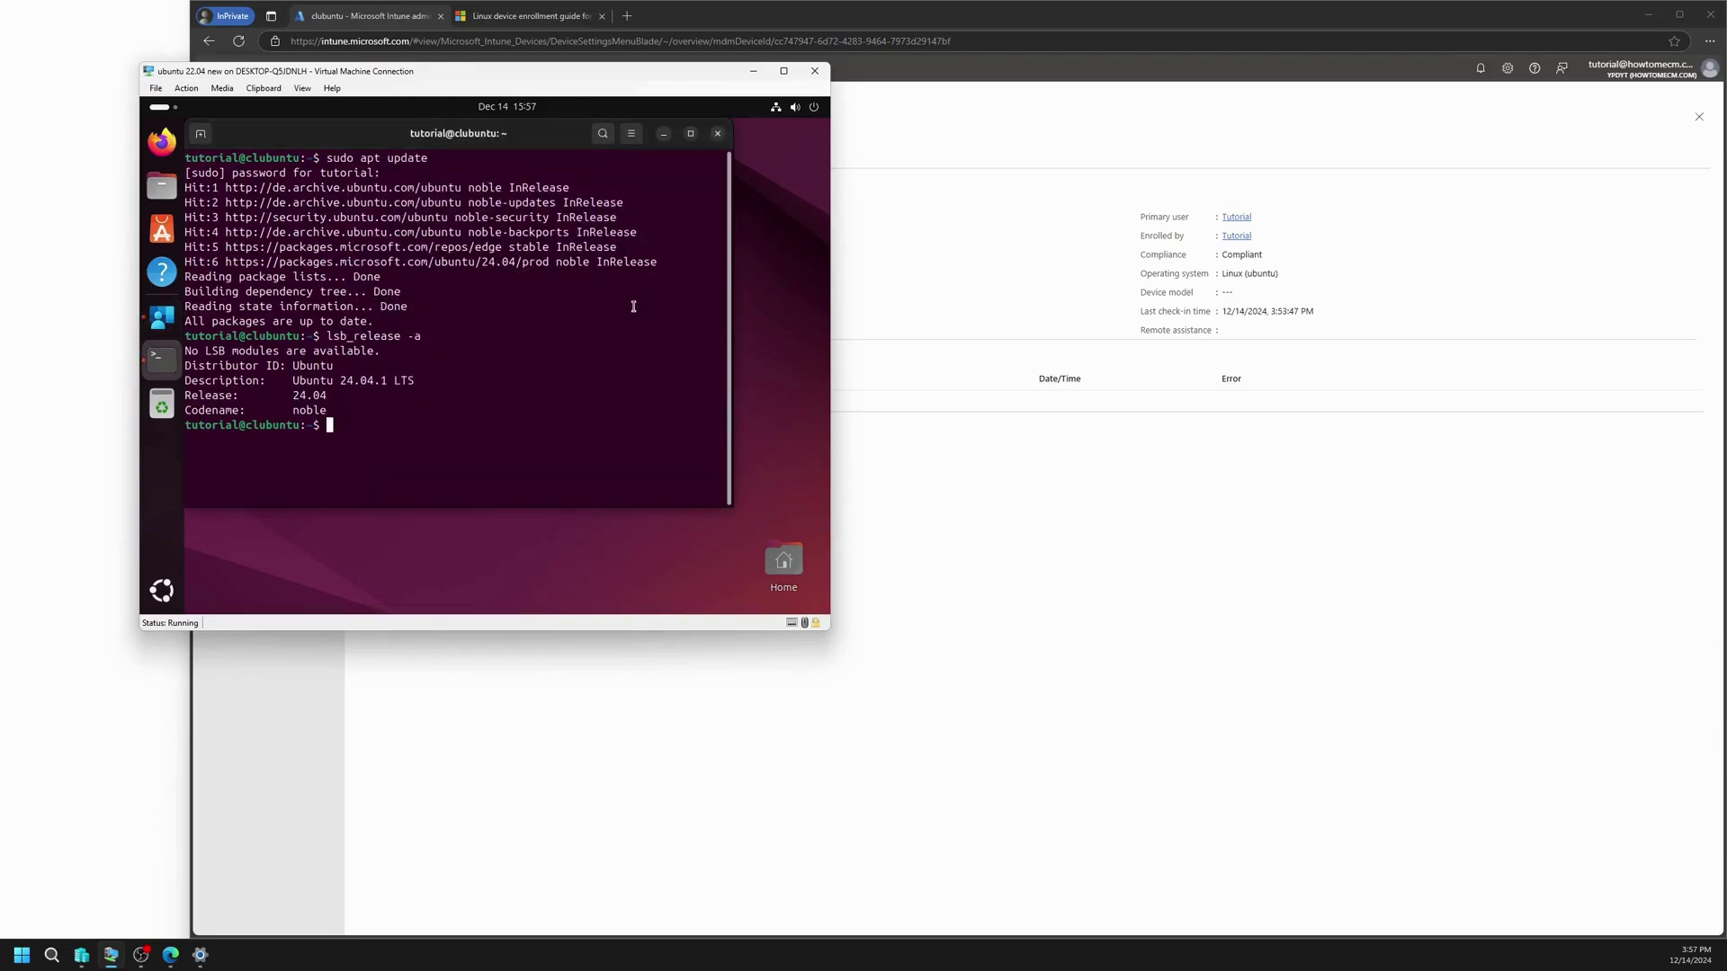